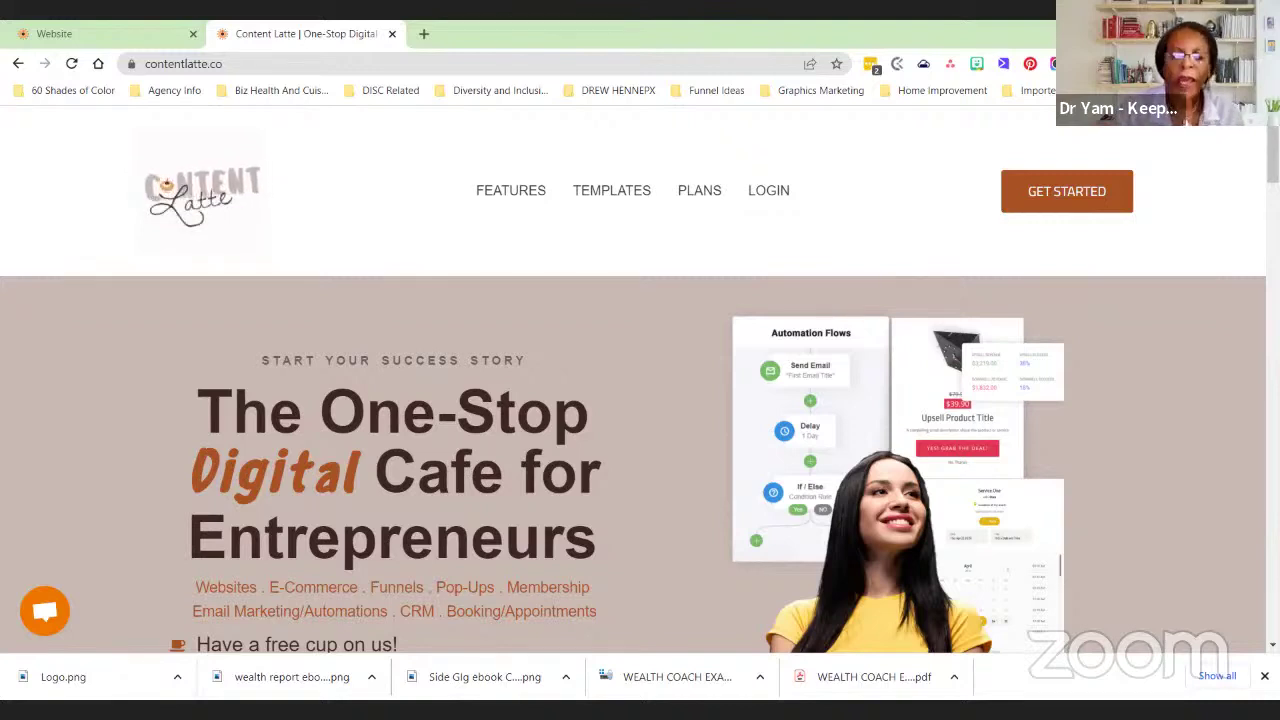
# Scroll the funnel page and close the stats overlay to reveal the Step 1: Landing hero
pyautogui.scroll(-1, 610, 330)
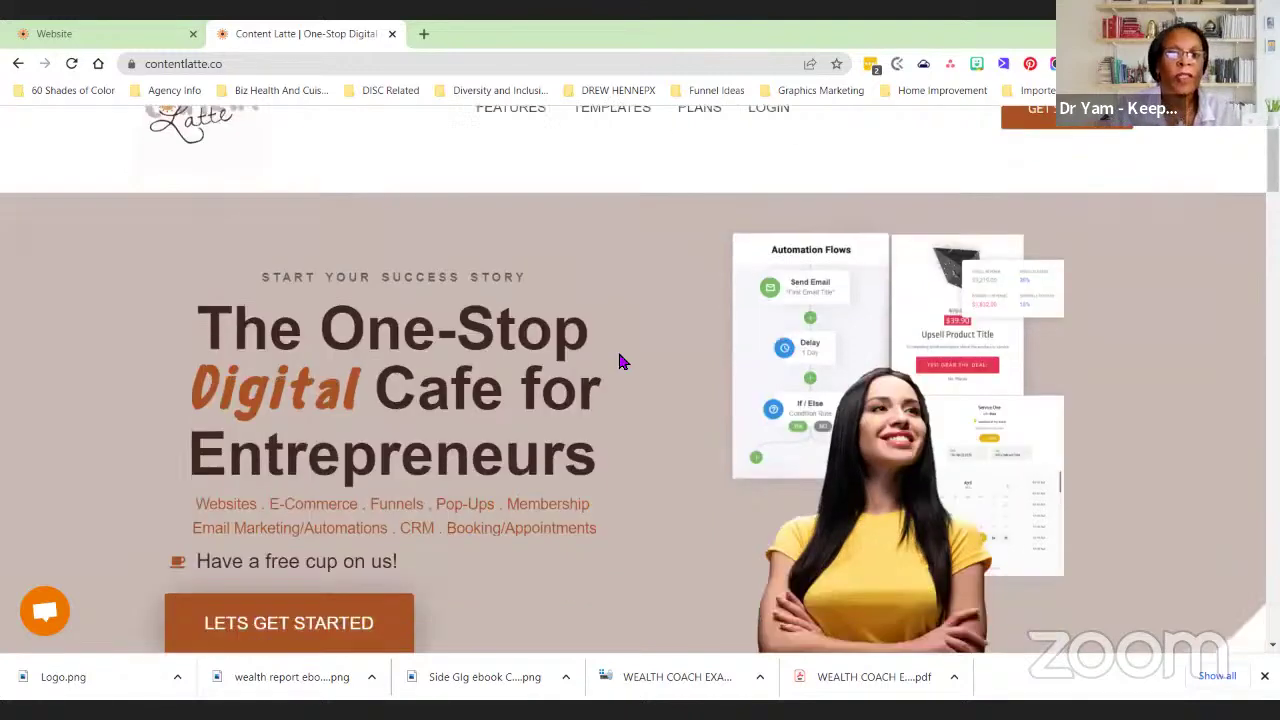
pyautogui.scroll(-1, 620, 345)
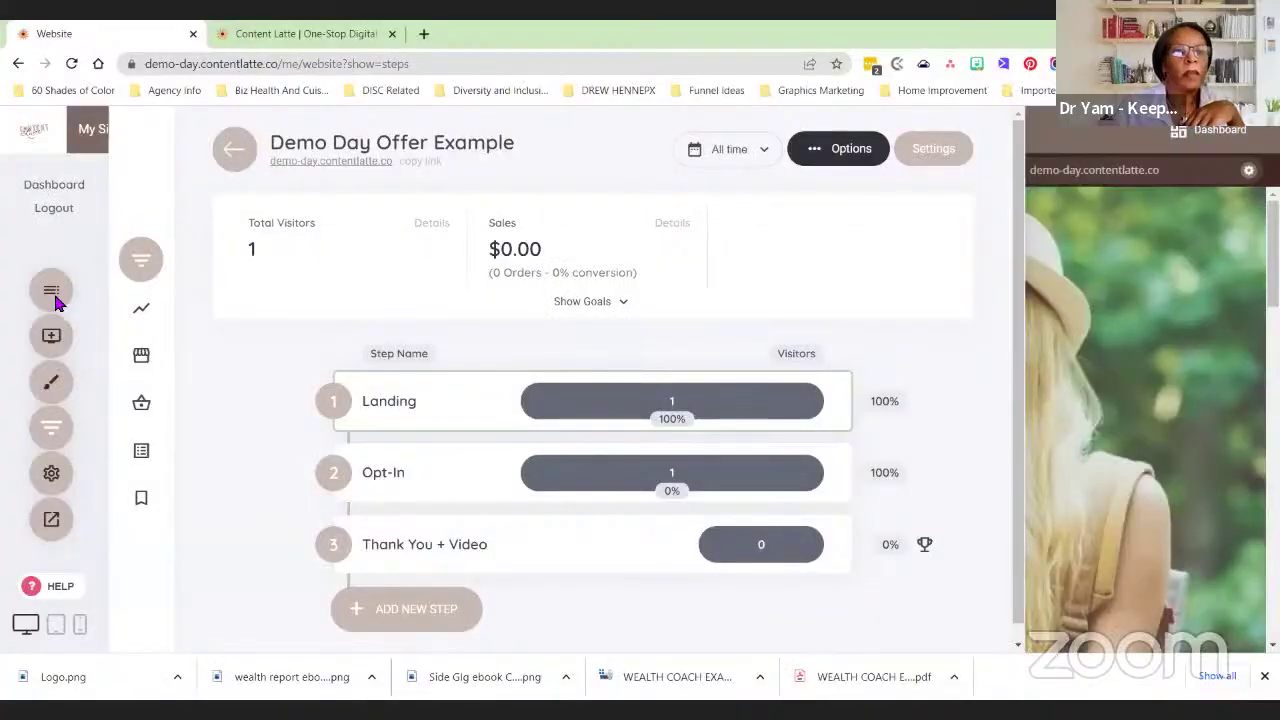
pyautogui.click(55, 298)
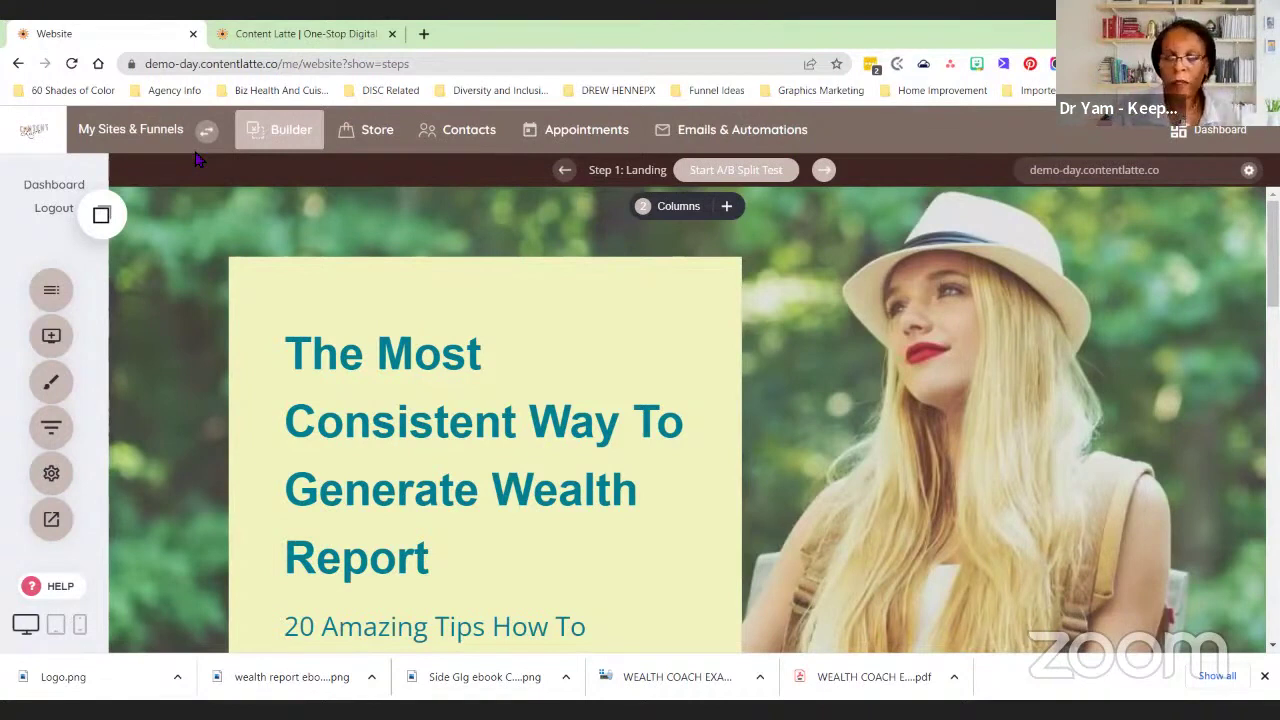
# Go to My Sites & Funnels and start a new funnel to bring up the template gallery
pyautogui.click(104, 137)
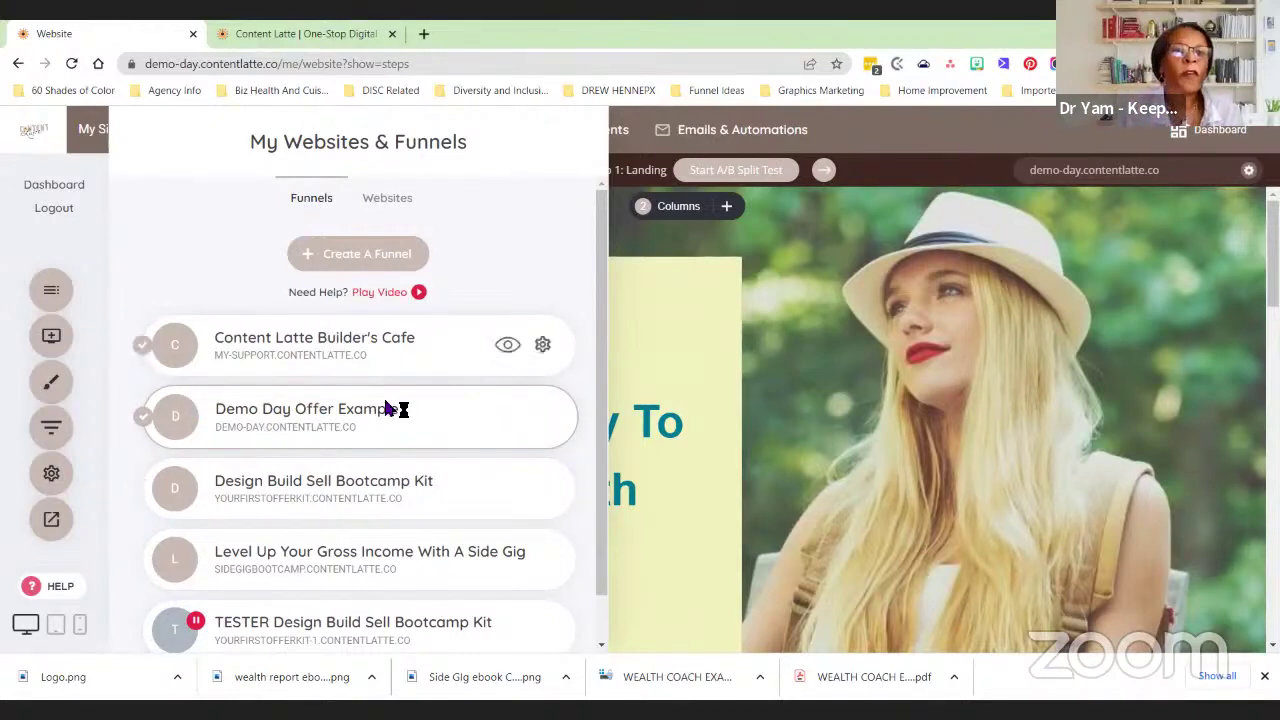
pyautogui.click(361, 252)
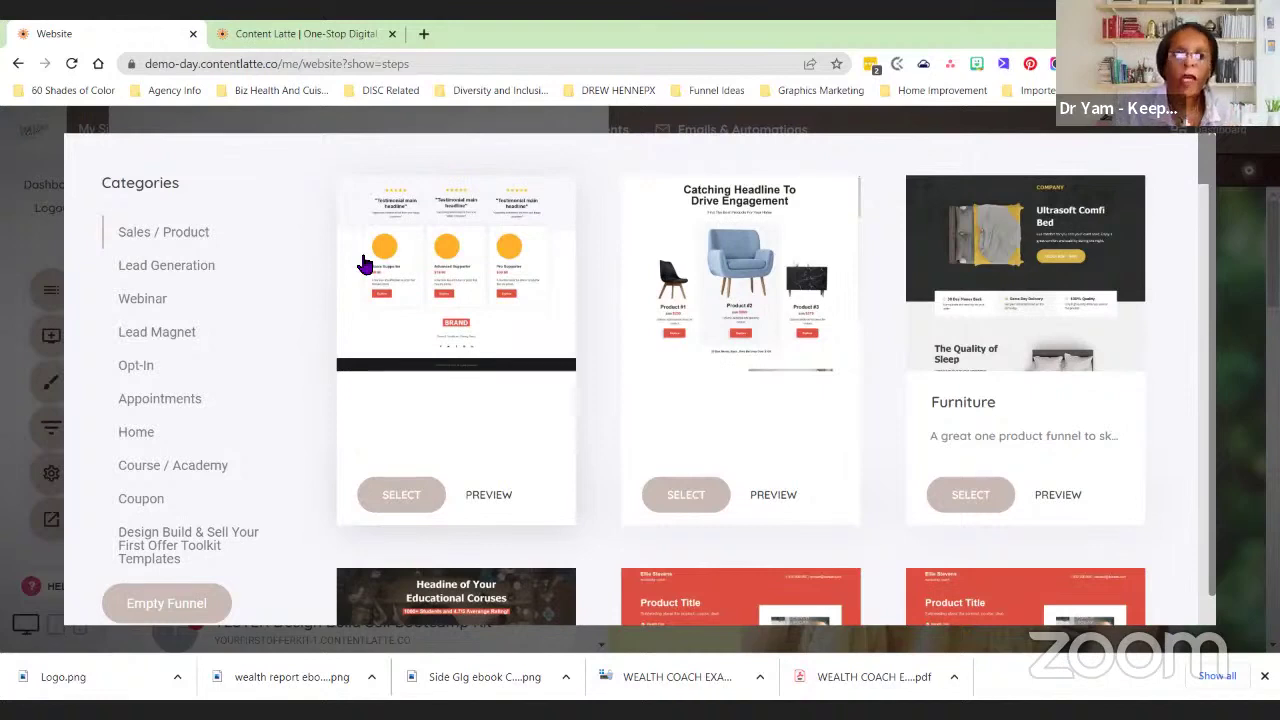
# Filter the gallery to Lead Magnet templates, browse the grid, and return to the top
pyautogui.click(145, 338)
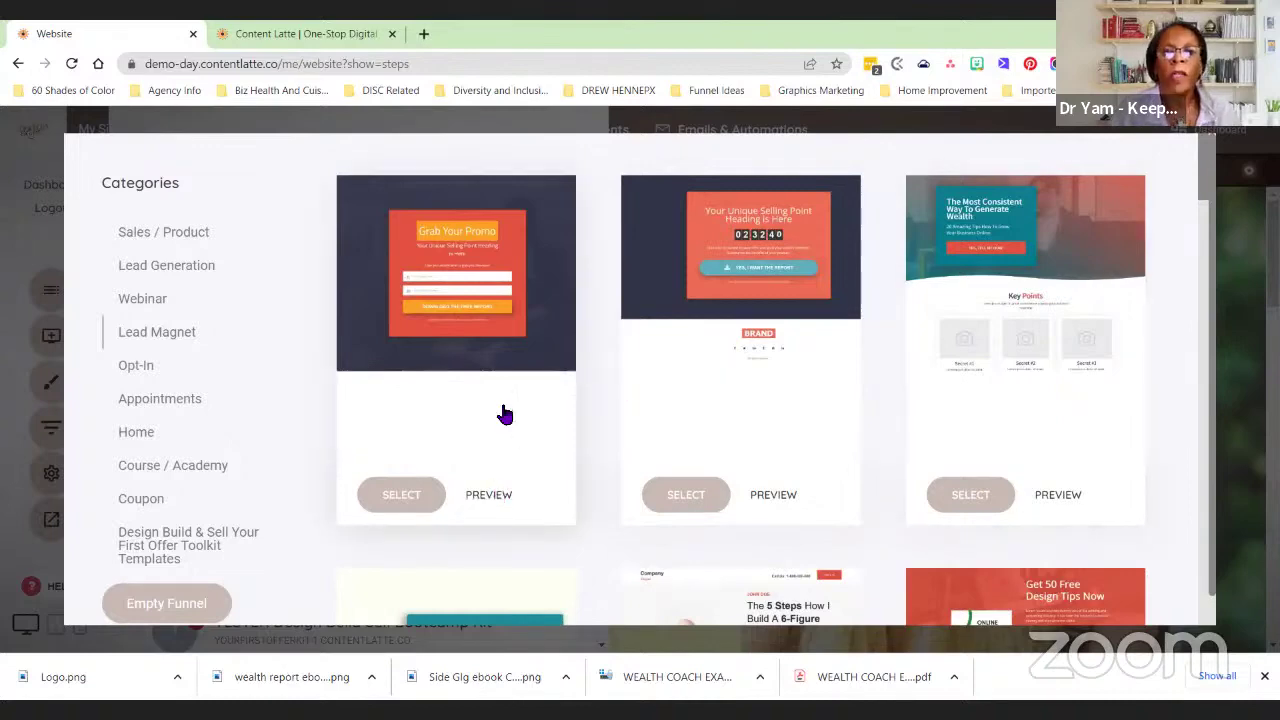
pyautogui.scroll(-3, 848, 440)
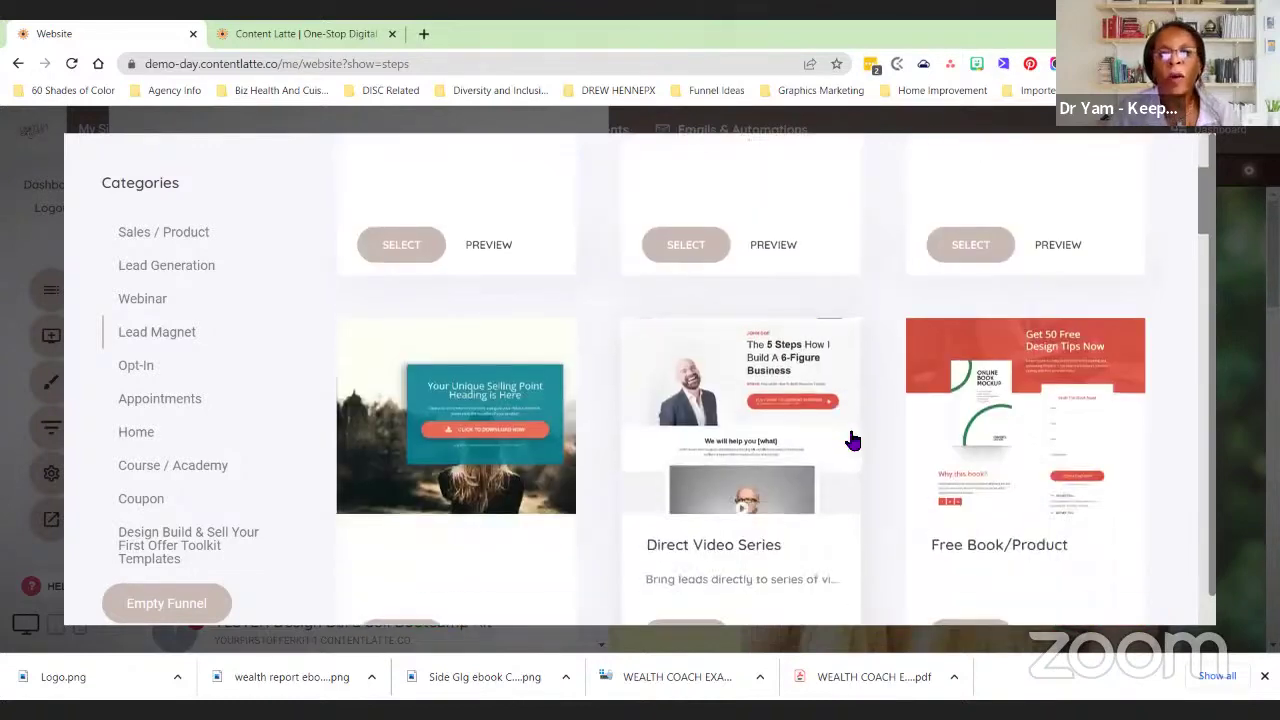
pyautogui.scroll(-4, 853, 440)
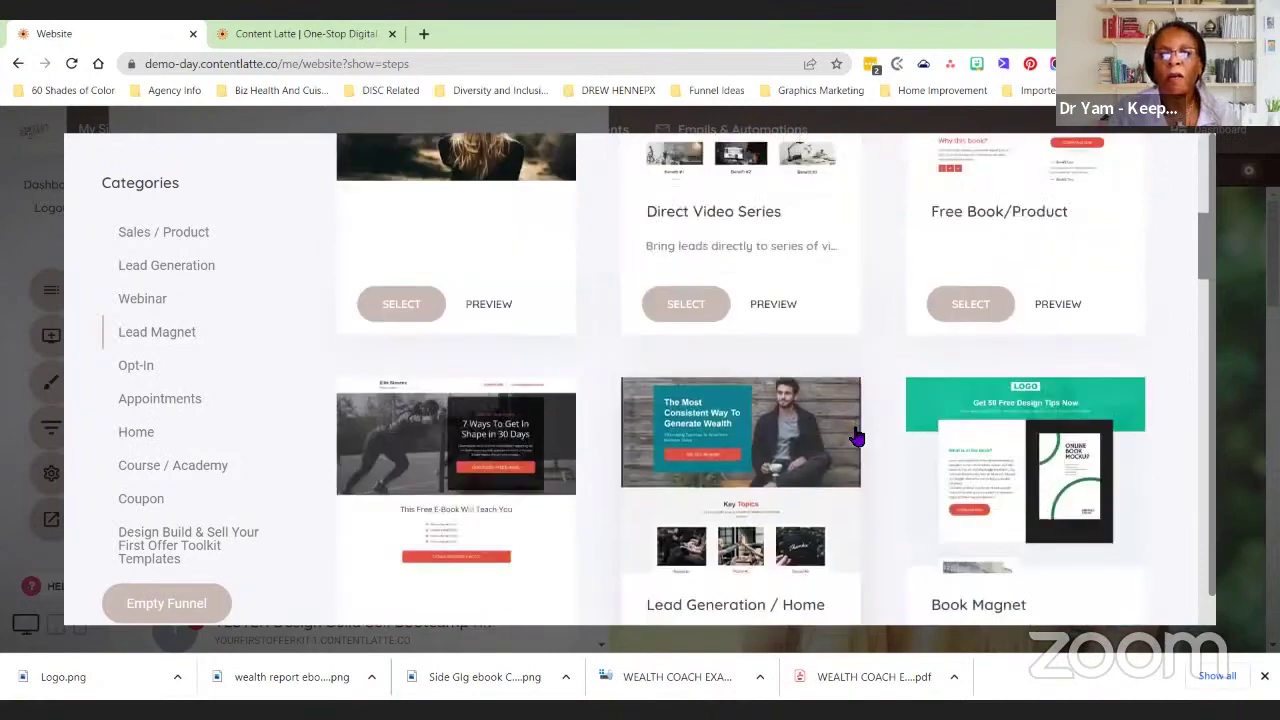
pyautogui.scroll(-2, 855, 437)
pyautogui.scroll(-4, 855, 437)
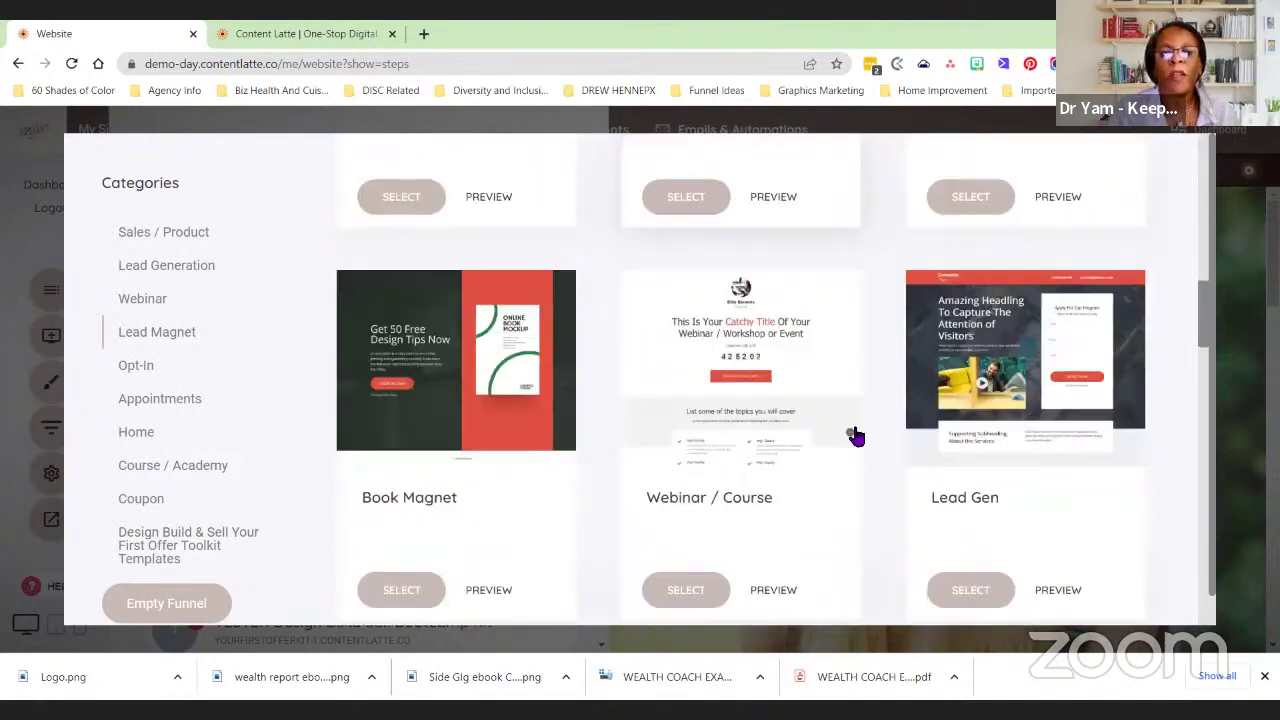
pyautogui.scroll(-2, 466, 340)
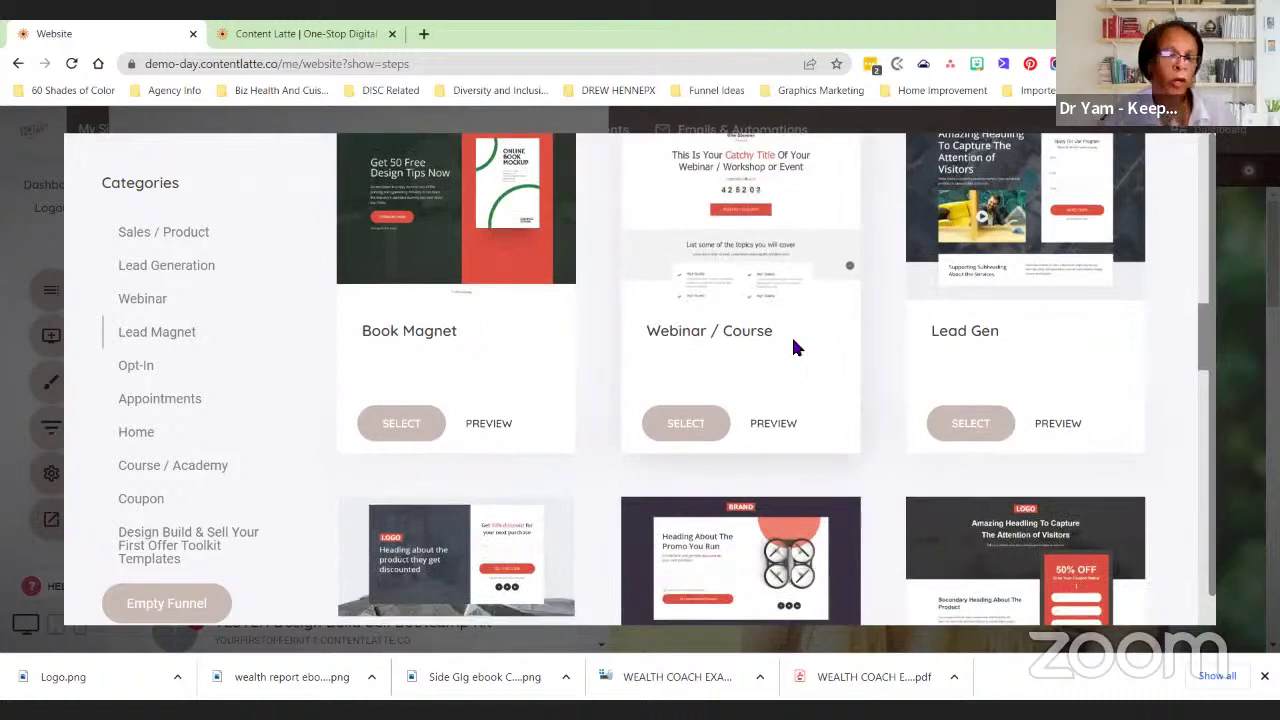
pyautogui.scroll(-3, 789, 340)
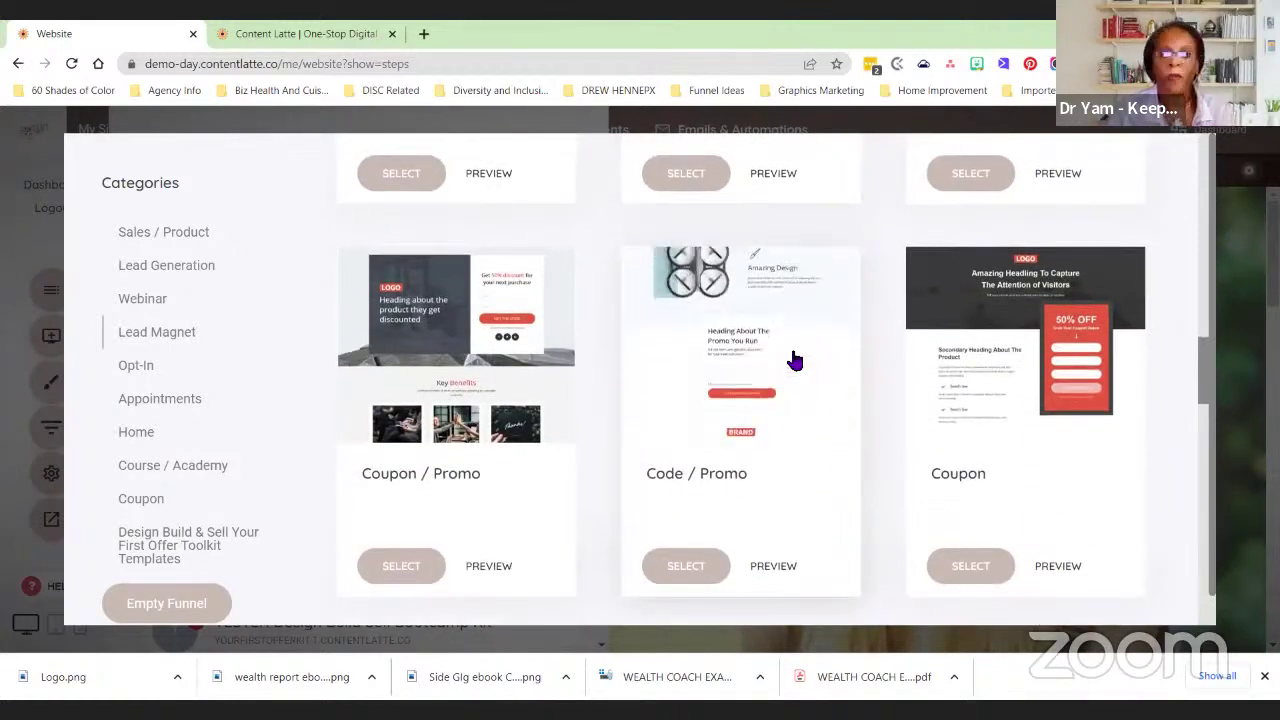
pyautogui.scroll(-3, 778, 380)
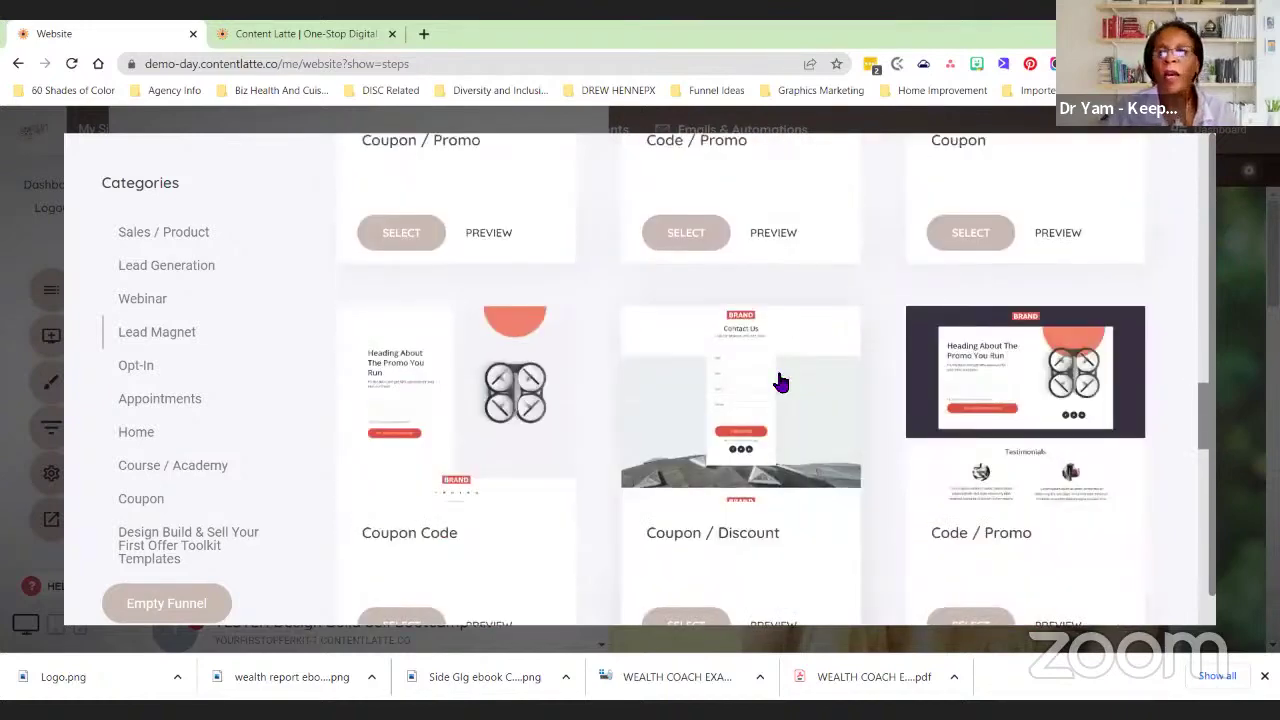
pyautogui.scroll(4, 795, 348)
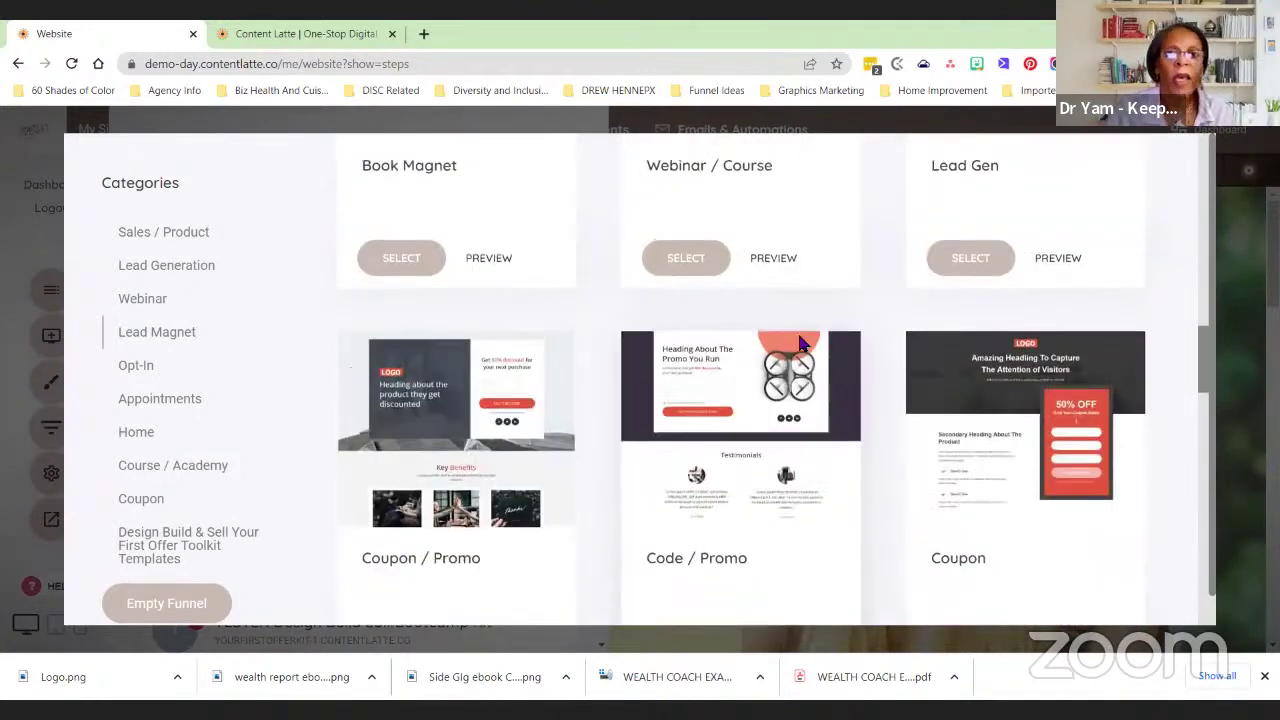
pyautogui.scroll(8, 800, 343)
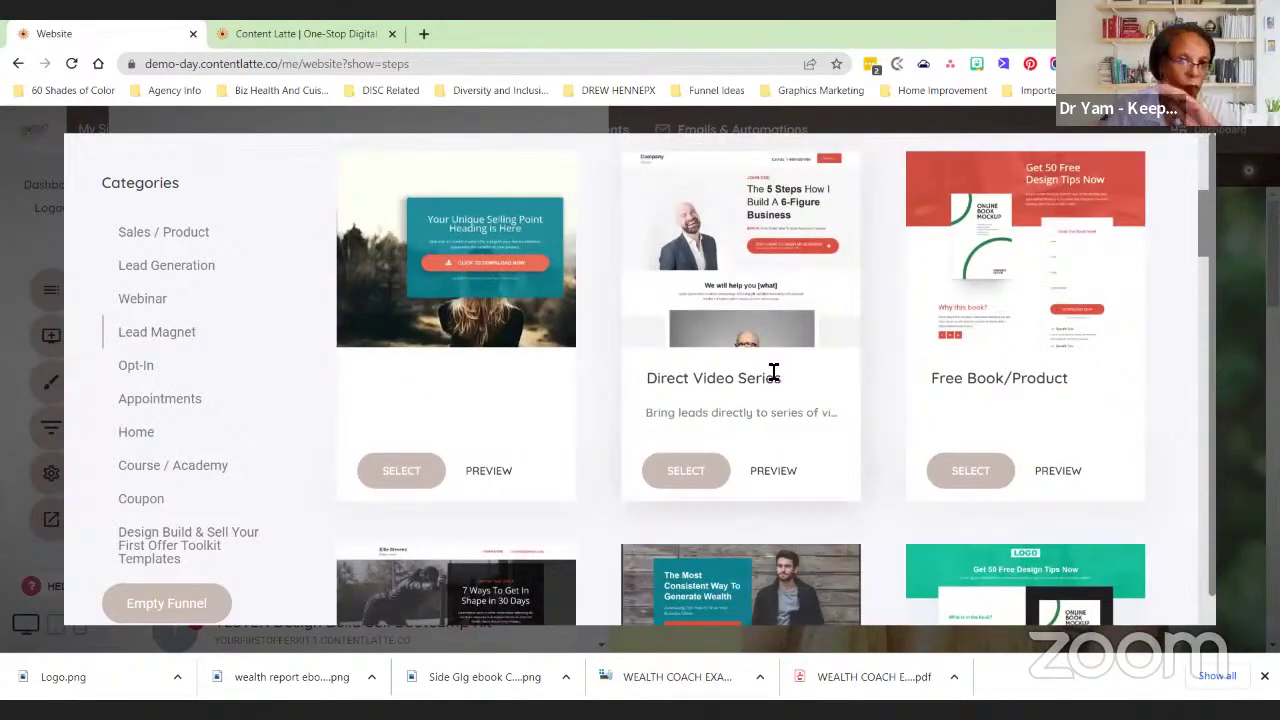
pyautogui.scroll(3, 570, 460)
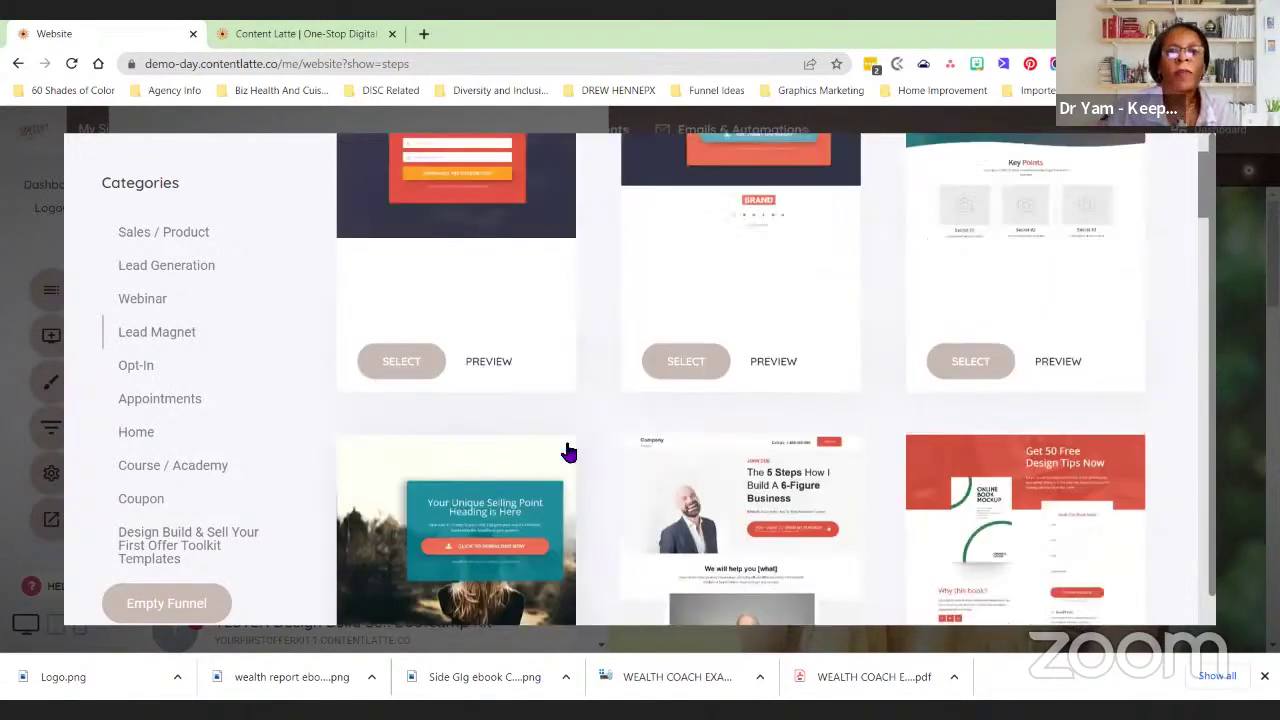
pyautogui.scroll(1, 568, 453)
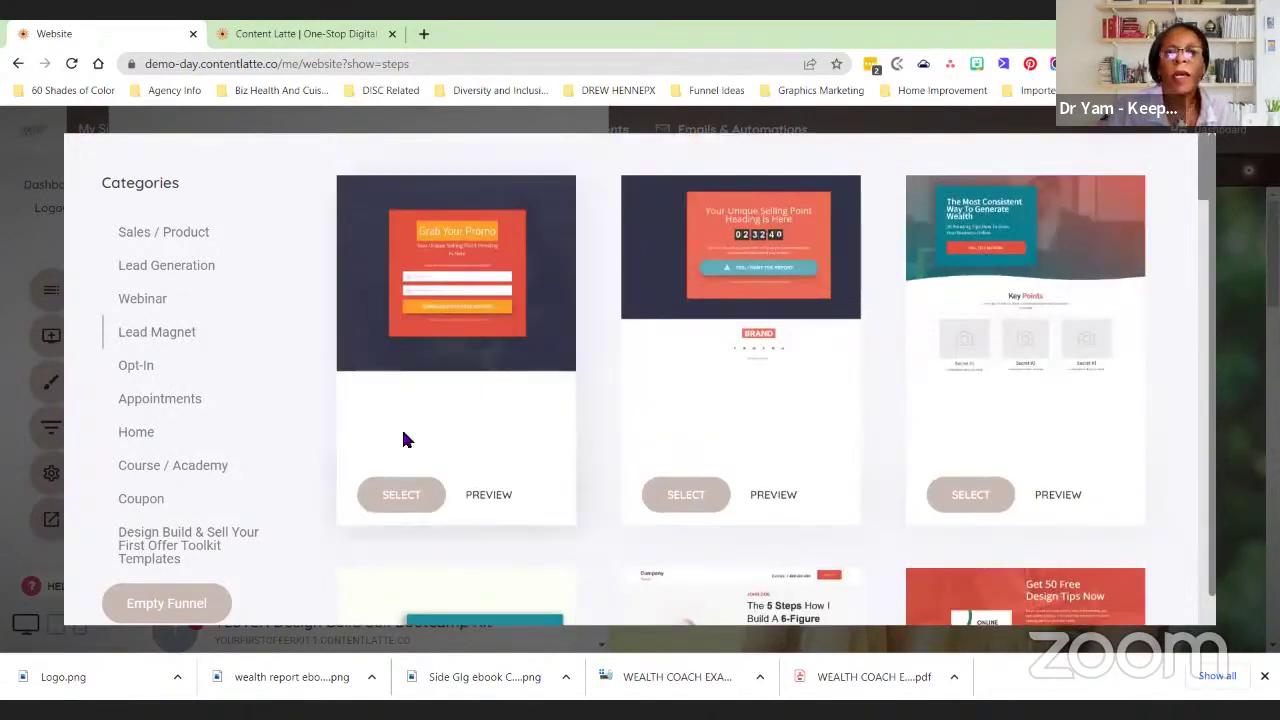
pyautogui.click(500, 497)
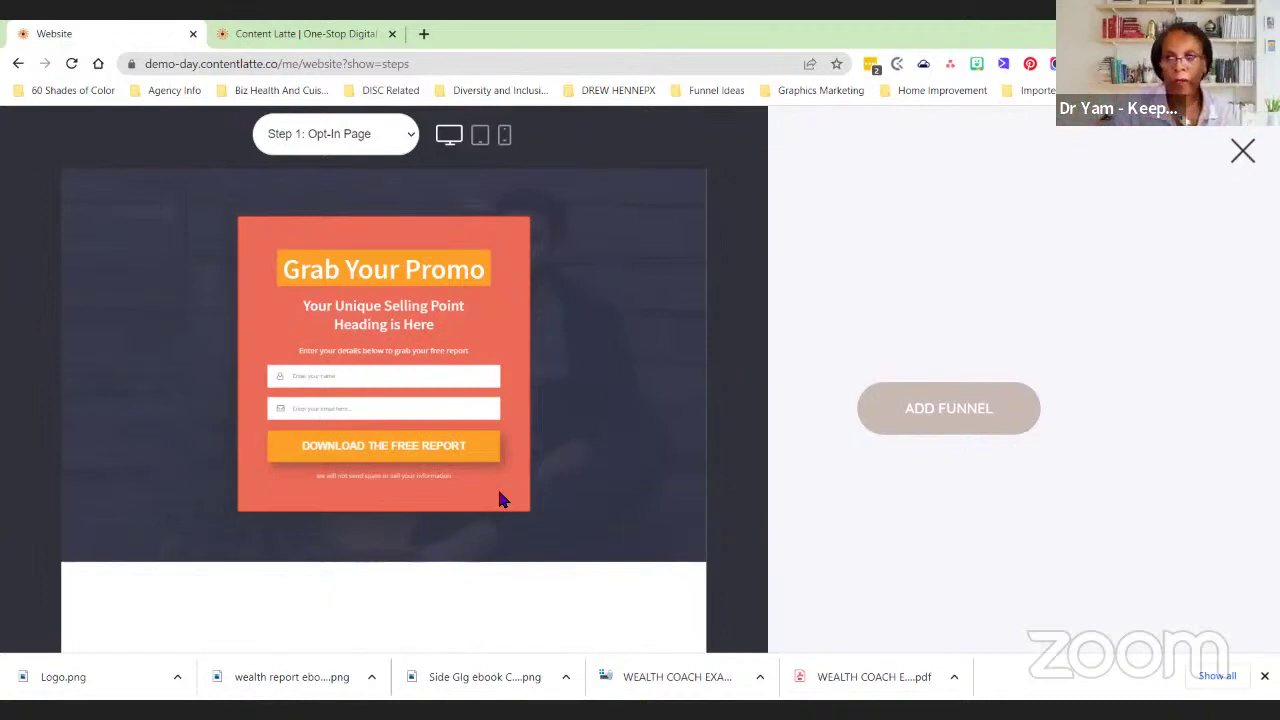
pyautogui.click(410, 138)
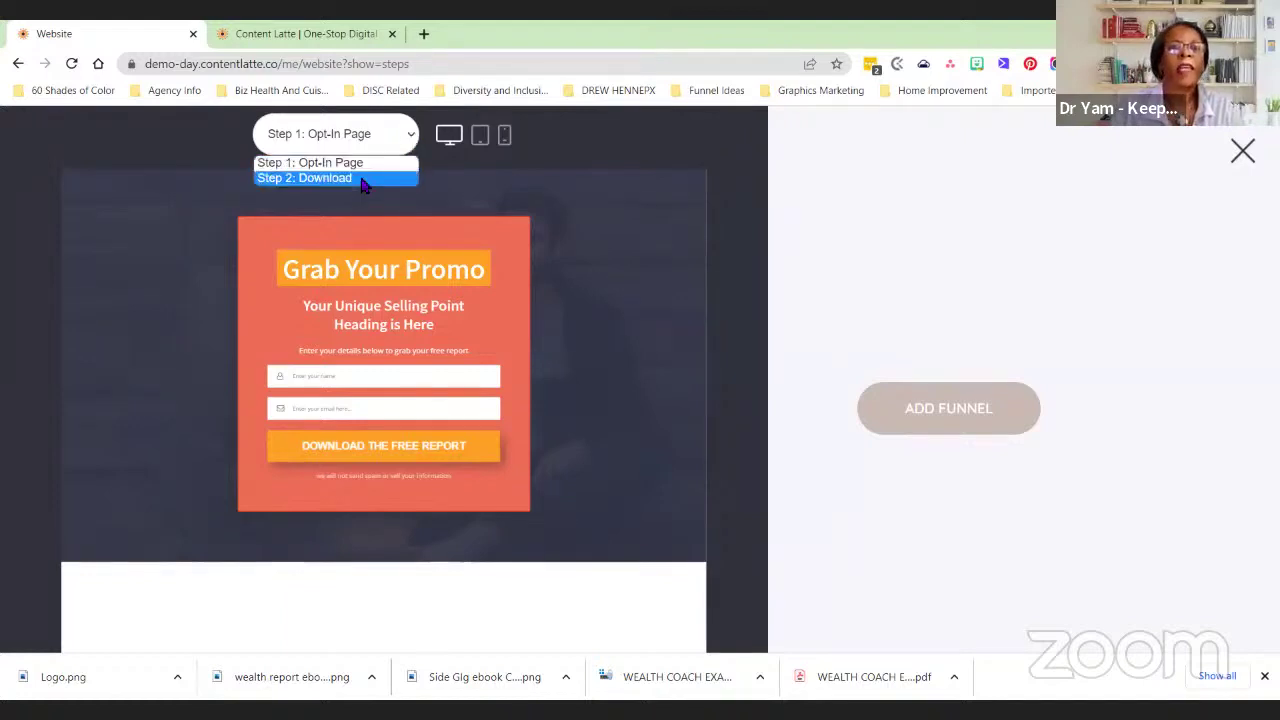
pyautogui.click(364, 180)
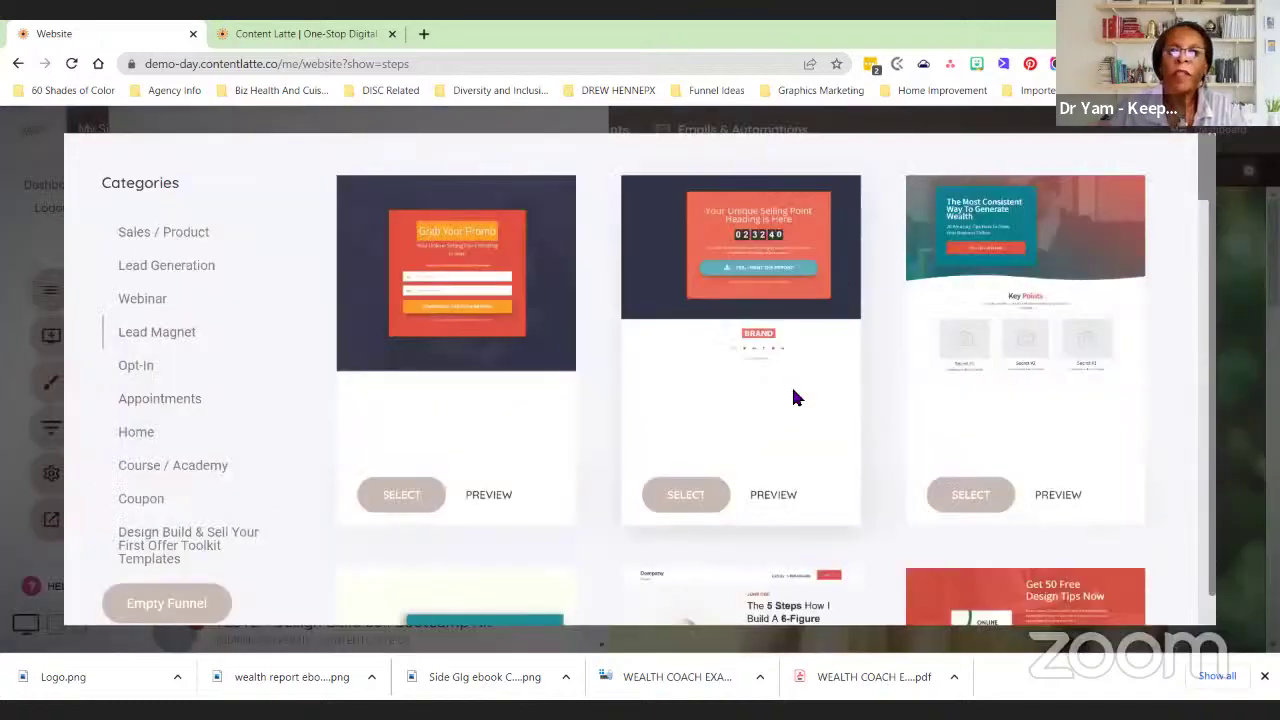
# Preview the Unique Selling Point template, viewing its Step 2: Opt-In (Popup) and Step 3: Download pages
pyautogui.scroll(-3, 796, 404)
pyautogui.scroll(-2, 800, 392)
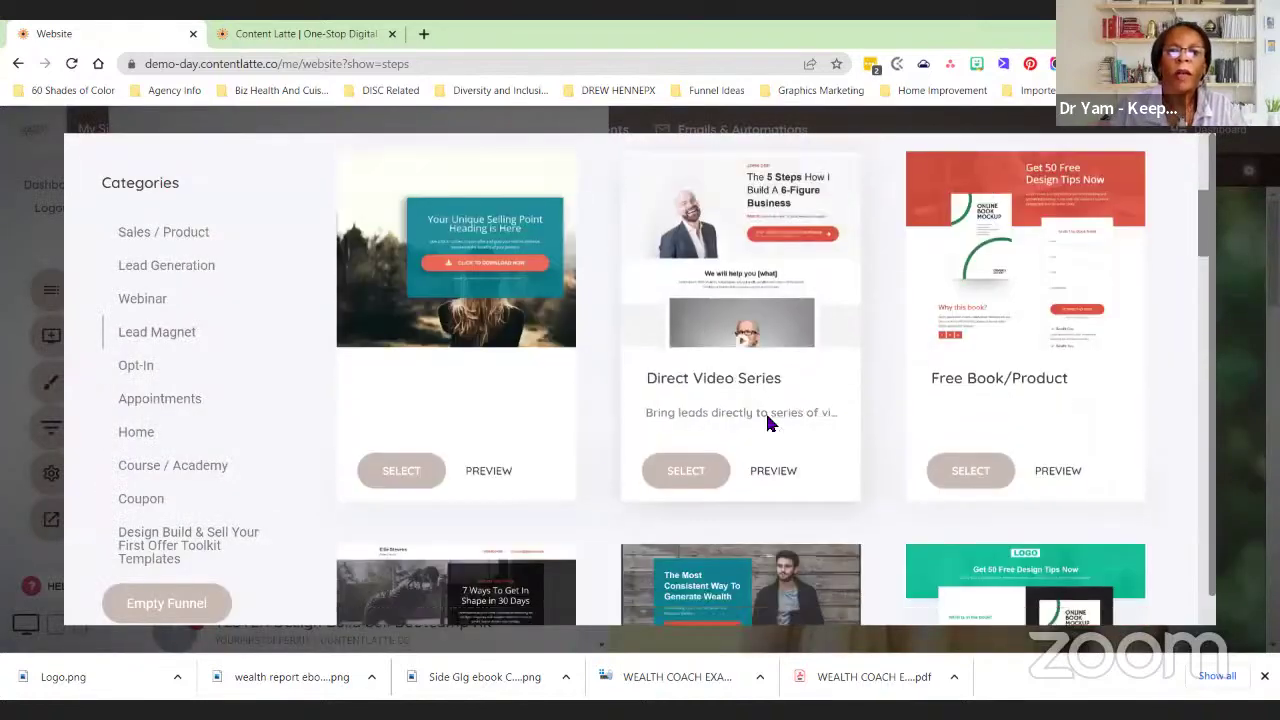
pyautogui.click(503, 473)
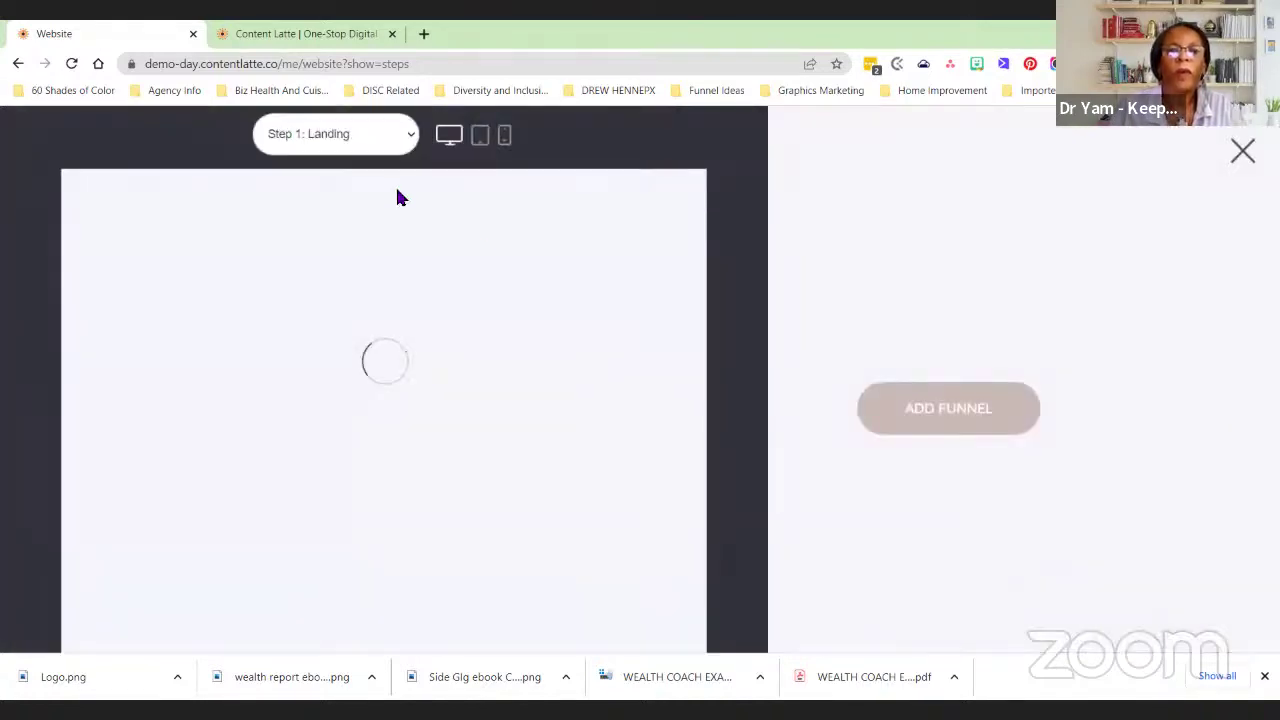
pyautogui.click(400, 138)
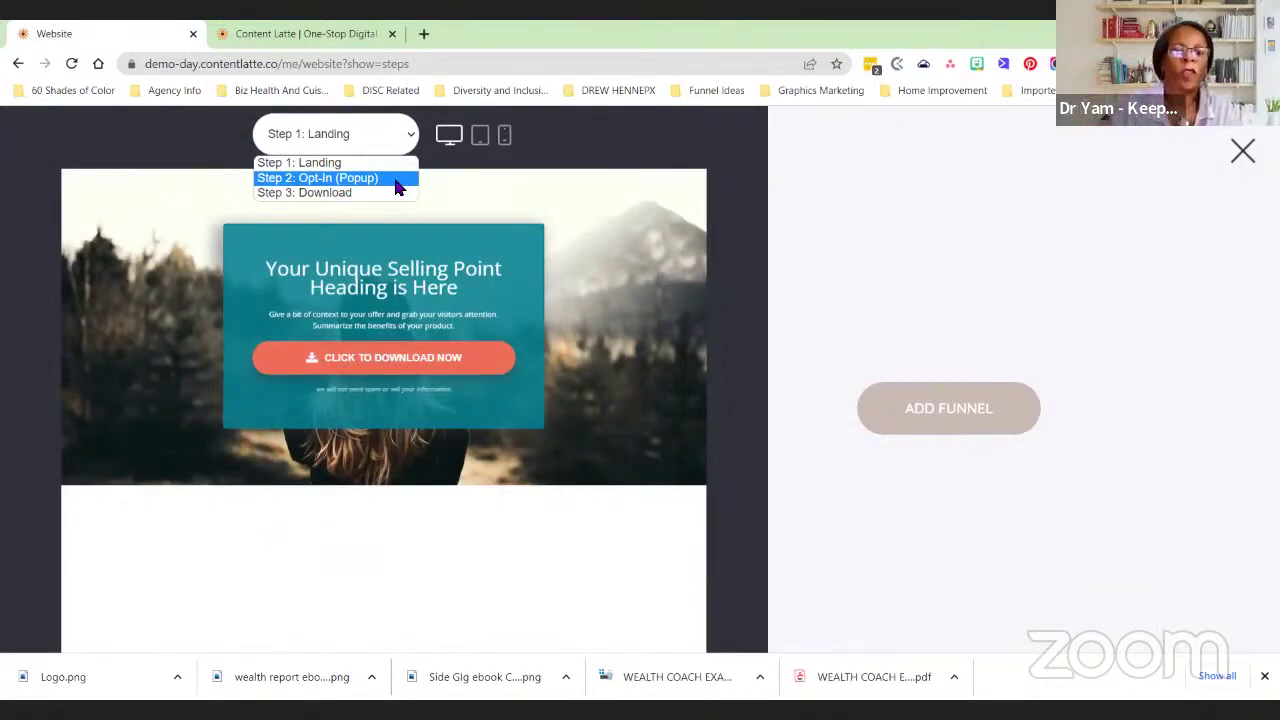
pyautogui.click(404, 187)
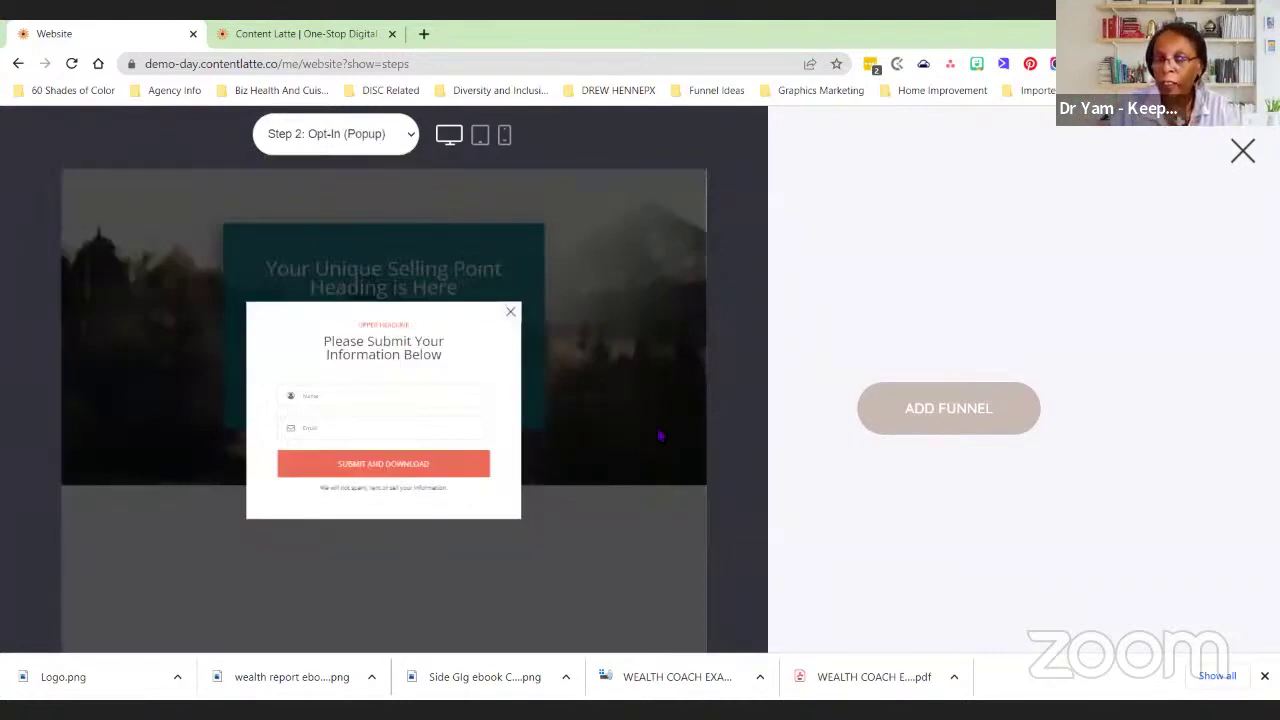
pyautogui.click(411, 136)
pyautogui.click(391, 193)
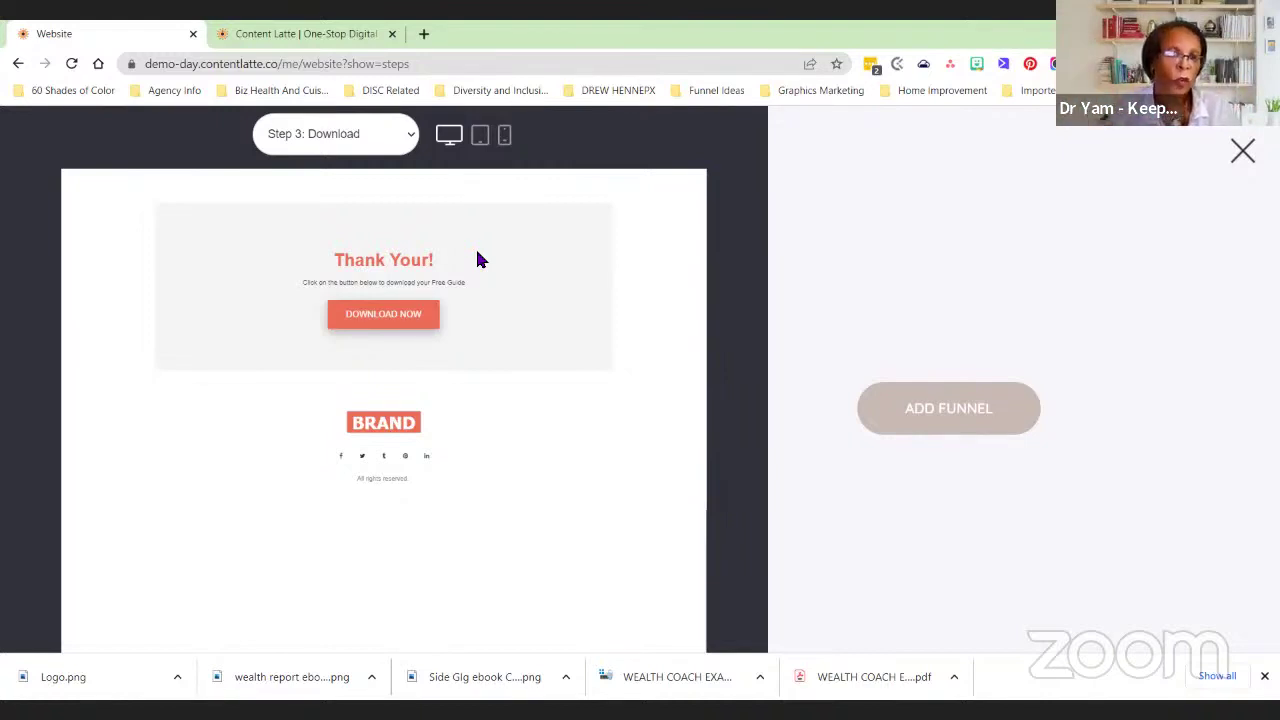
# Close the preview and filter templates to the Design Build & Sell First Offer Toolkit category
pyautogui.click(1242, 151)
pyautogui.scroll(-1, 203, 400)
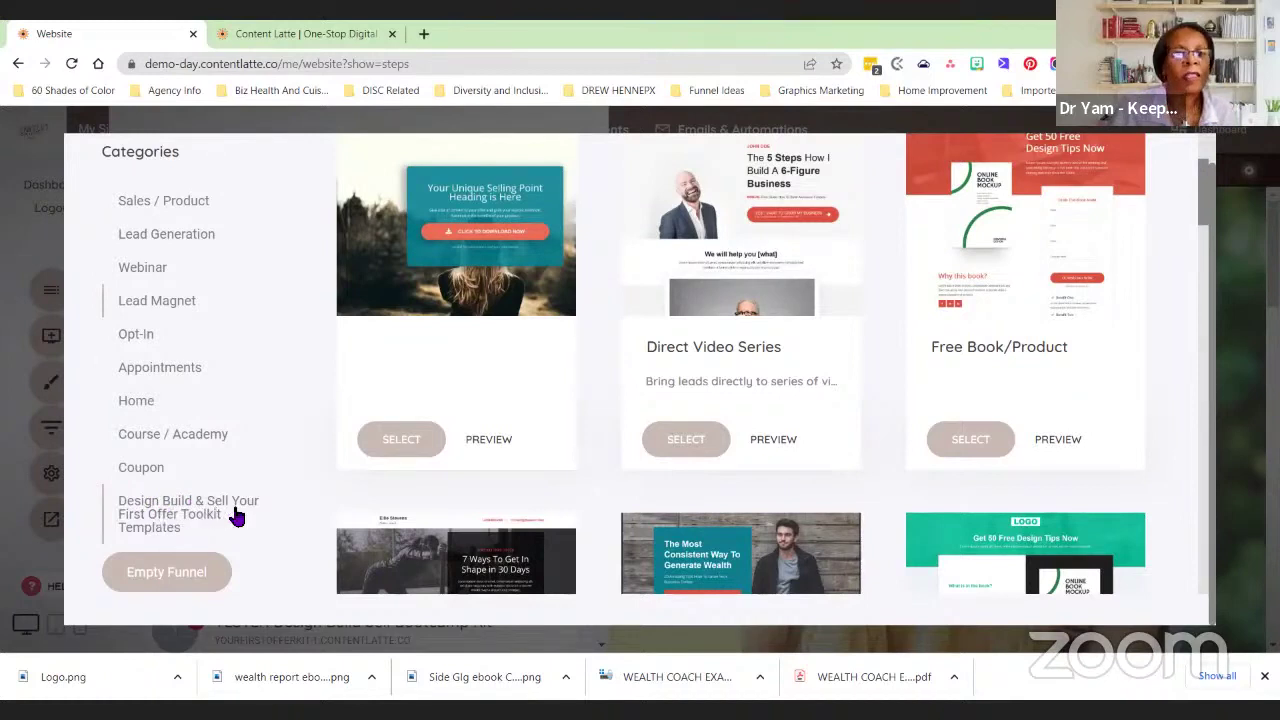
pyautogui.click(168, 528)
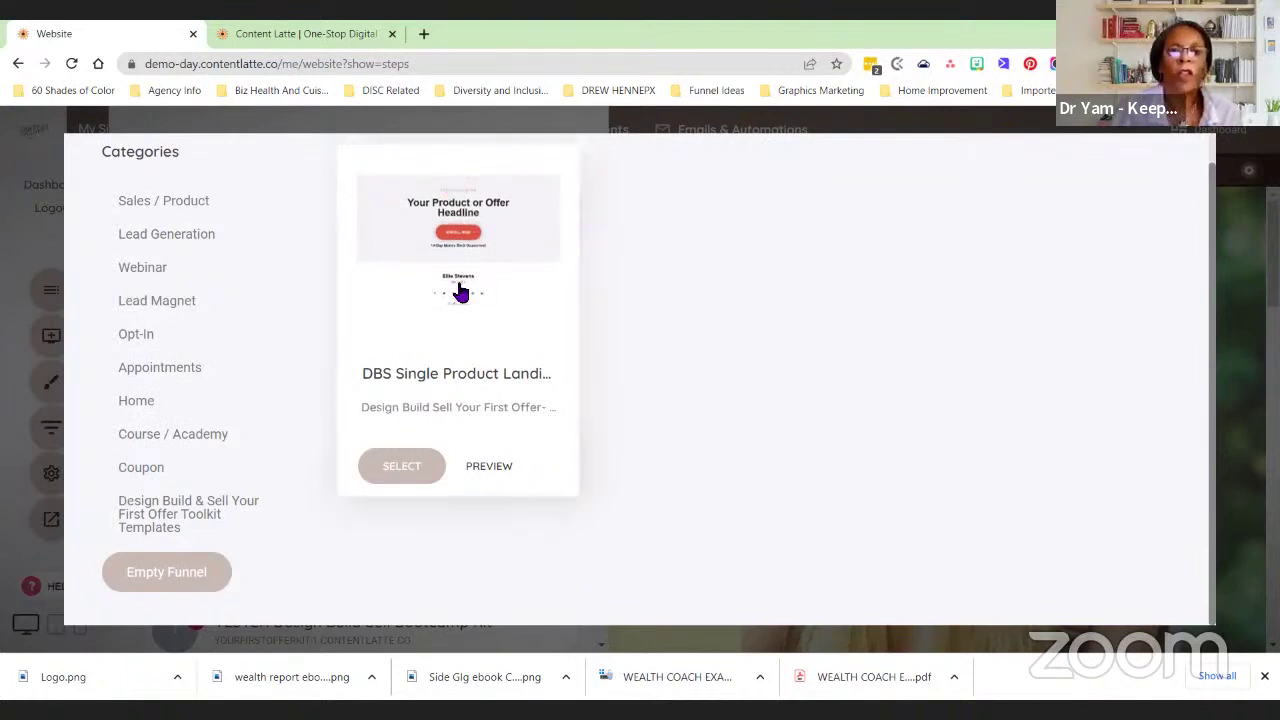
pyautogui.scroll(1, 480, 270)
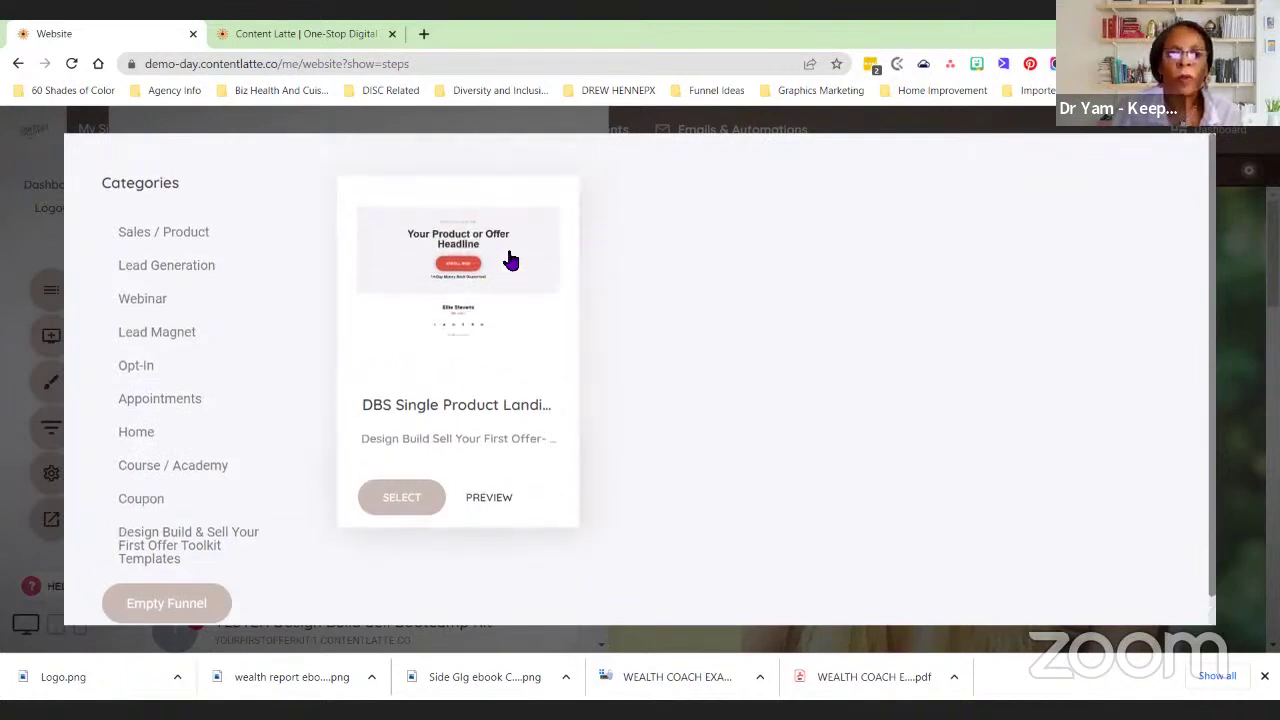
pyautogui.click(489, 498)
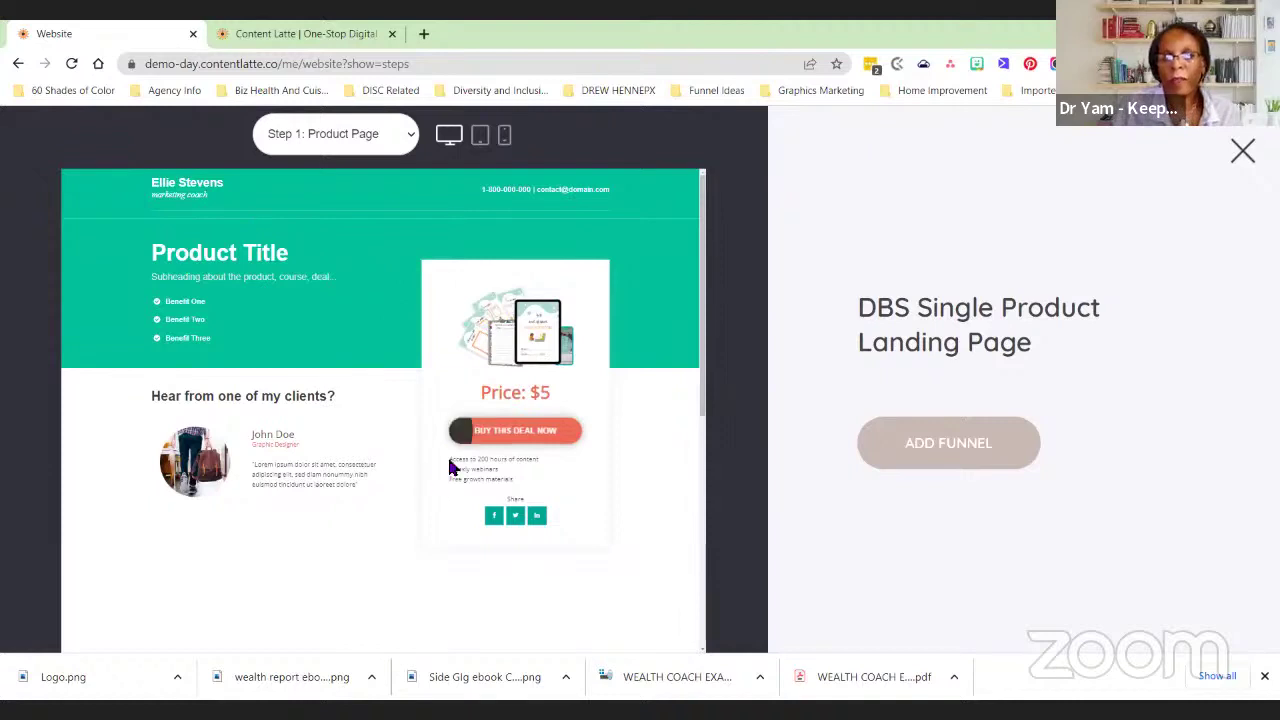
pyautogui.click(398, 143)
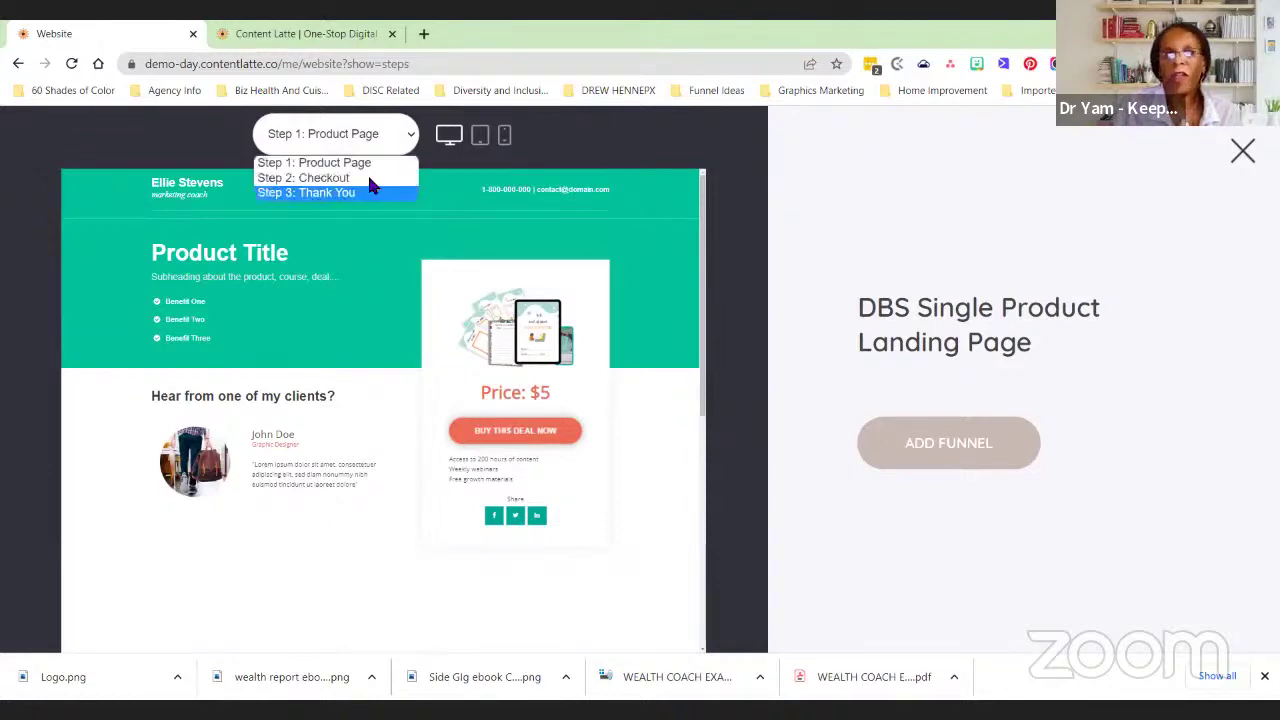
pyautogui.click(371, 178)
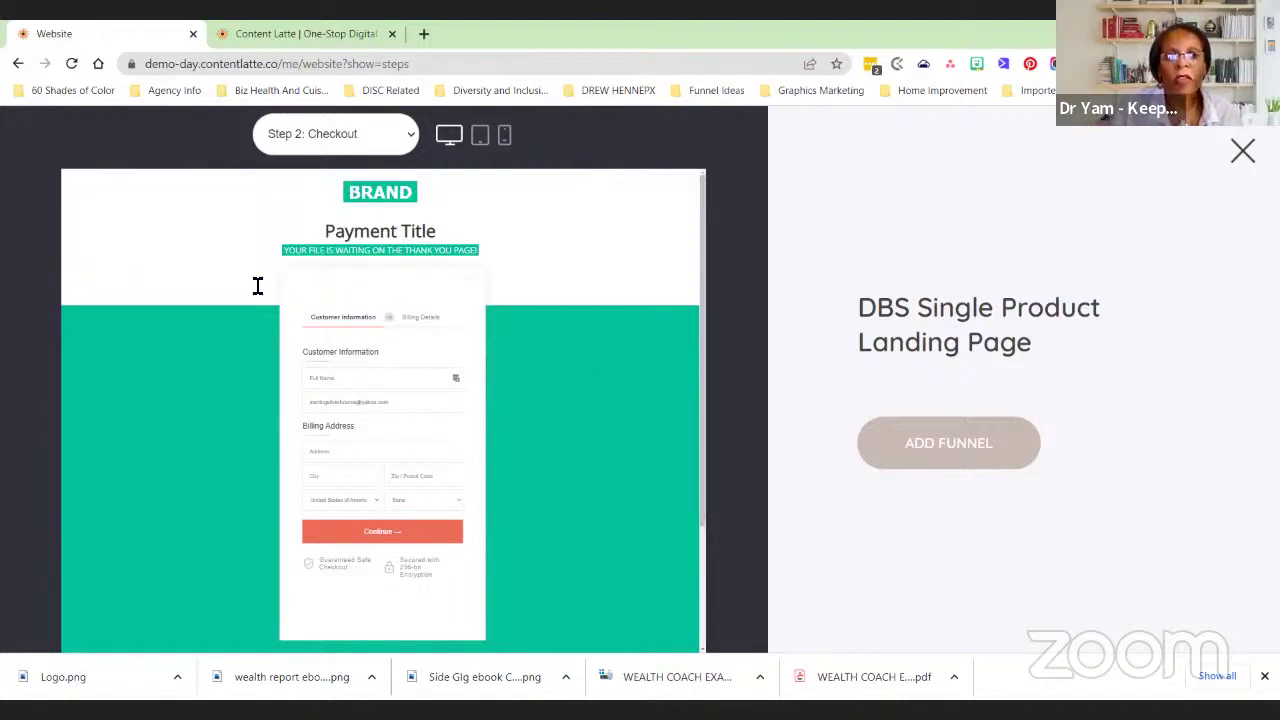
pyautogui.click(399, 137)
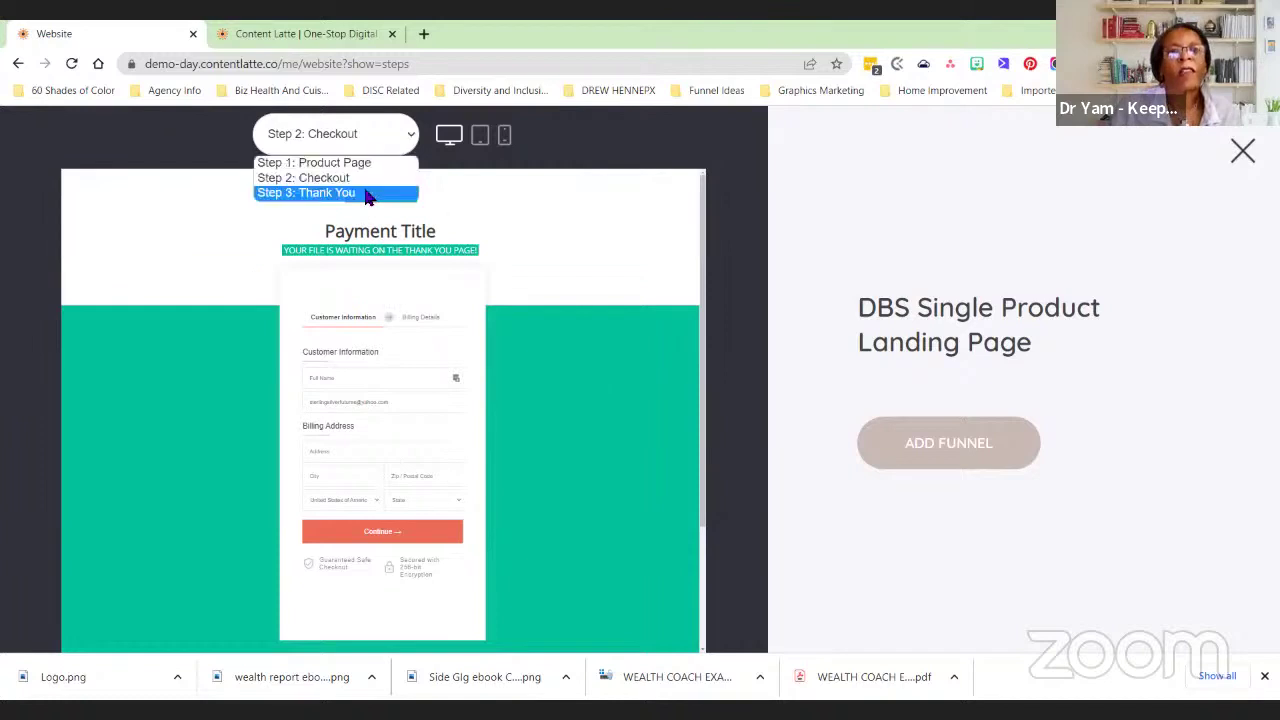
pyautogui.click(366, 193)
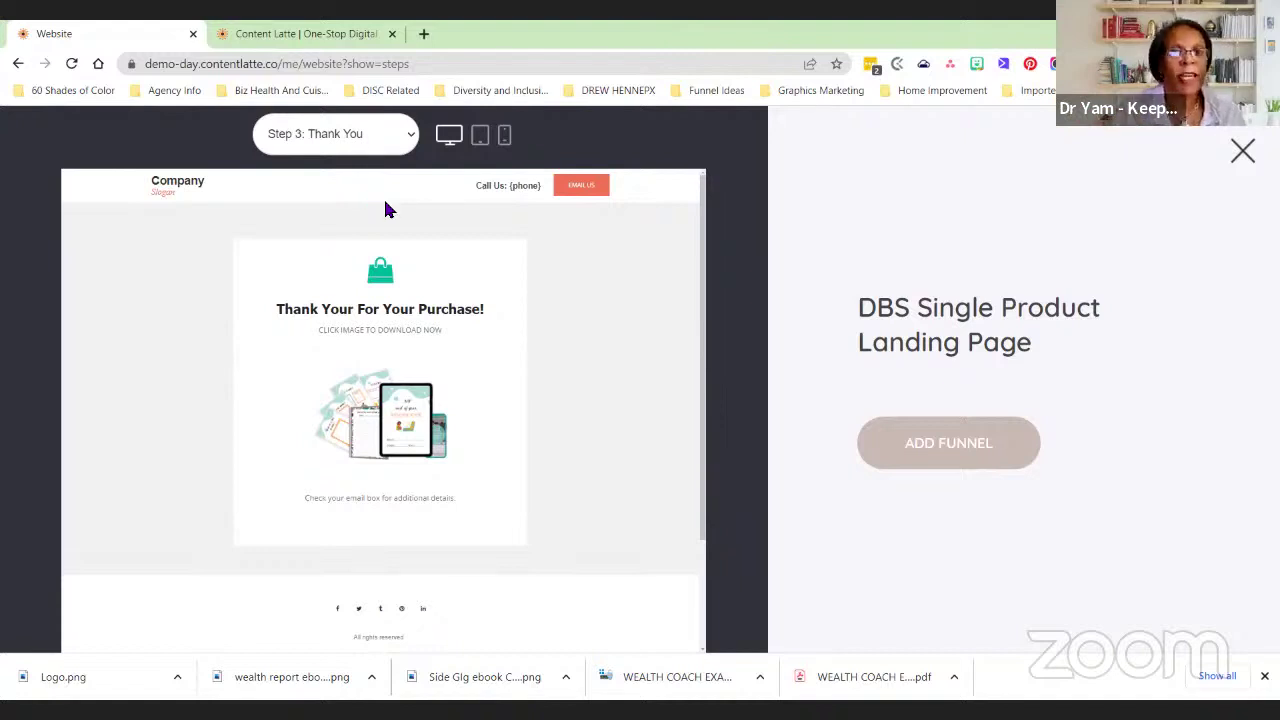
pyautogui.click(1243, 152)
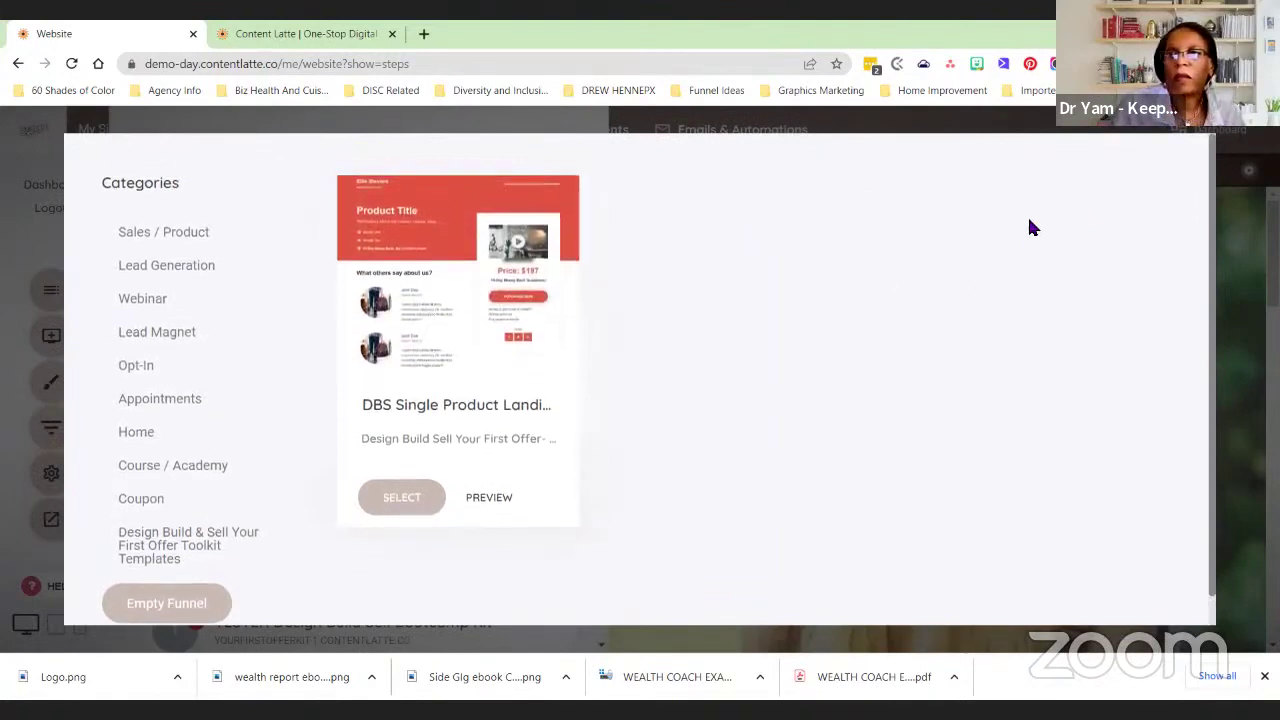
# Close the template library to return to the My Websites & Funnels list
pyautogui.click(1236, 226)
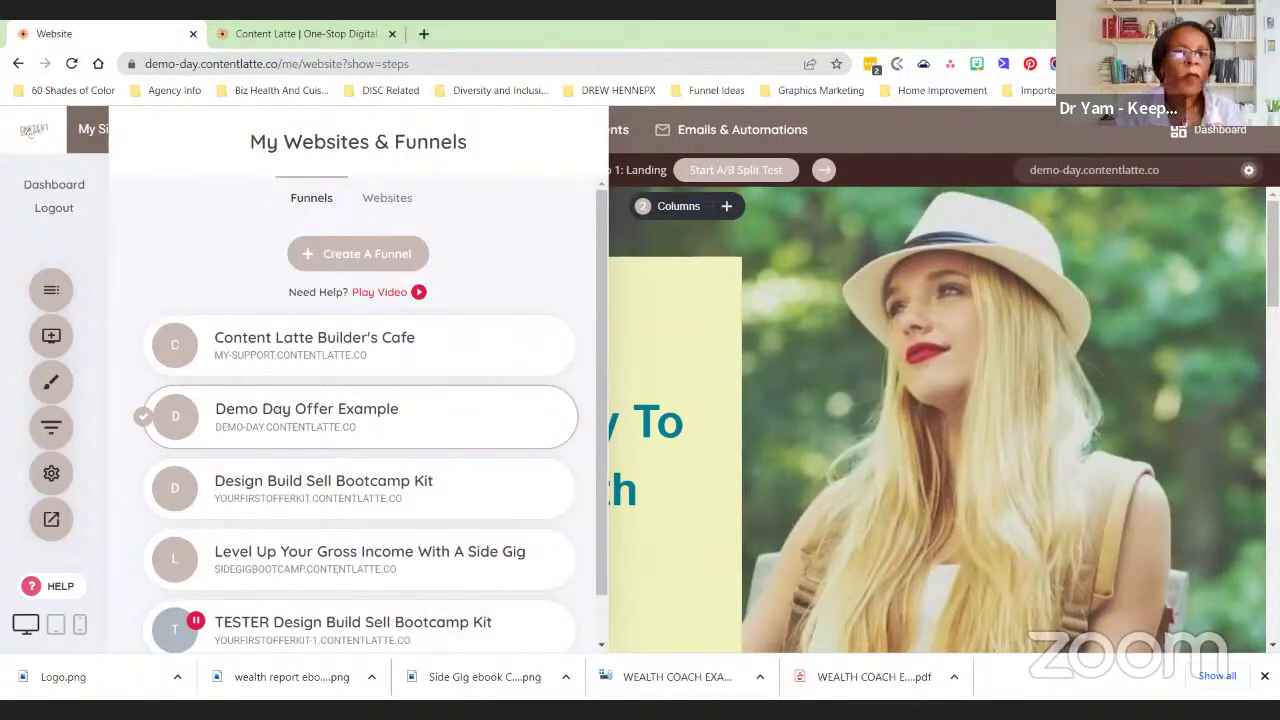
# Open the Demo Day Offer Example funnel from the websites and funnels list
pyautogui.click(282, 411)
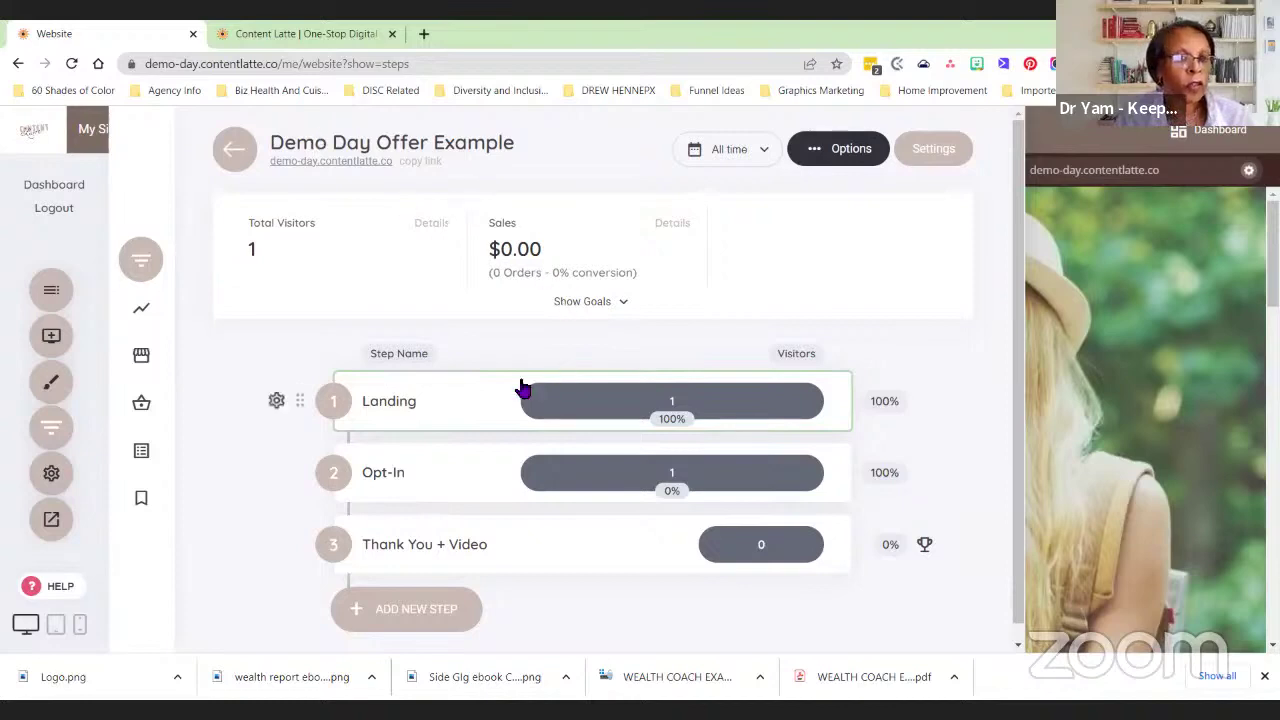
# Open the Demo Day Offer Example funnel's Landing step in the page builder
pyautogui.click(397, 401)
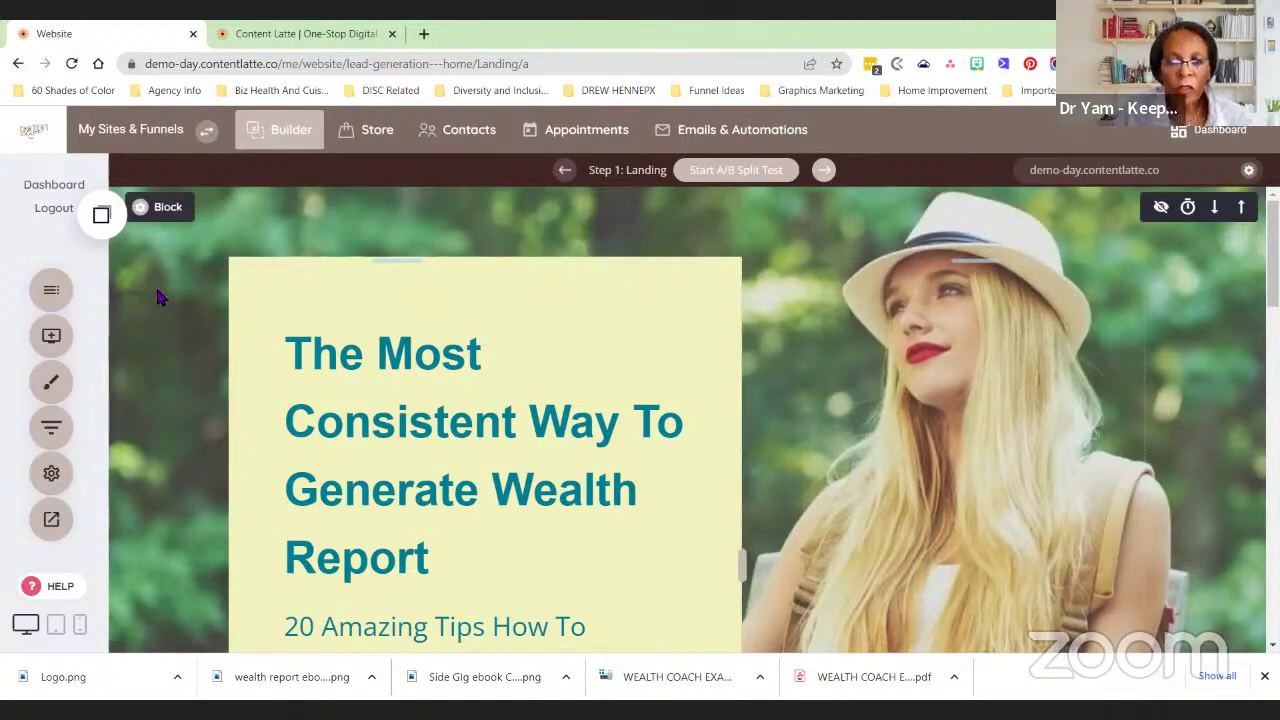
pyautogui.moveTo(171, 215)
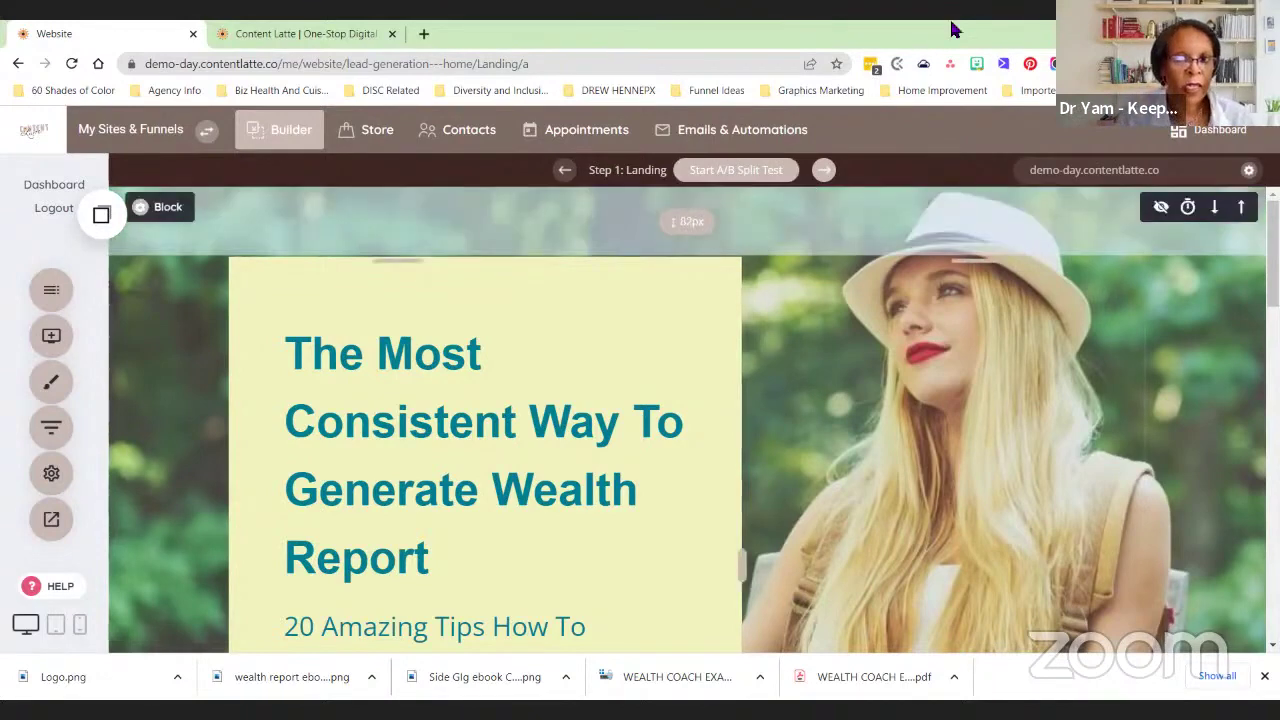
pyautogui.click(820, 172)
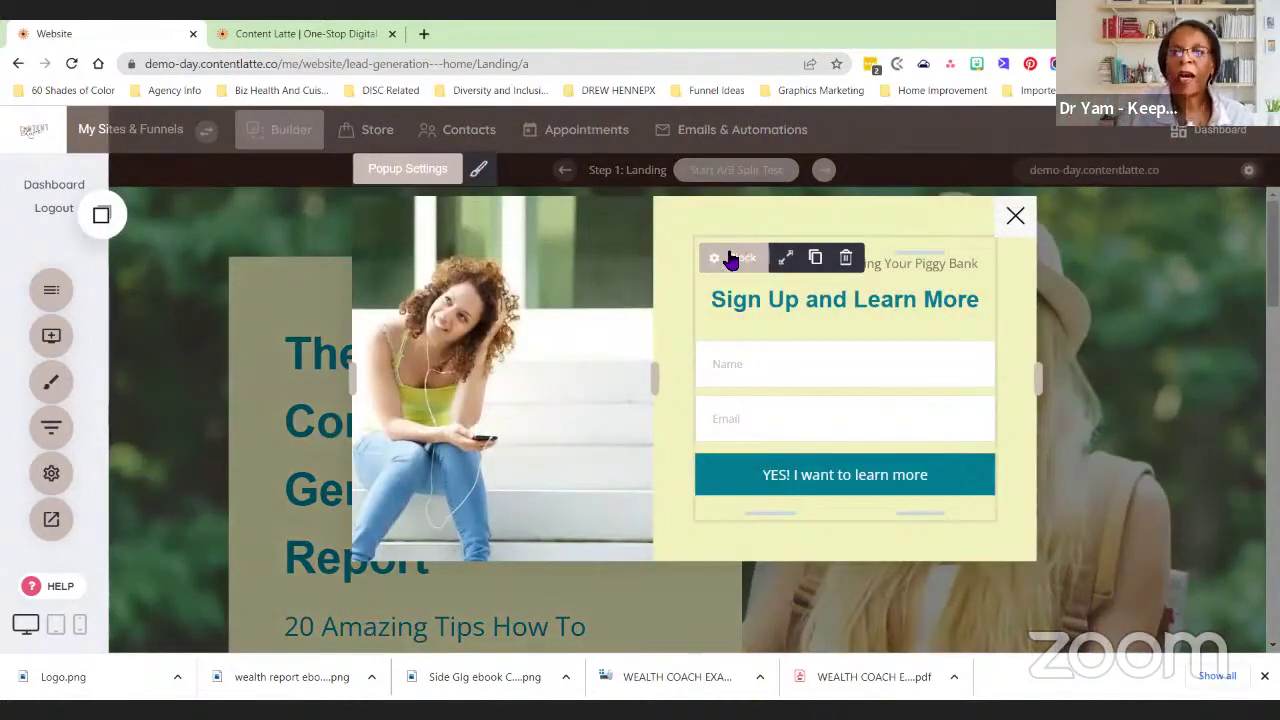
pyautogui.click(1015, 216)
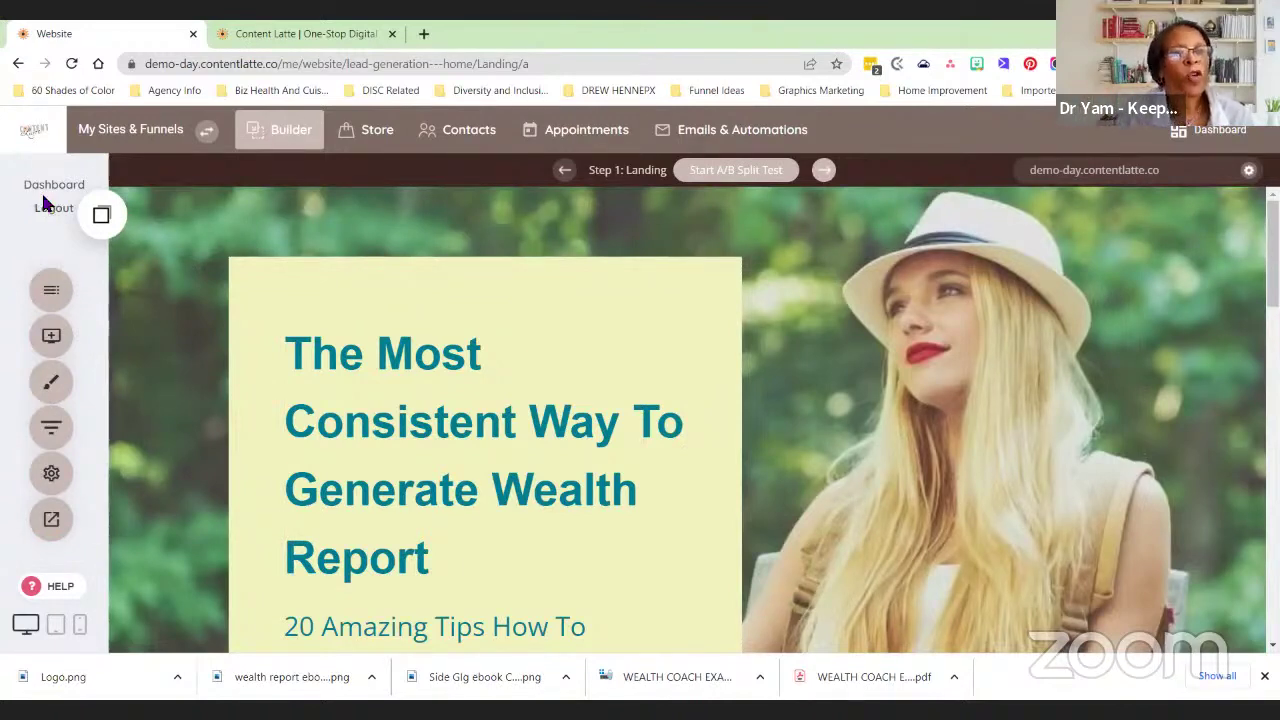
# Check the funnel's Pages & Popups list, then dismiss it to return to the Landing hero
pyautogui.click(53, 293)
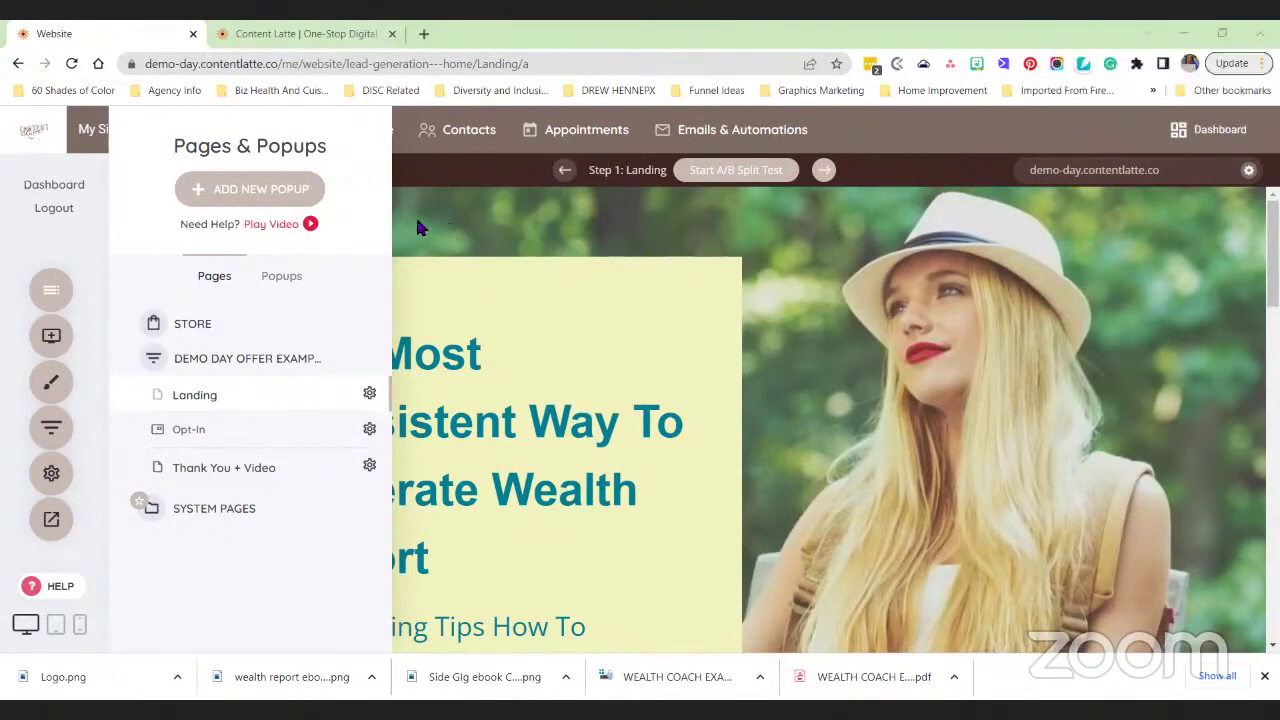
pyautogui.click(855, 330)
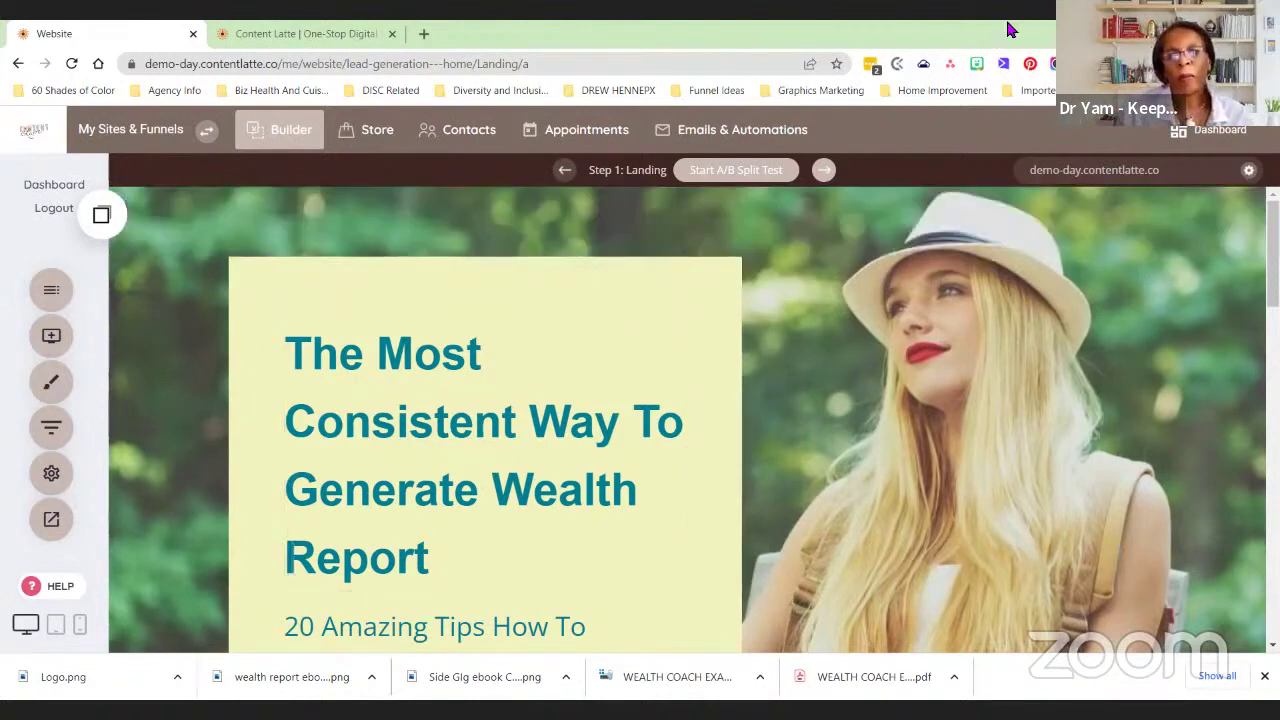
# Glance at the pages list, then bring up the Add Widget library with Basic and Lead Generation widgets
pyautogui.click(51, 290)
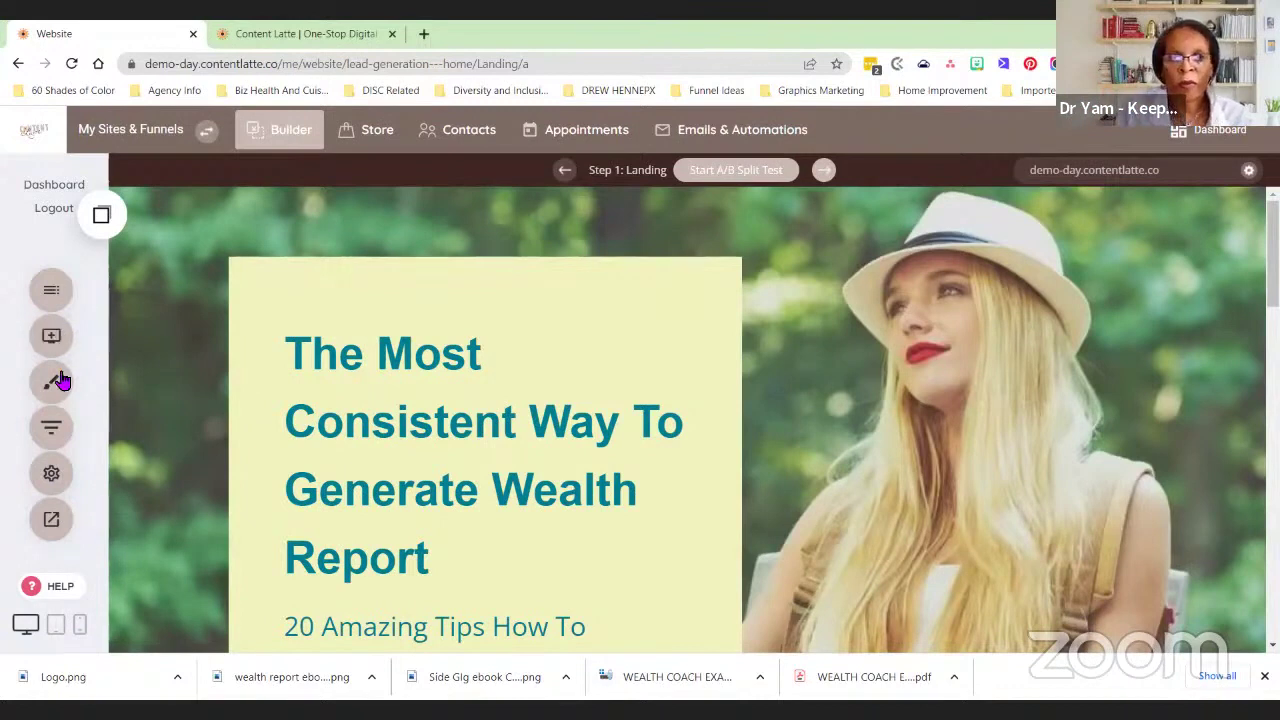
pyautogui.click(52, 337)
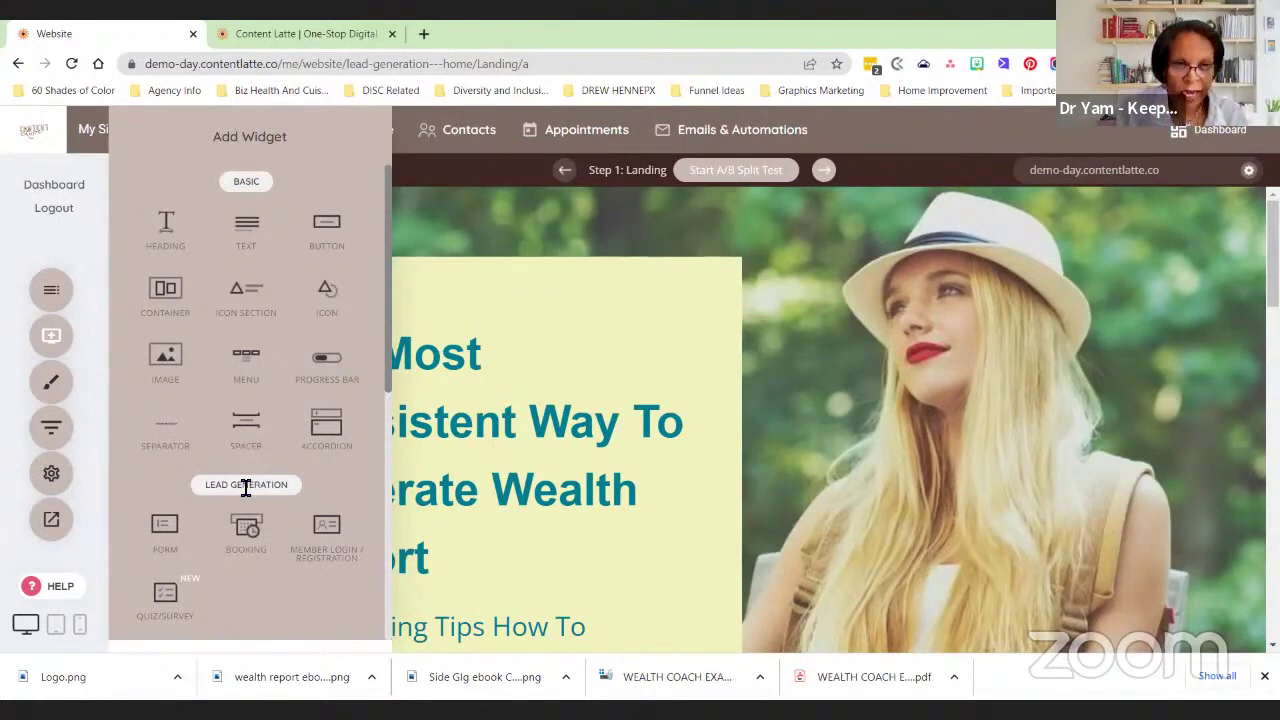
# Add a Lead Generation Form widget with Name, Email, Subject, Message and Submit to the hero's right column
pyautogui.scroll(-3, 237, 500)
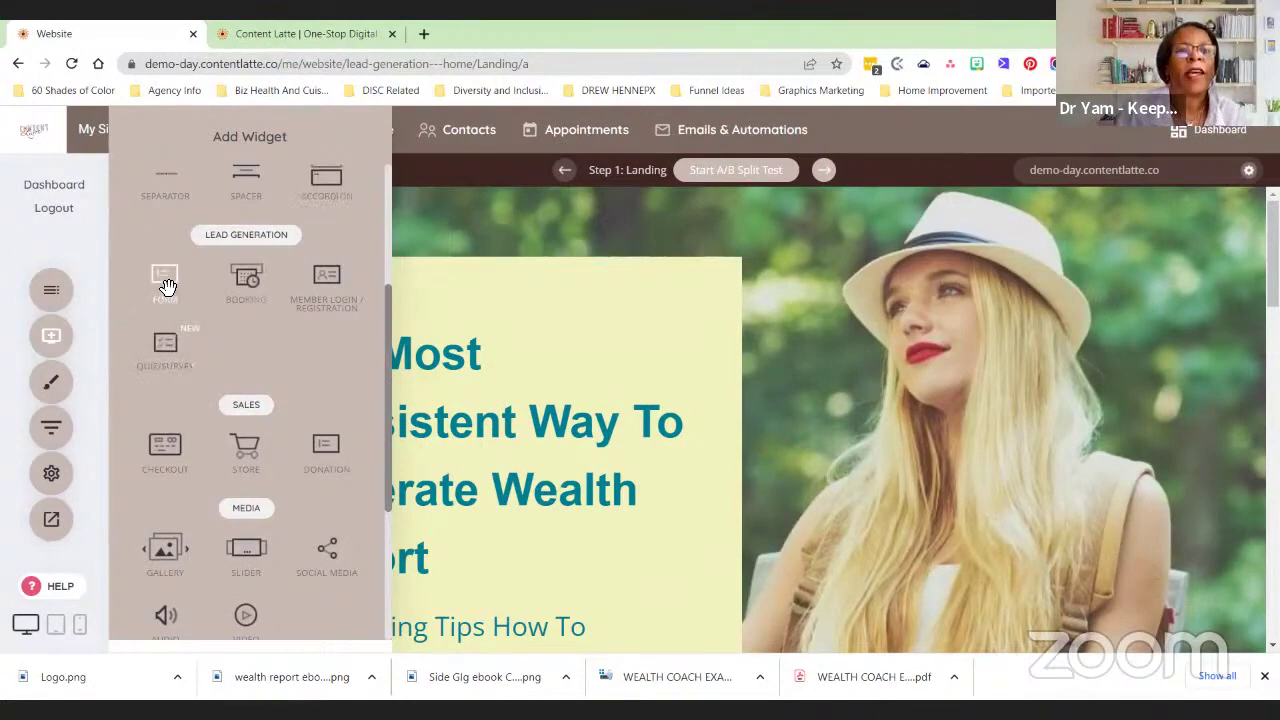
pyautogui.moveTo(165, 280); pyautogui.dragTo(1032, 466)
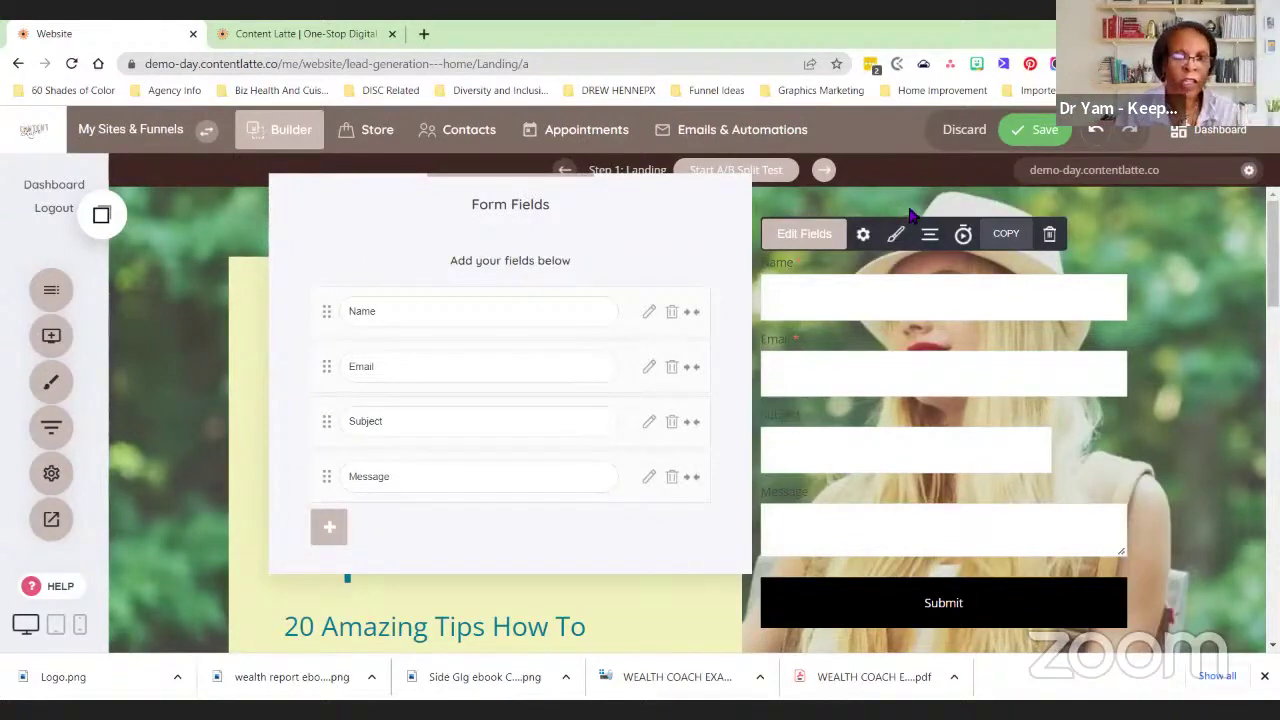
# Delete the newly added contact form from the hero, confirming with Yes
pyautogui.click(1041, 227)
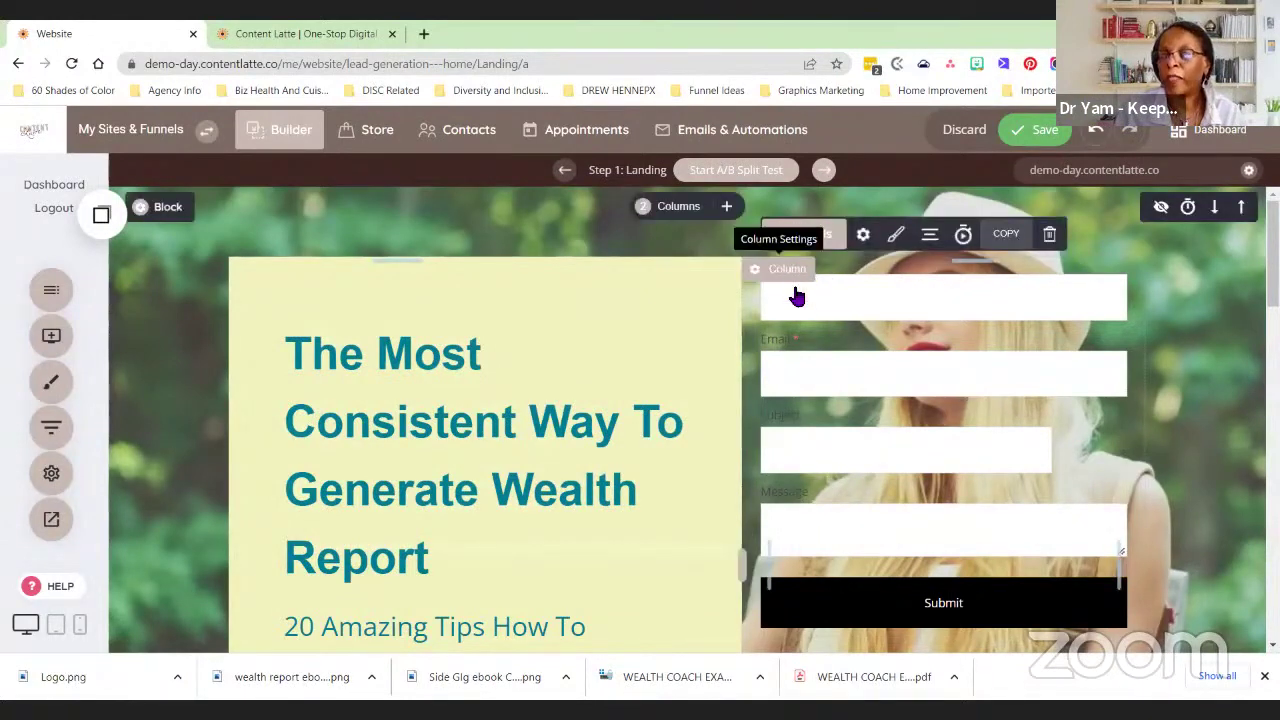
pyautogui.click(1049, 233)
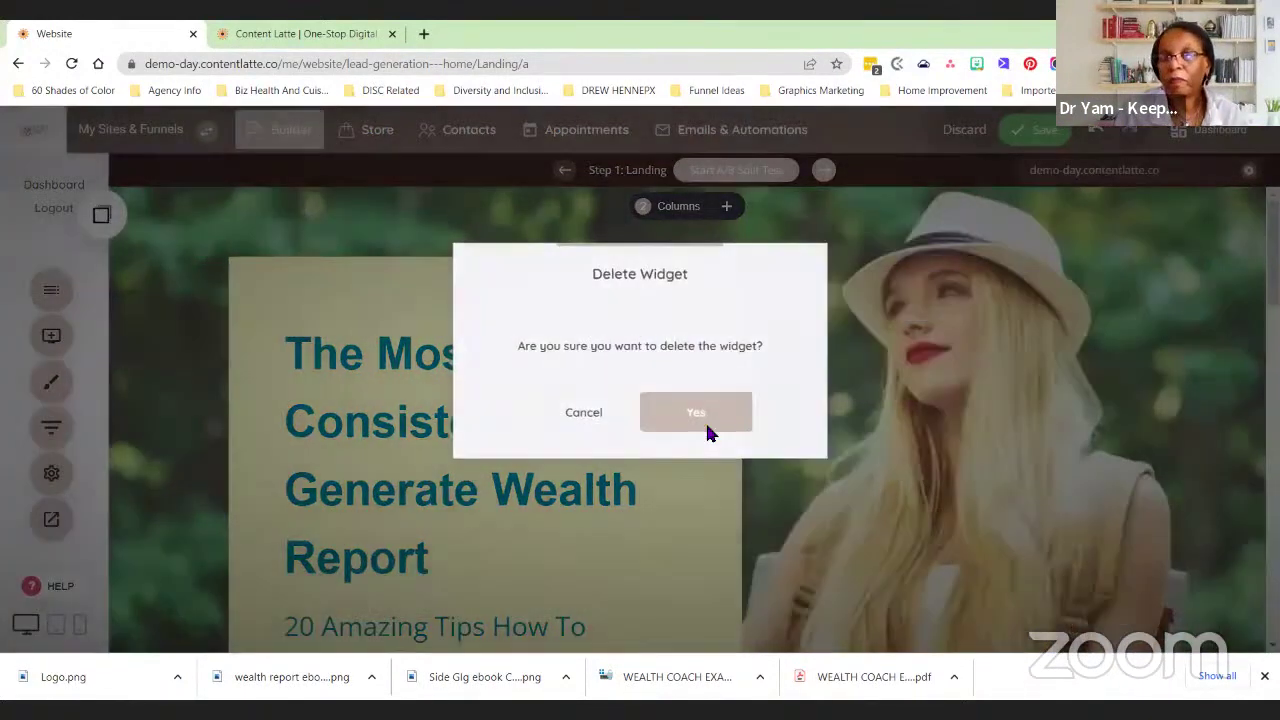
pyautogui.click(705, 420)
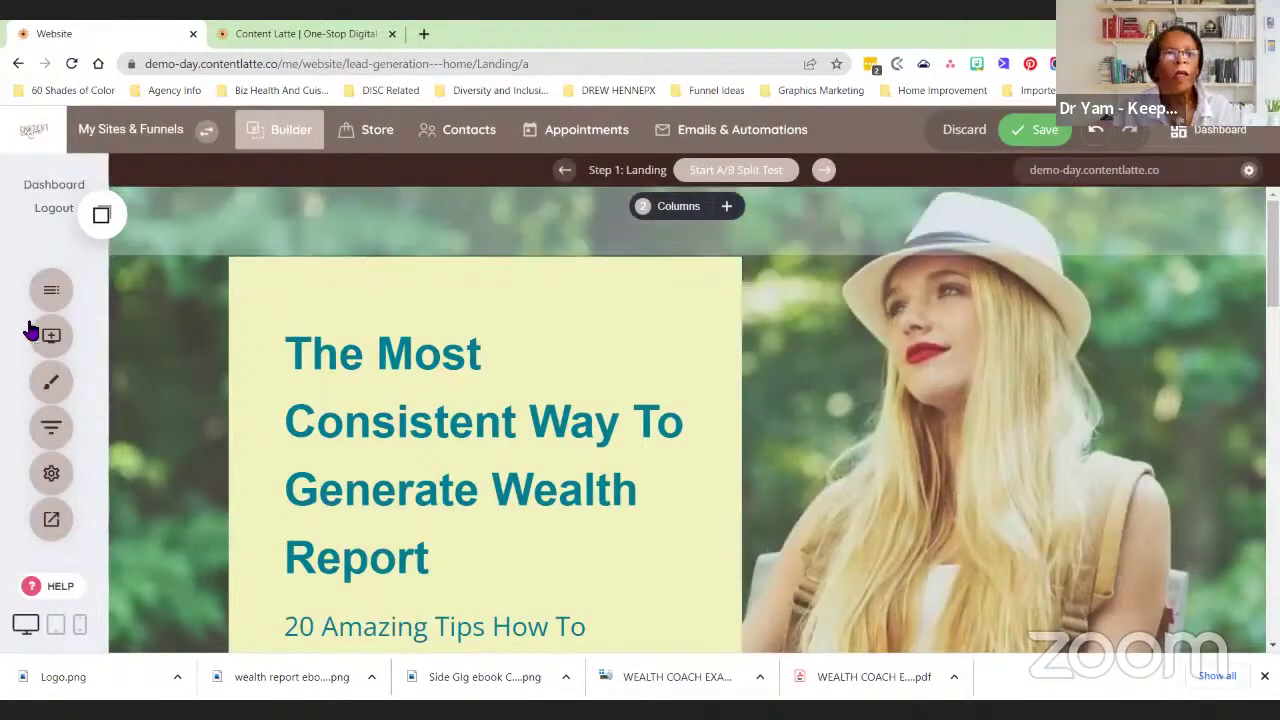
# Review the Open Sans paragraph and heading fonts in Global Styling's Text Styling panel
pyautogui.click(50, 385)
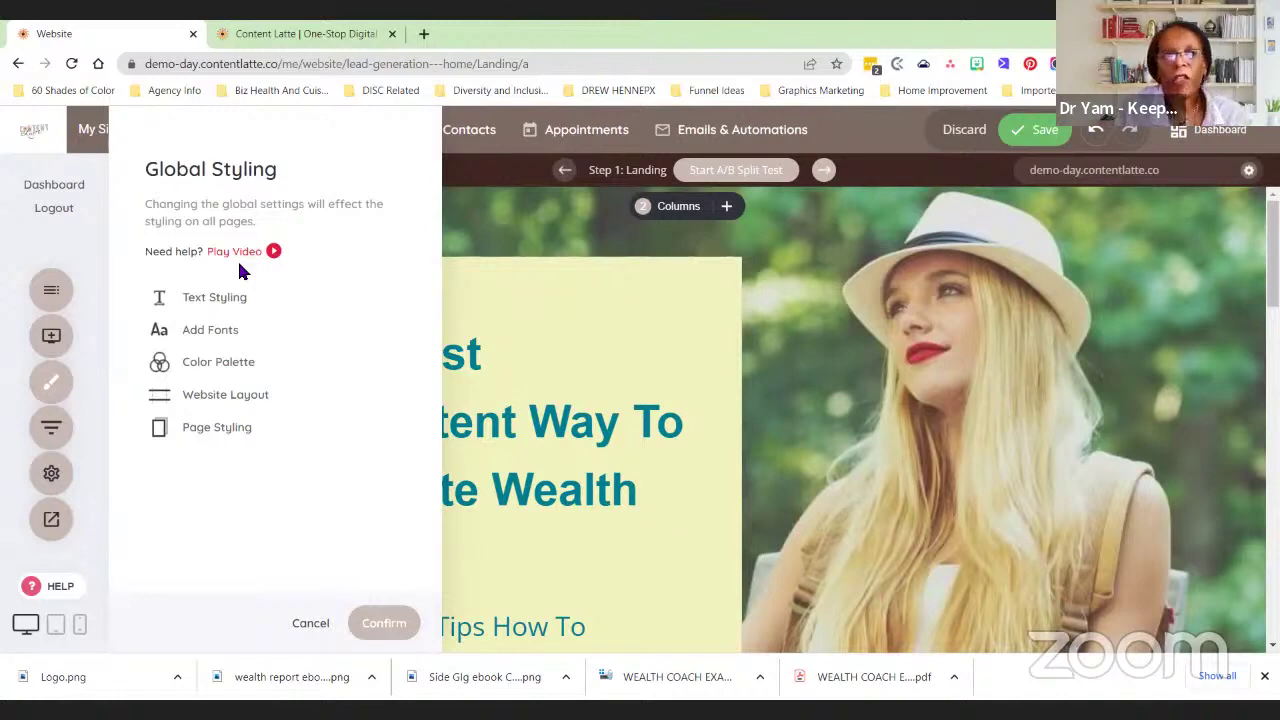
pyautogui.click(200, 298)
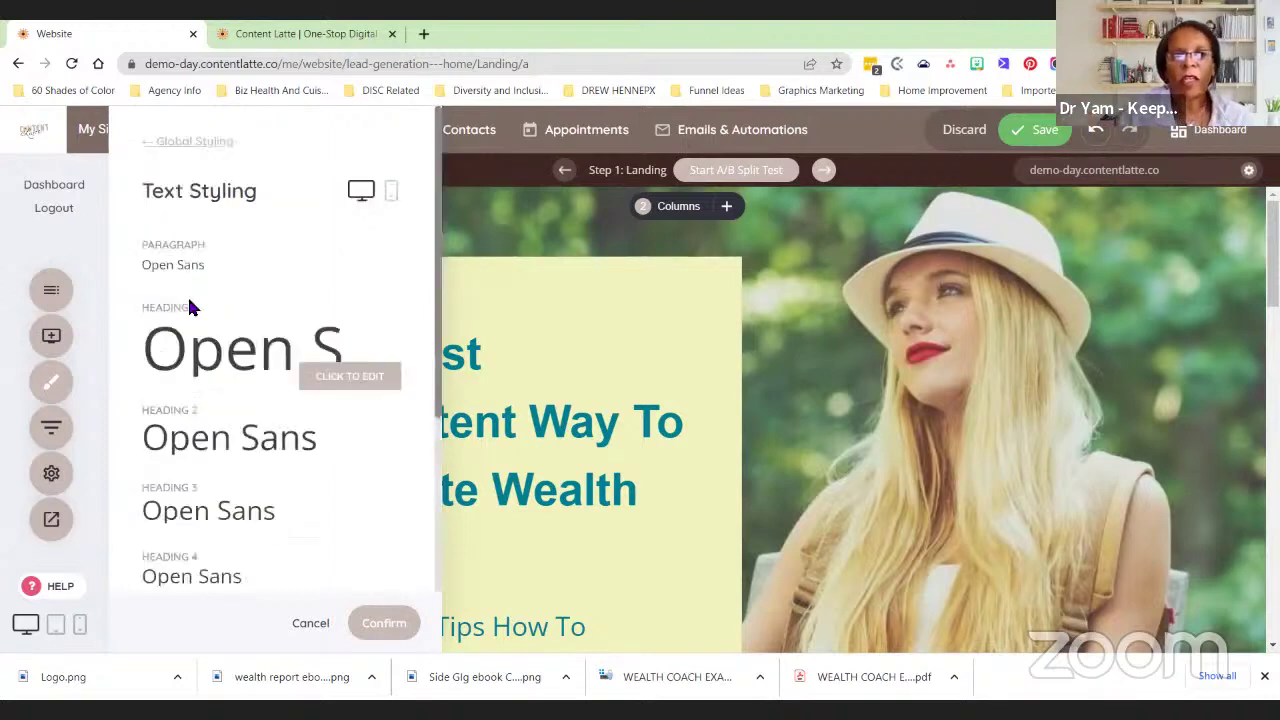
pyautogui.scroll(-1, 293, 472)
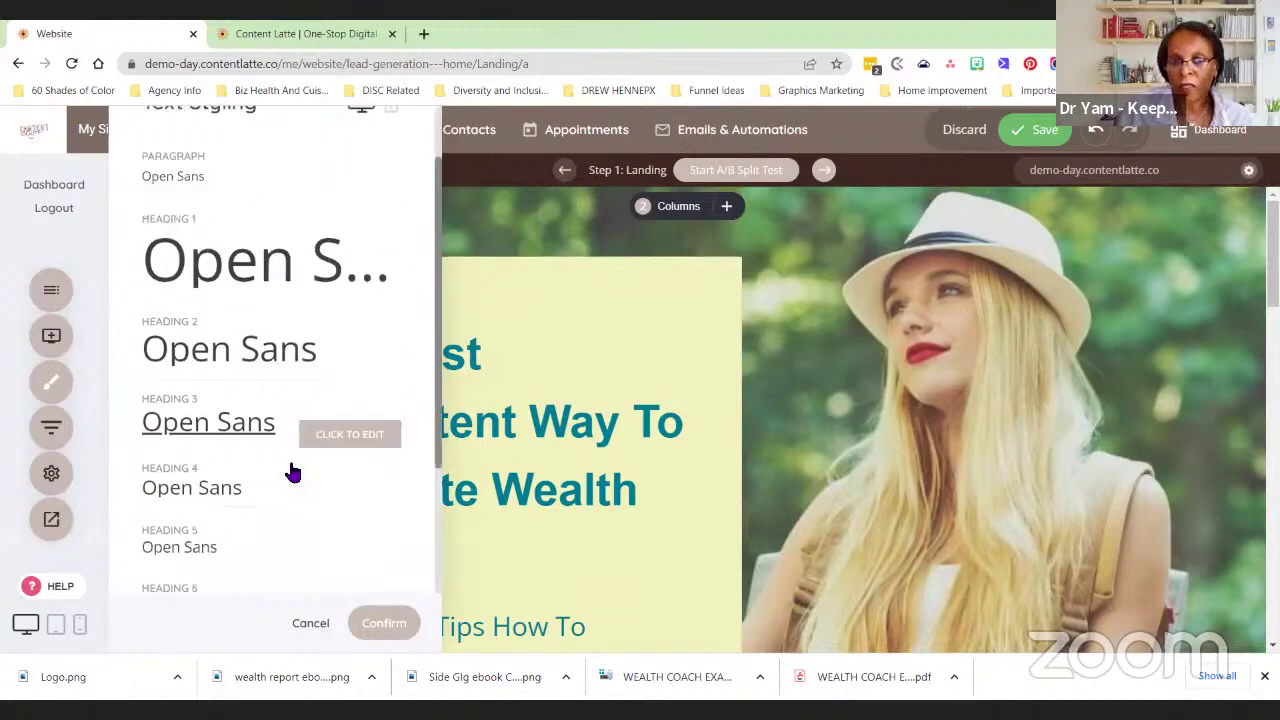
pyautogui.scroll(-1, 293, 472)
pyautogui.scroll(2, 251, 500)
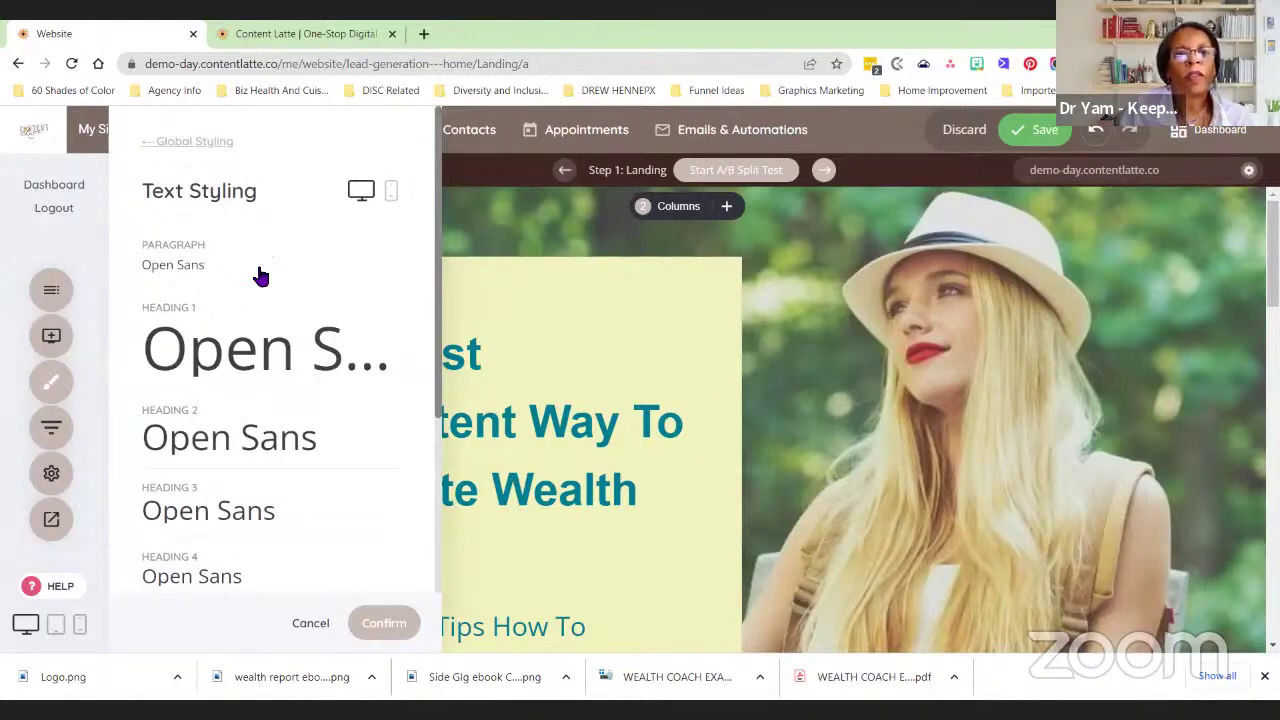
pyautogui.press('Escape')
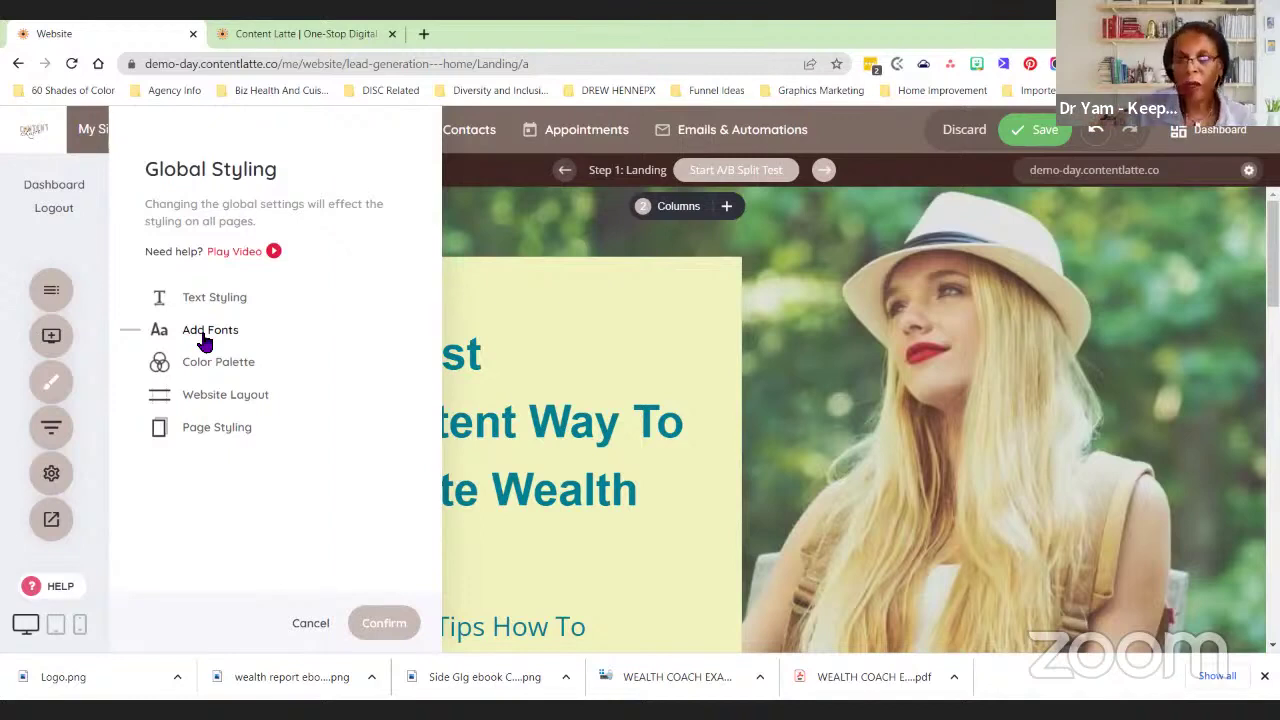
pyautogui.click(203, 363)
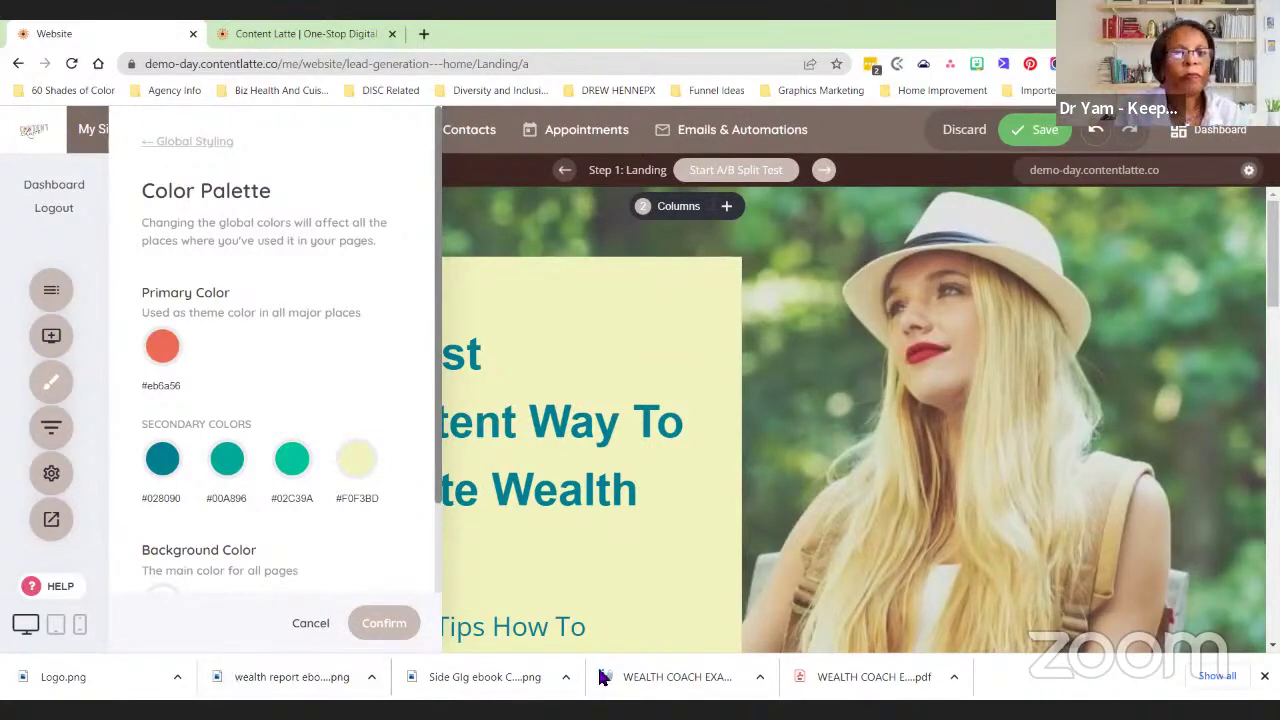
pyautogui.scroll(-1, 370, 540)
pyautogui.scroll(2, 346, 389)
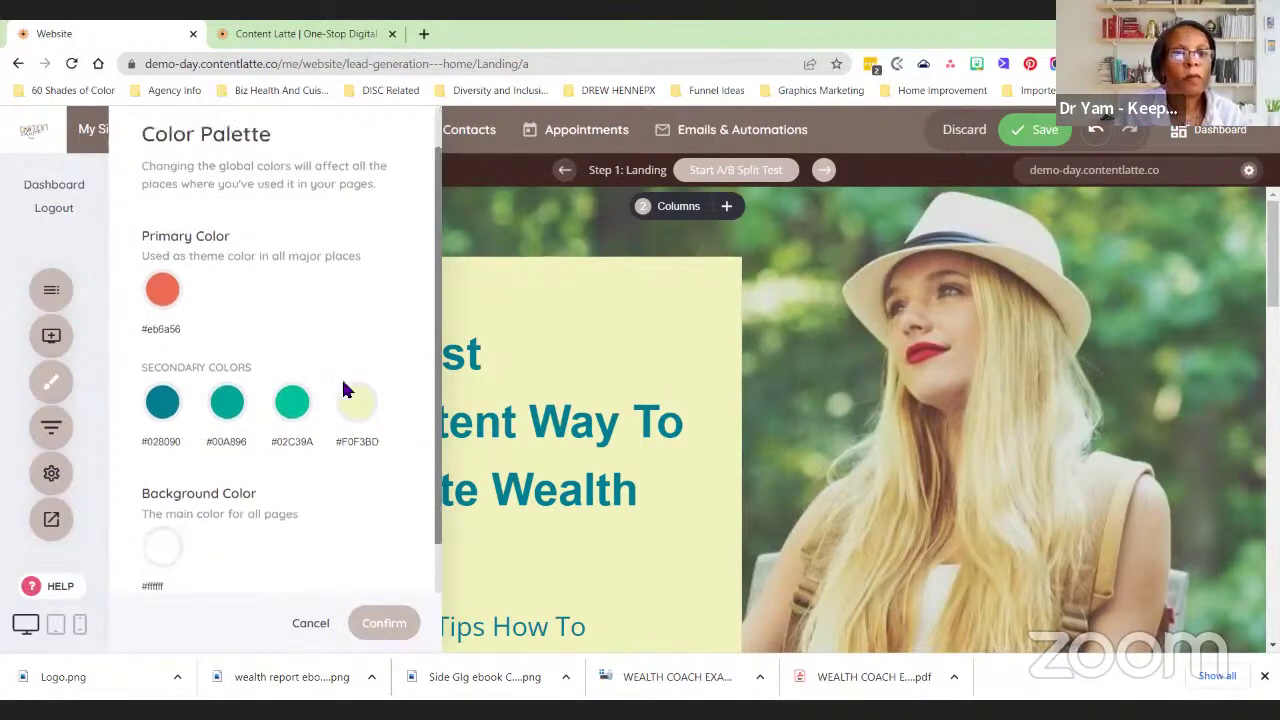
pyautogui.click(185, 150)
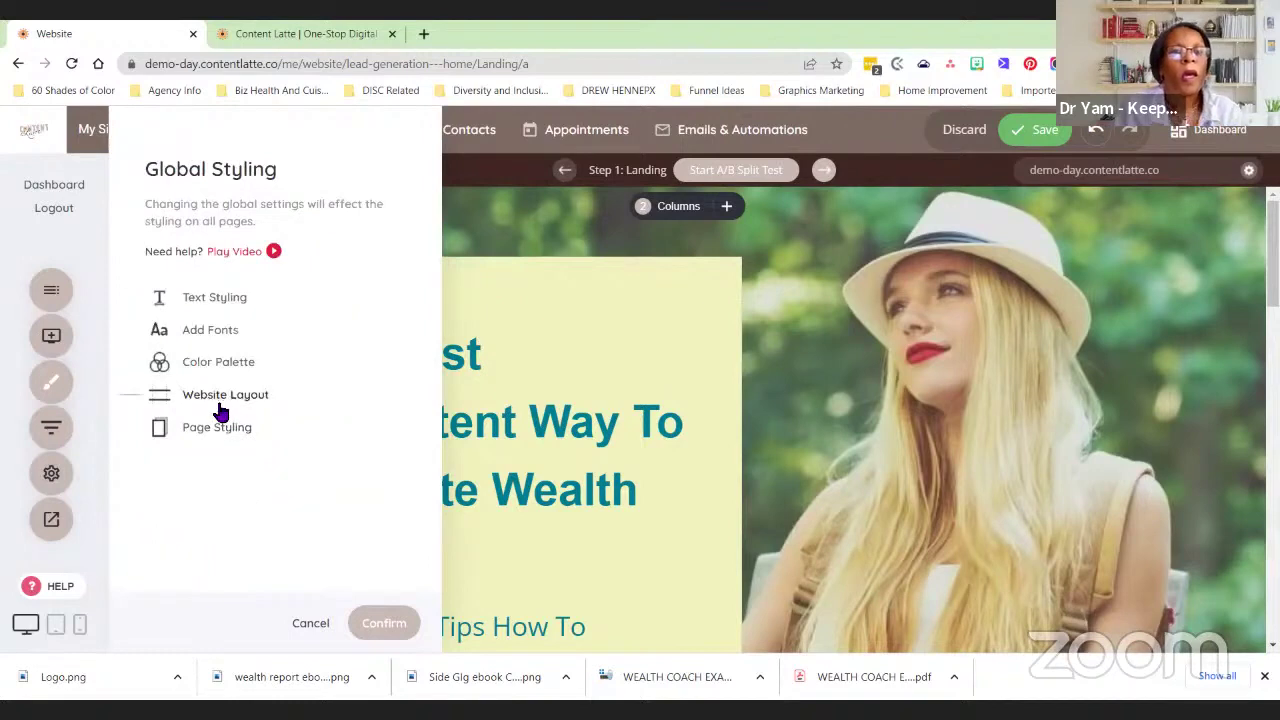
# Close Global Styling, check the funnel's three-step visitor stats, and return to the landing page
pyautogui.click(75, 403)
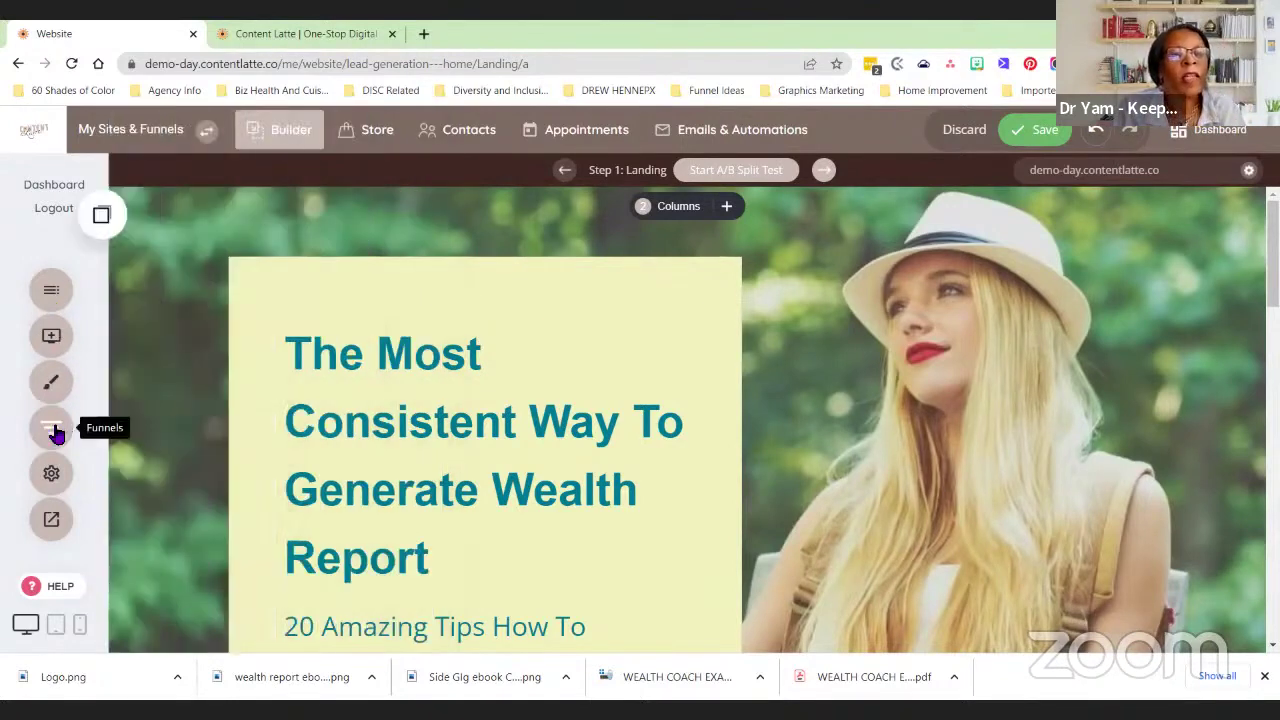
pyautogui.click(50, 429)
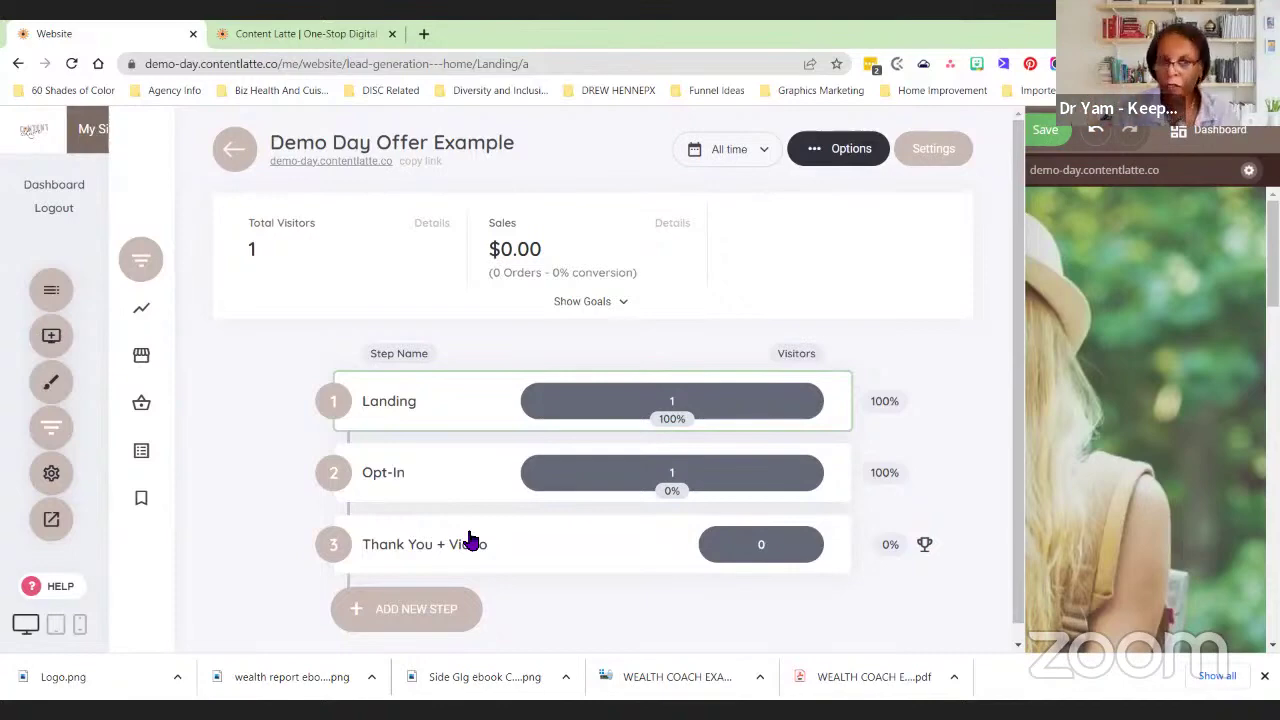
pyautogui.click(50, 480)
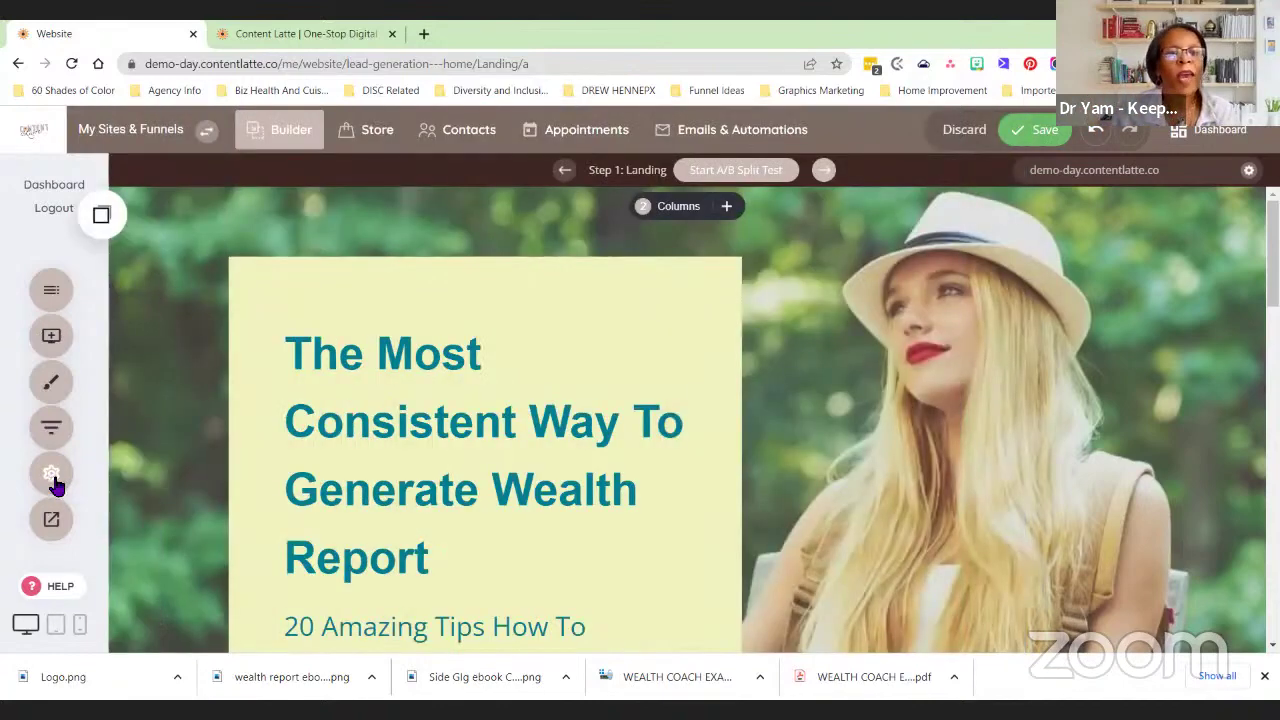
# Open Funnel Settings to review the Demo Day Offer Example's General Settings
pyautogui.click(52, 476)
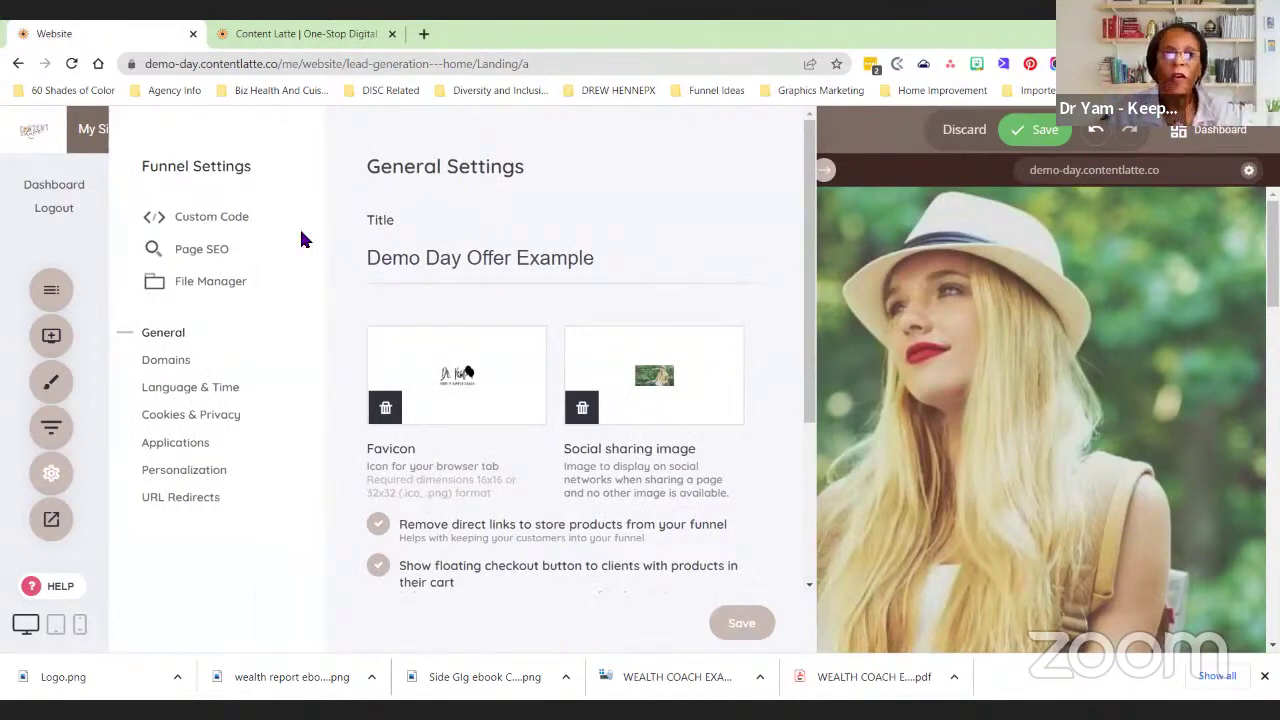
pyautogui.moveTo(686, 374)
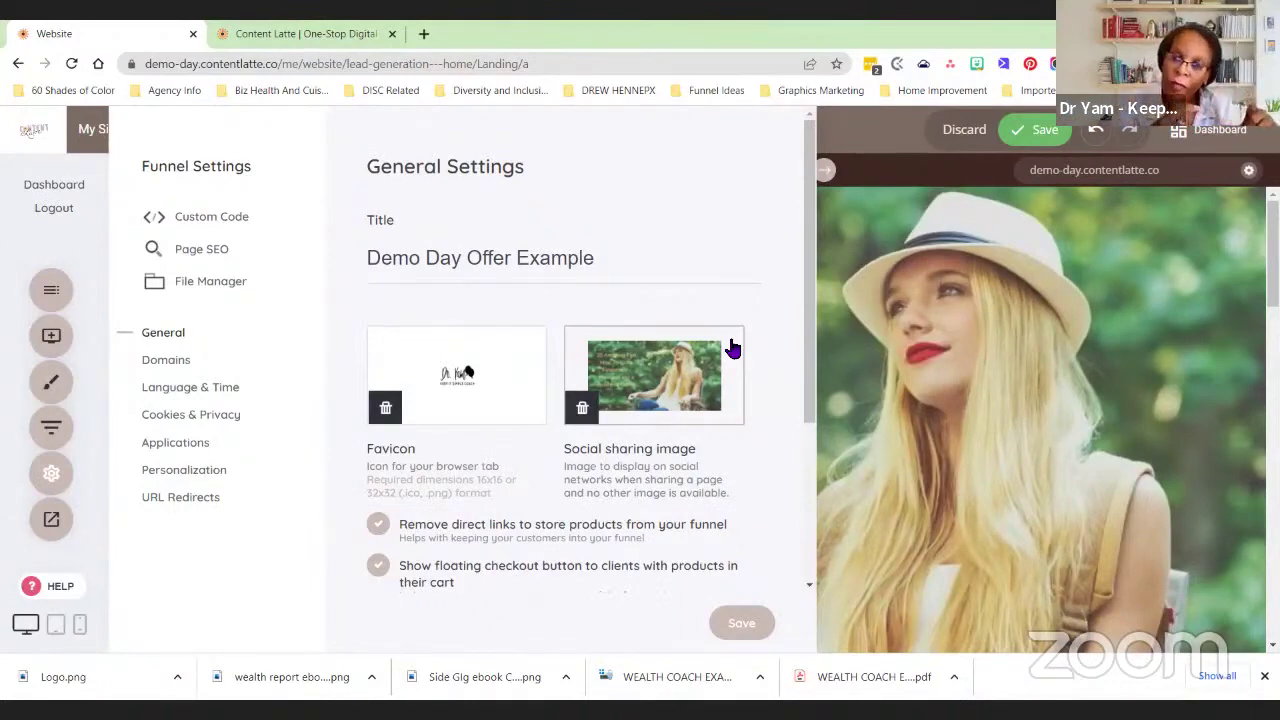
# Browse the File Manager, select the woman-in-hat photo, and close it
pyautogui.click(531, 338)
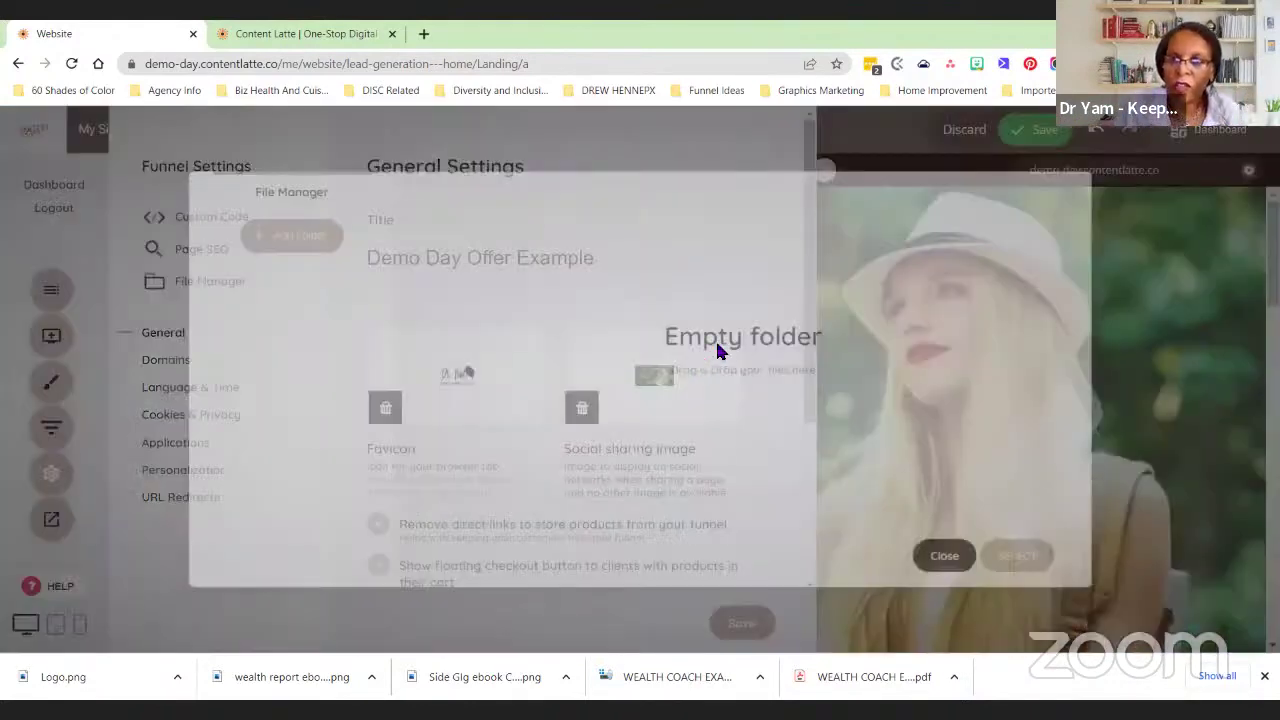
pyautogui.click(914, 257)
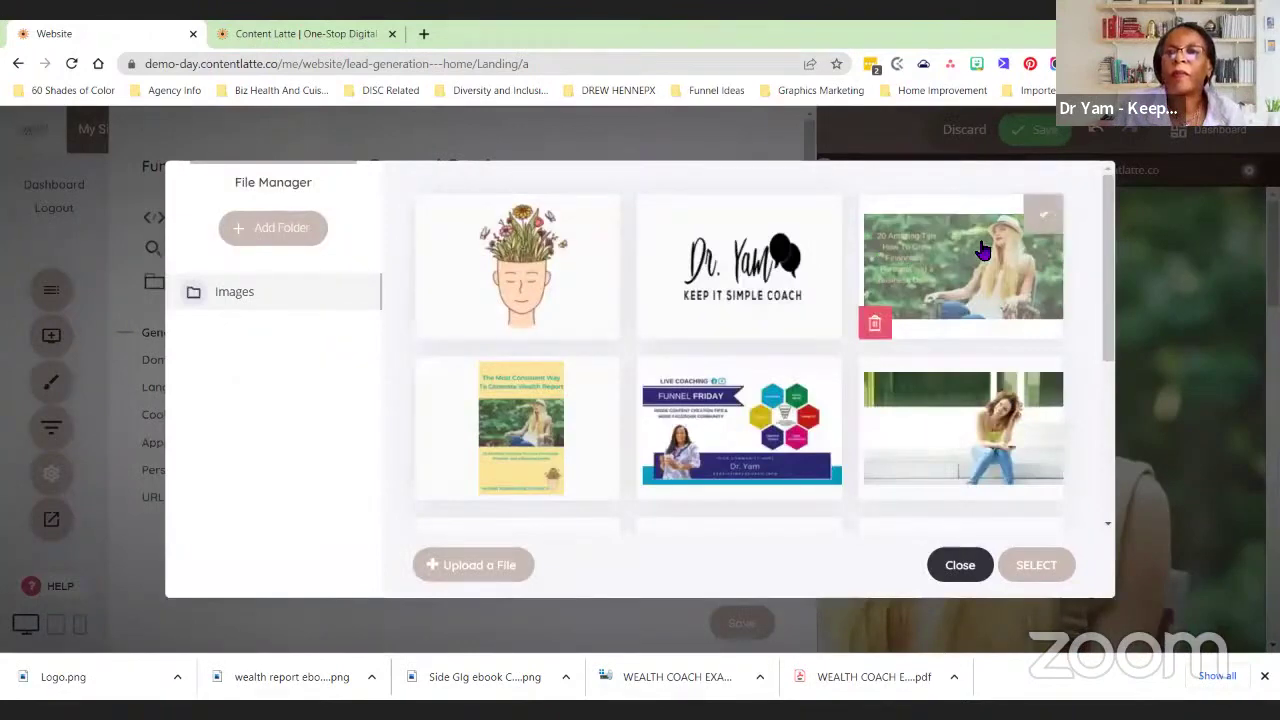
pyautogui.click(1040, 570)
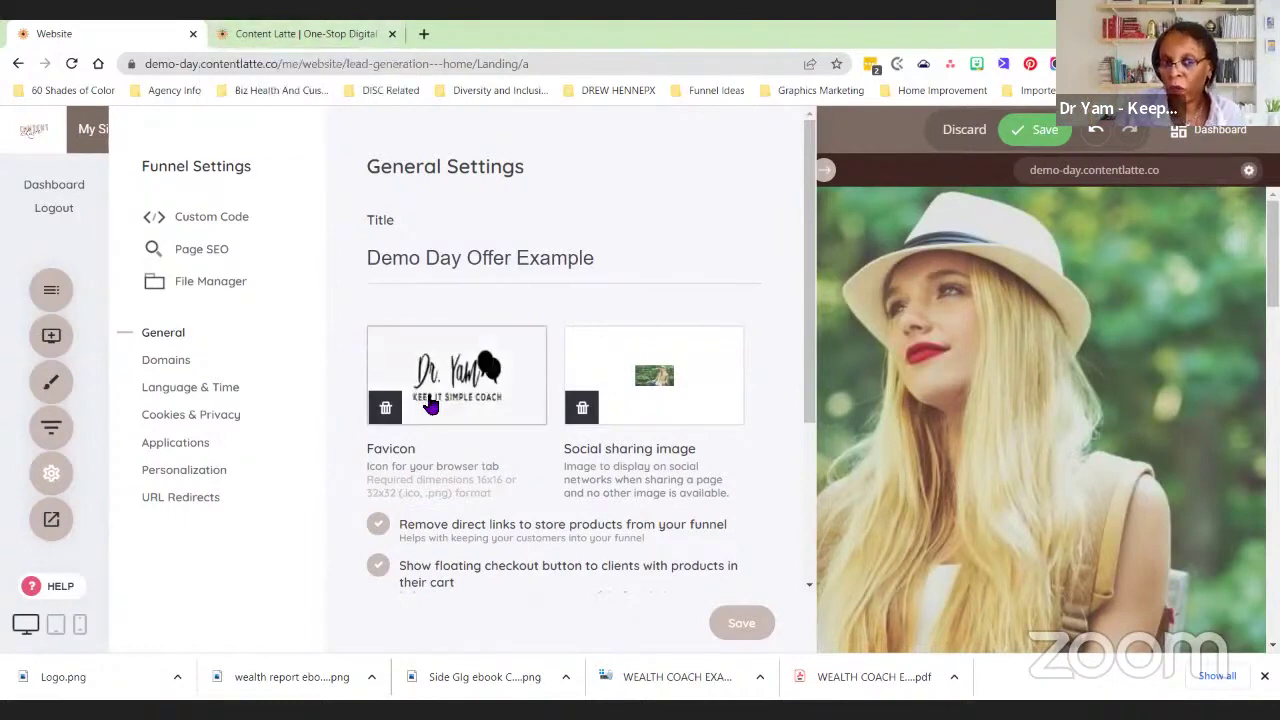
# Switch Funnel Settings to the Domains section
pyautogui.click(185, 368)
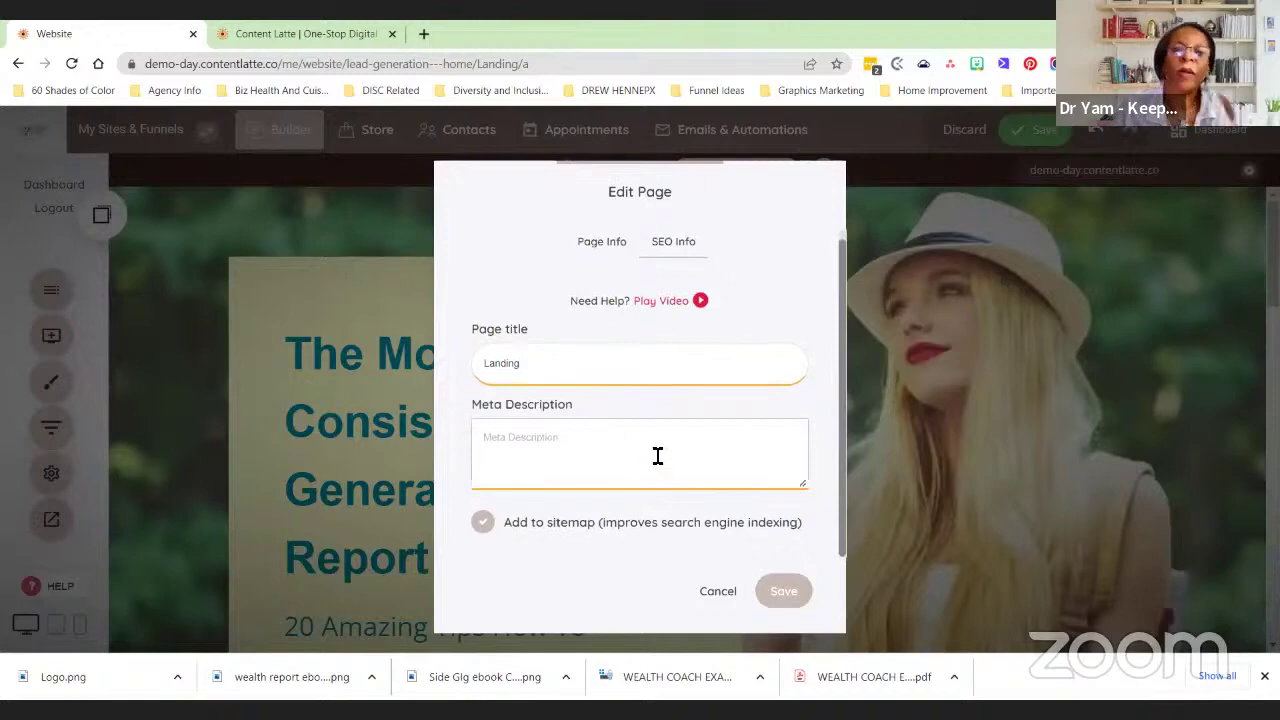
# View the page's Name, URL and Access details, then cancel the Edit Page dialog unchanged
pyautogui.click(603, 249)
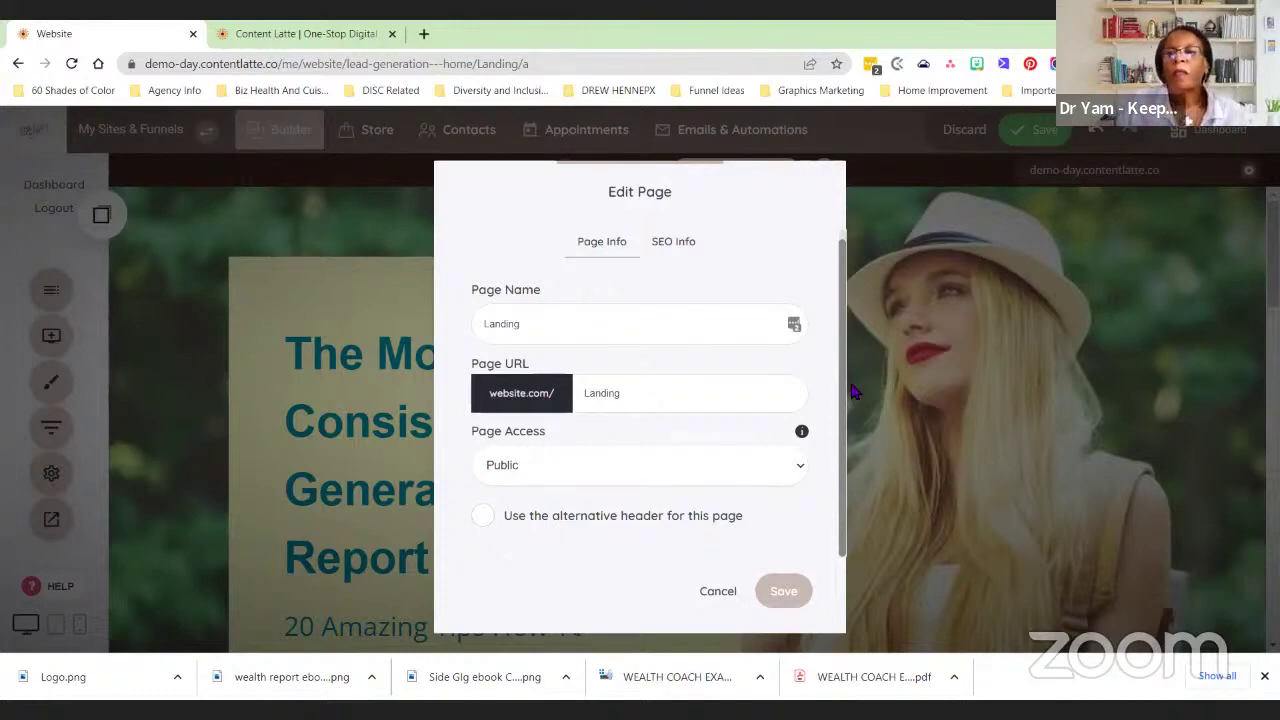
pyautogui.click(726, 597)
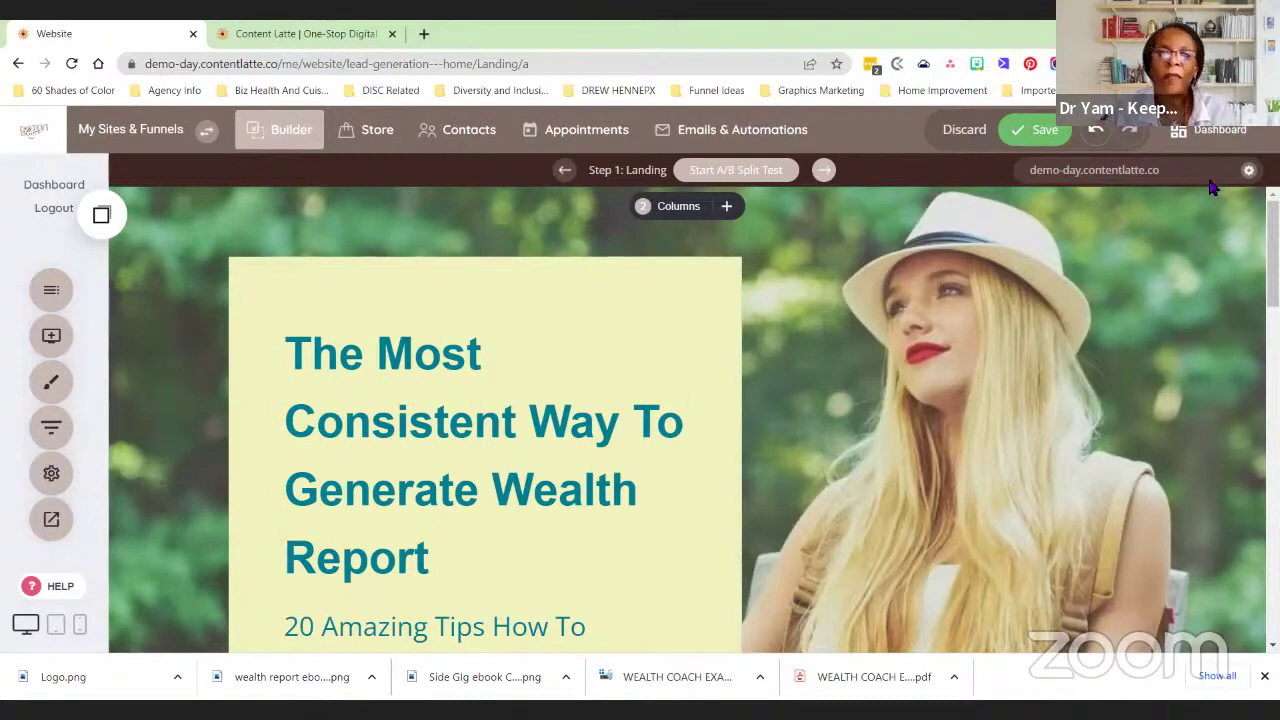
# Preview the landing page on desktop, scrolling past the hero, step cards and orange report banner
pyautogui.click(52, 524)
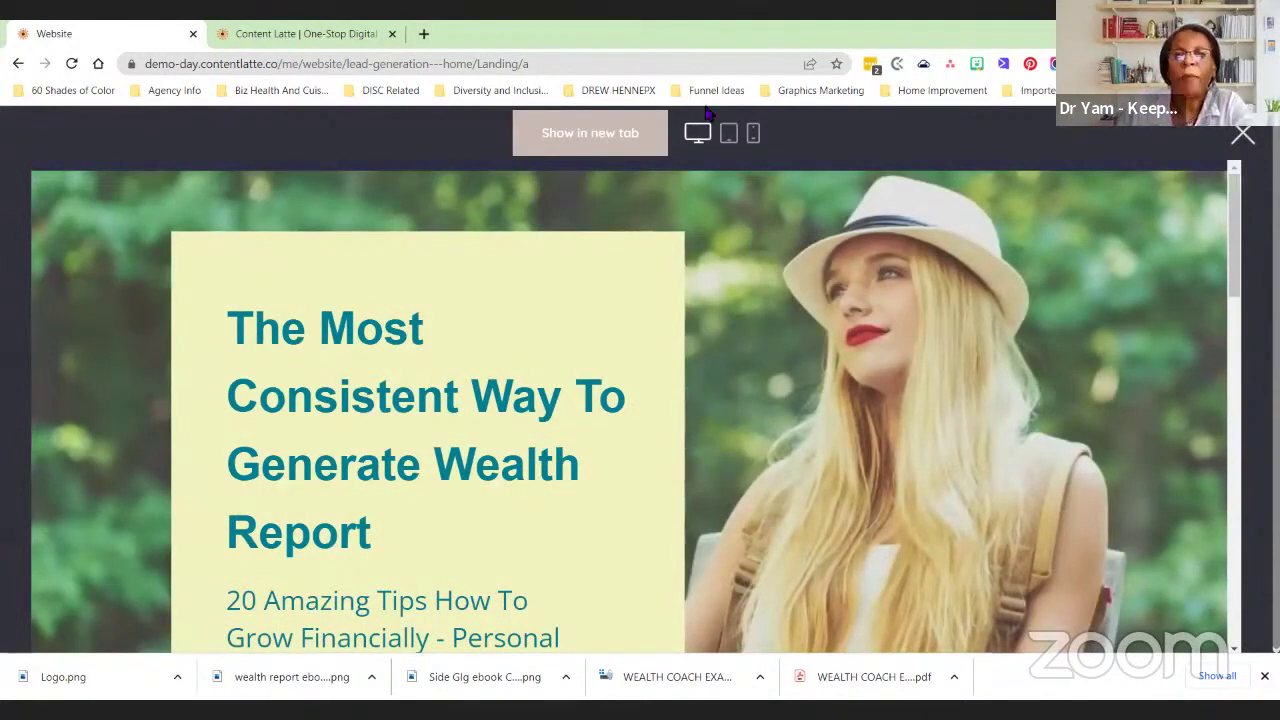
pyautogui.scroll(-3, 901, 340)
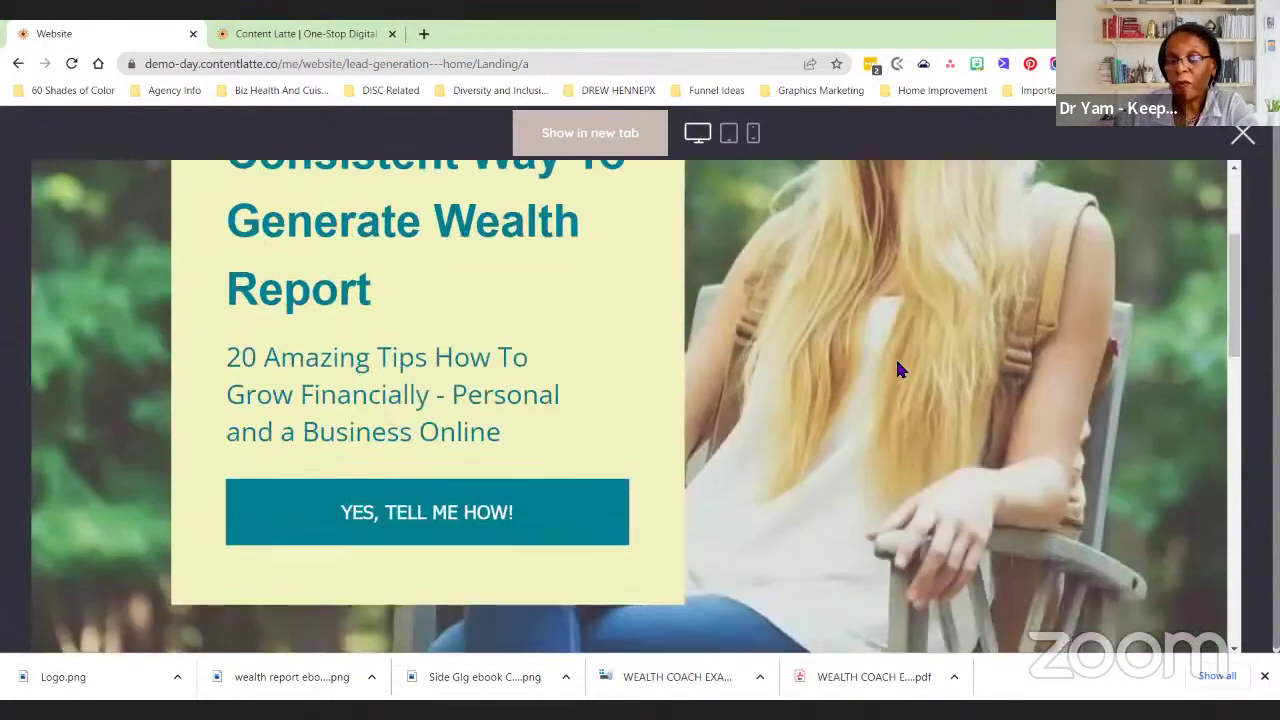
pyautogui.scroll(-10, 903, 355)
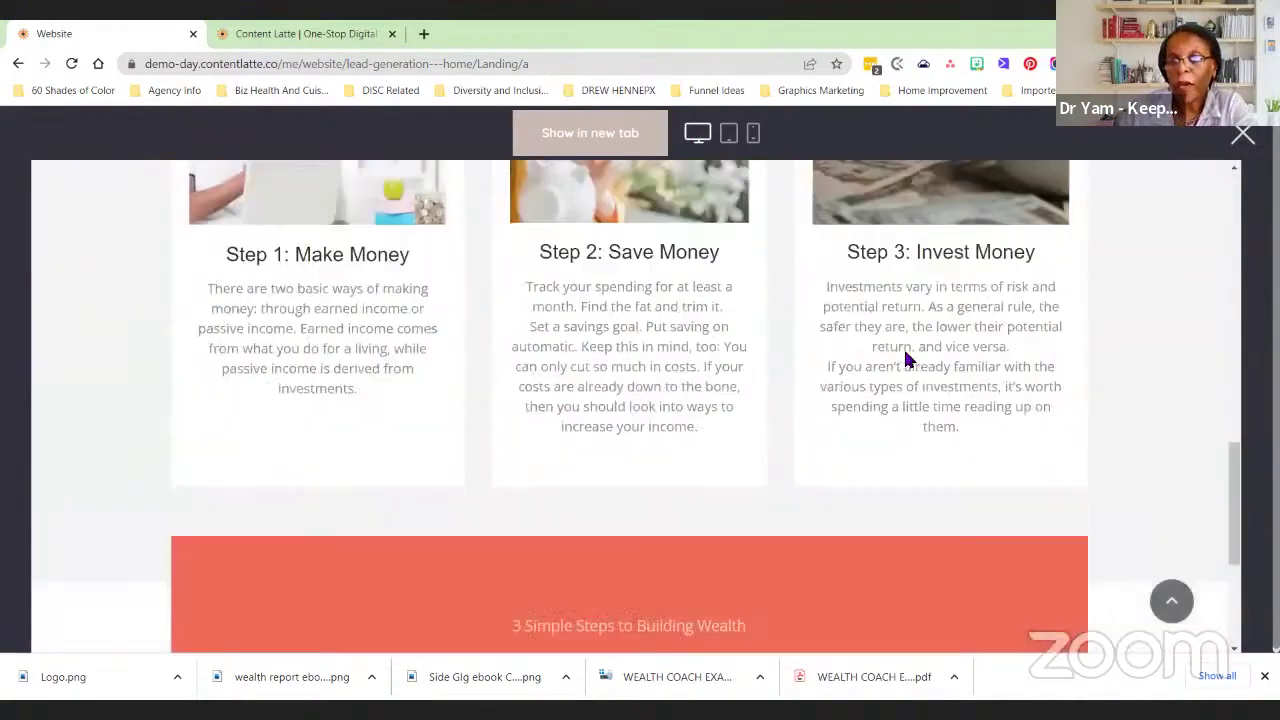
pyautogui.scroll(-3, 903, 358)
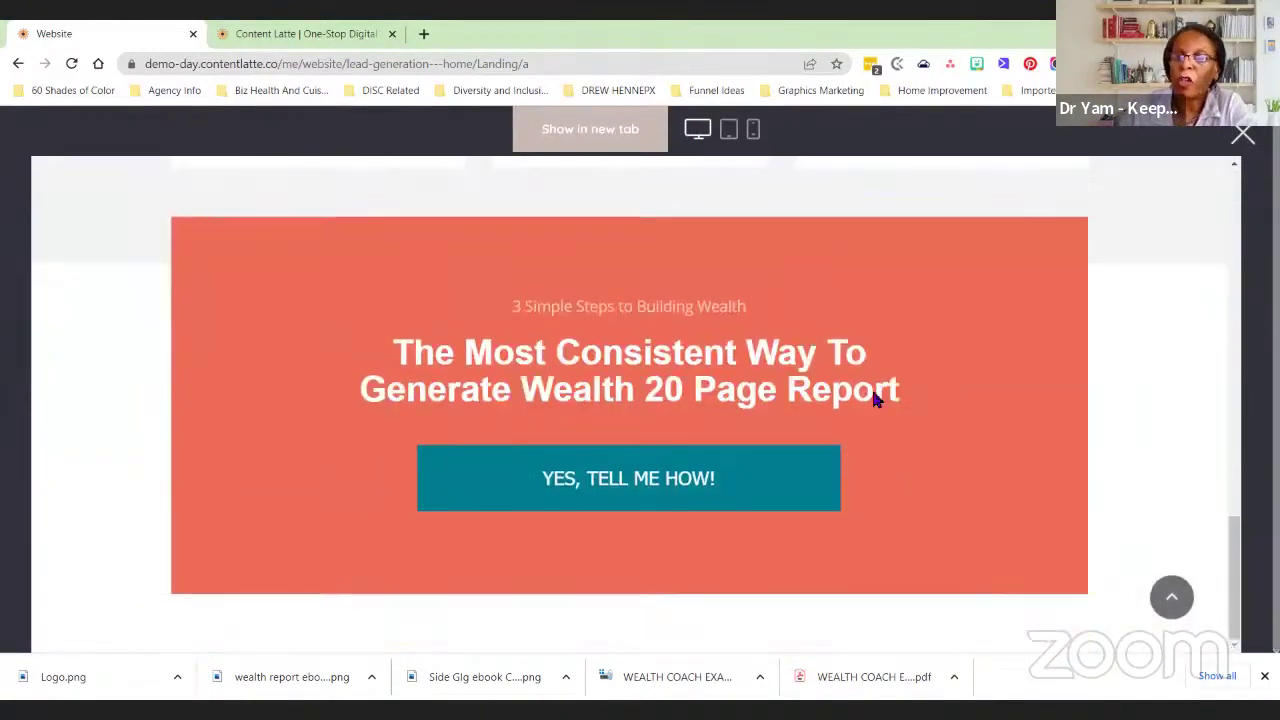
pyautogui.scroll(5, 877, 400)
pyautogui.scroll(10, 886, 370)
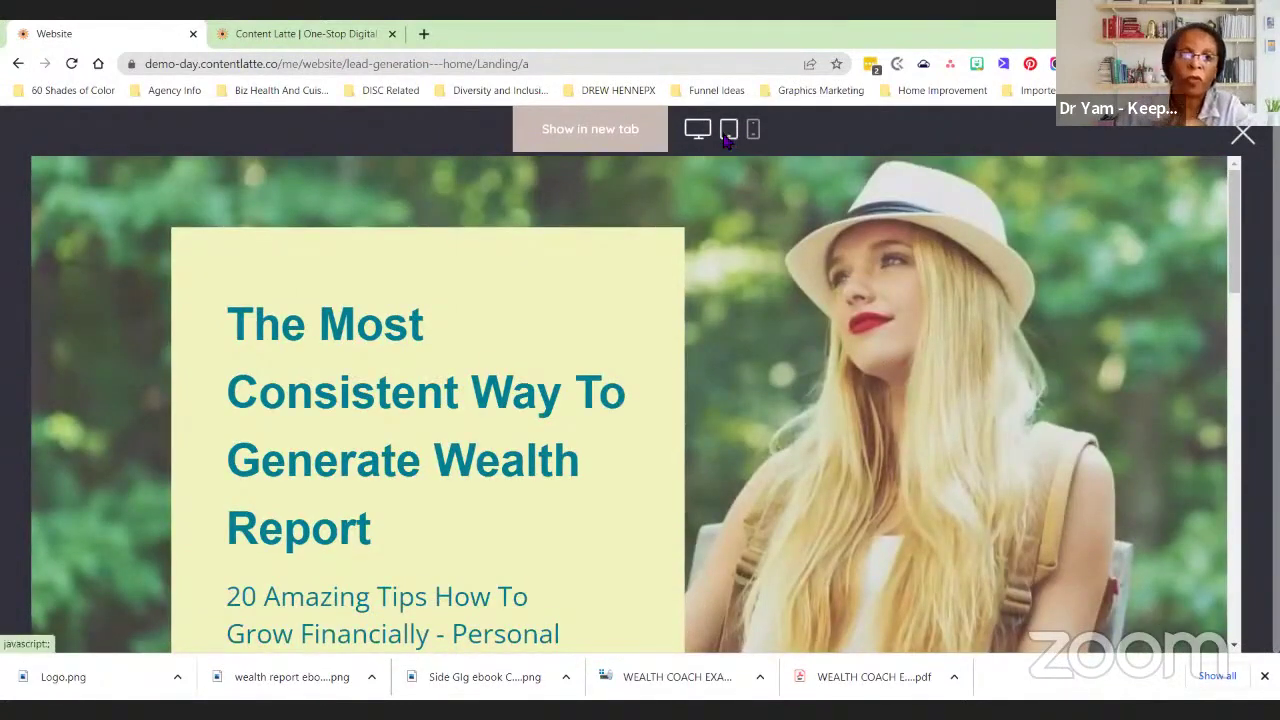
# Check the landing page preview at tablet width, scrolling through the full layout
pyautogui.click(726, 129)
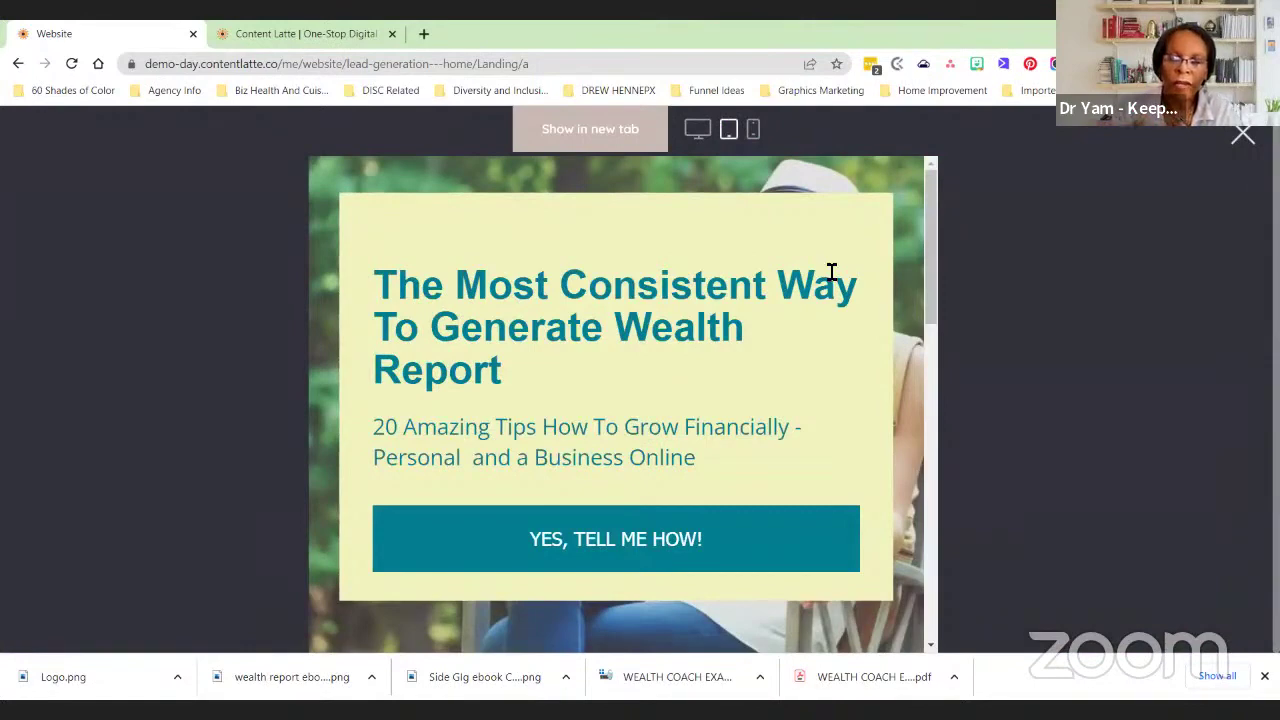
pyautogui.scroll(-5, 789, 349)
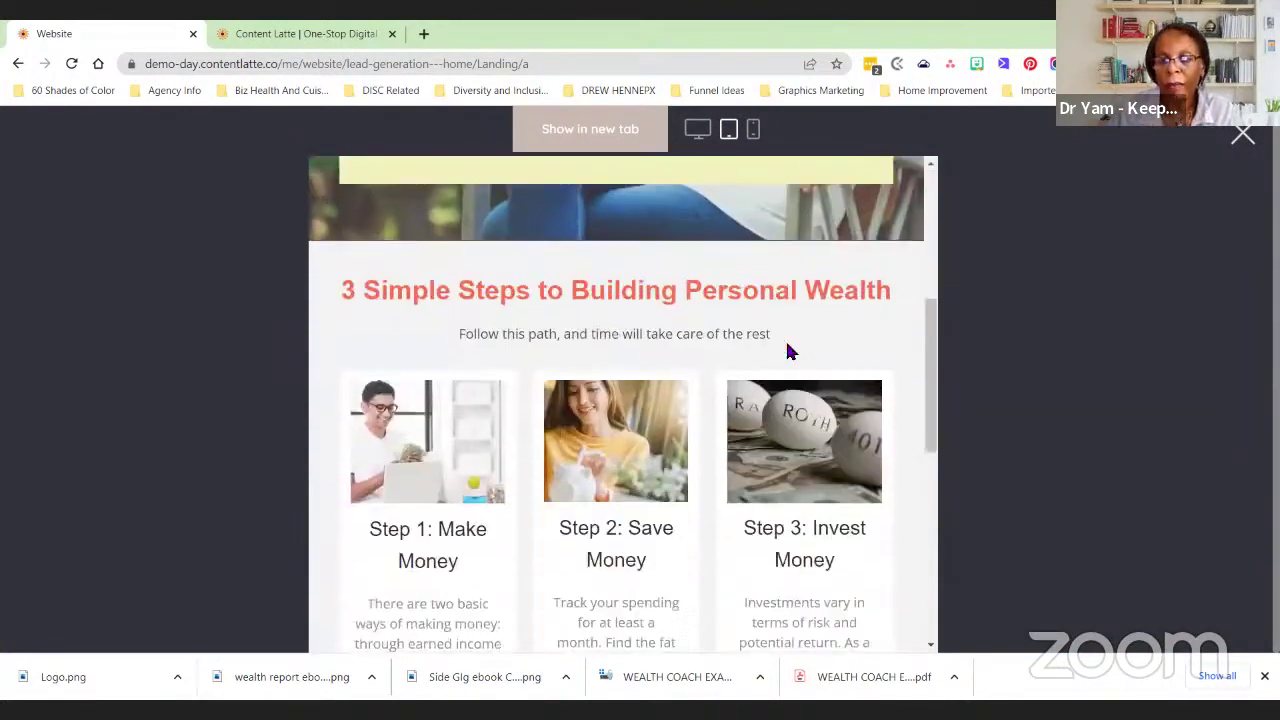
pyautogui.scroll(5, 787, 346)
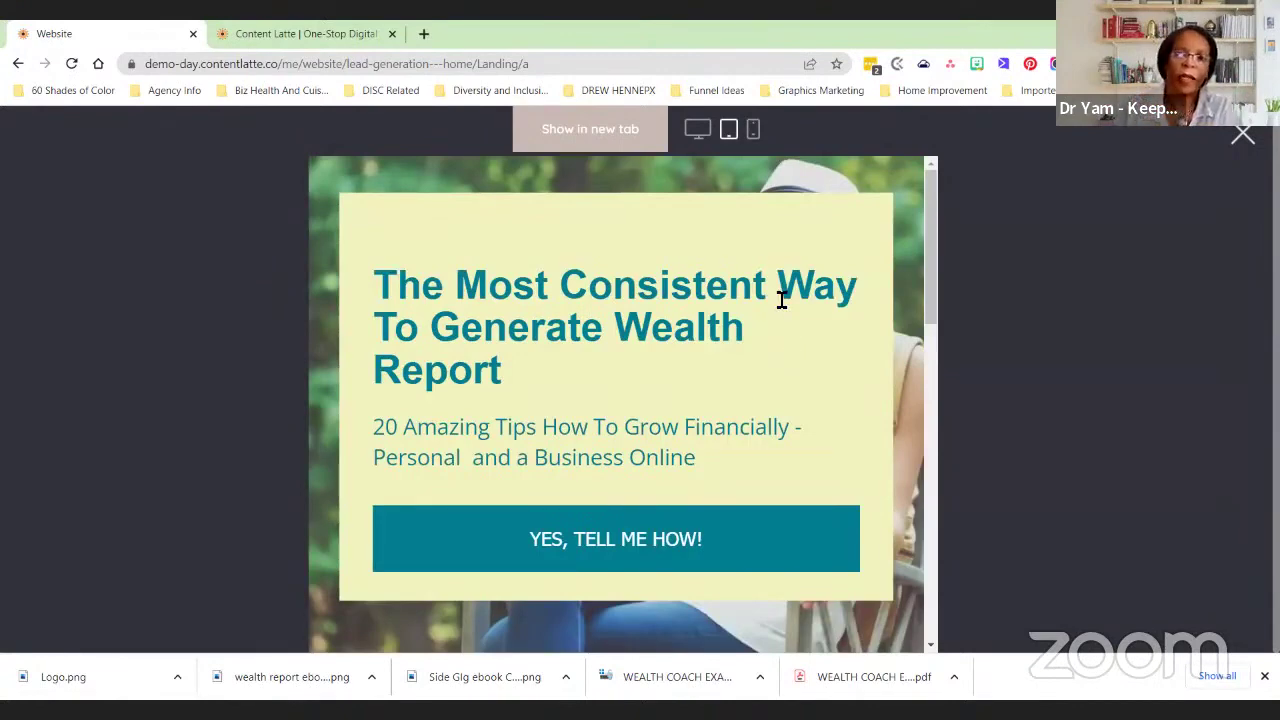
pyautogui.scroll(-3, 675, 205)
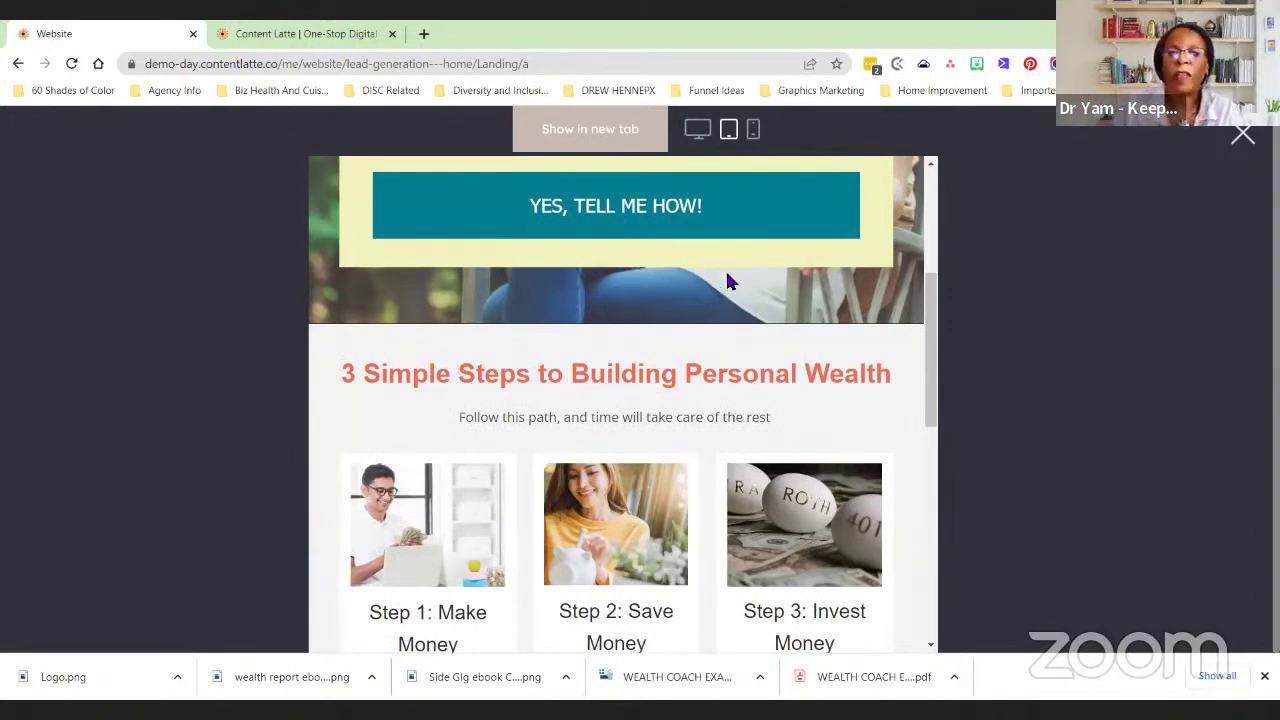
pyautogui.scroll(-3, 760, 320)
pyautogui.scroll(-5, 772, 318)
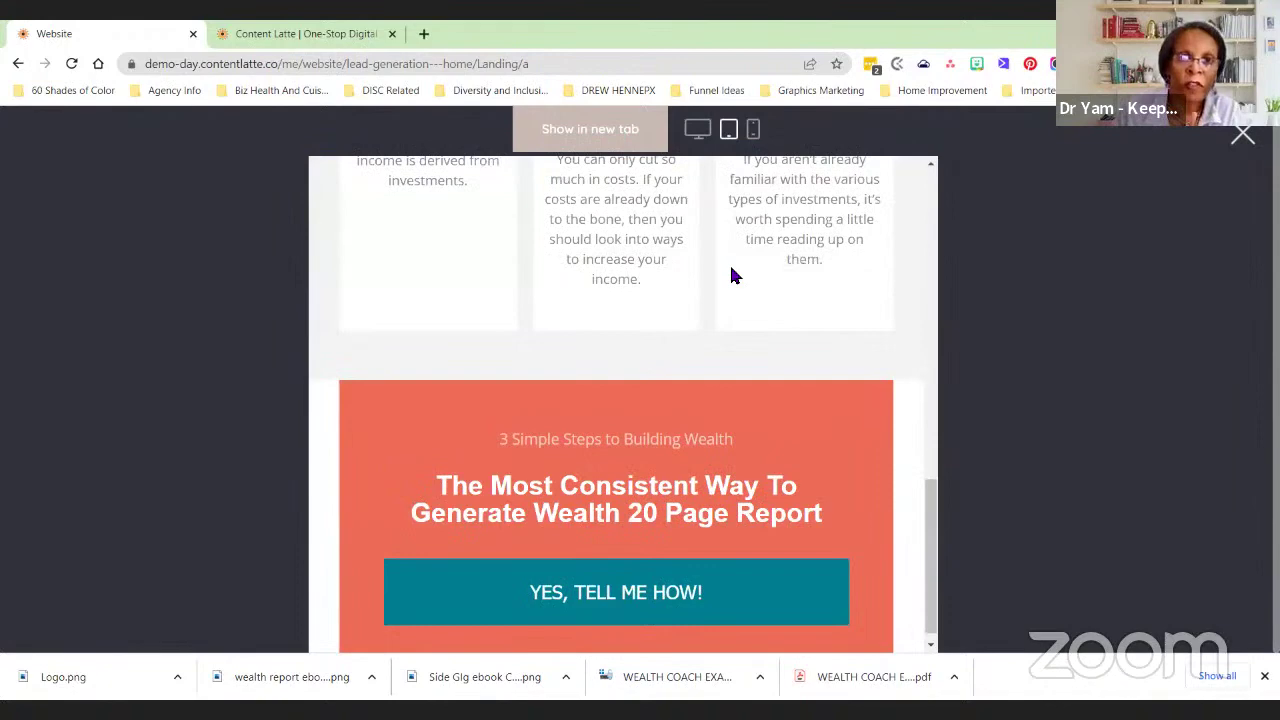
pyautogui.scroll(-1, 711, 374)
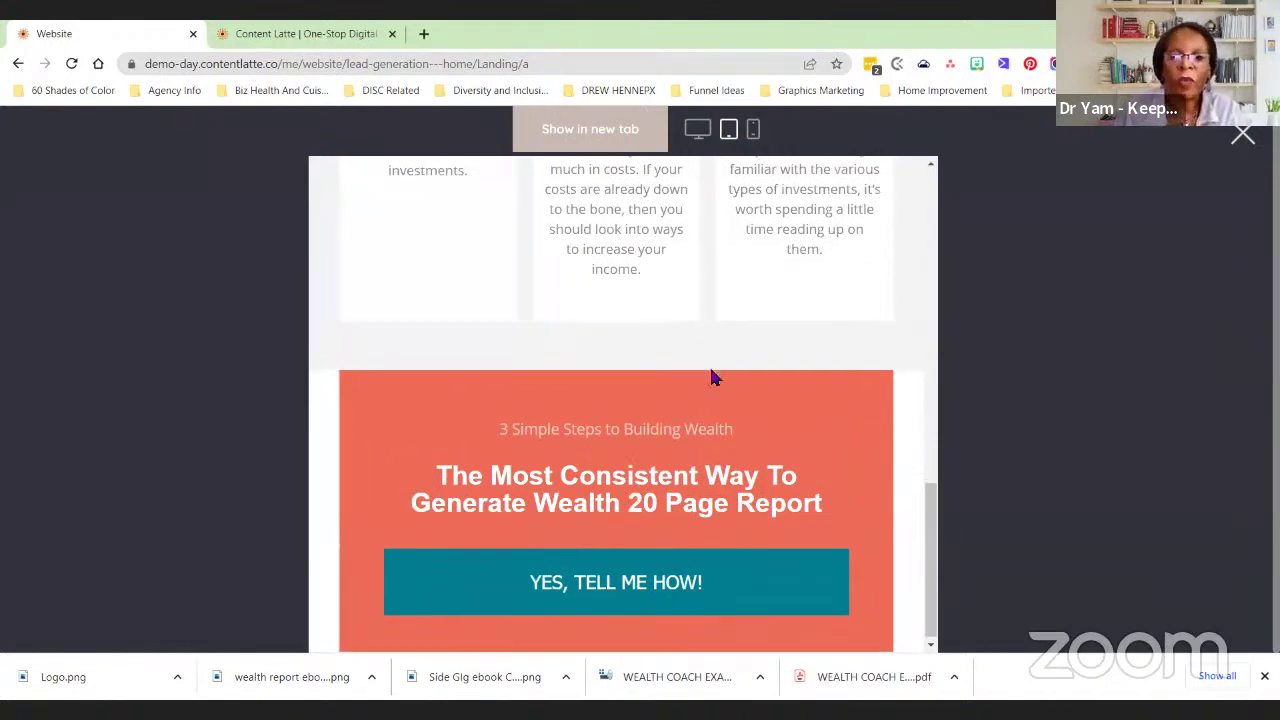
pyautogui.scroll(1, 725, 380)
pyautogui.scroll(10, 727, 370)
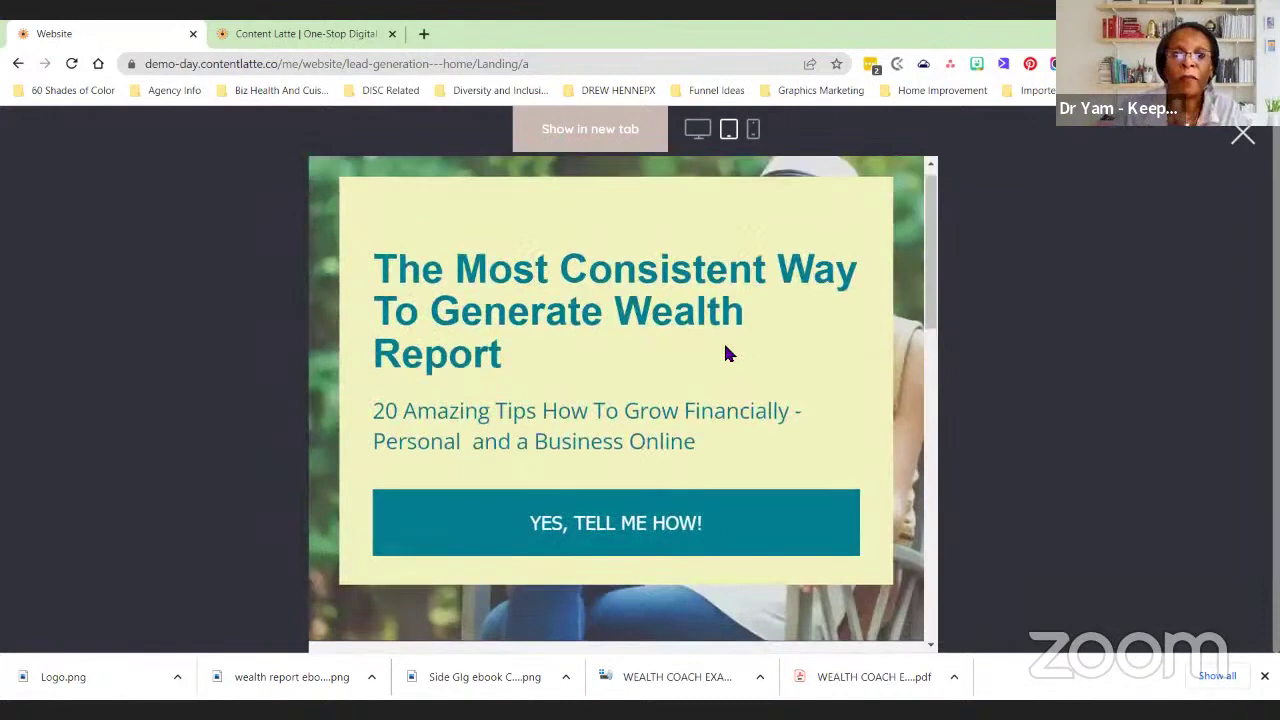
# Check the phone-width layout, then close the preview back to the editor
pyautogui.click(753, 129)
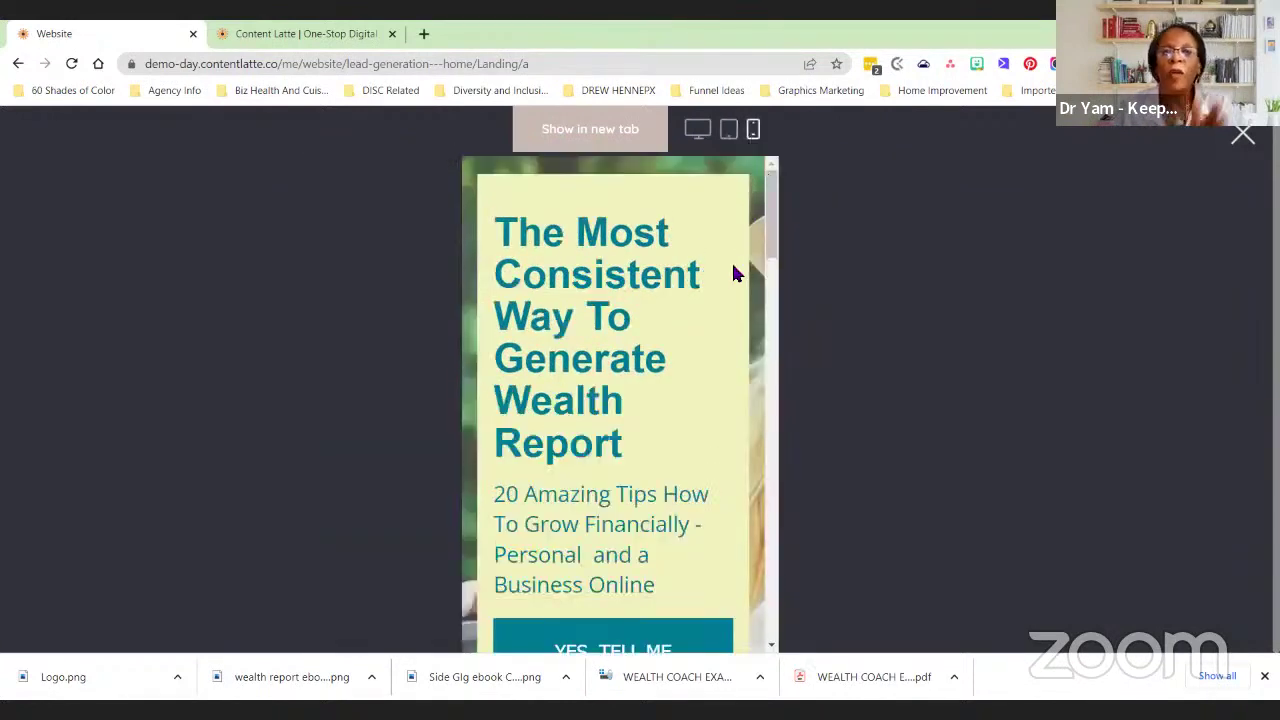
pyautogui.scroll(-4, 700, 275)
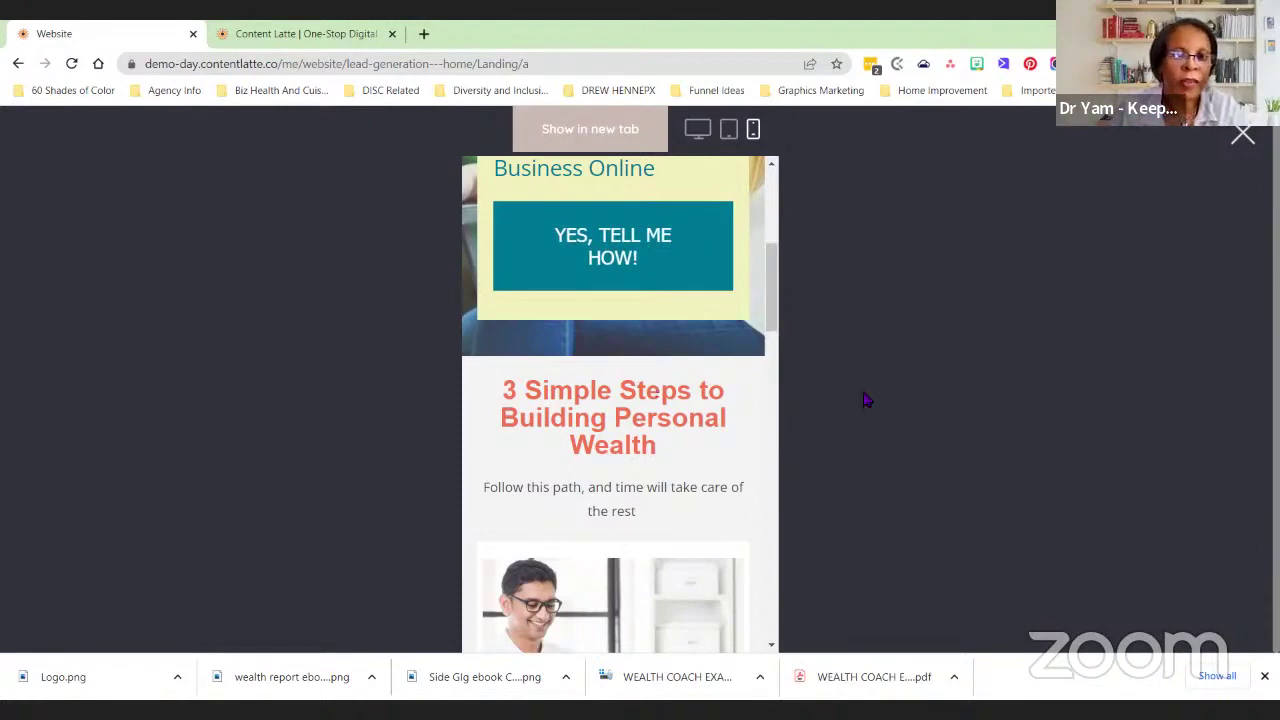
pyautogui.click(1242, 135)
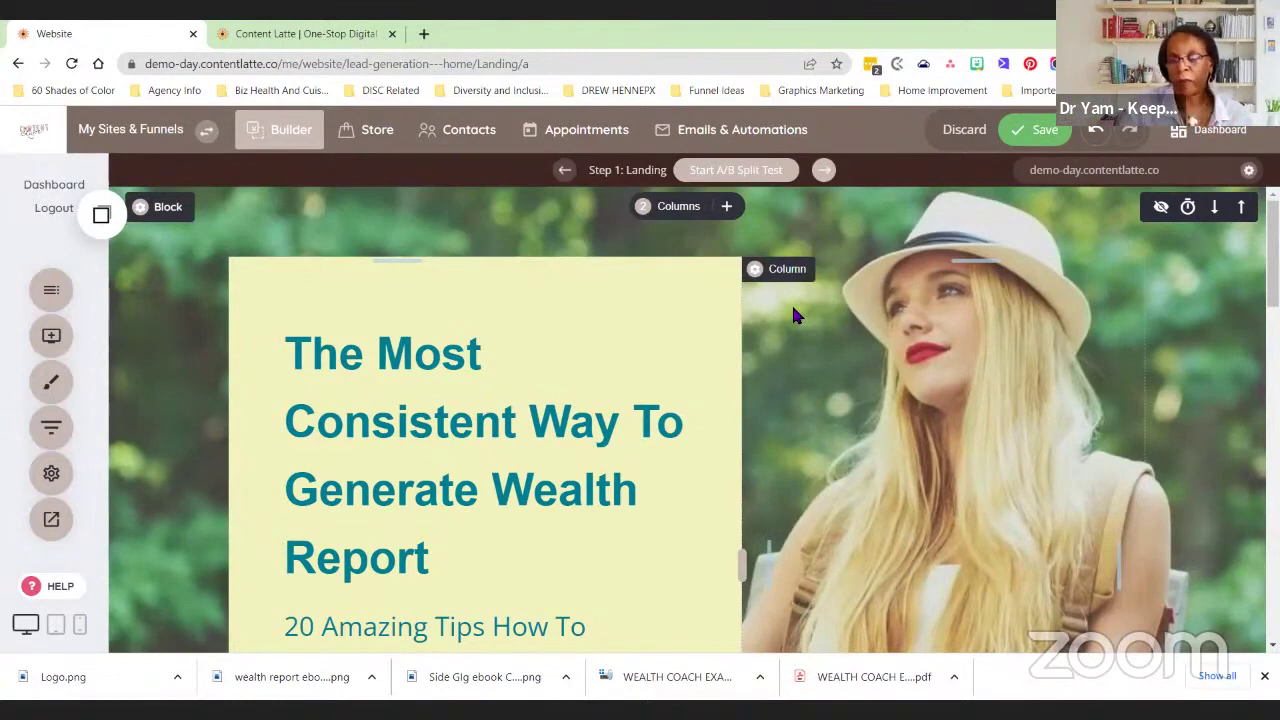
pyautogui.scroll(-4, 819, 334)
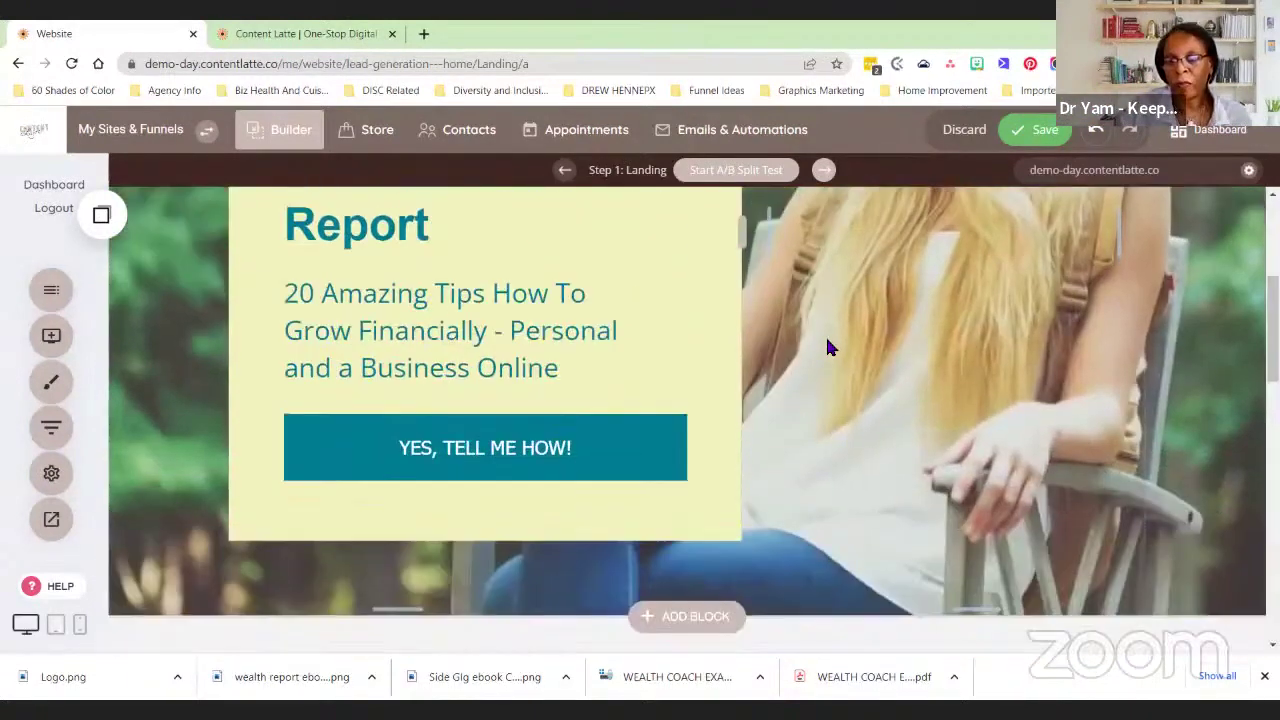
pyautogui.scroll(2, 837, 340)
pyautogui.scroll(2, 865, 310)
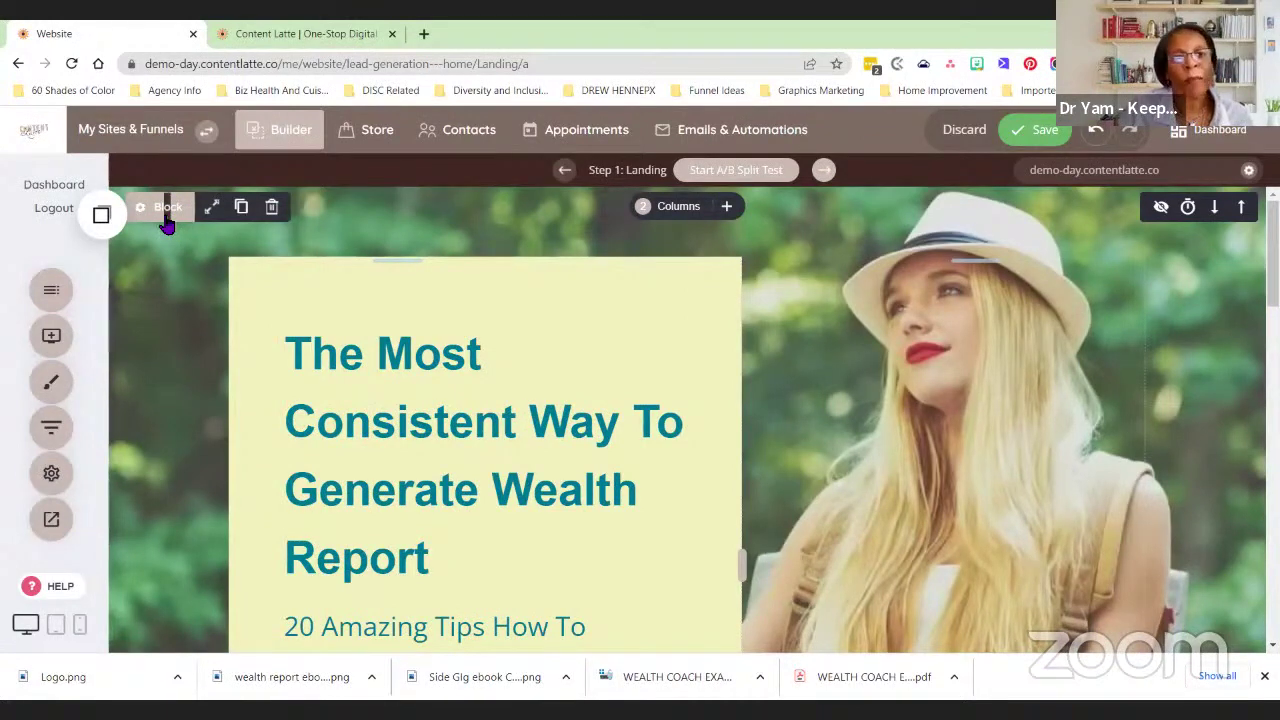
# Remove the hero block's current background image, keeping the dark background colour
pyautogui.click(140, 210)
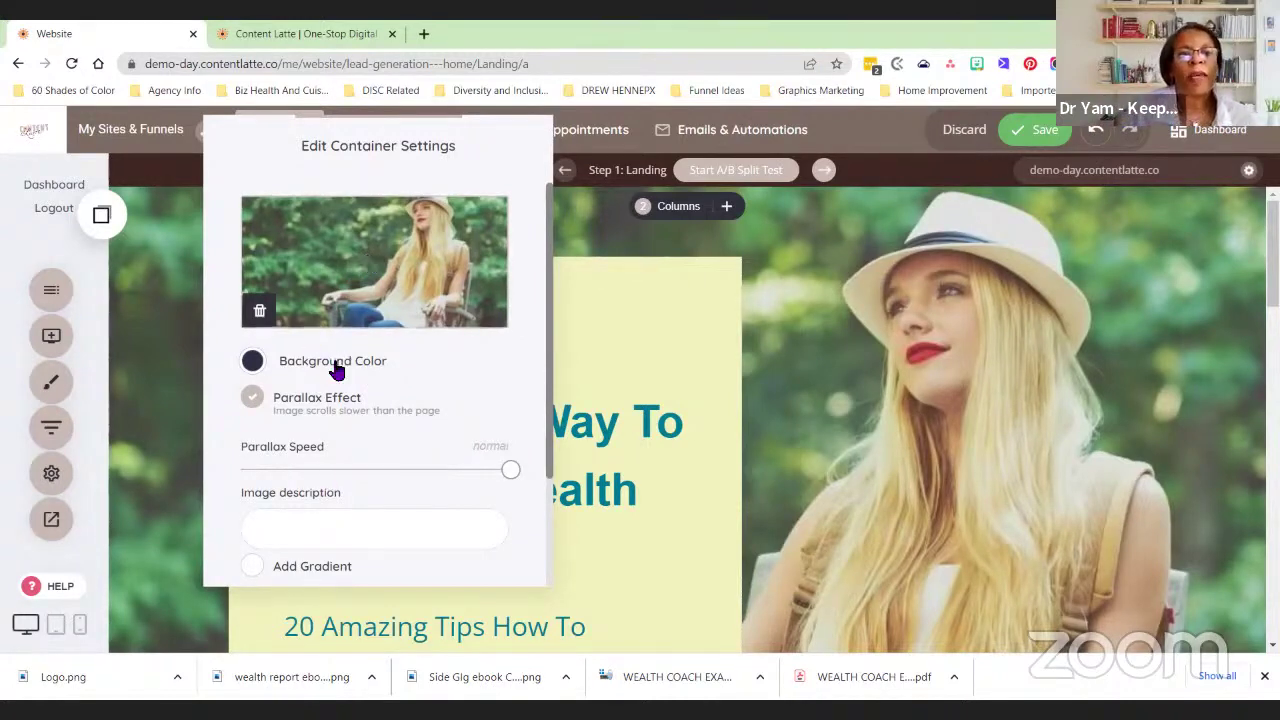
pyautogui.click(259, 312)
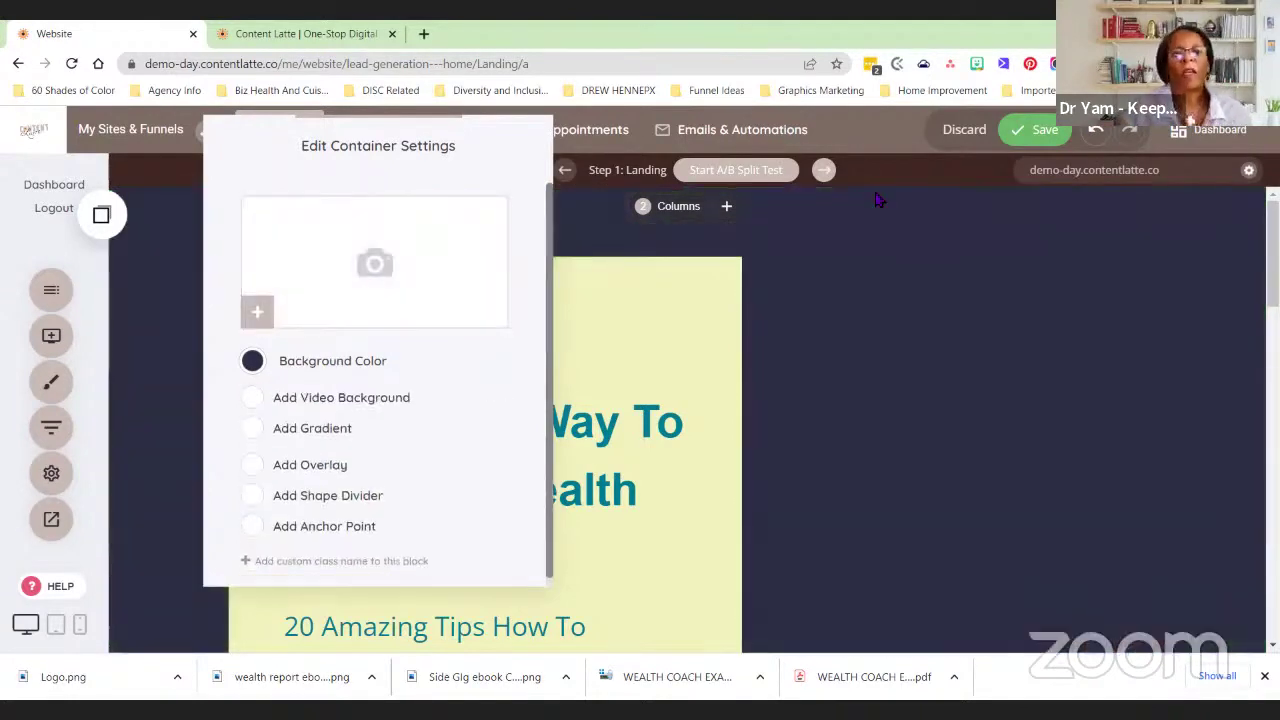
pyautogui.click(252, 364)
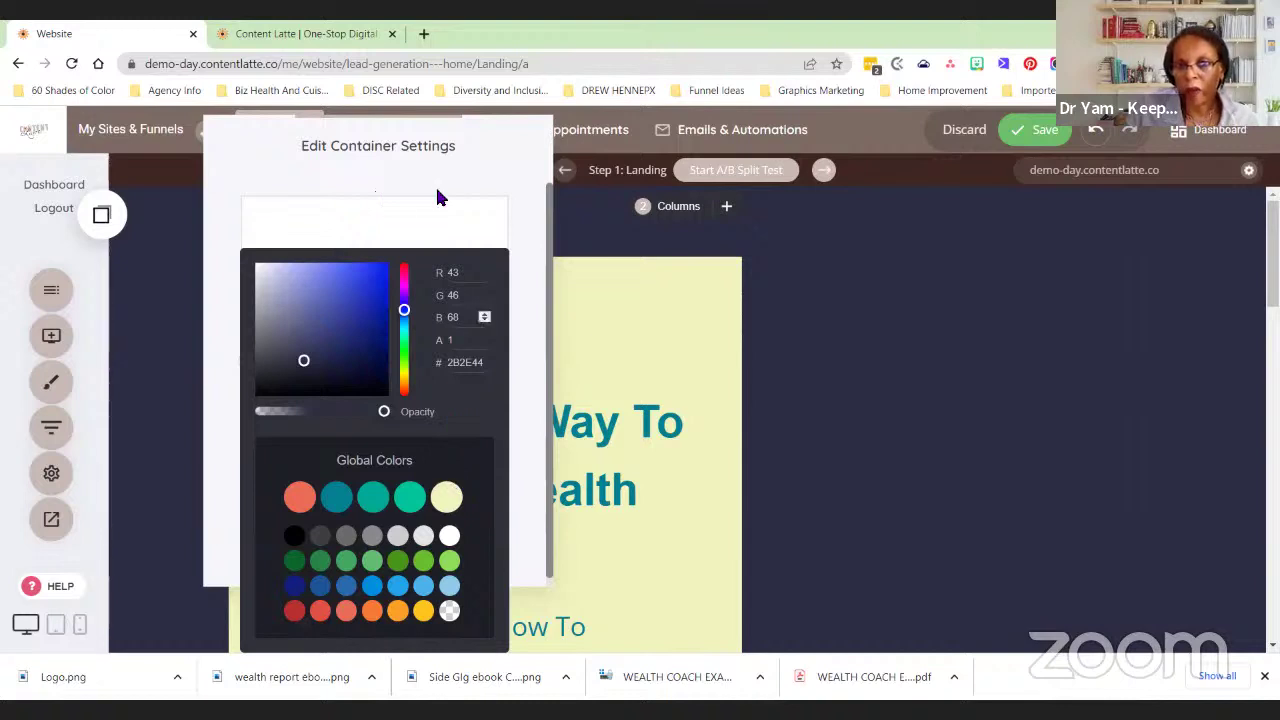
pyautogui.click(458, 166)
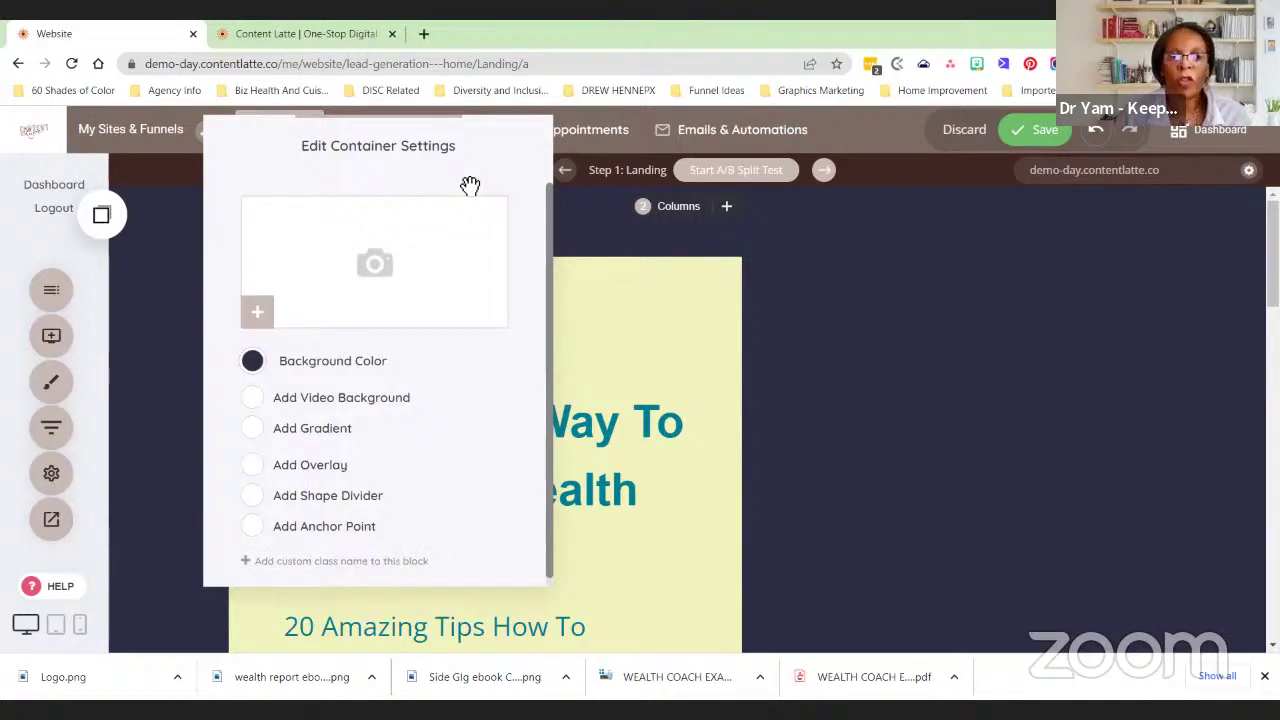
# Set the woman-in-hat photo from File Manager as the hero block's background
pyautogui.click(383, 268)
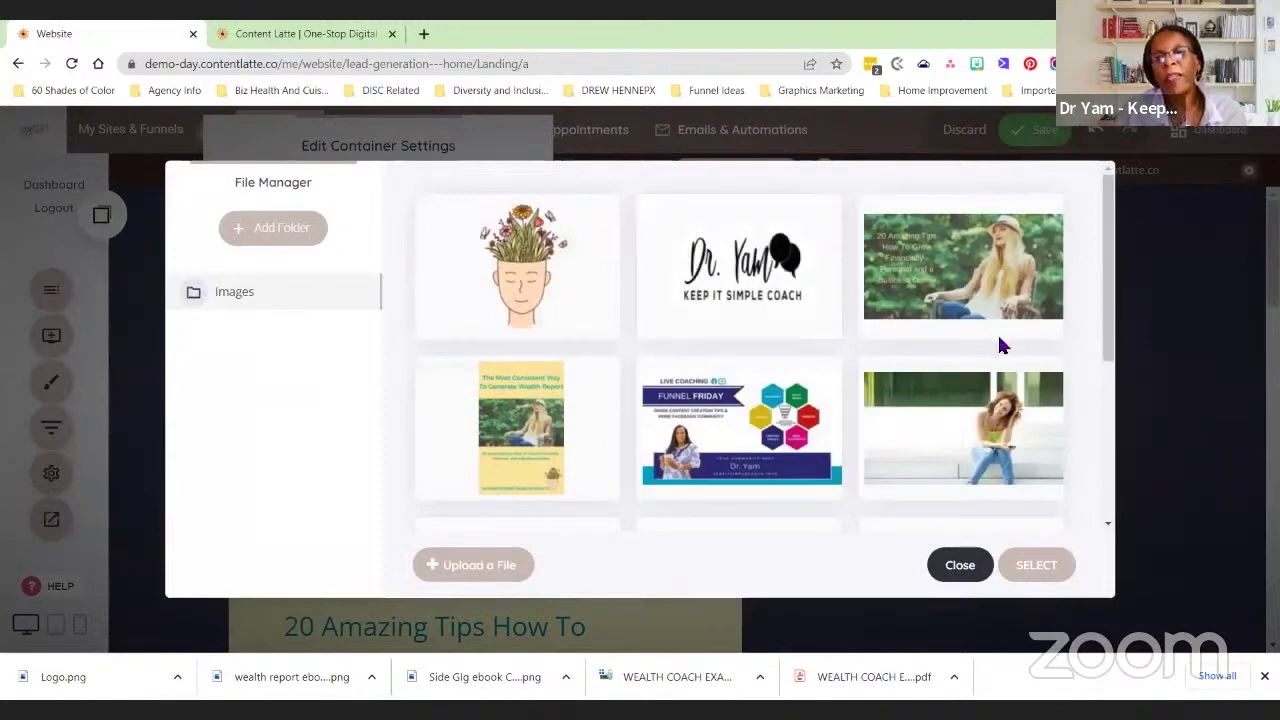
pyautogui.scroll(-4, 997, 343)
pyautogui.click(497, 453)
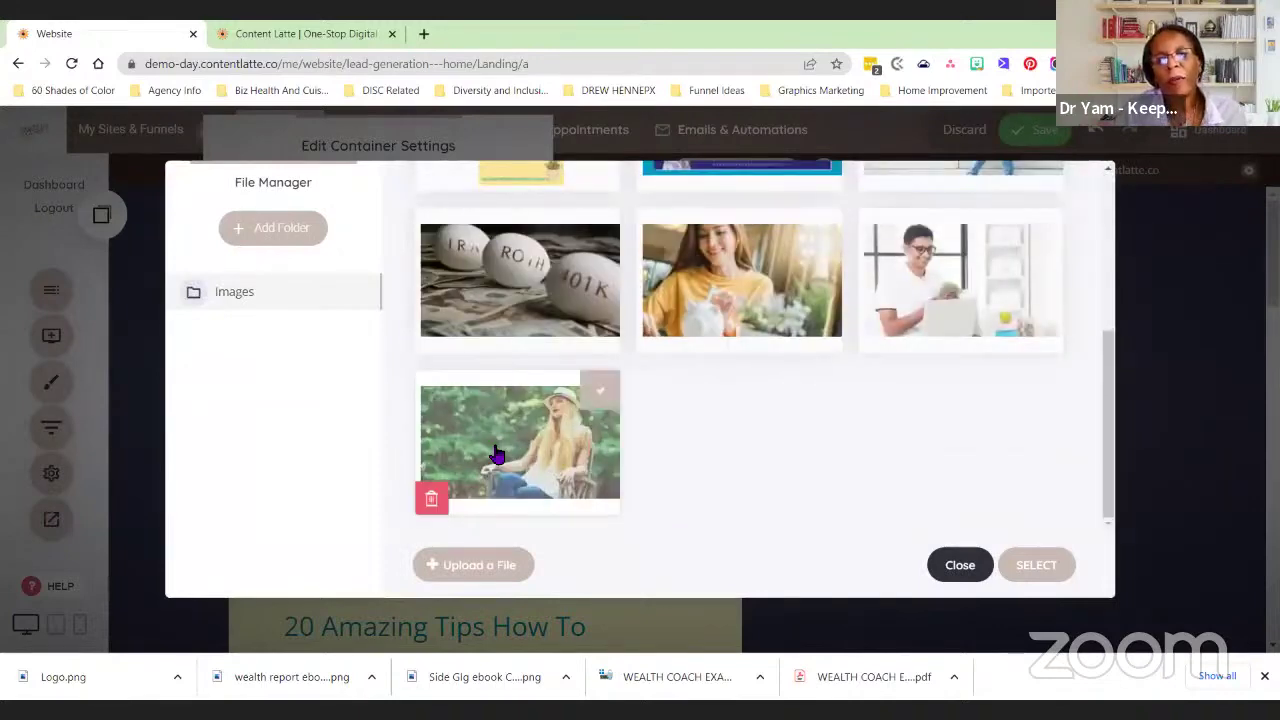
pyautogui.click(1037, 566)
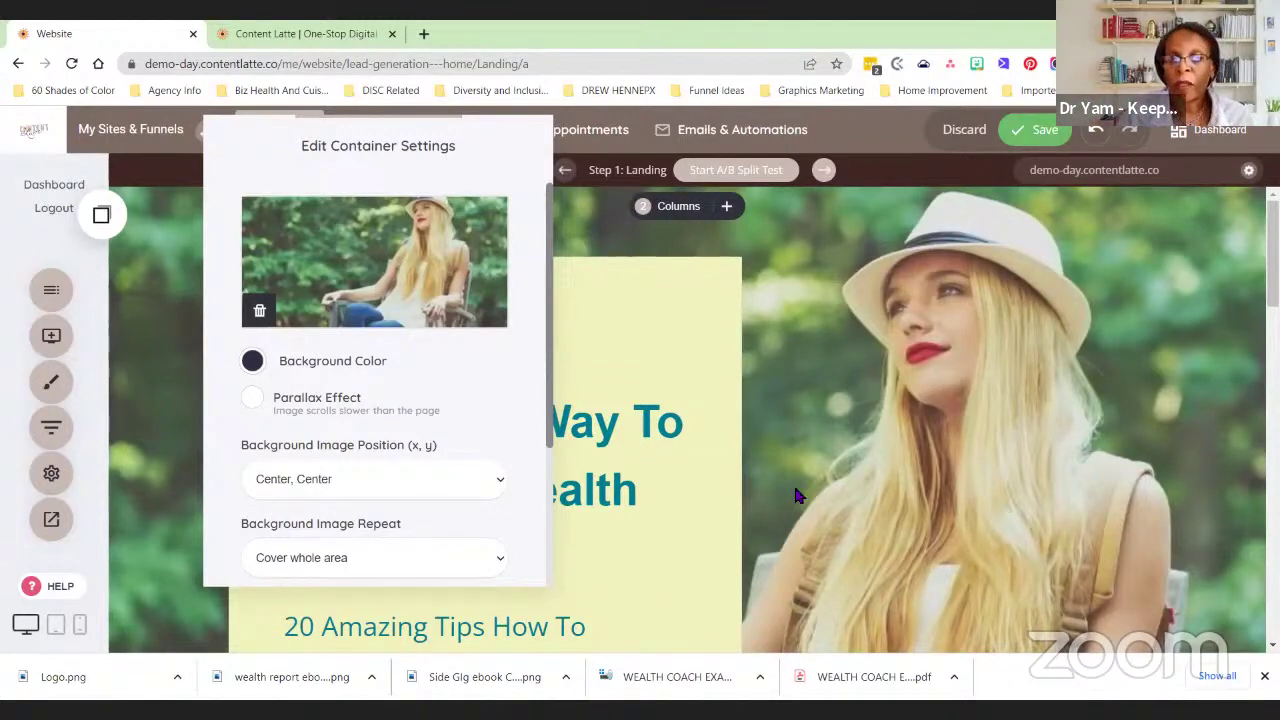
pyautogui.scroll(-2, 468, 374)
pyautogui.scroll(-1, 473, 383)
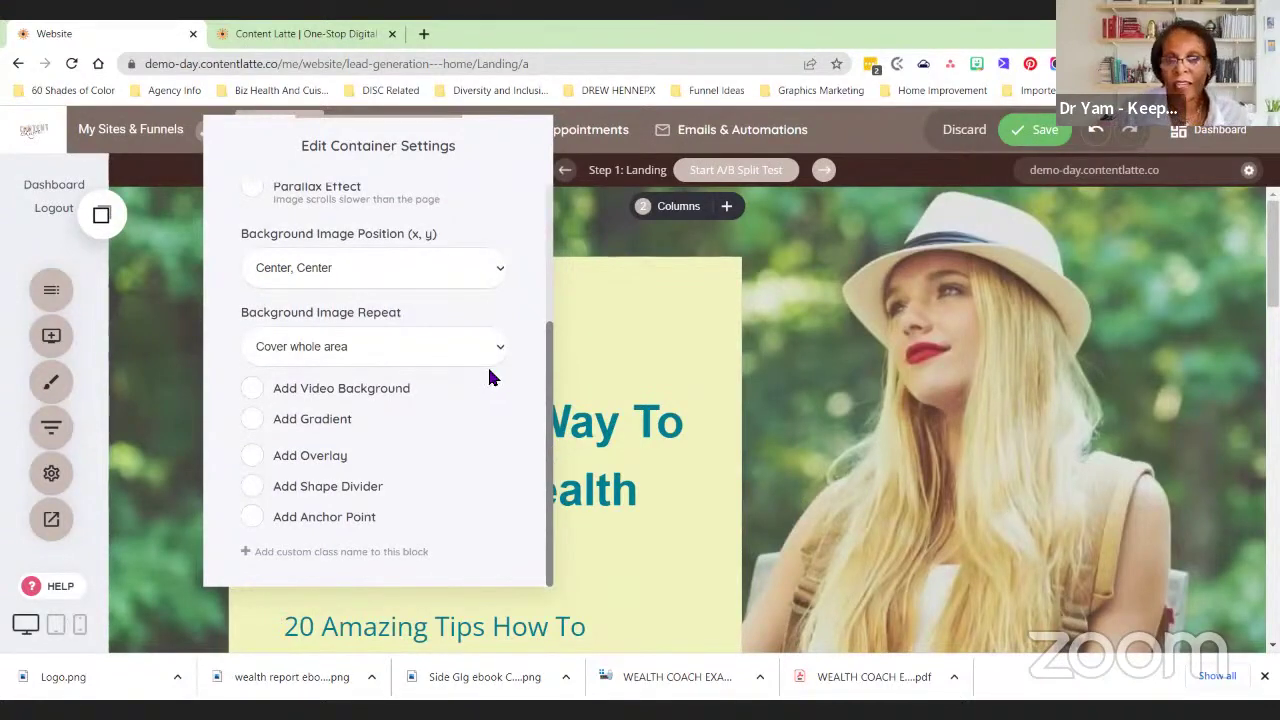
pyautogui.click(866, 437)
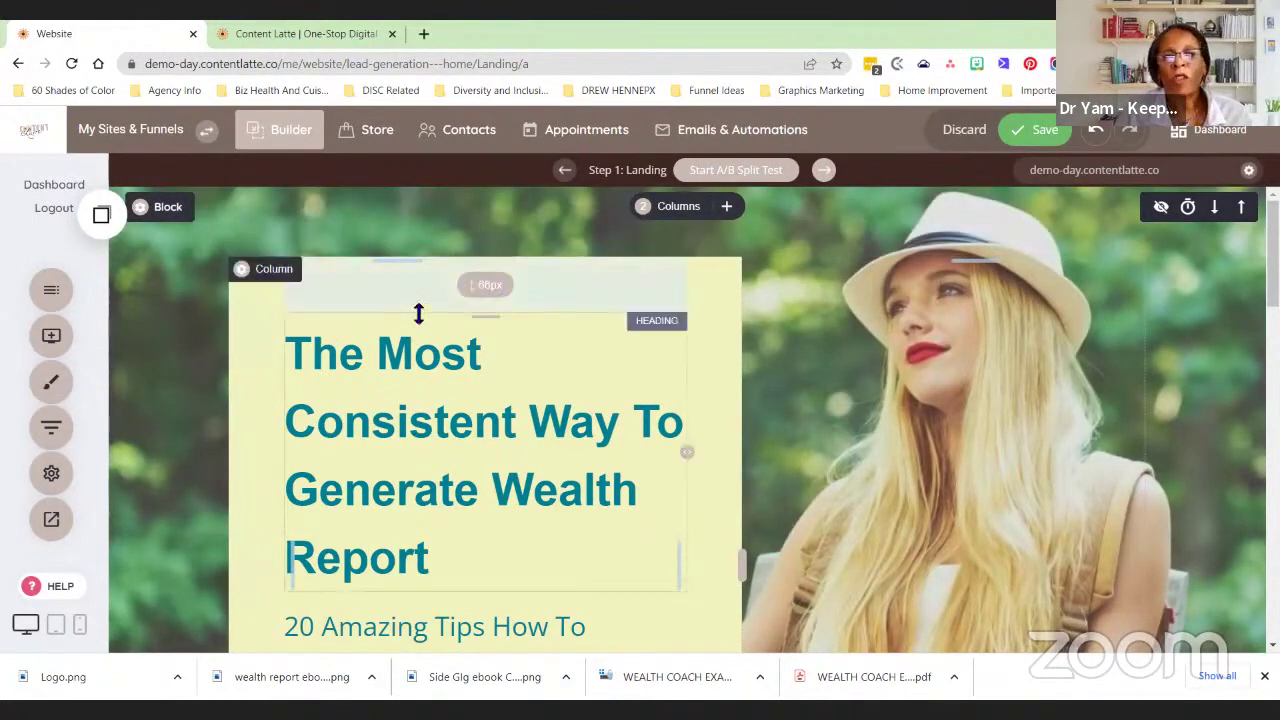
pyautogui.moveTo(416, 360)
pyautogui.click(357, 392)
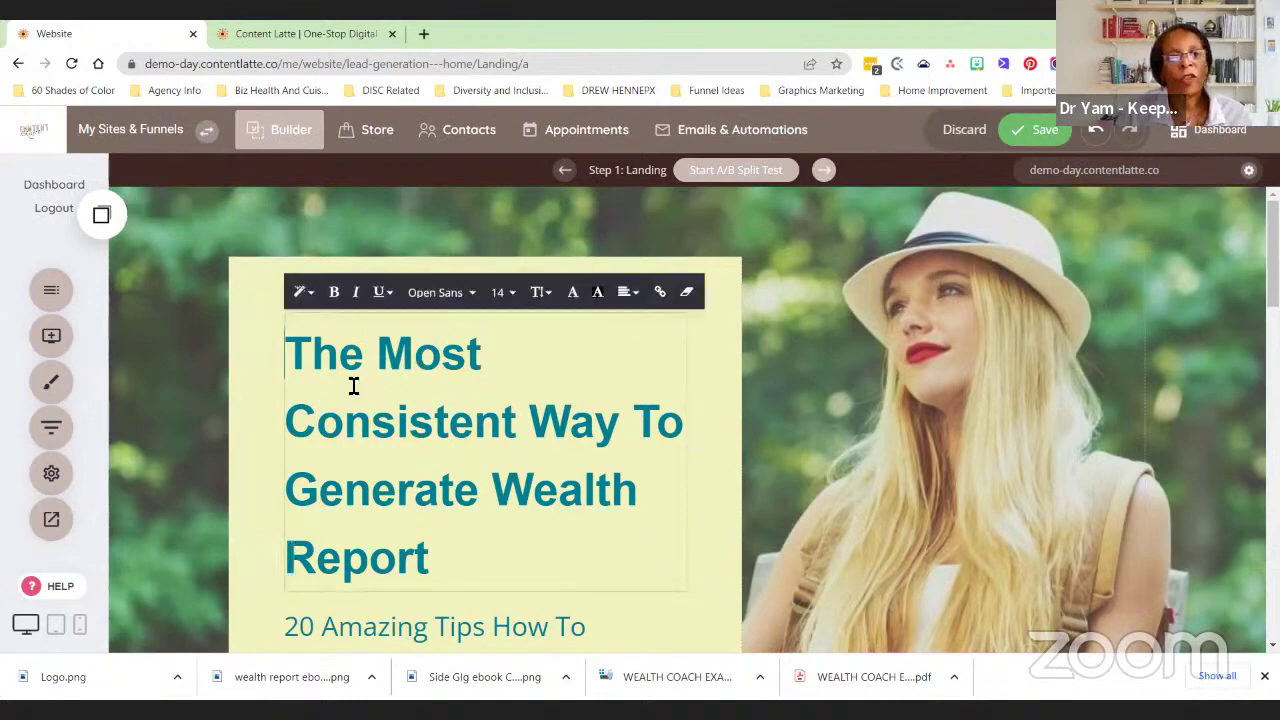
pyautogui.doubleClick(351, 383)
pyautogui.tripleClick(395, 390)
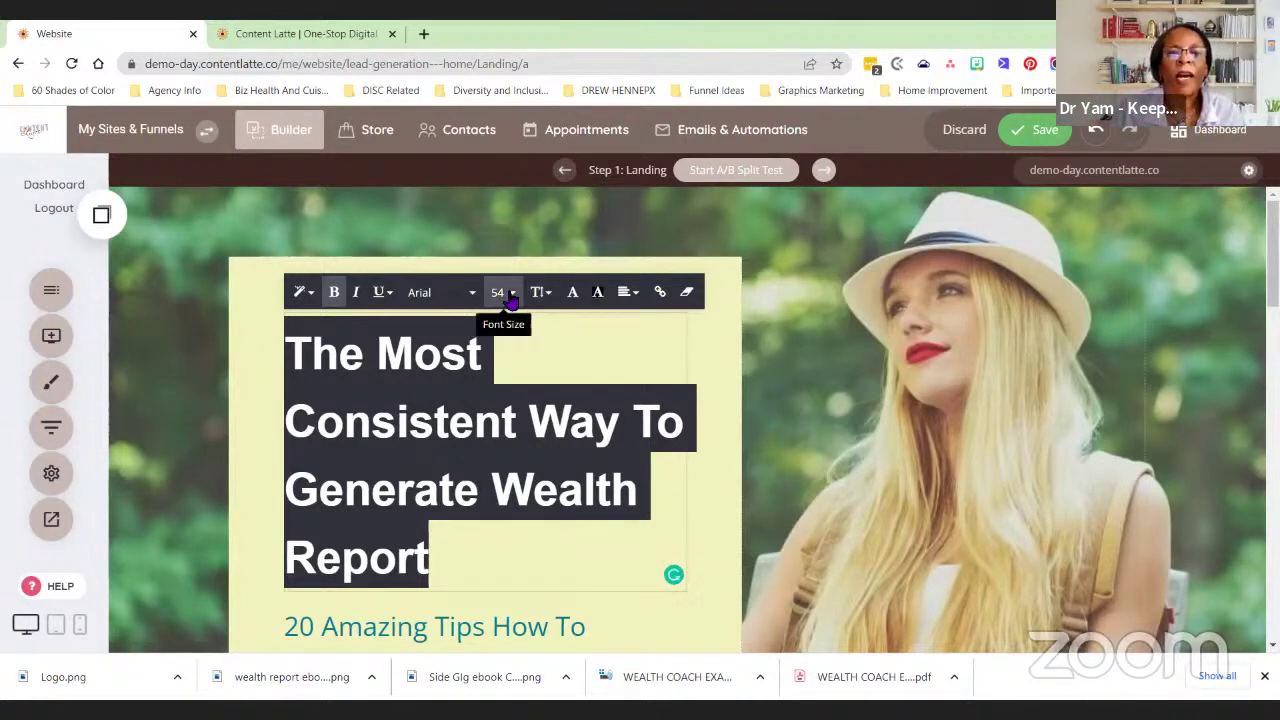
pyautogui.click(573, 294)
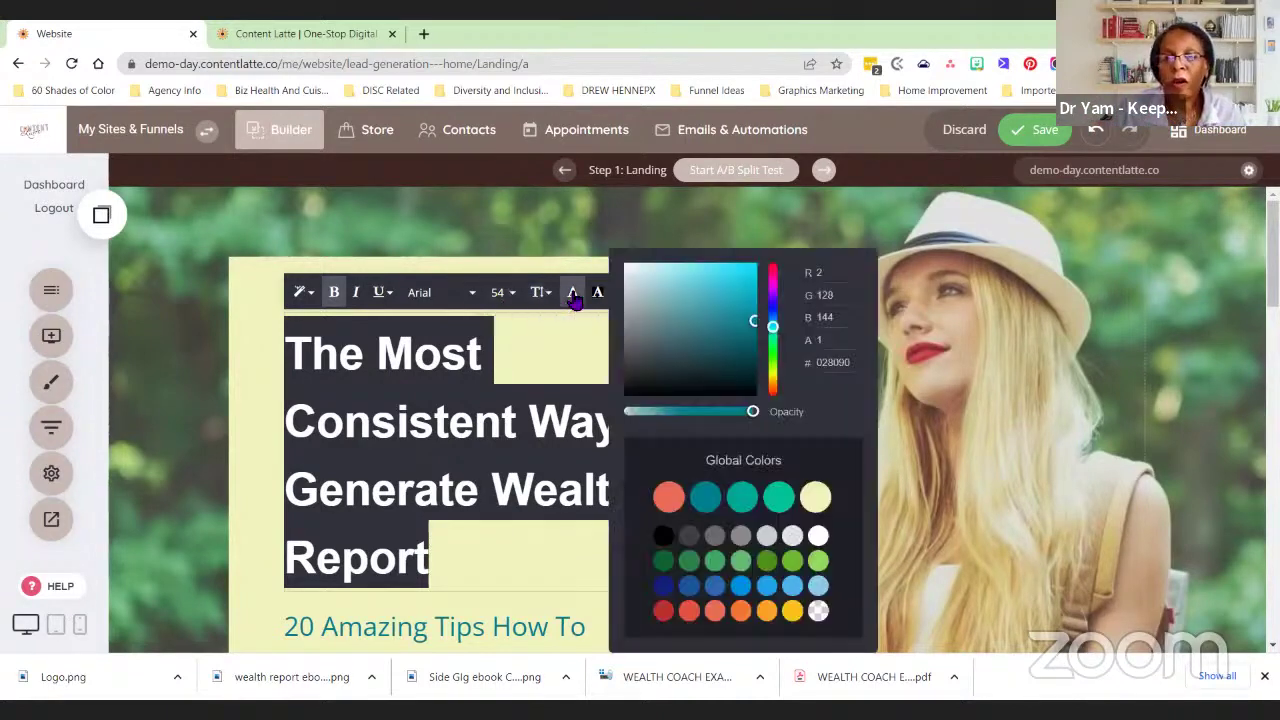
pyautogui.click(540, 352)
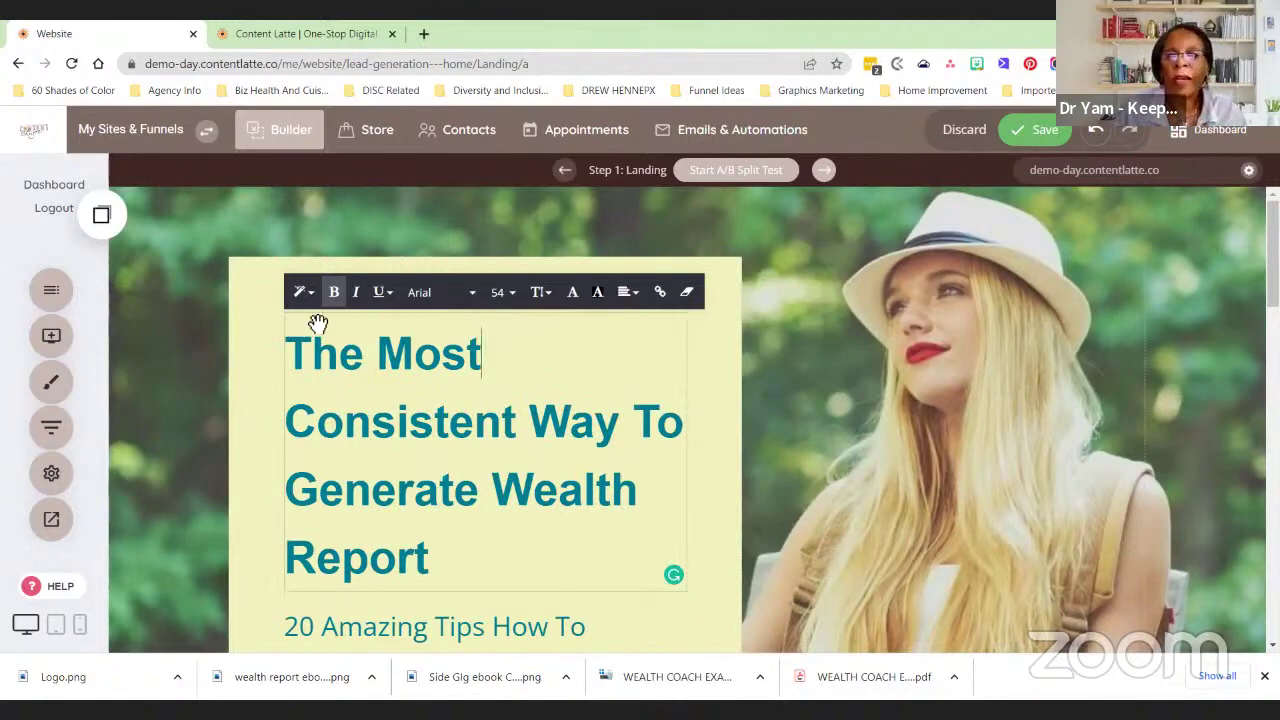
pyautogui.scroll(-3, 600, 330)
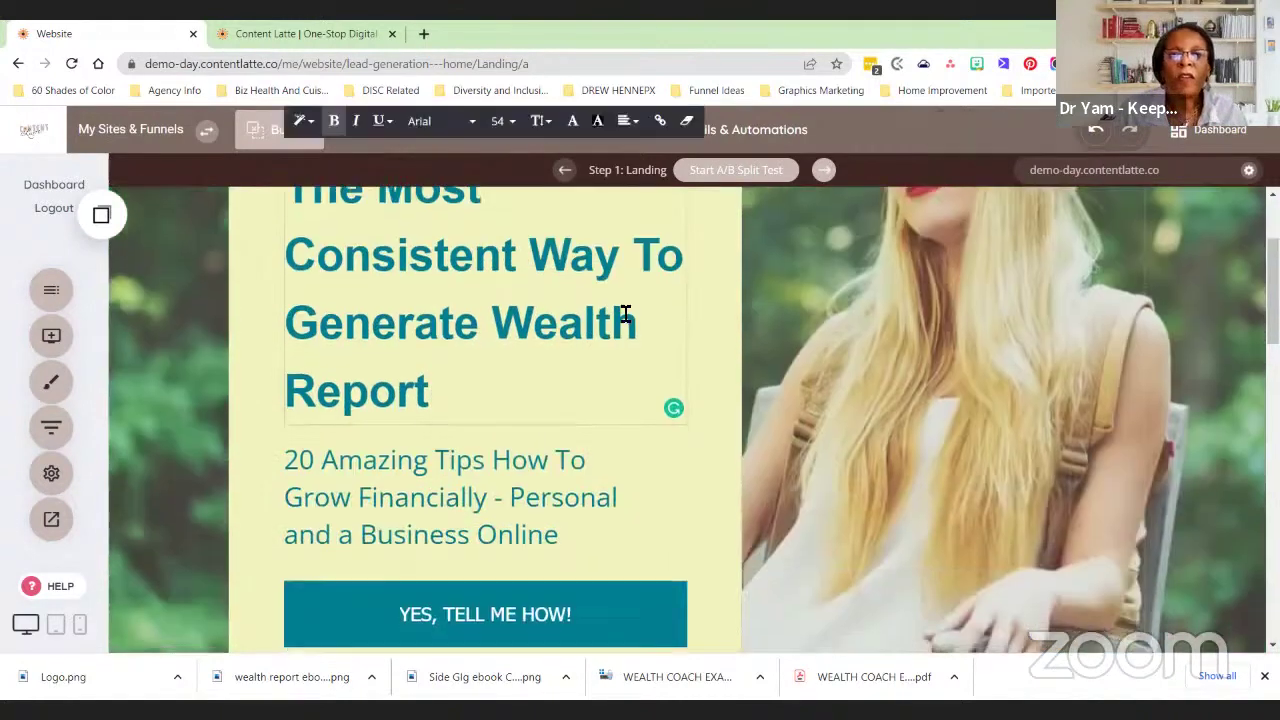
pyautogui.scroll(3, 625, 314)
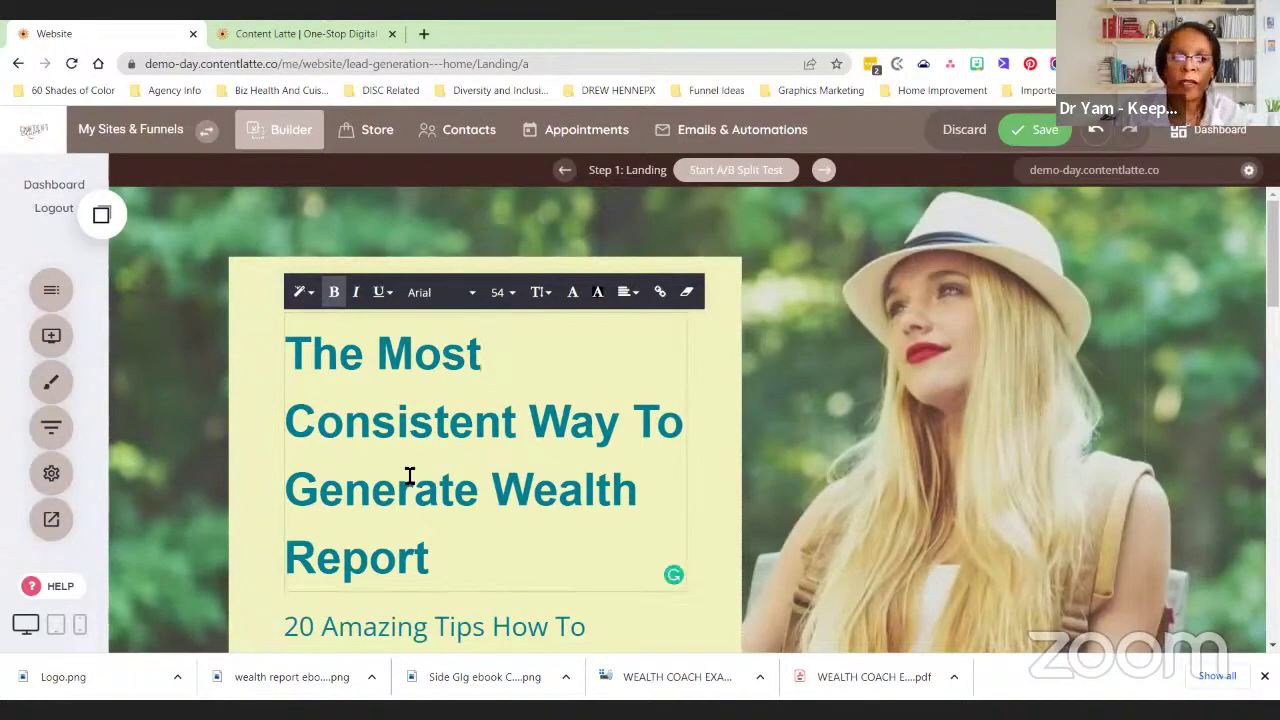
pyautogui.scroll(-6, 410, 476)
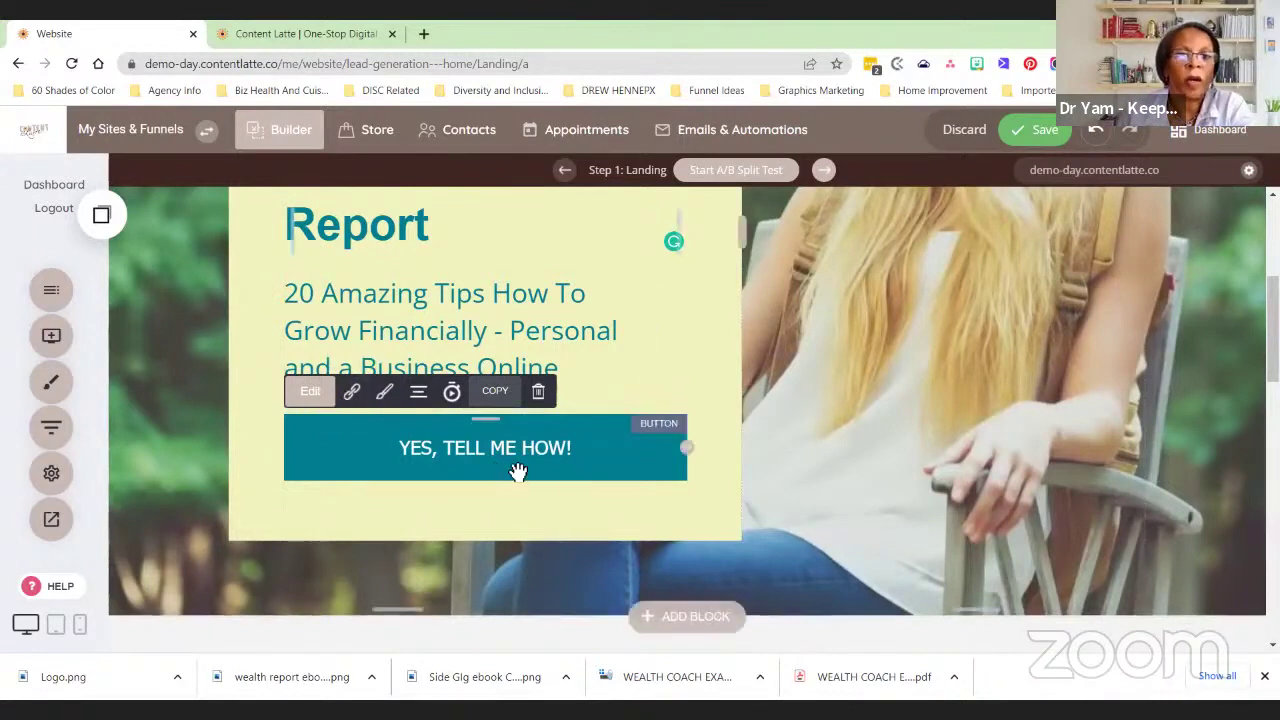
# Link the YES, TELL ME HOW! button to Funnel > Next Funnel Step and save it
pyautogui.click(316, 396)
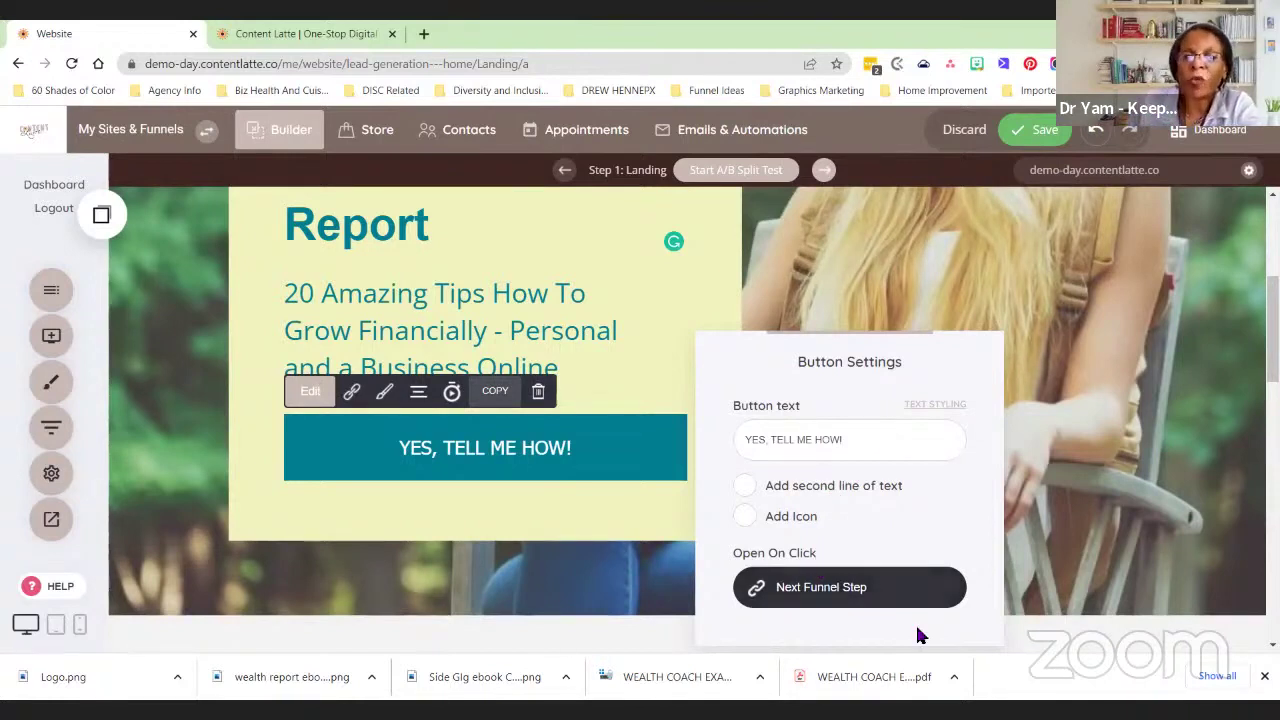
pyautogui.click(817, 590)
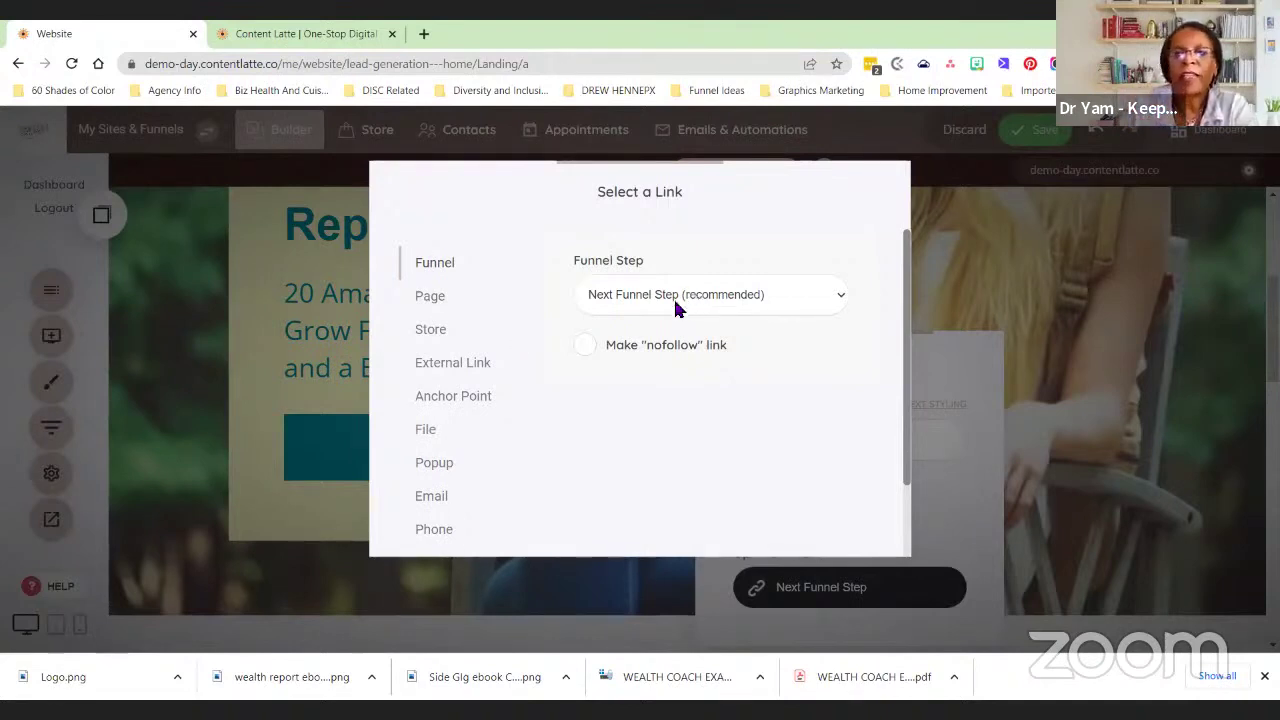
pyautogui.click(740, 294)
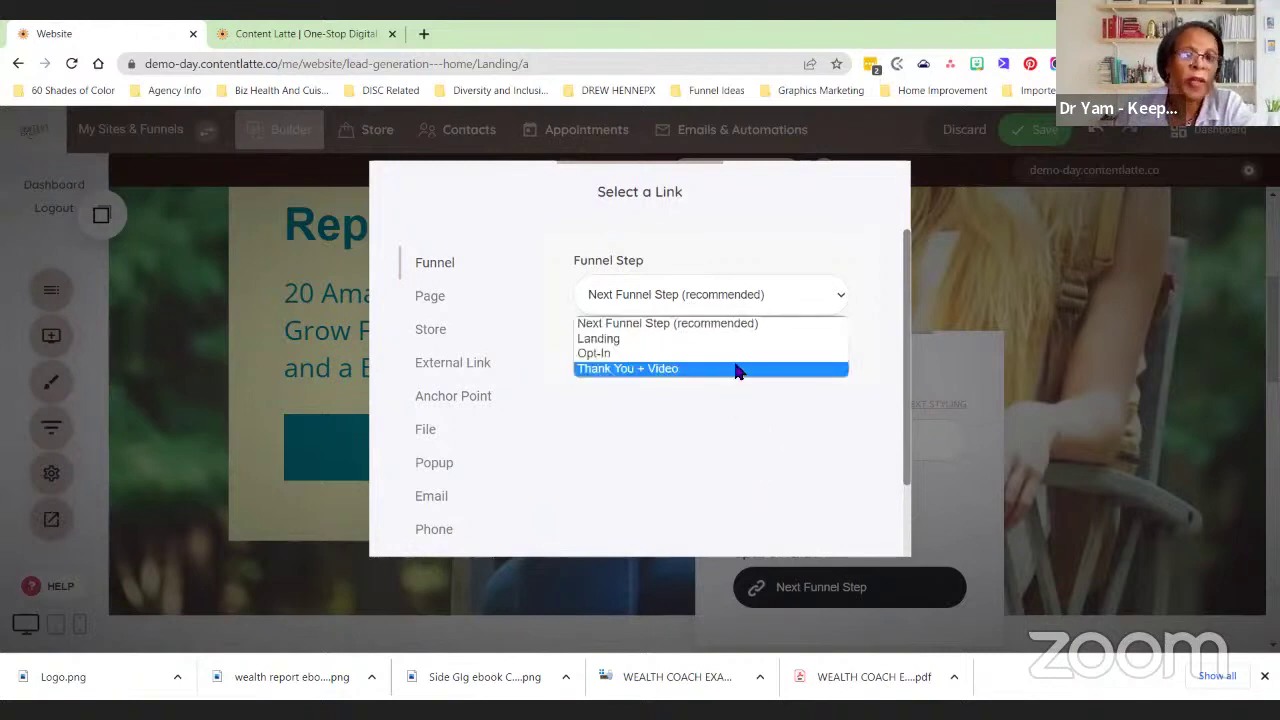
pyautogui.click(738, 238)
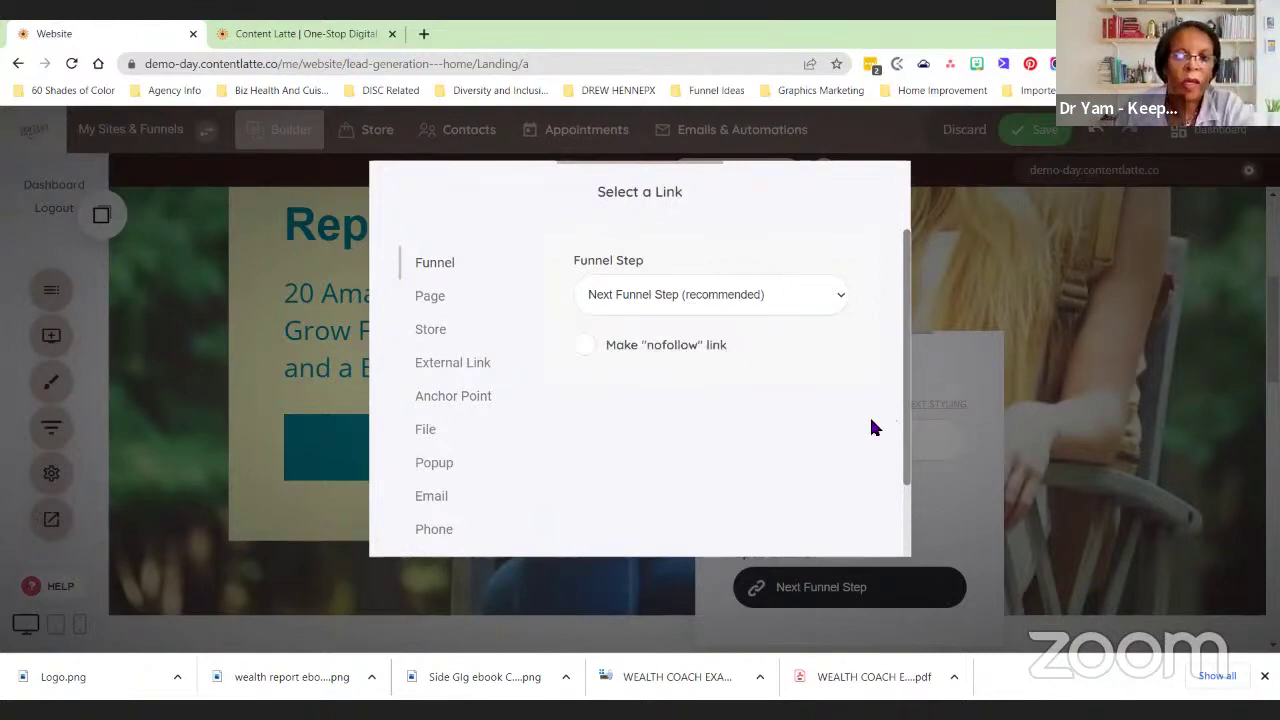
pyautogui.scroll(-2, 847, 512)
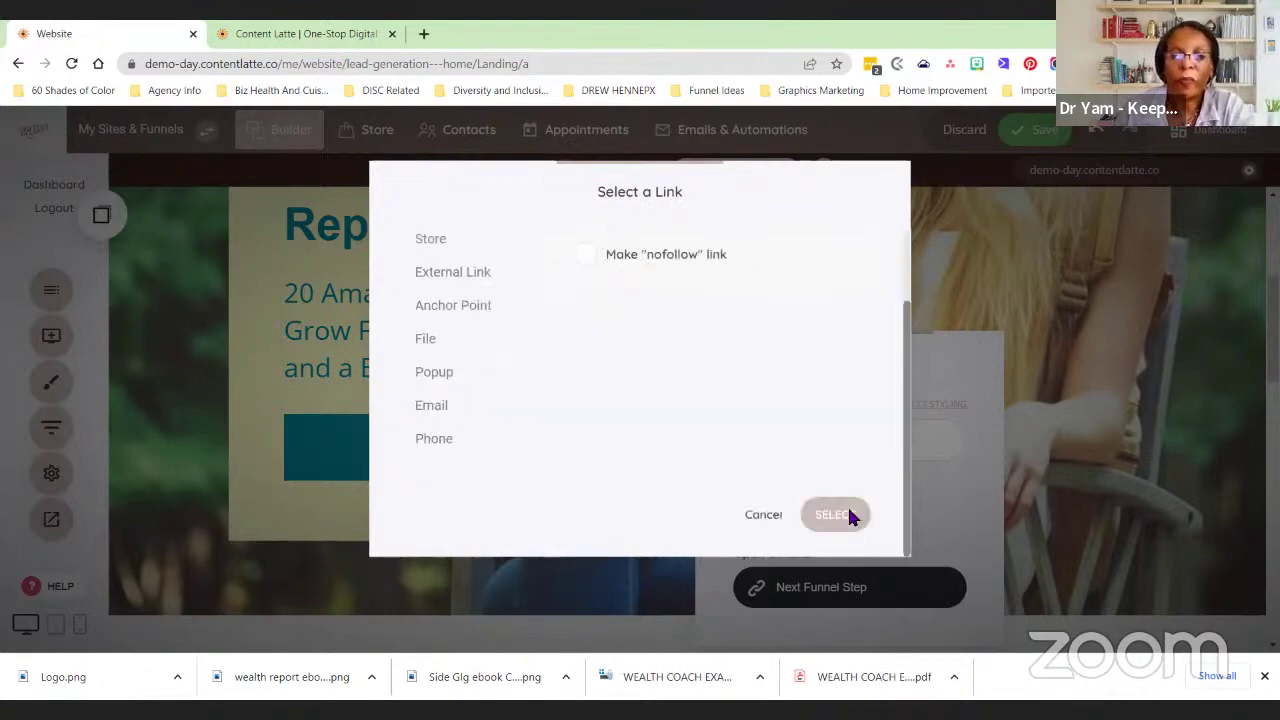
pyautogui.click(847, 514)
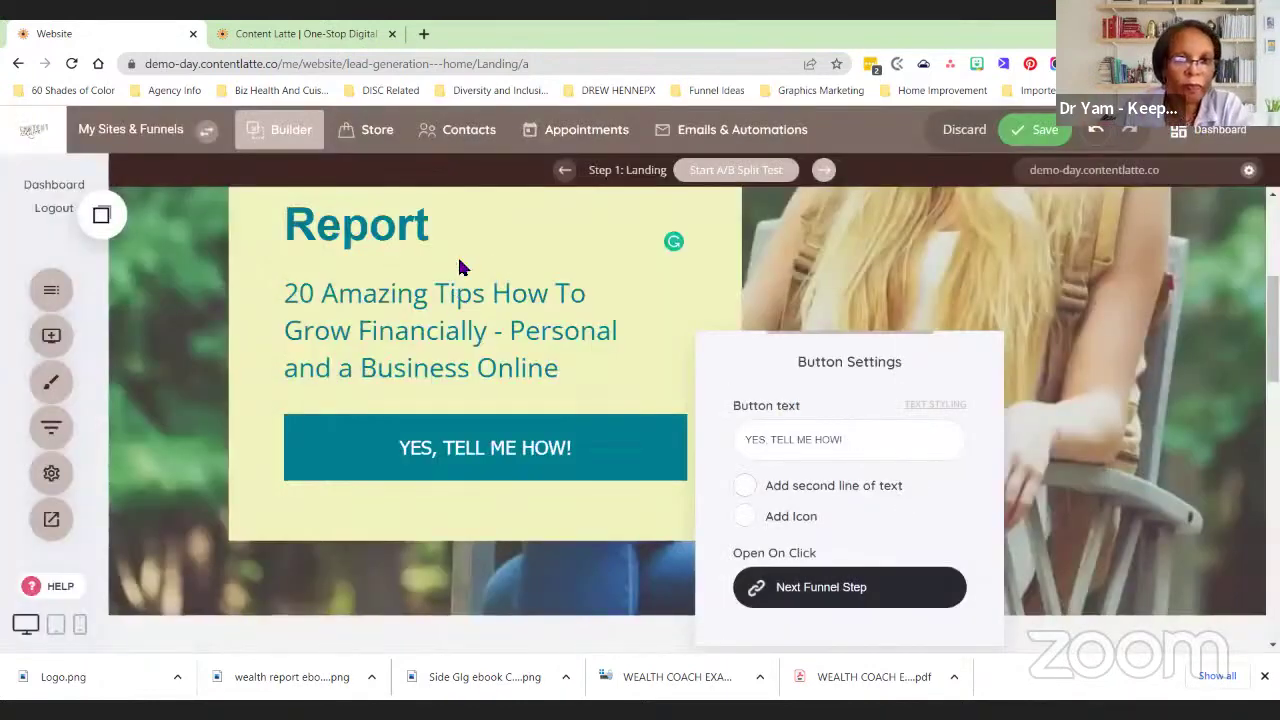
pyautogui.click(638, 258)
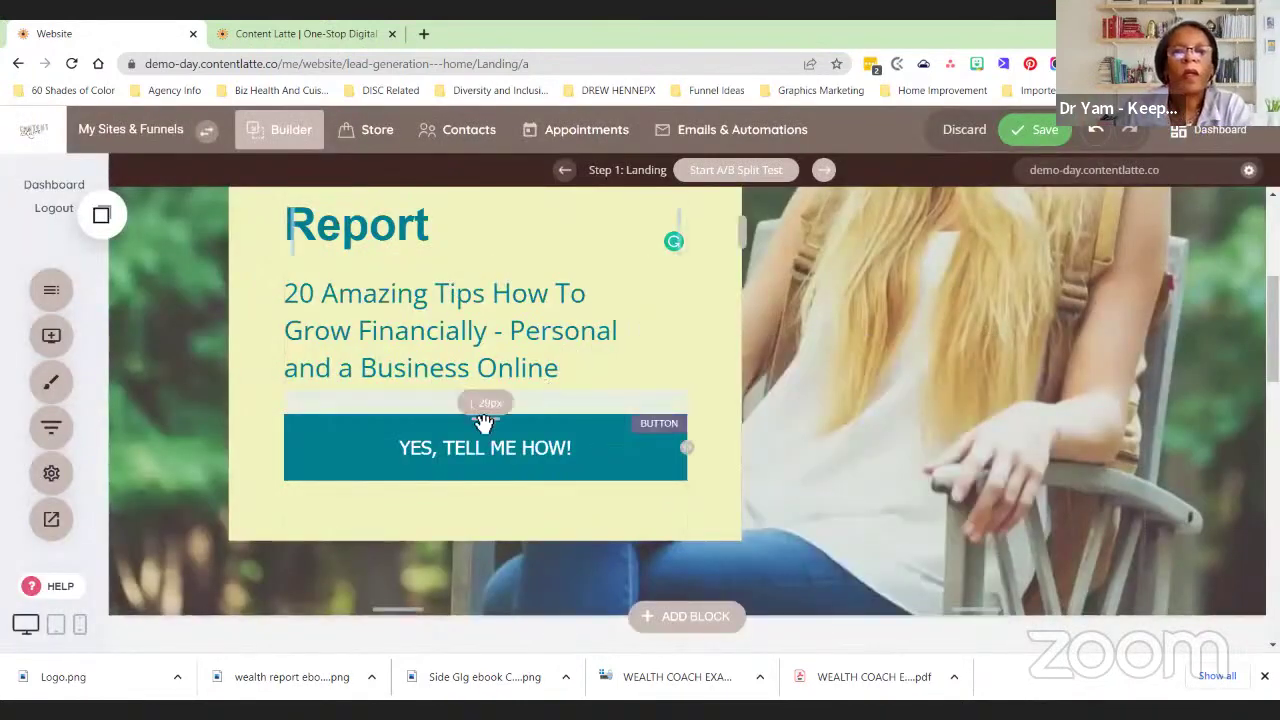
pyautogui.click(440, 446)
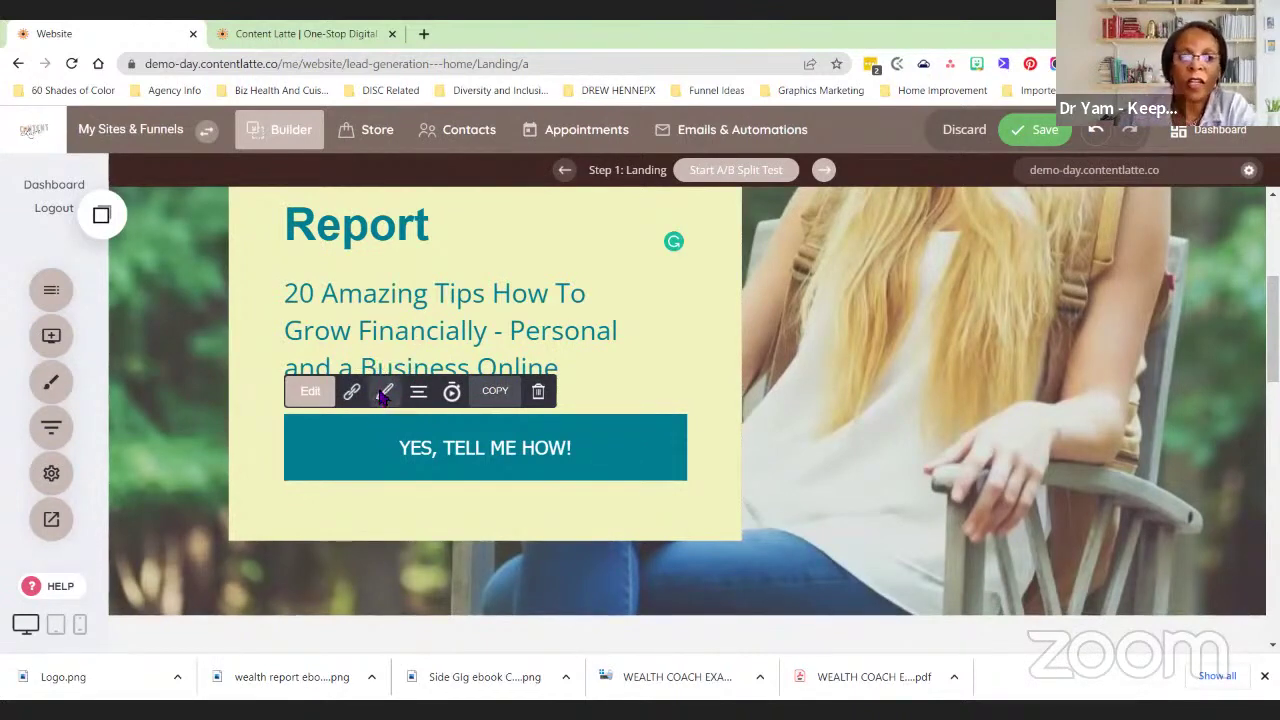
pyautogui.click(384, 394)
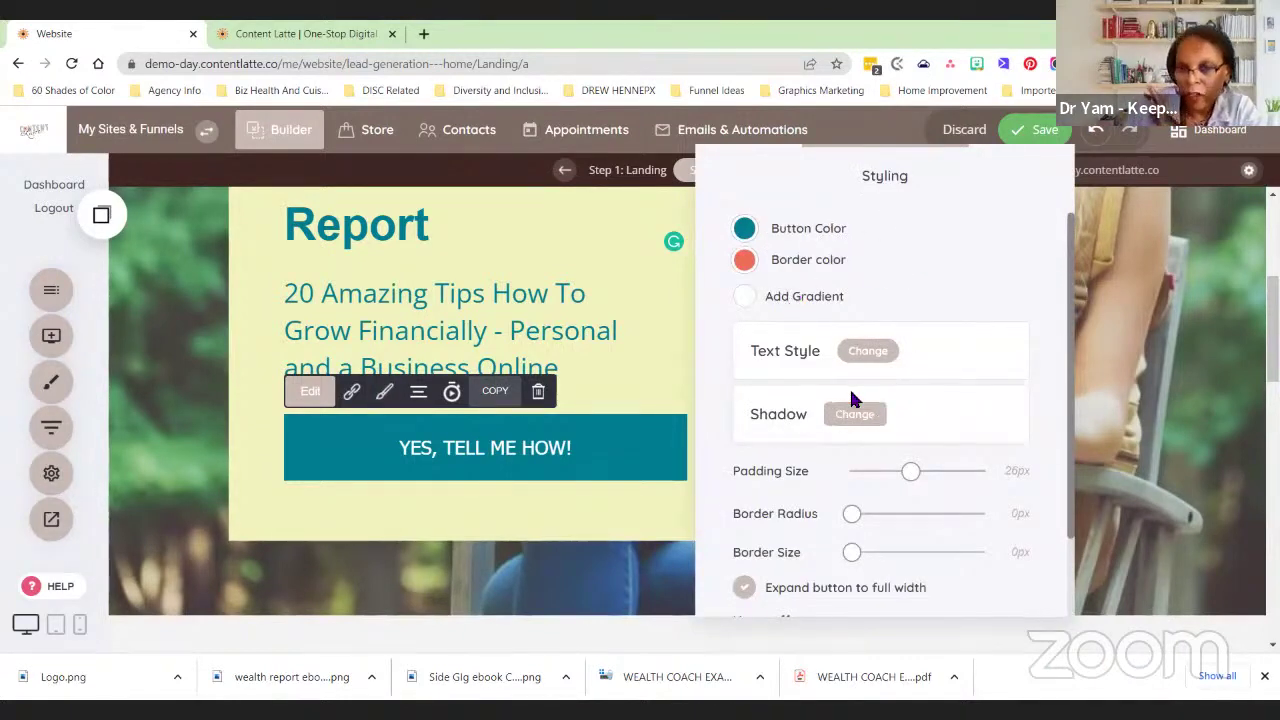
pyautogui.scroll(-1, 858, 405)
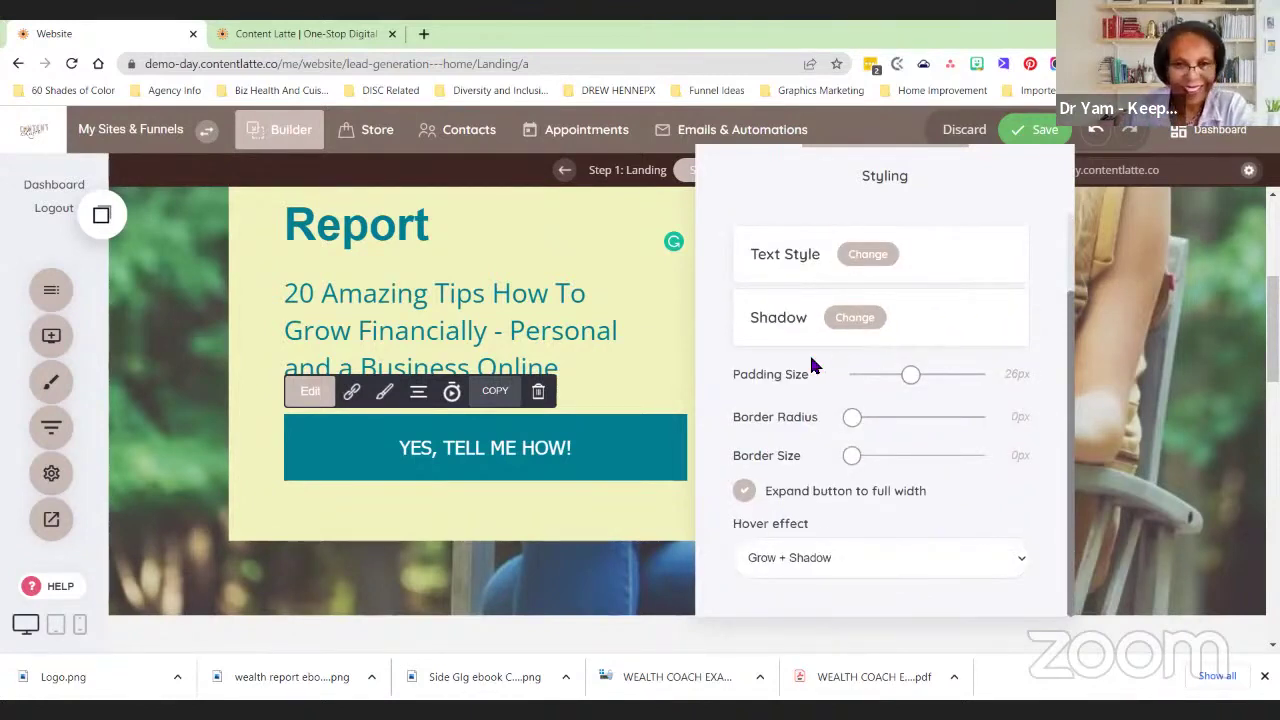
pyautogui.click(665, 378)
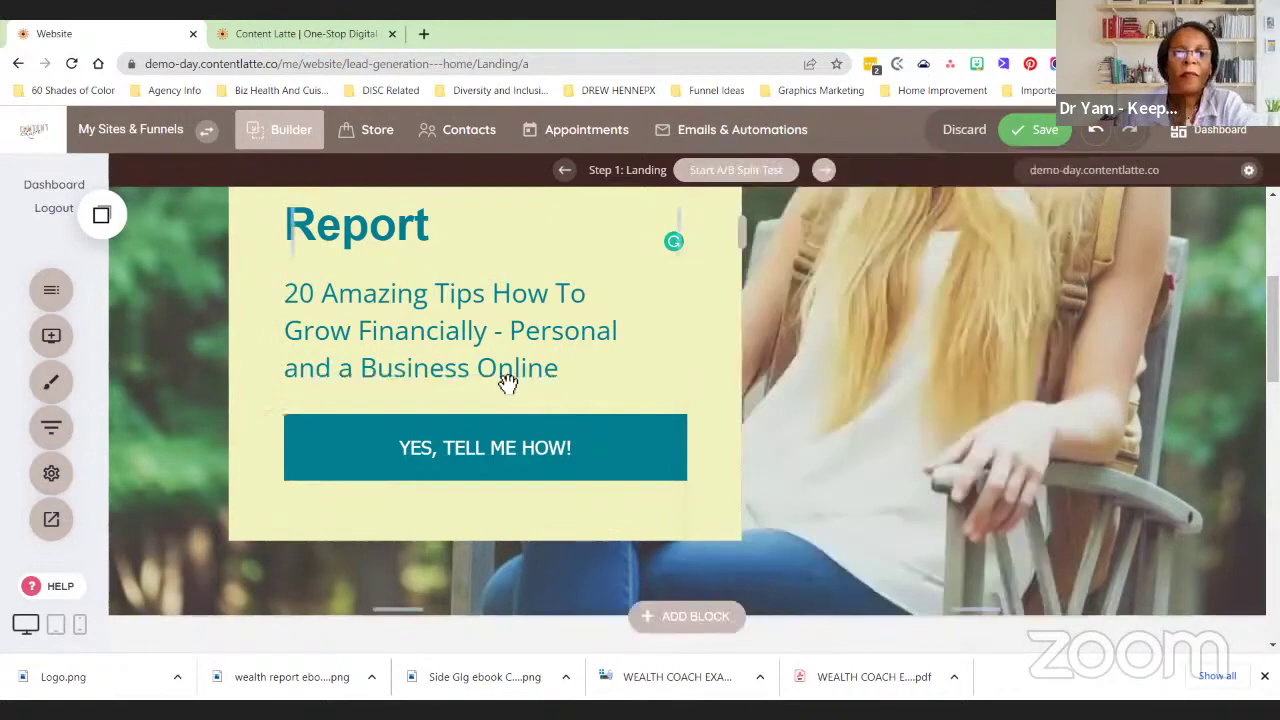
pyautogui.scroll(3, 429, 294)
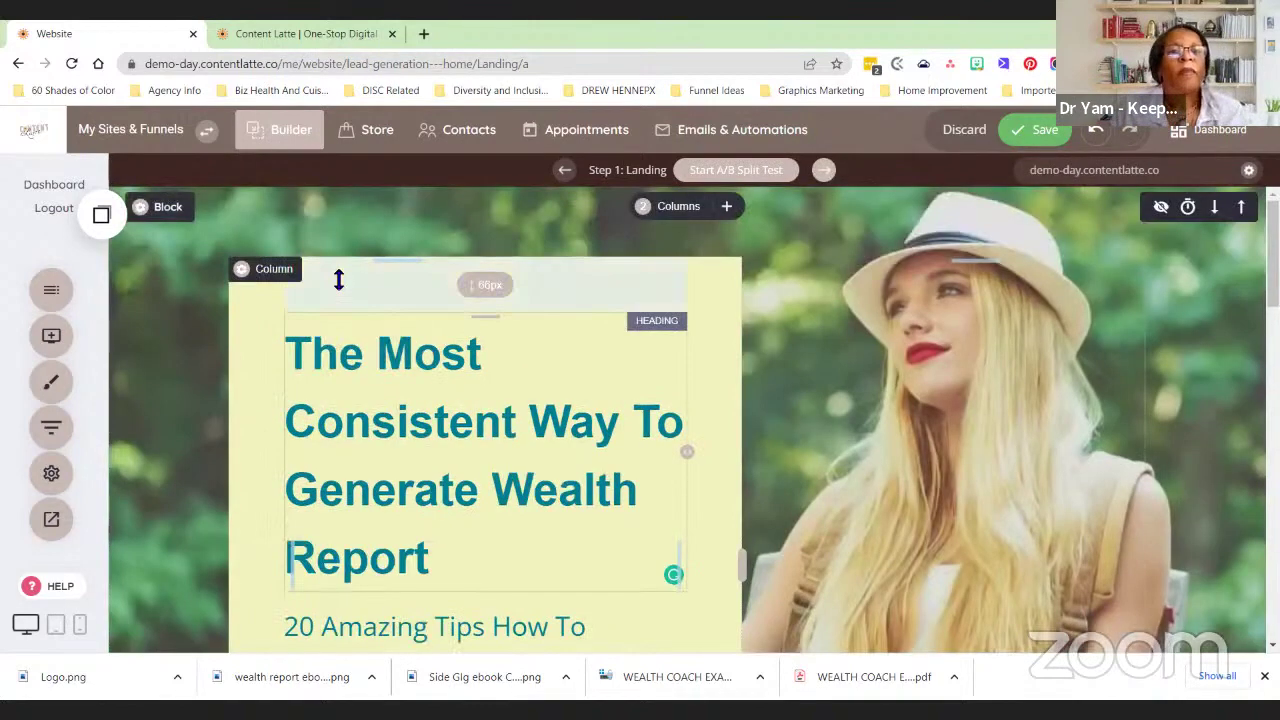
pyautogui.click(245, 272)
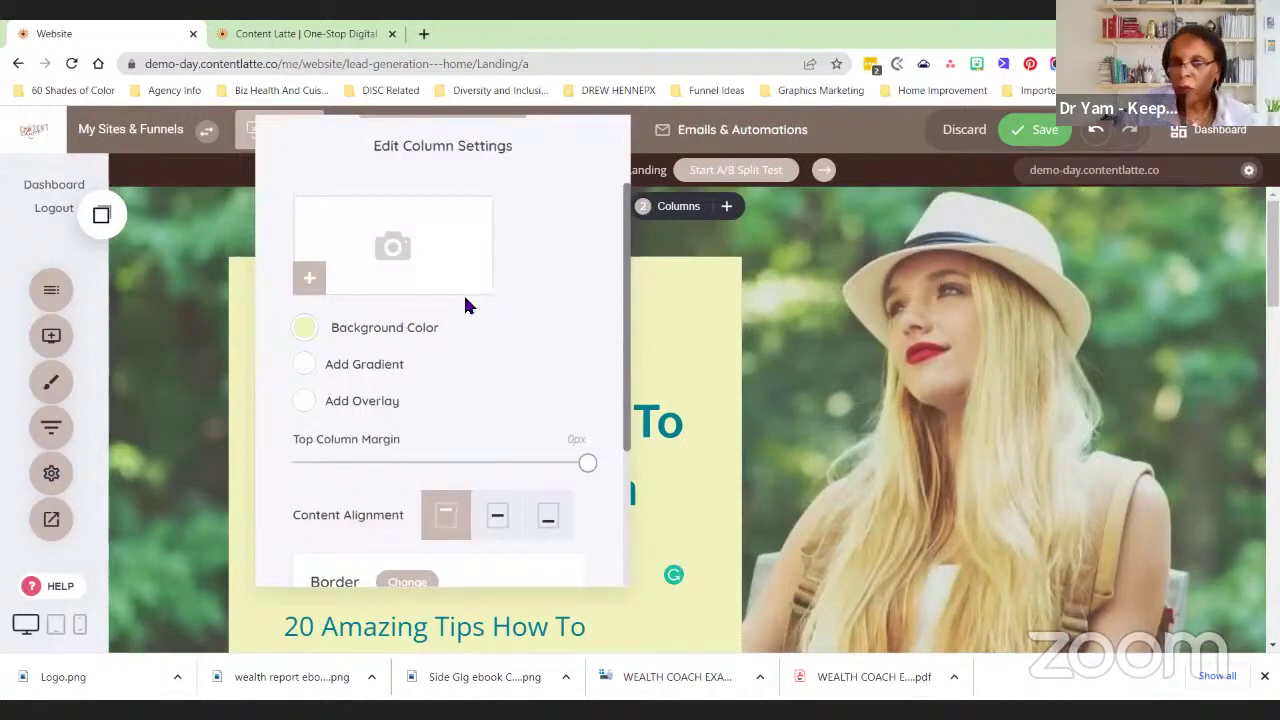
pyautogui.scroll(-2, 485, 340)
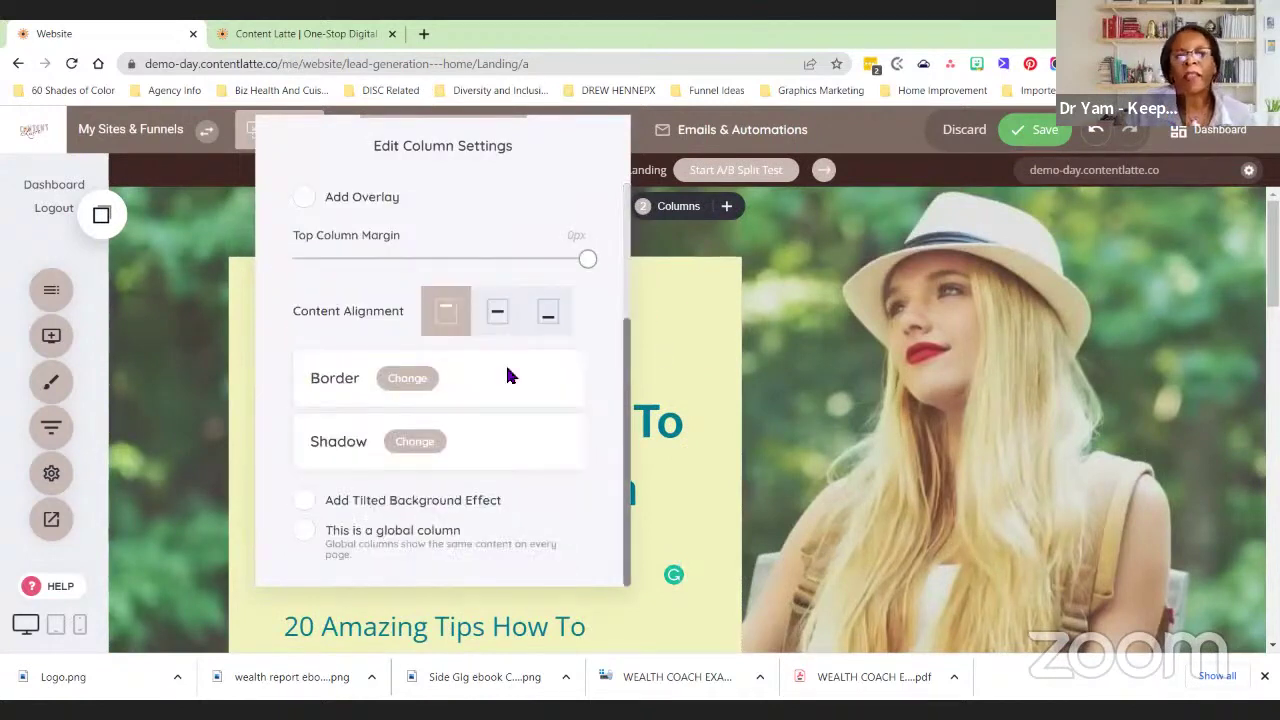
pyautogui.click(651, 351)
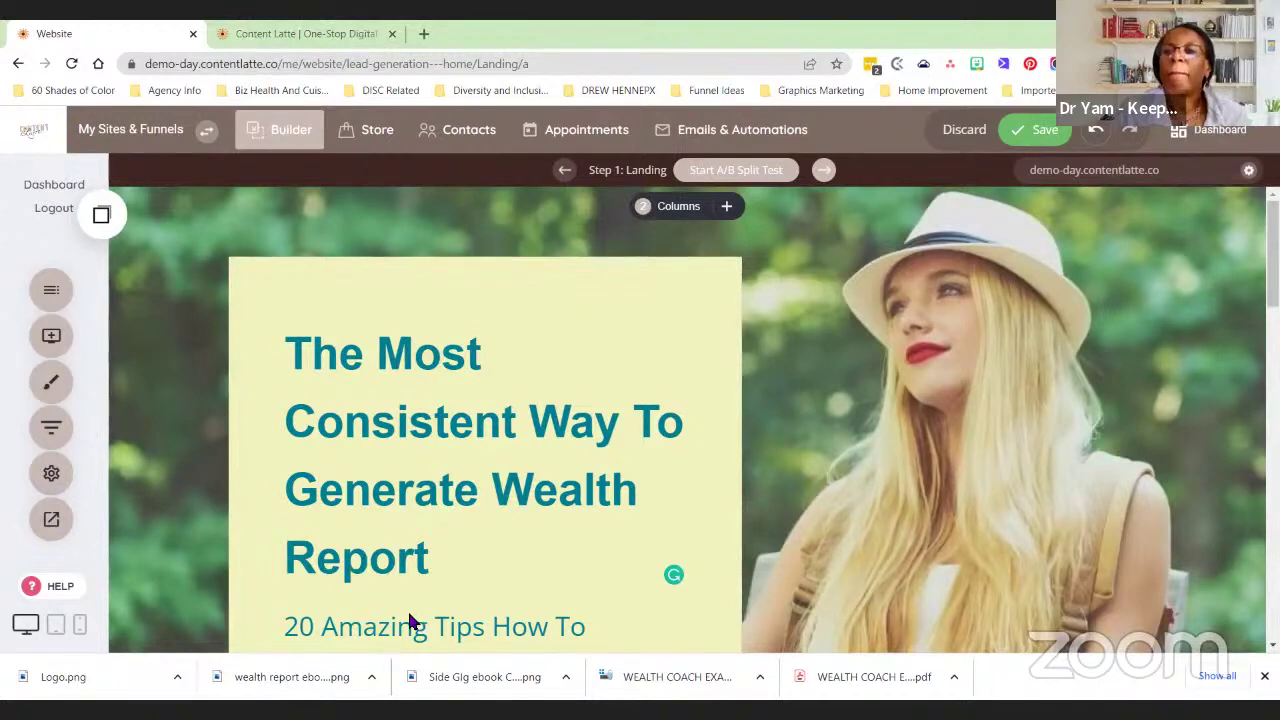
# Scroll past the hero button to the 3 Simple Steps to Building Personal Wealth section
pyautogui.moveTo(1092, 238)
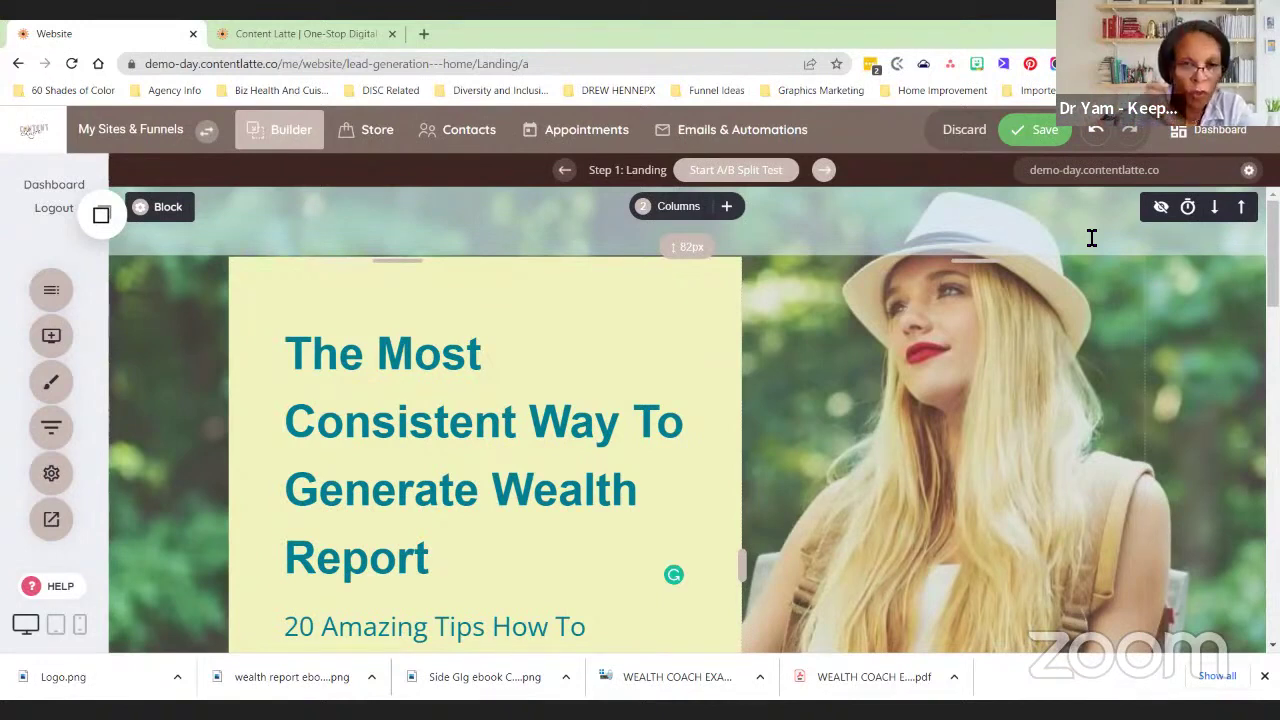
pyautogui.scroll(-3, 809, 340)
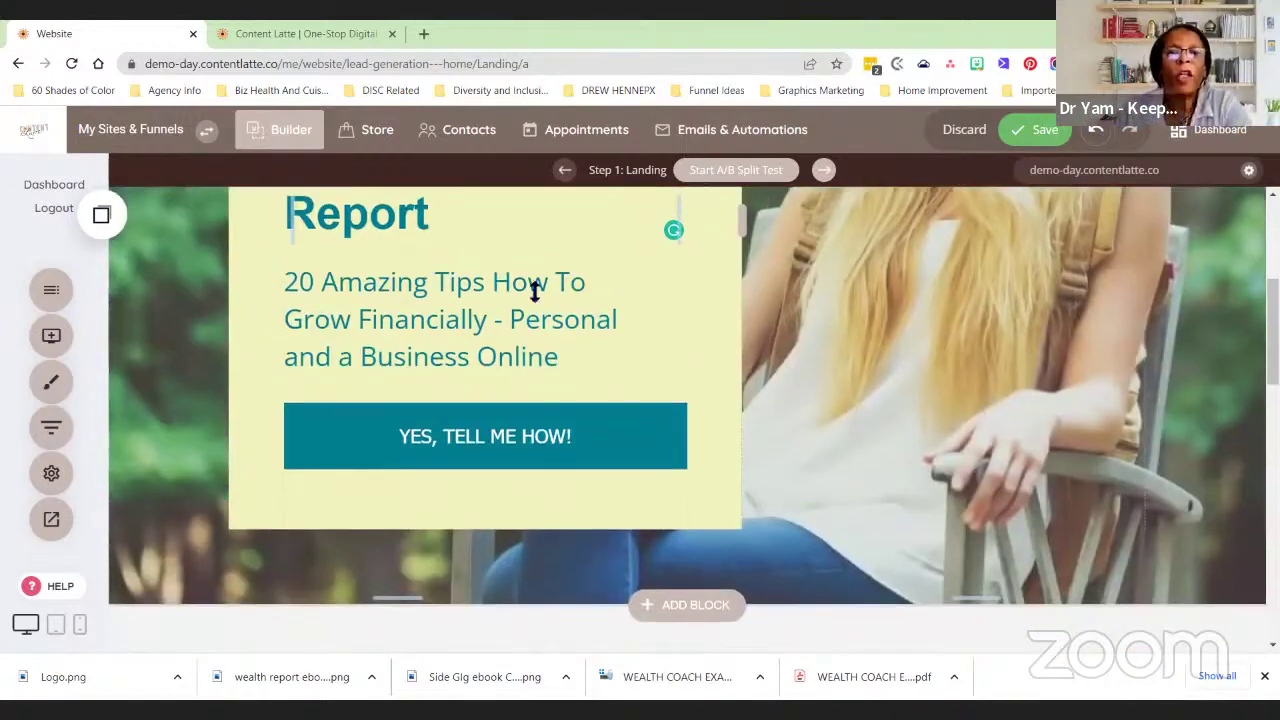
pyautogui.scroll(-3, 531, 289)
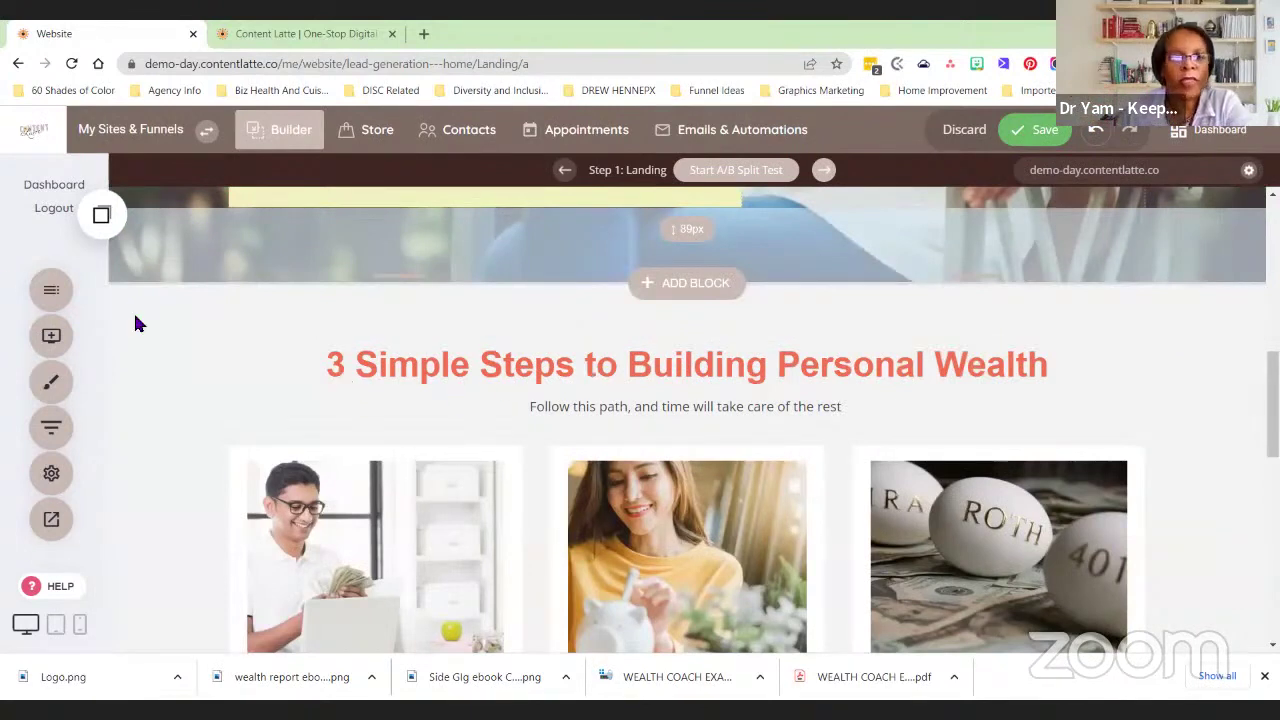
# Look over the Pages panel and the Add Widget list, then close the widget list
pyautogui.click(30, 290)
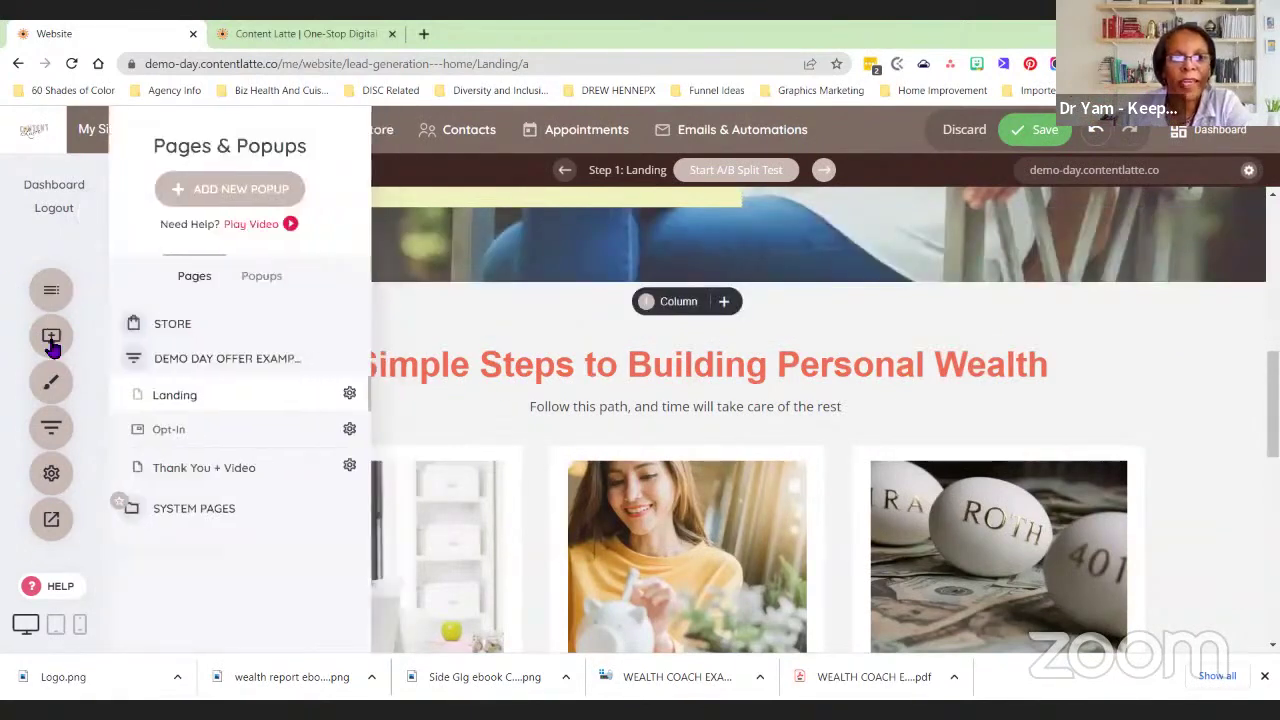
pyautogui.click(51, 336)
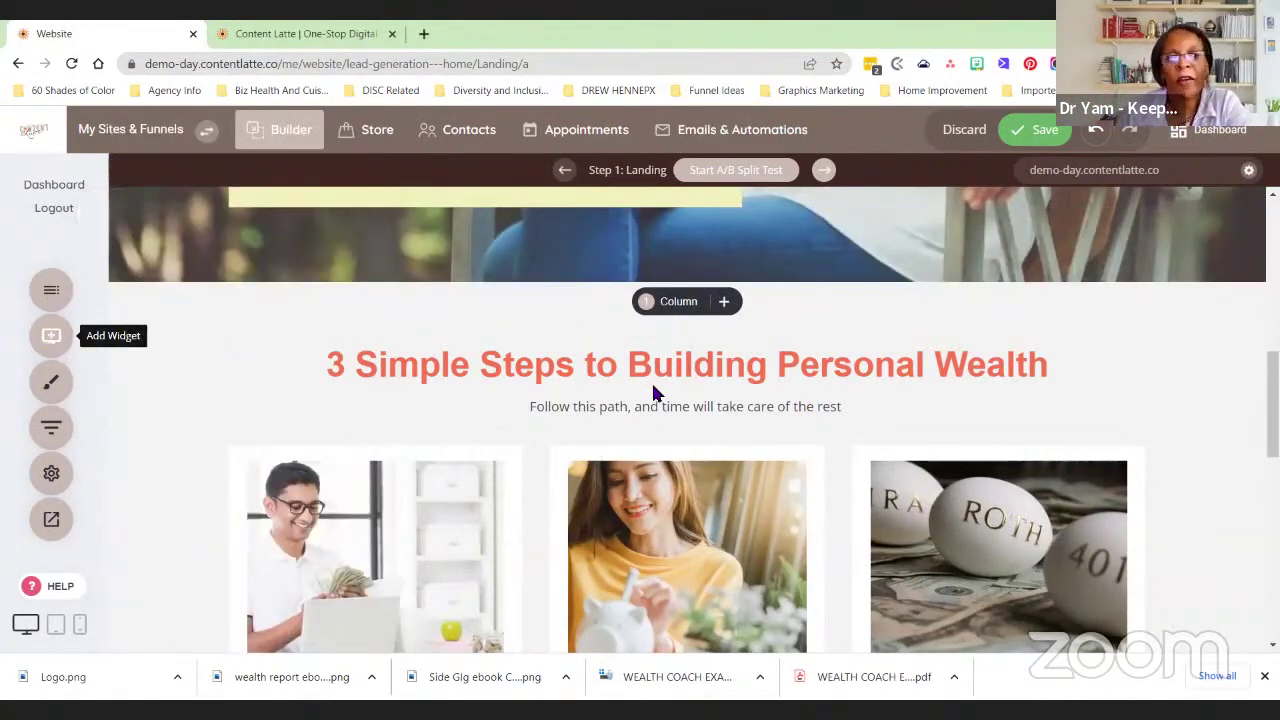
pyautogui.click(402, 490)
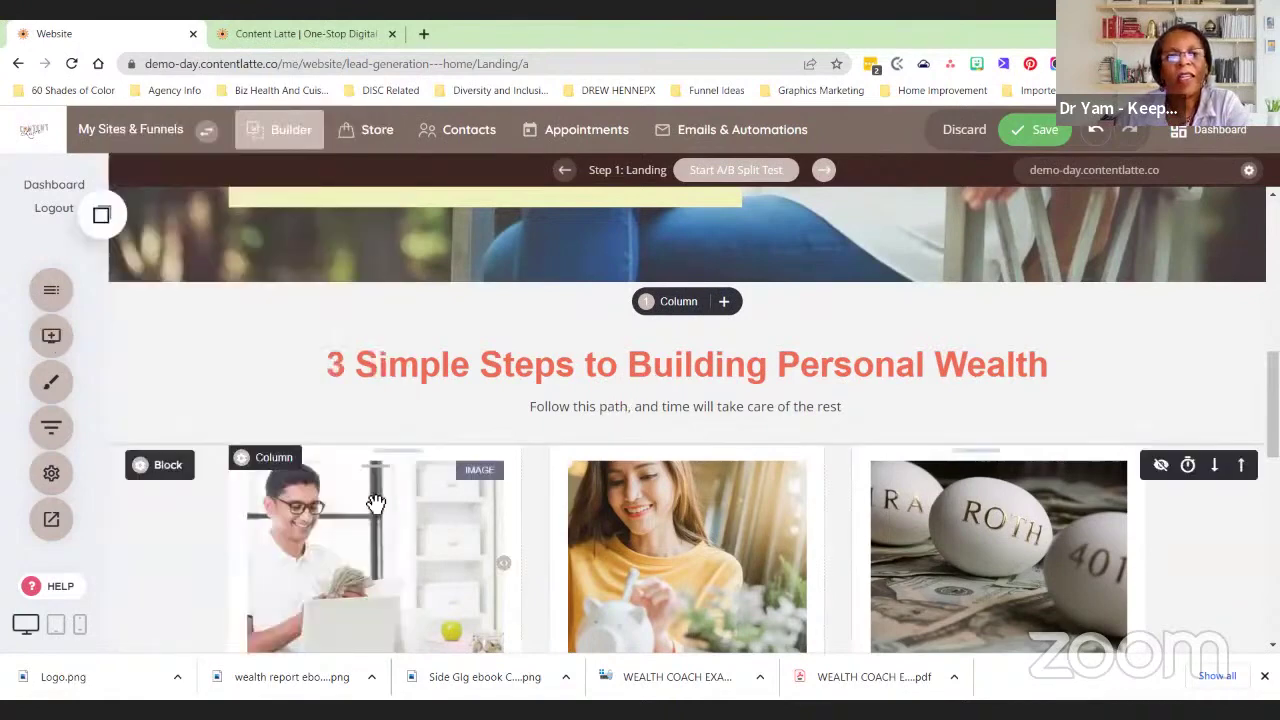
# Scroll through the Step 1–3 columns down to the orange Generate Wealth 20 Page Report banner
pyautogui.scroll(-2, 402, 490)
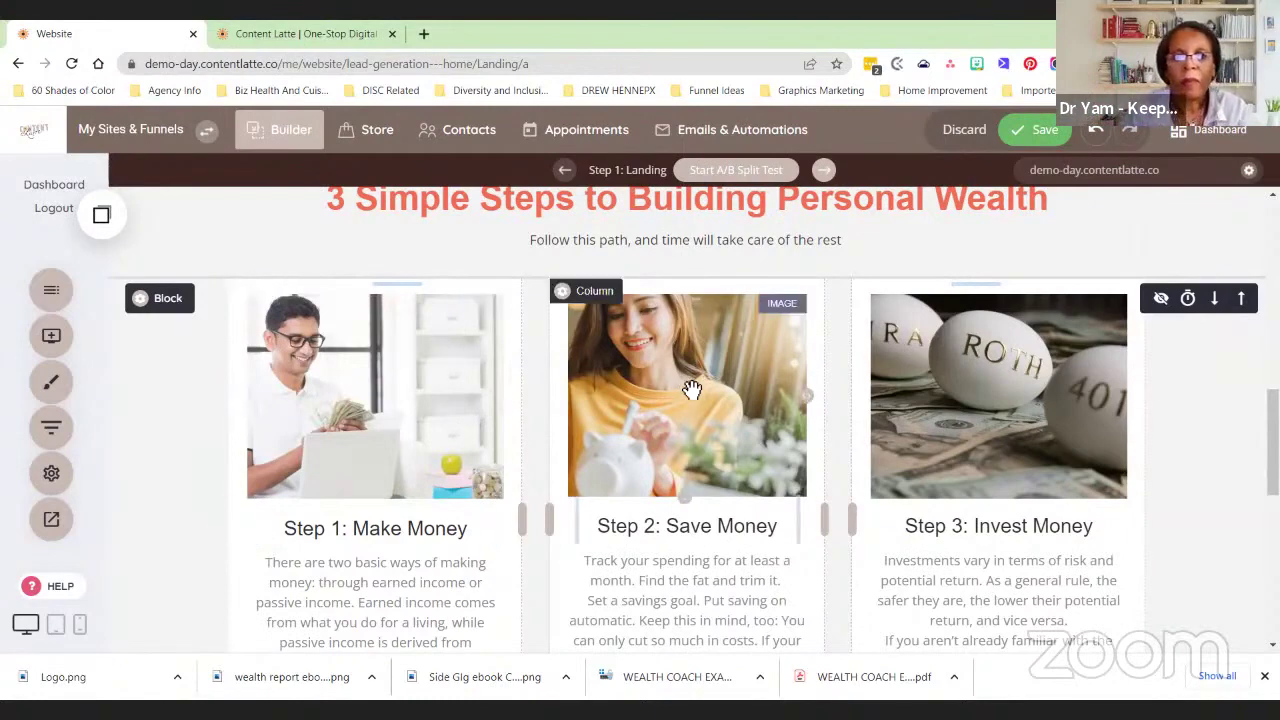
pyautogui.scroll(-1, 660, 395)
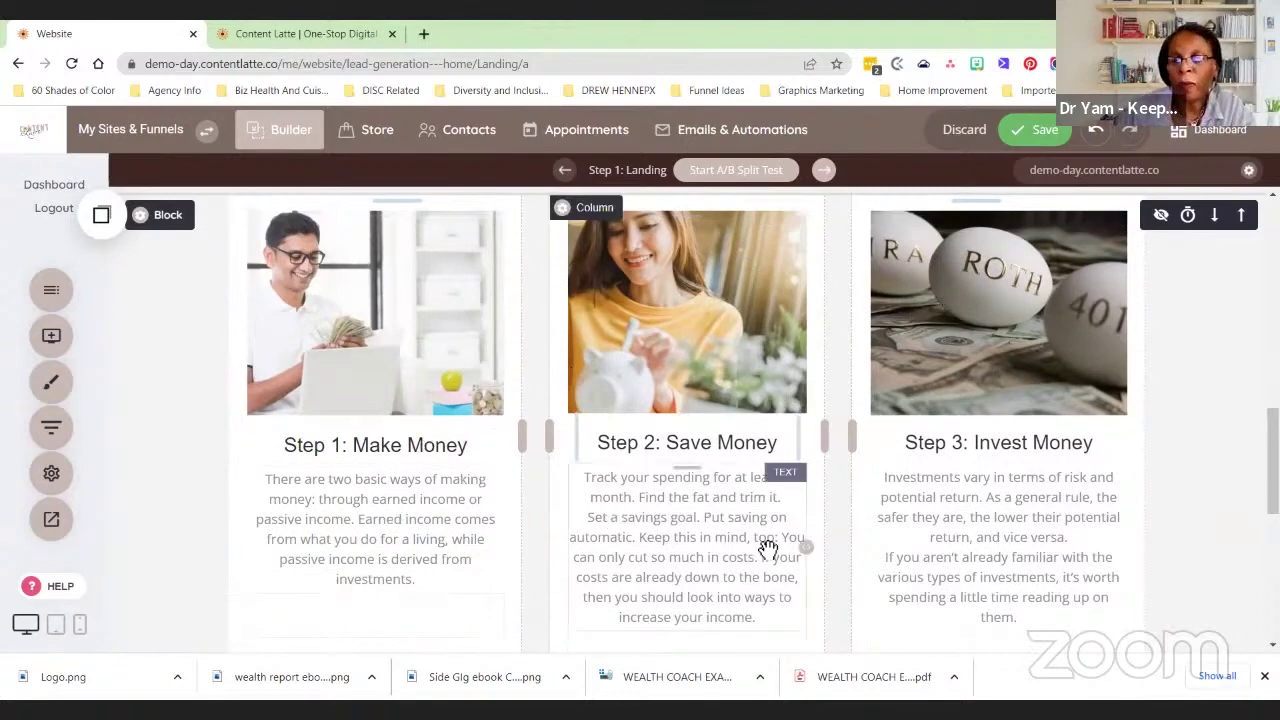
pyautogui.scroll(-4, 776, 524)
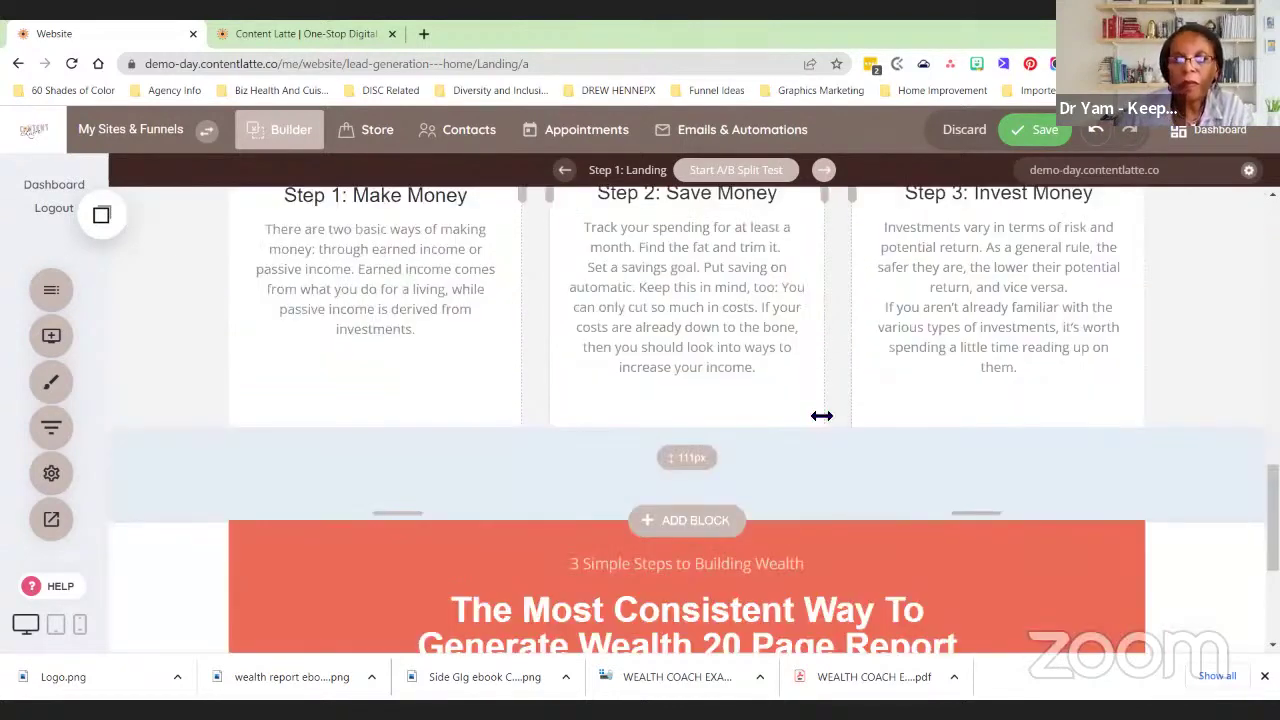
pyautogui.scroll(-2, 857, 483)
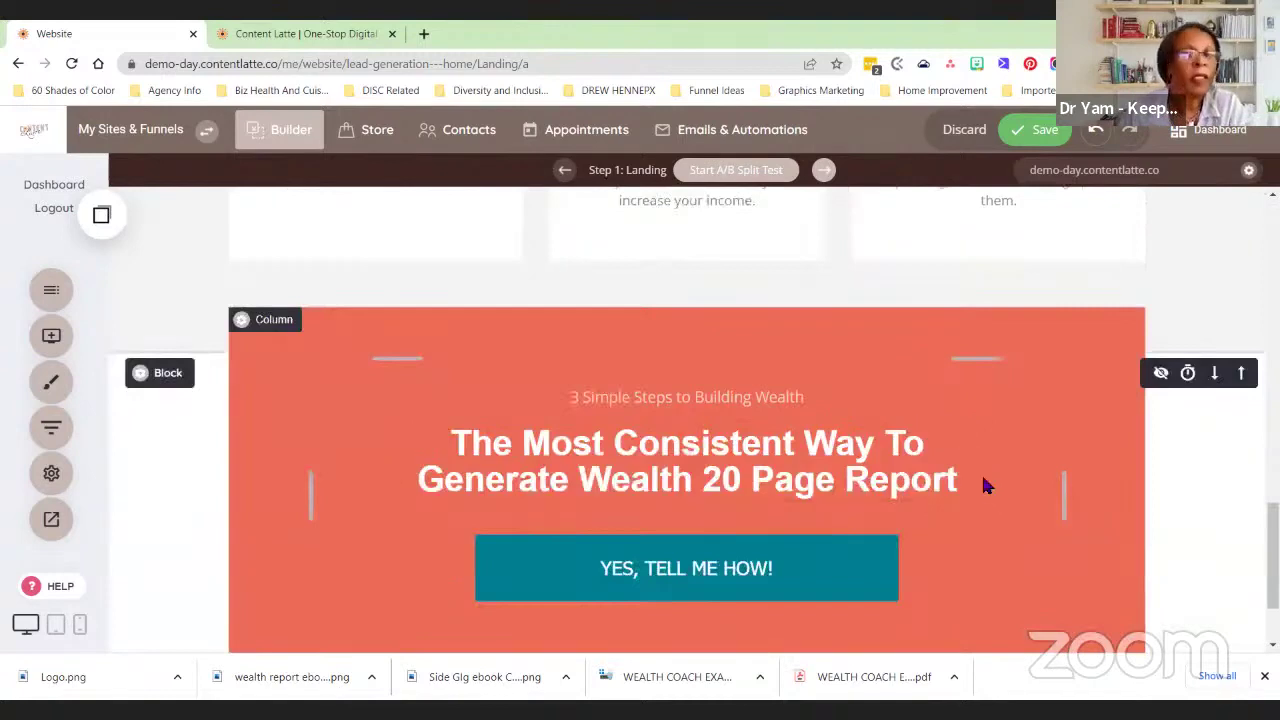
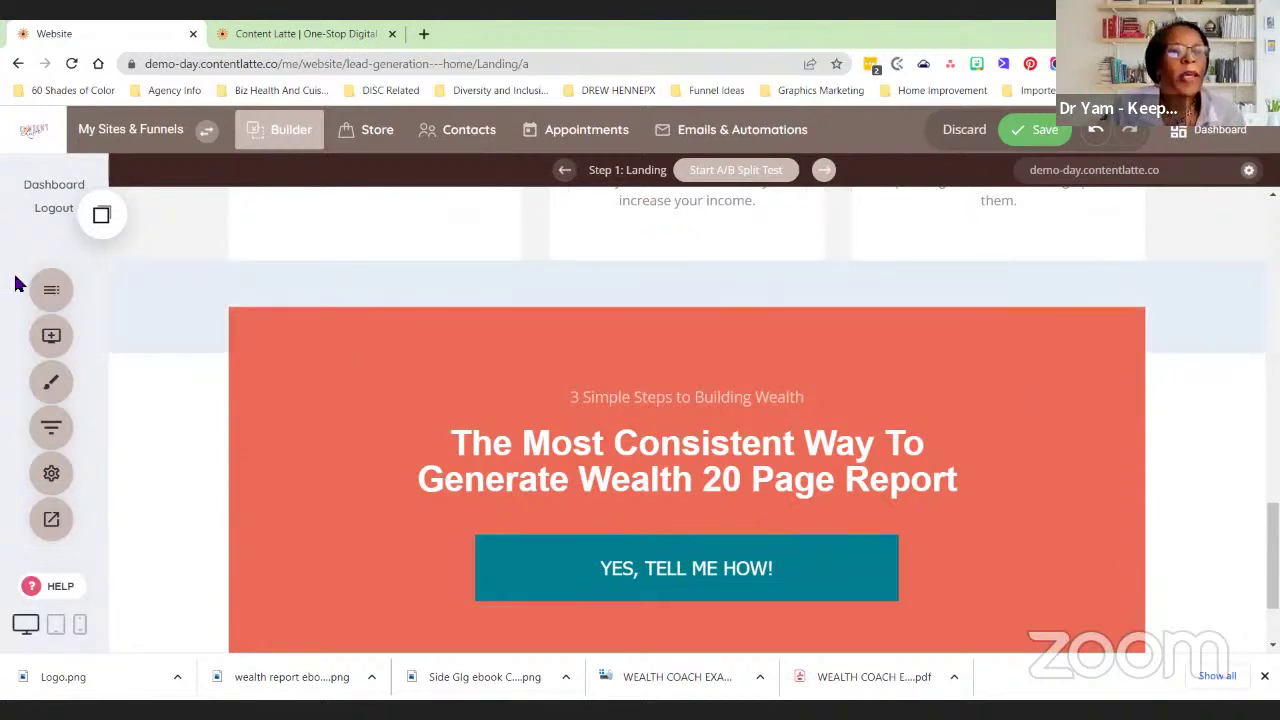
# Open the Opt-in popup for editing, discarding the unsaved landing page changes
pyautogui.click(50, 293)
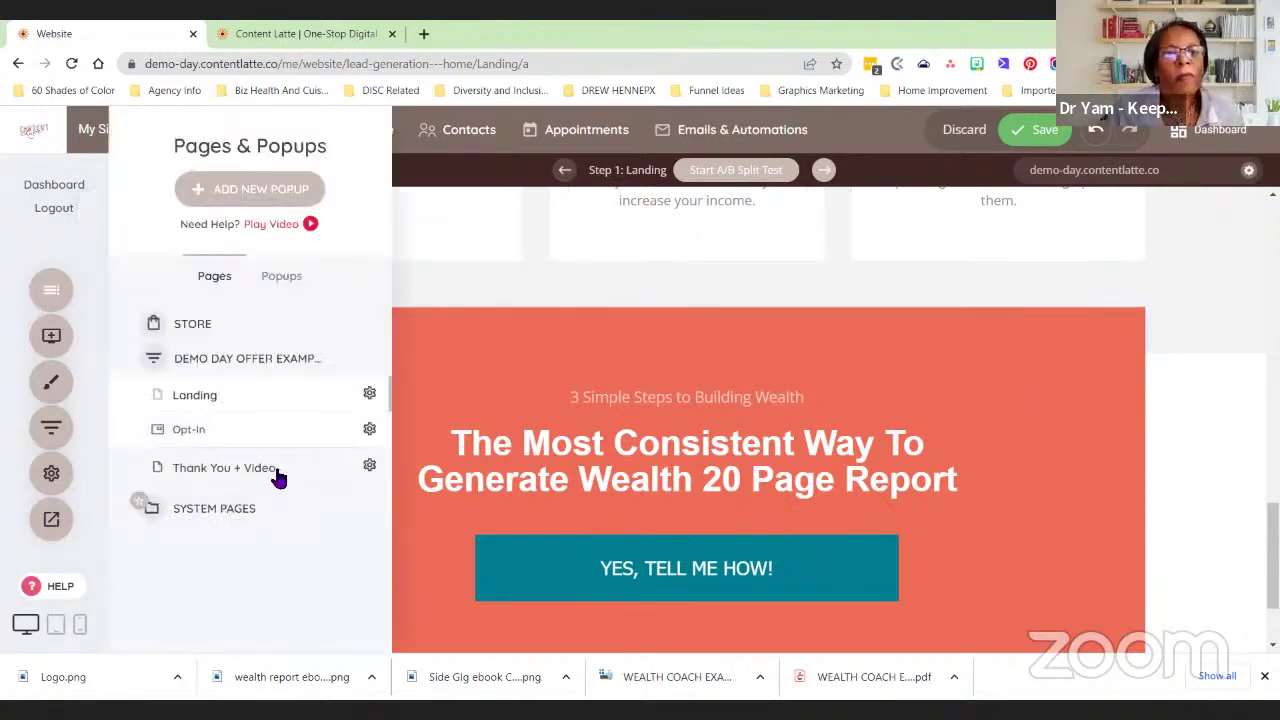
pyautogui.click(195, 430)
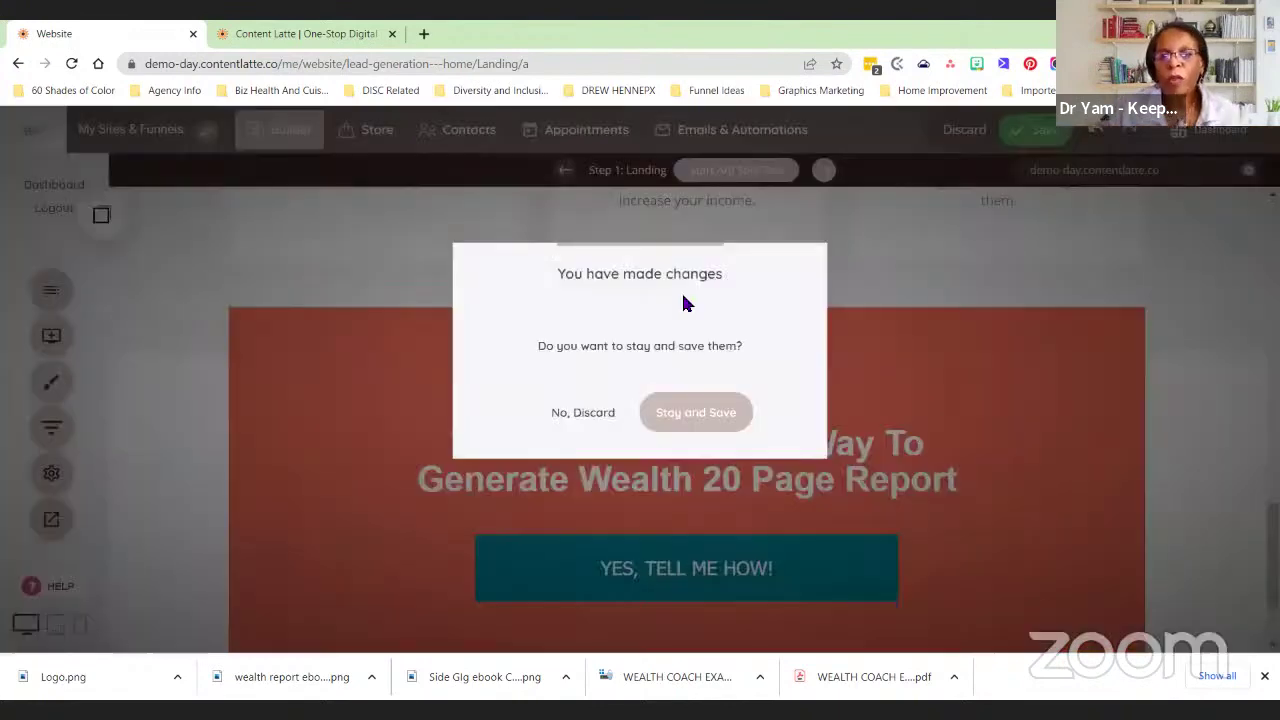
pyautogui.click(600, 415)
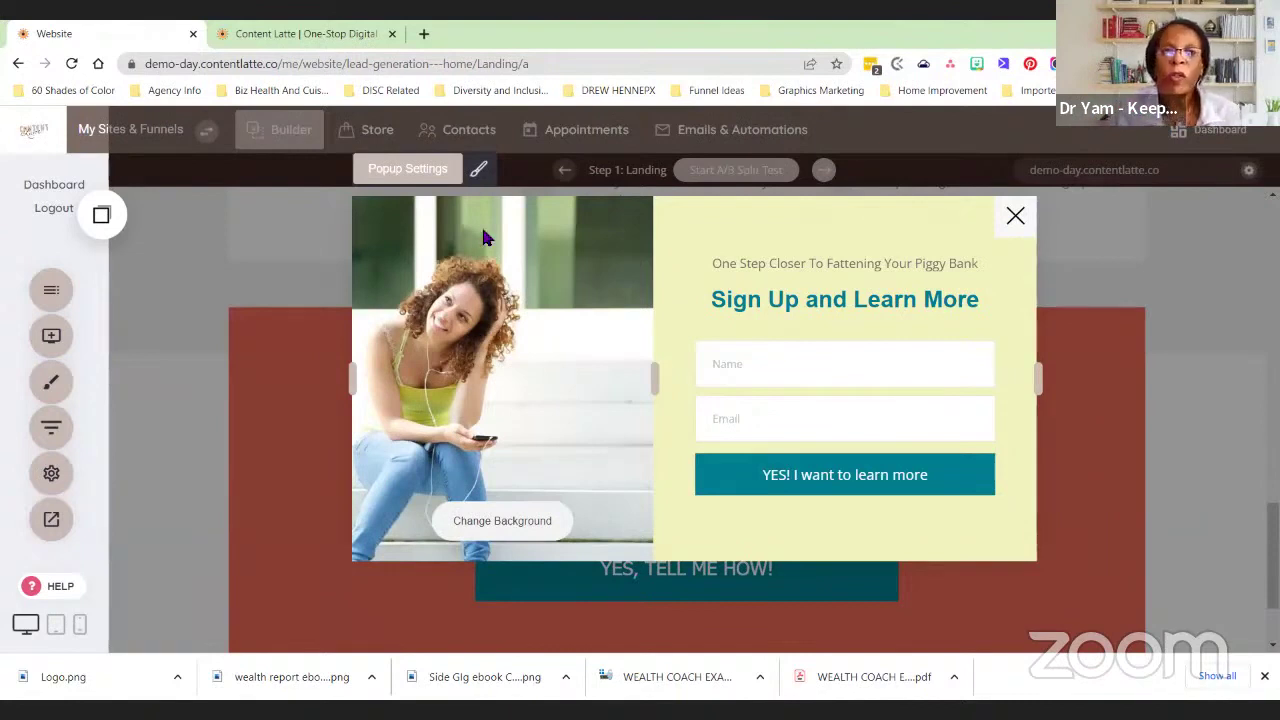
pyautogui.click(481, 172)
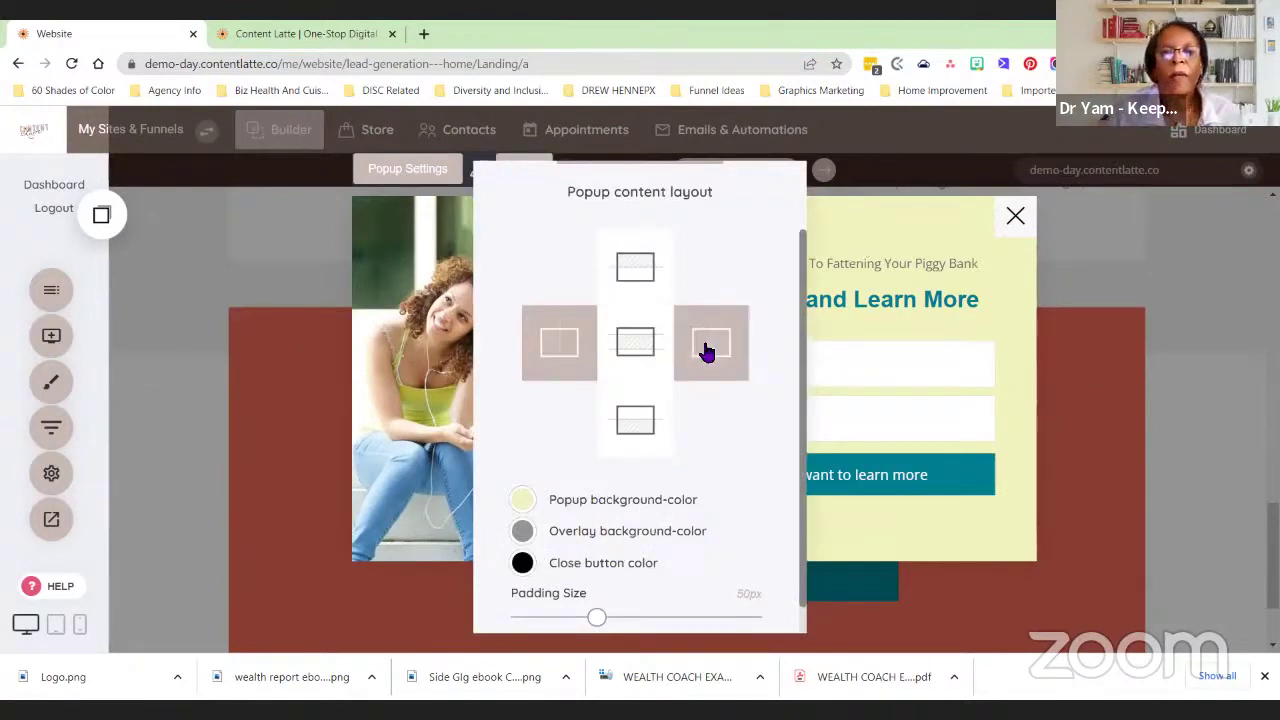
pyautogui.scroll(-1, 706, 378)
pyautogui.scroll(1, 653, 334)
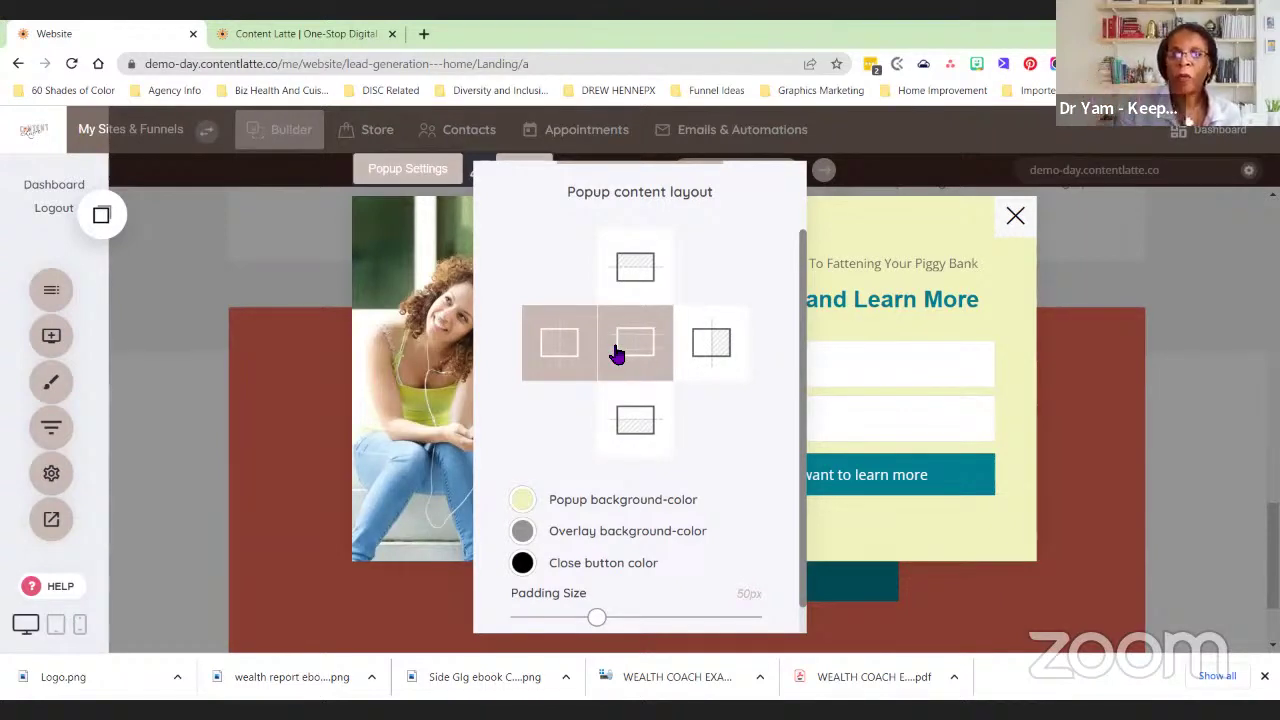
pyautogui.click(464, 330)
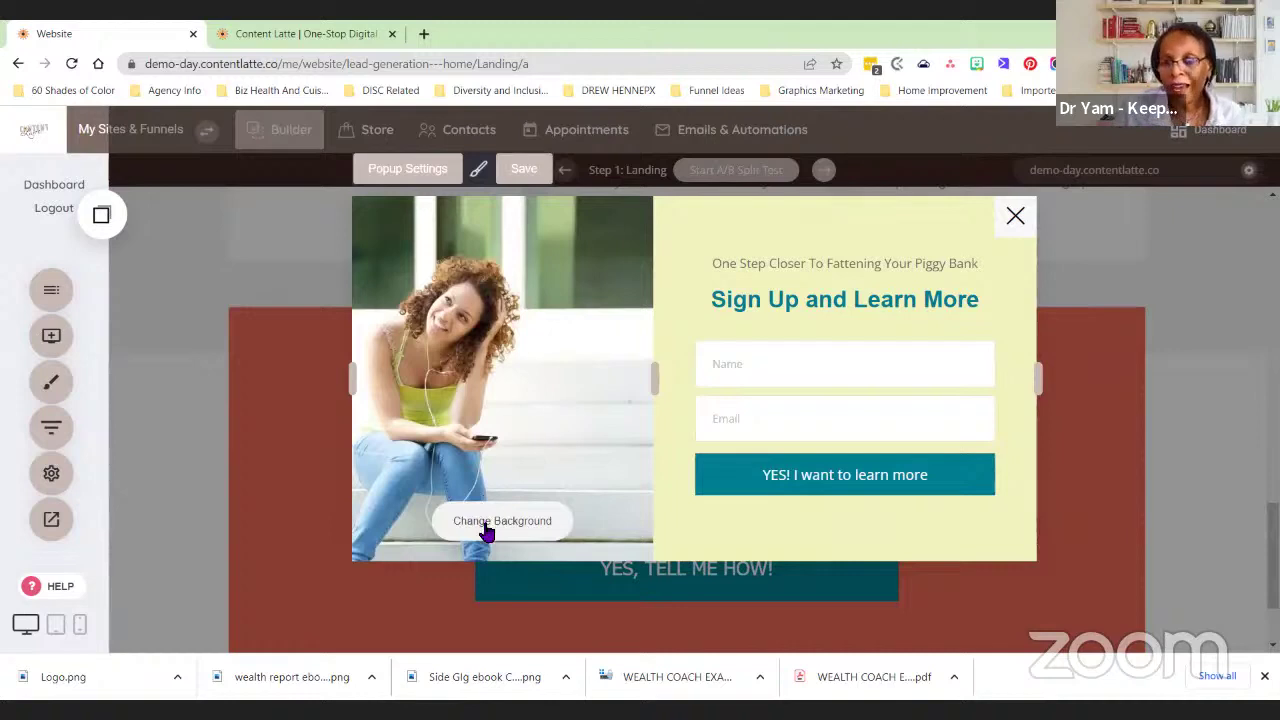
# Review the popup's background settings, then save the Opt-in popup and close it
pyautogui.click(485, 532)
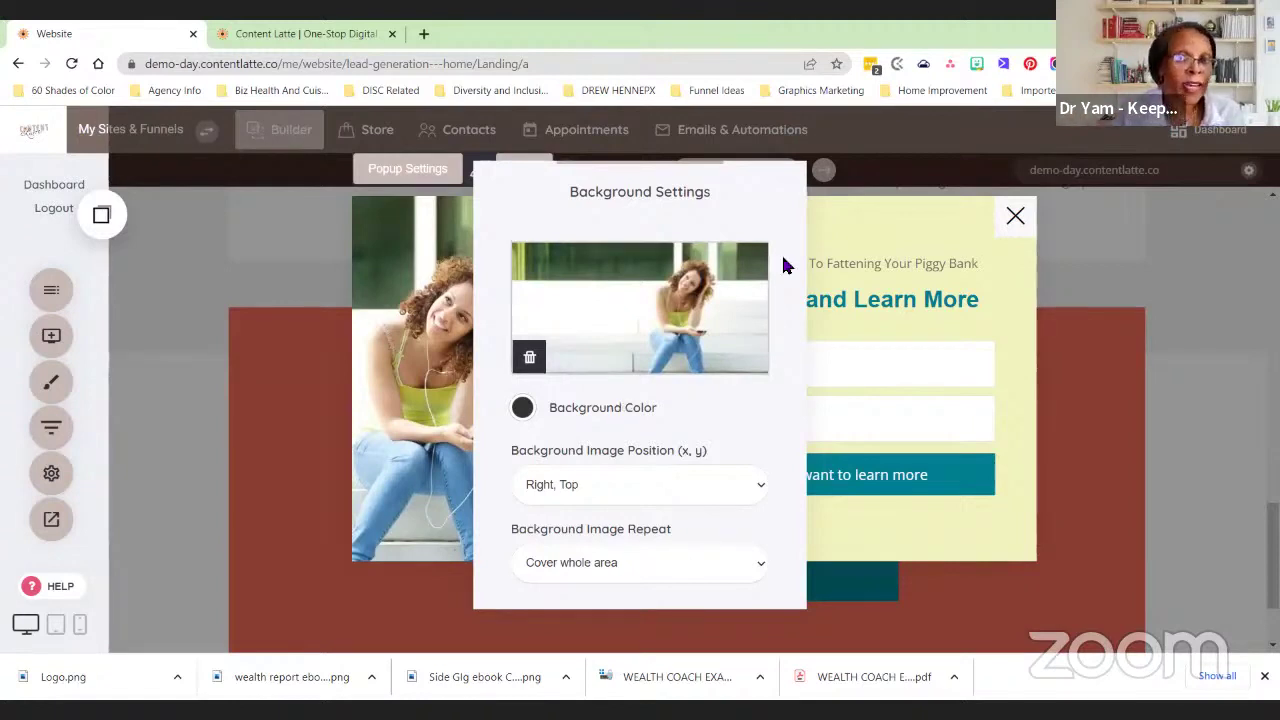
pyautogui.click(839, 228)
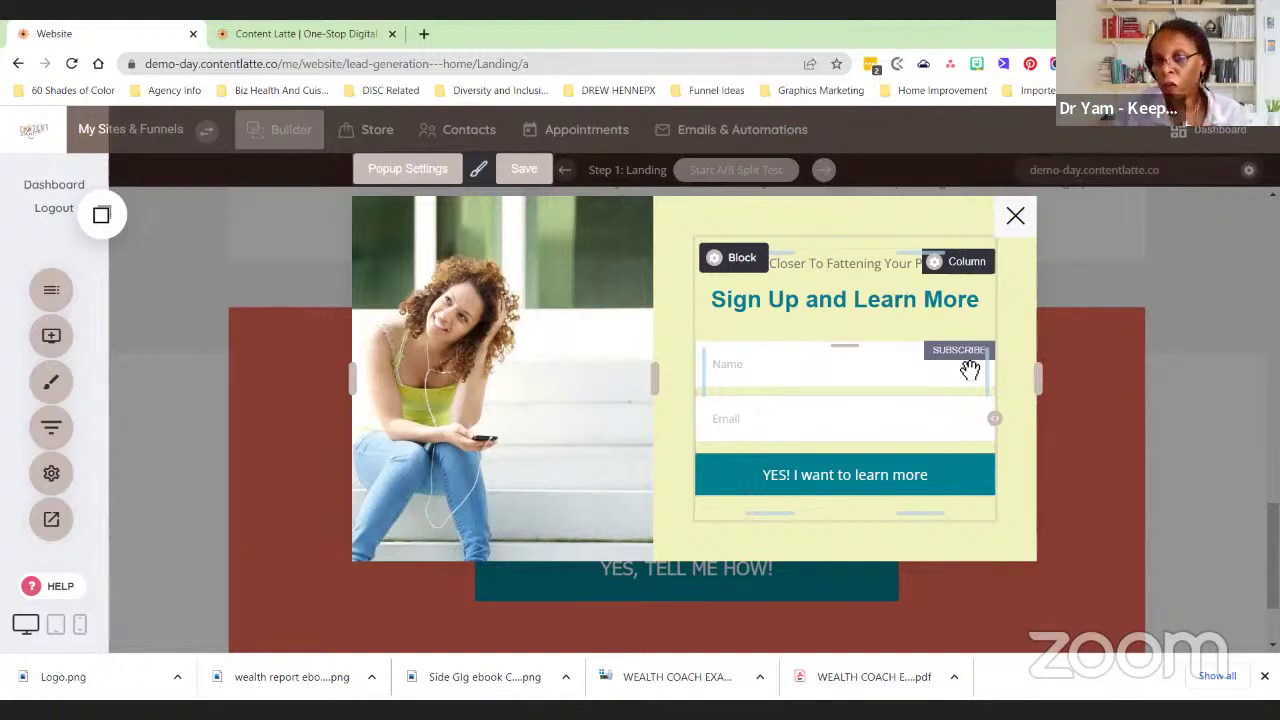
pyautogui.click(524, 188)
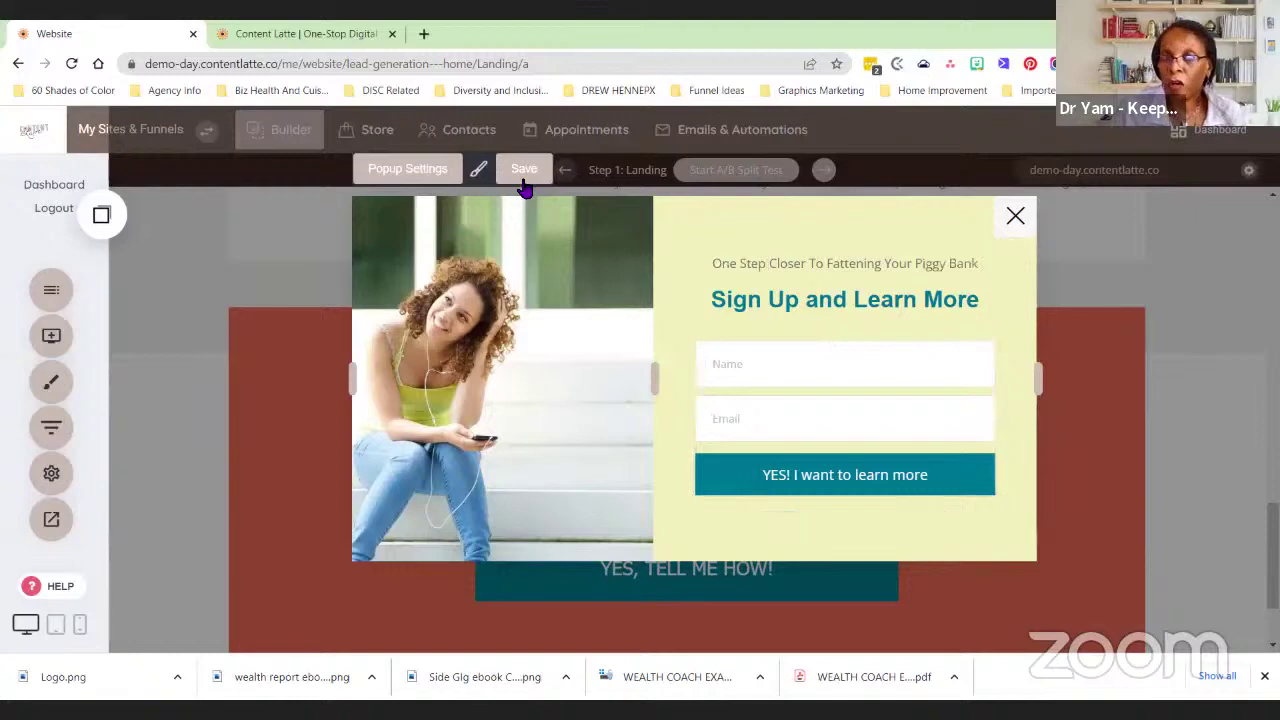
pyautogui.click(524, 188)
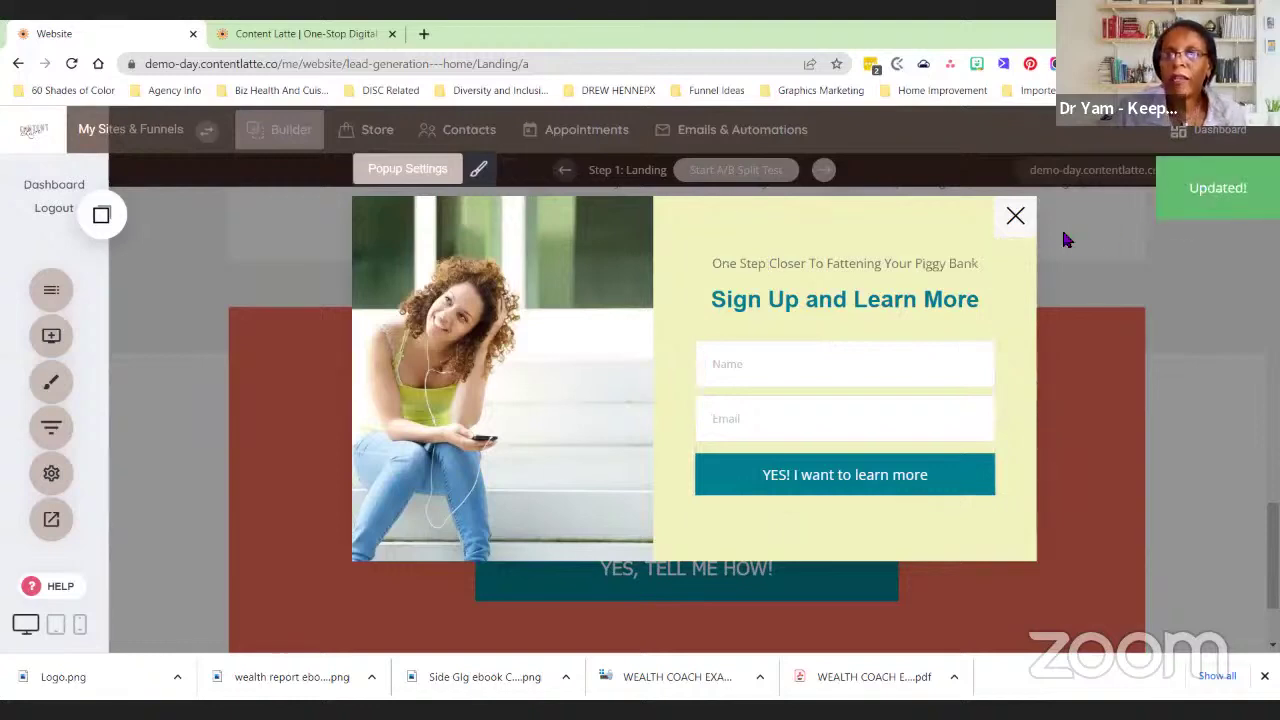
pyautogui.click(1016, 216)
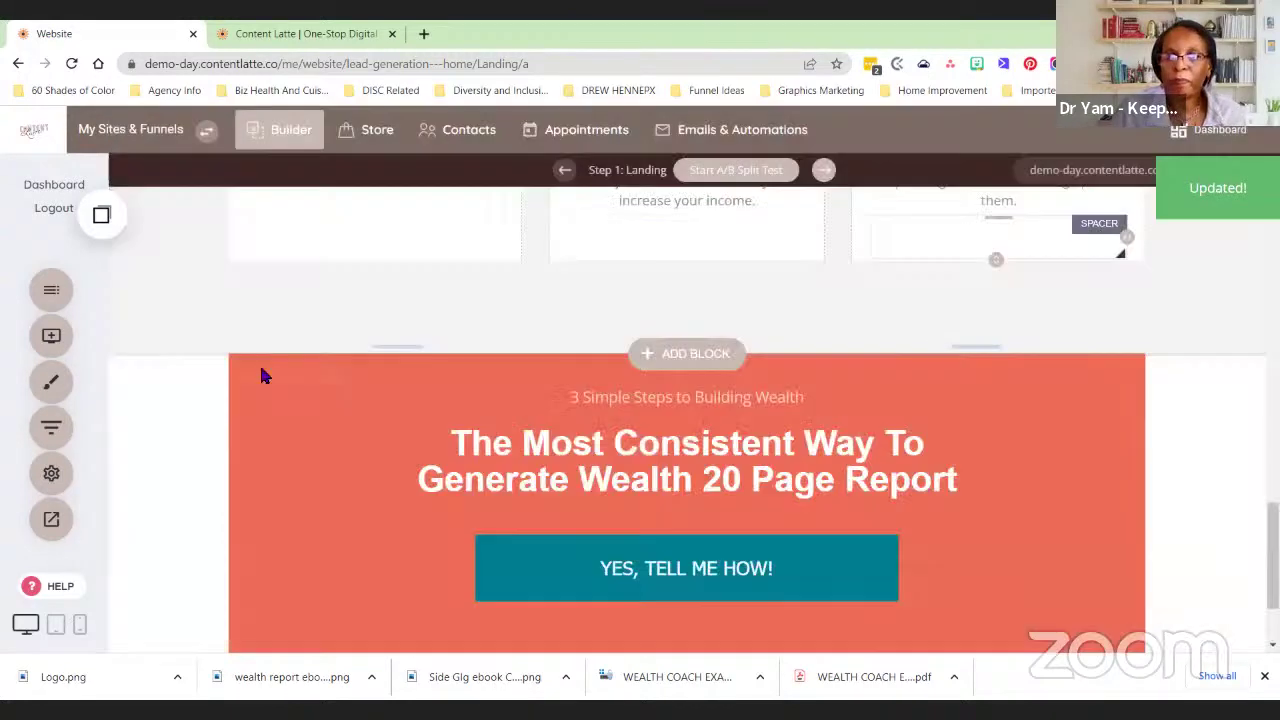
# Switch the builder to the Thank You + Video page
pyautogui.click(51, 296)
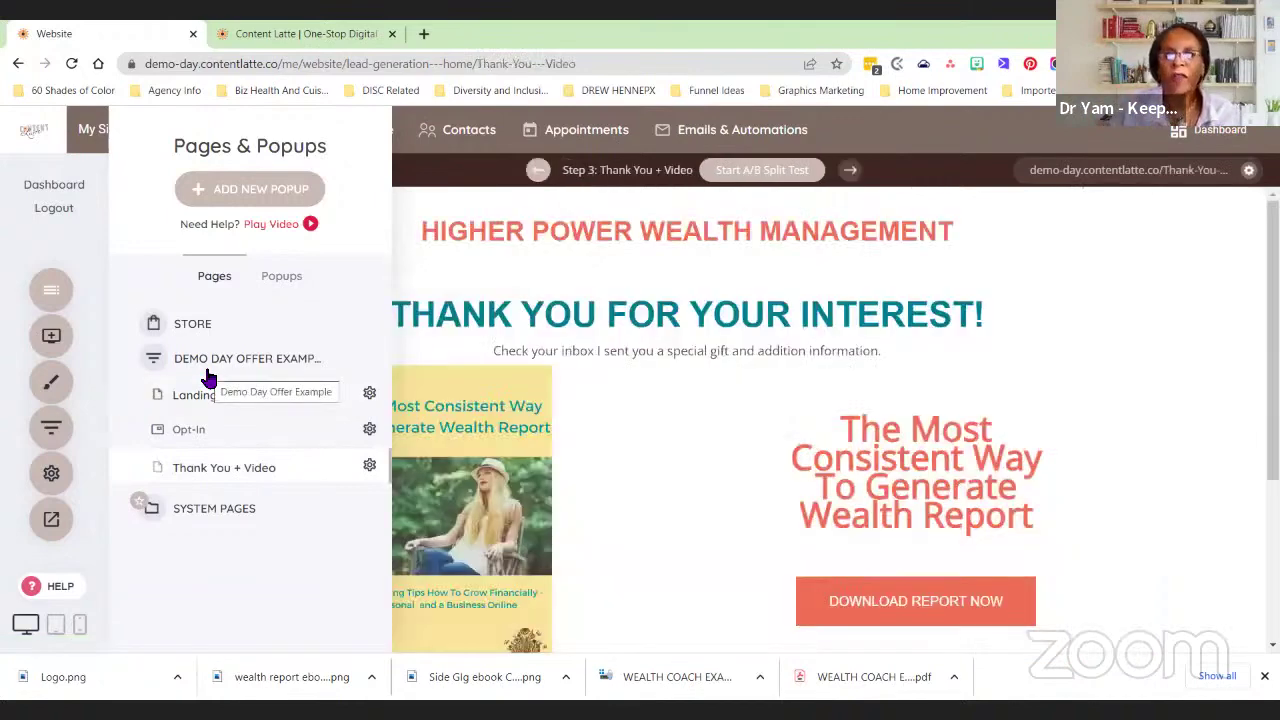
pyautogui.click(552, 234)
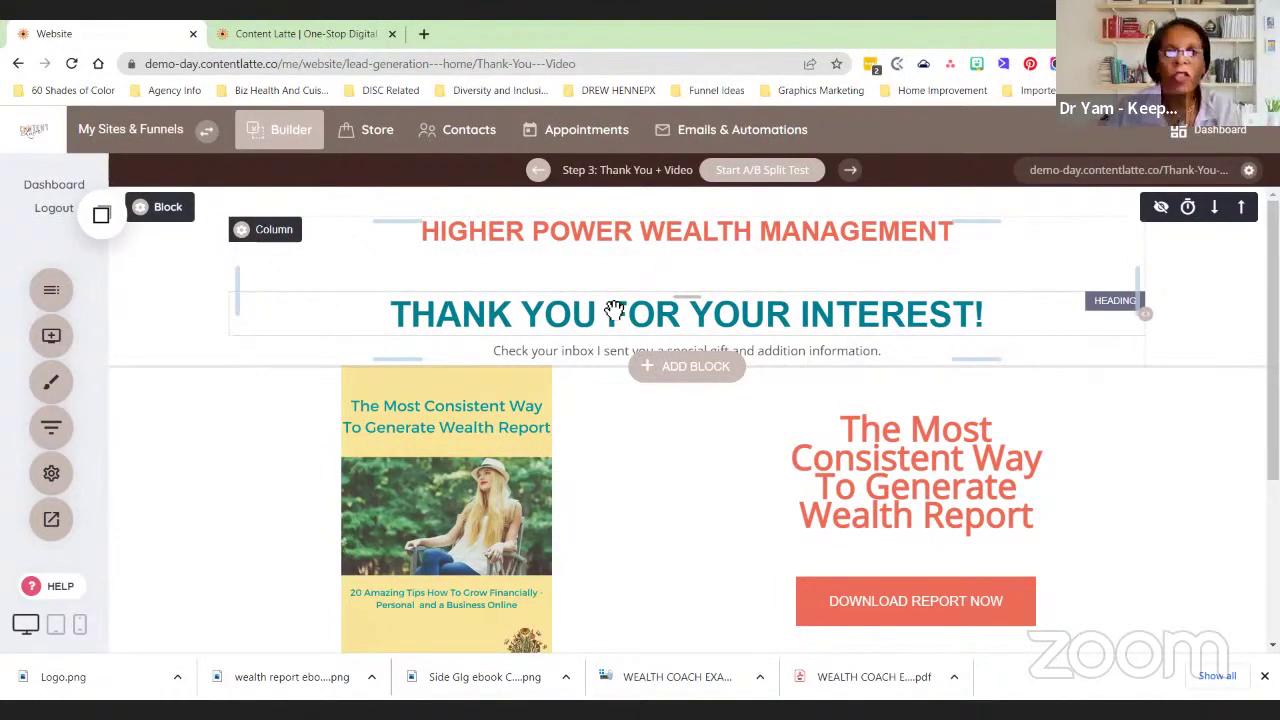
pyautogui.click(690, 232)
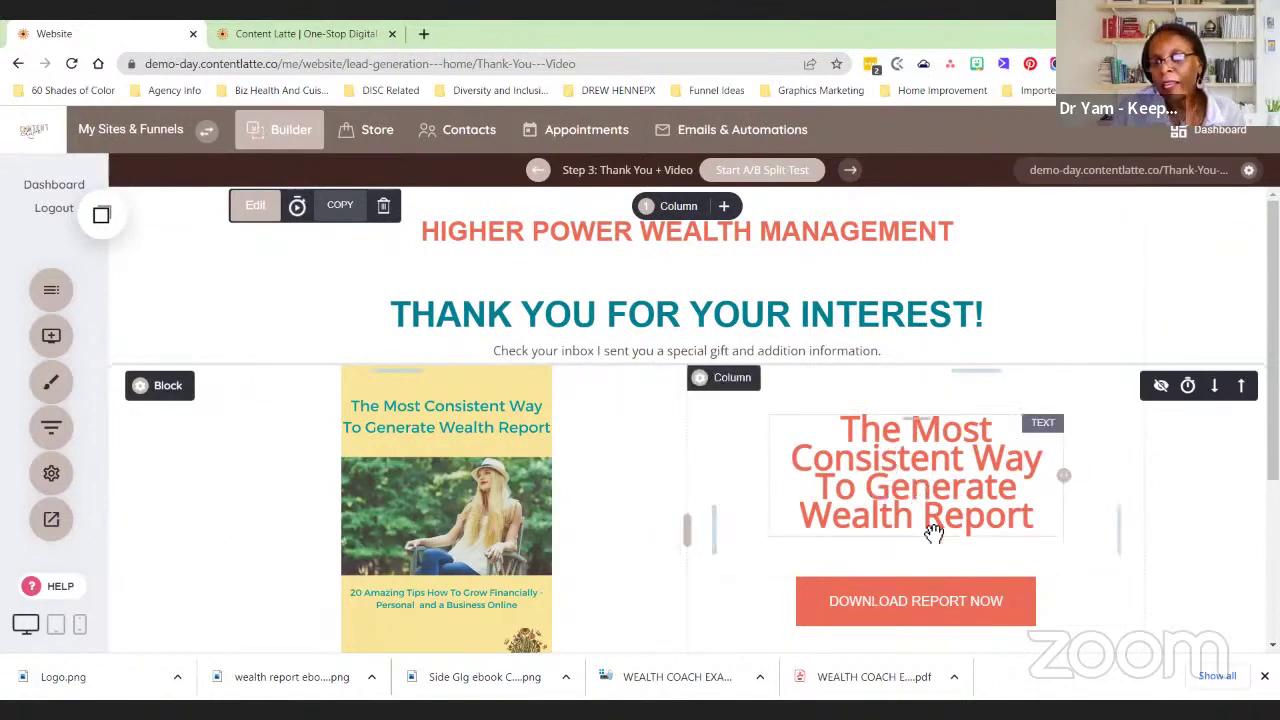
pyautogui.scroll(-1, 921, 590)
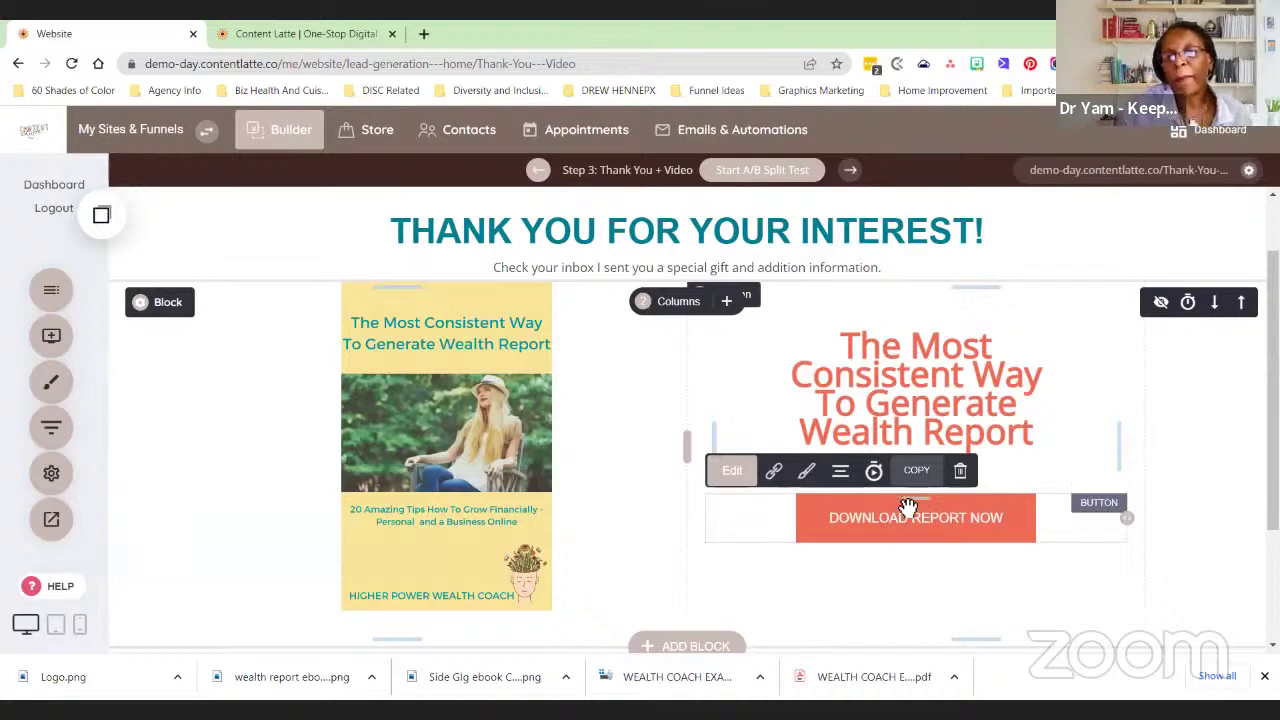
# Link the Download Report Now button to the wealth report store product in the same tab
pyautogui.click(731, 478)
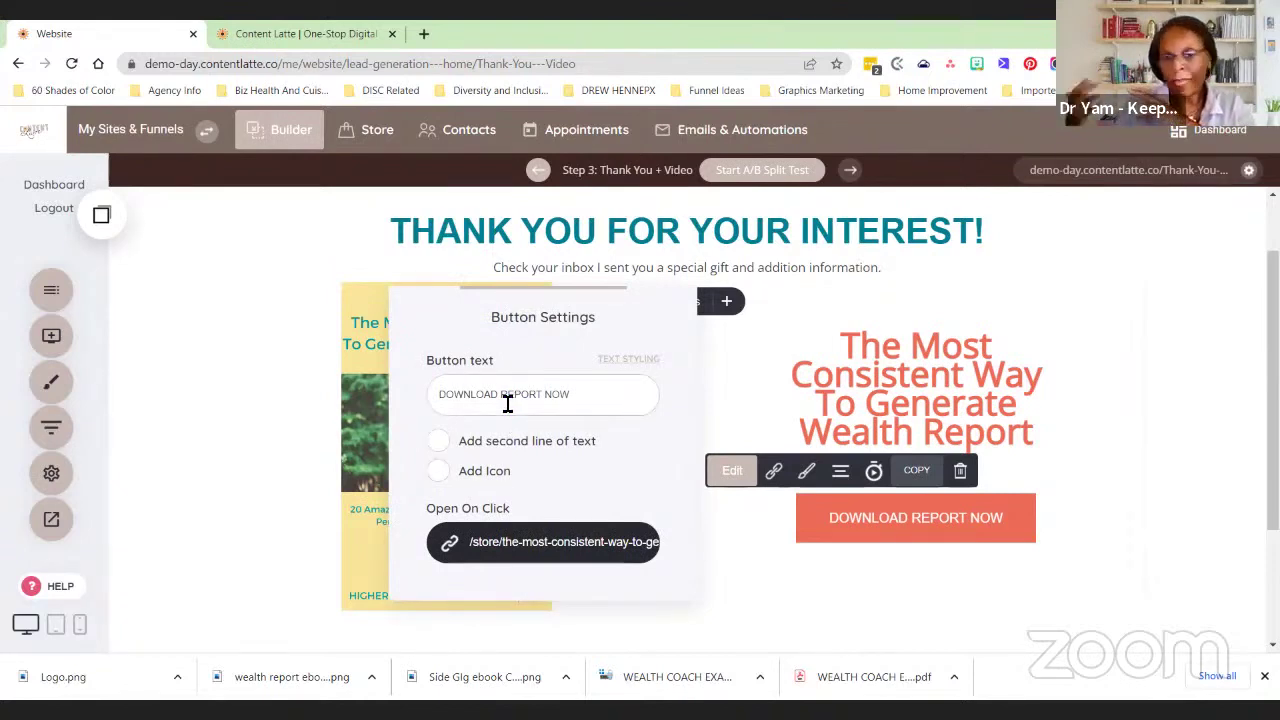
pyautogui.click(507, 545)
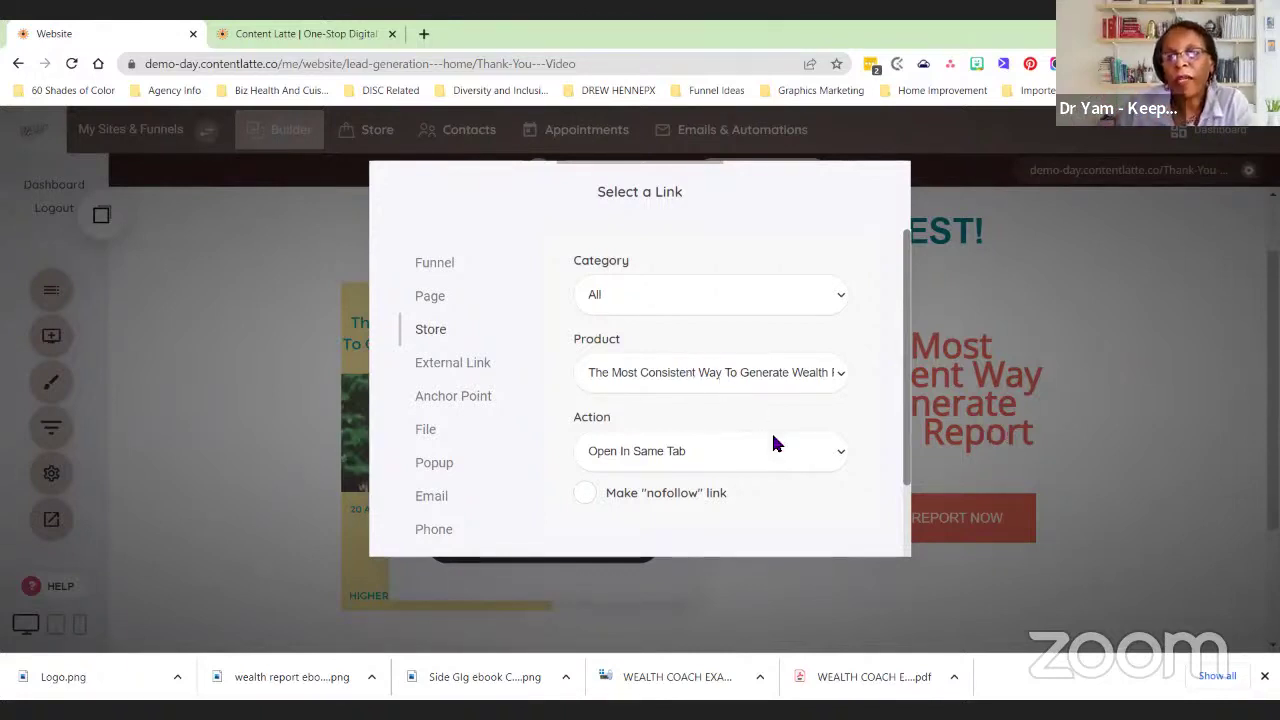
pyautogui.scroll(-1, 829, 366)
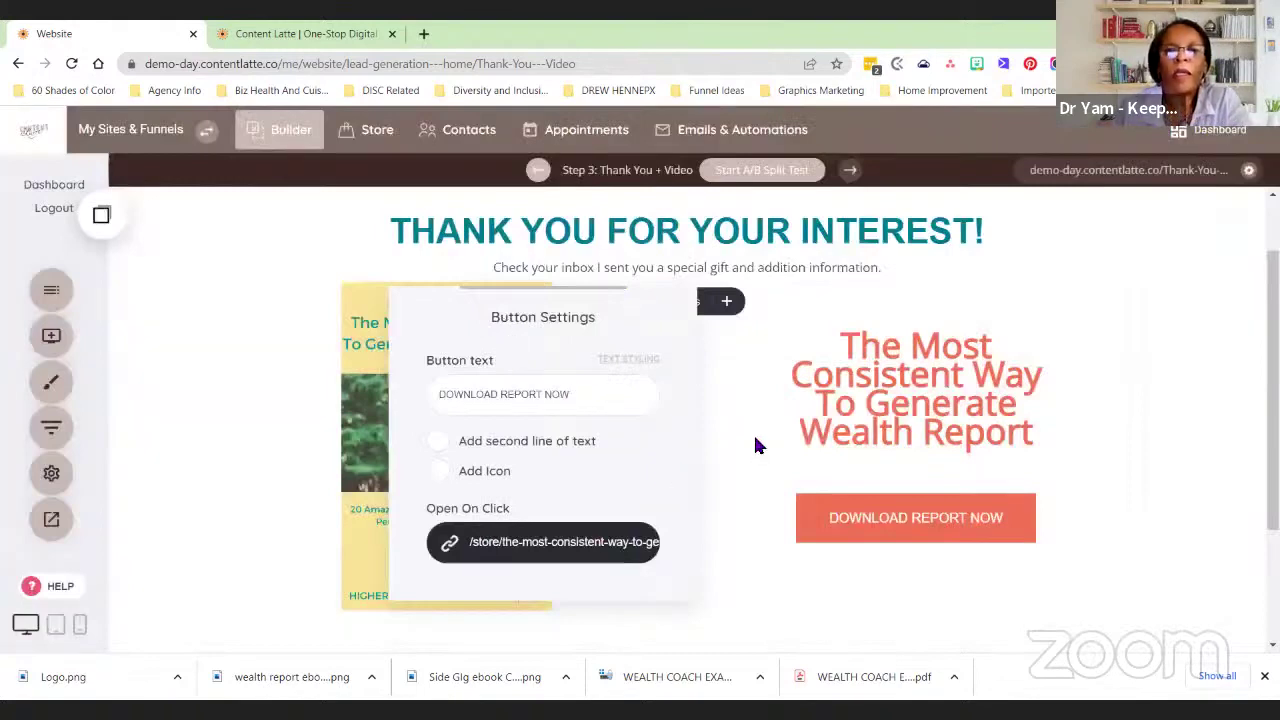
pyautogui.click(830, 386)
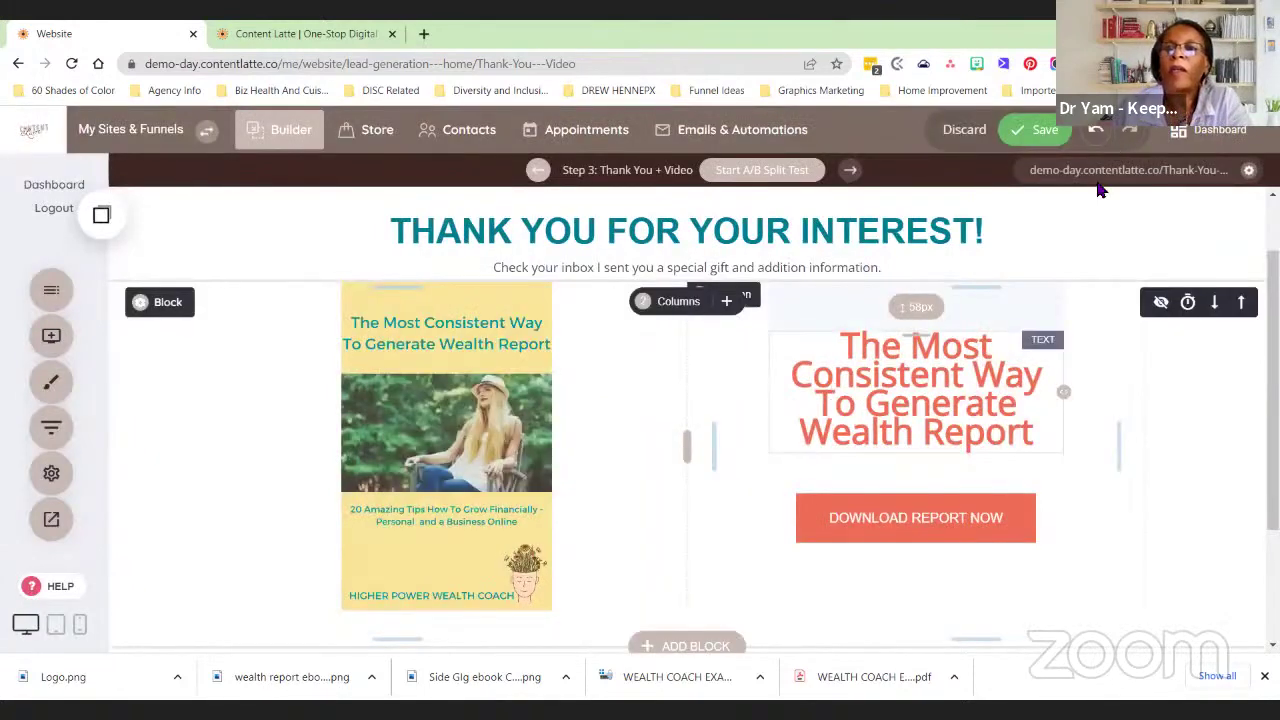
# Discard the Thank You page edits and check the two report column widths
pyautogui.click(958, 138)
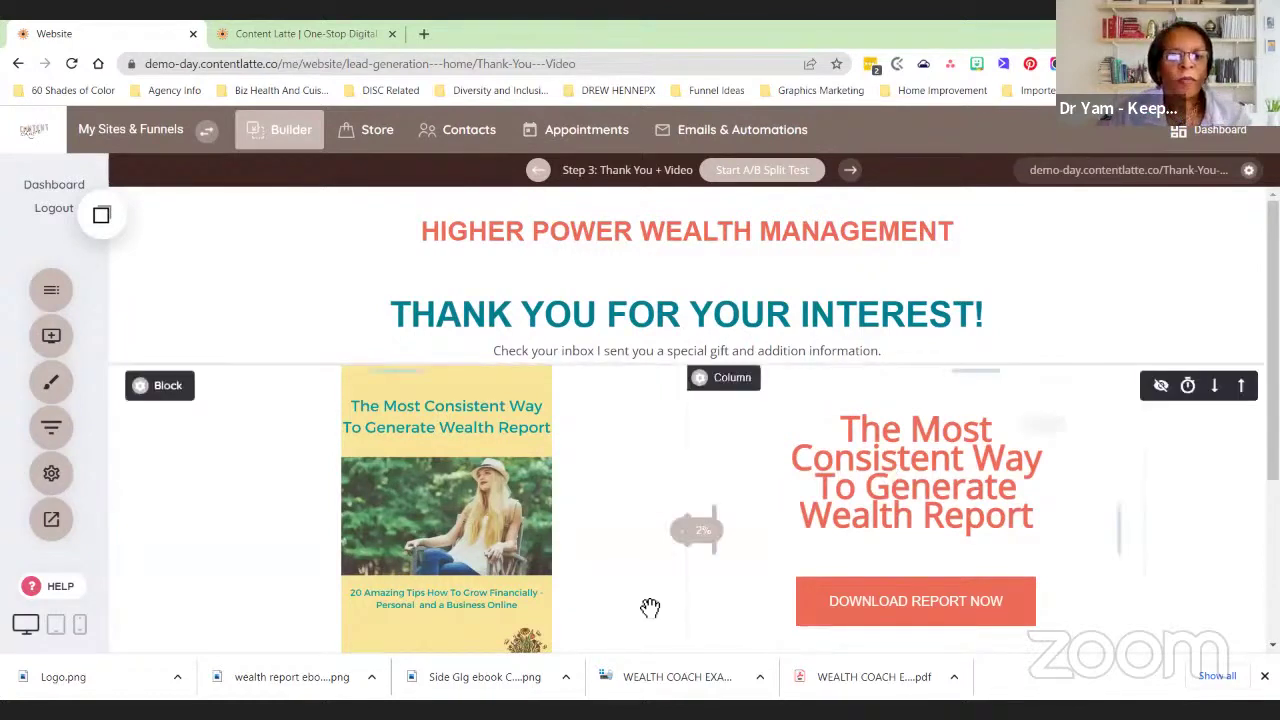
pyautogui.moveTo(707, 523); pyautogui.dragTo(709, 521)
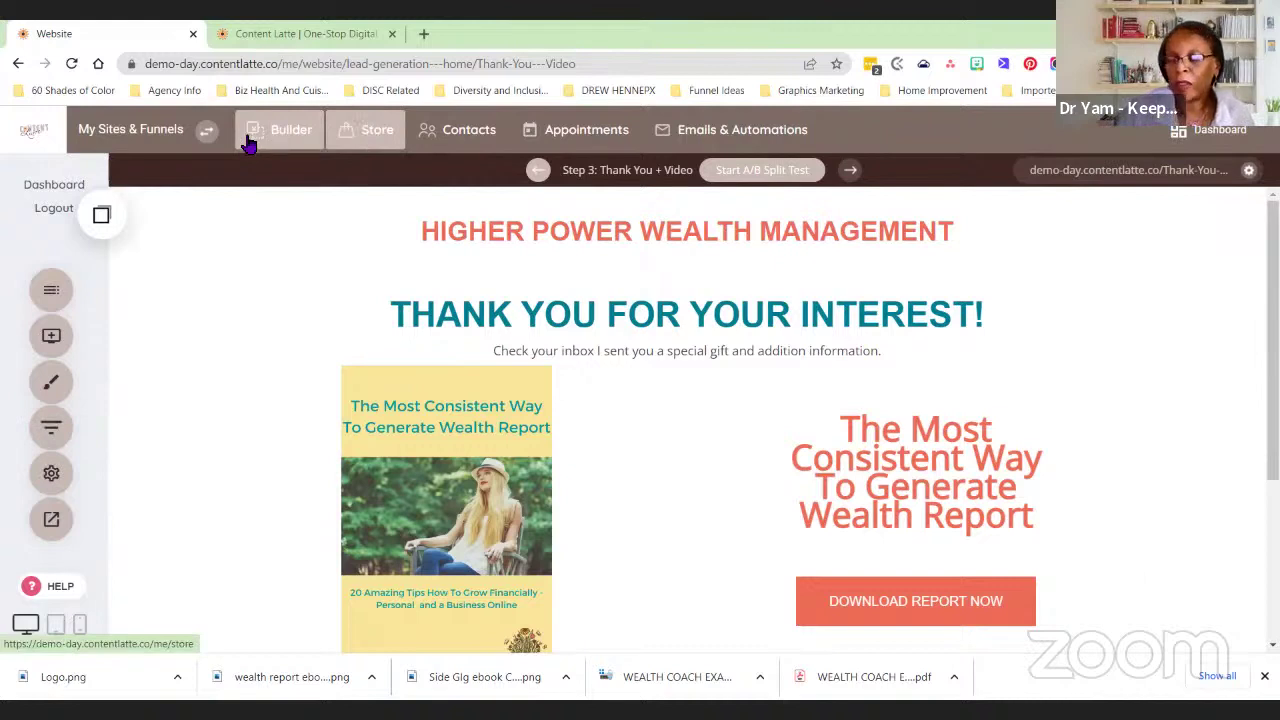
# Open the Store section and scroll through its Setup Your Store checklist
pyautogui.click(378, 130)
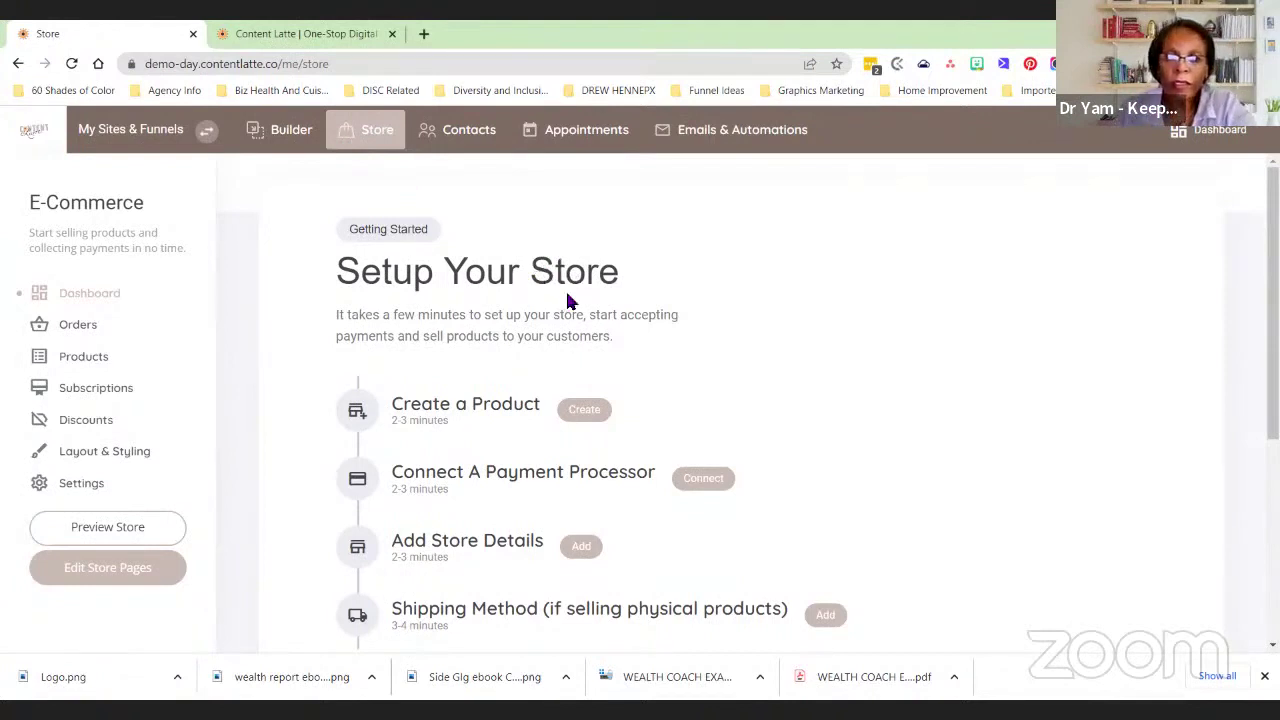
pyautogui.scroll(-1, 560, 340)
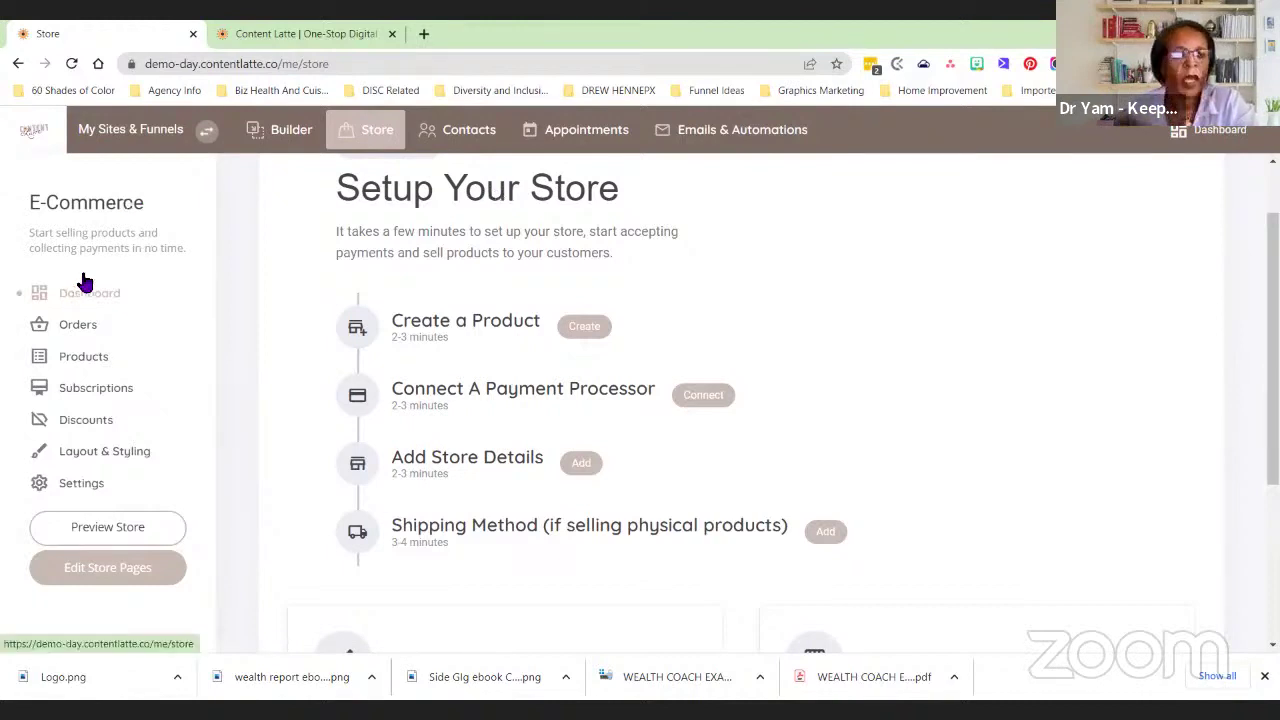
# Go to the store's Products list and start adding a new product
pyautogui.click(80, 330)
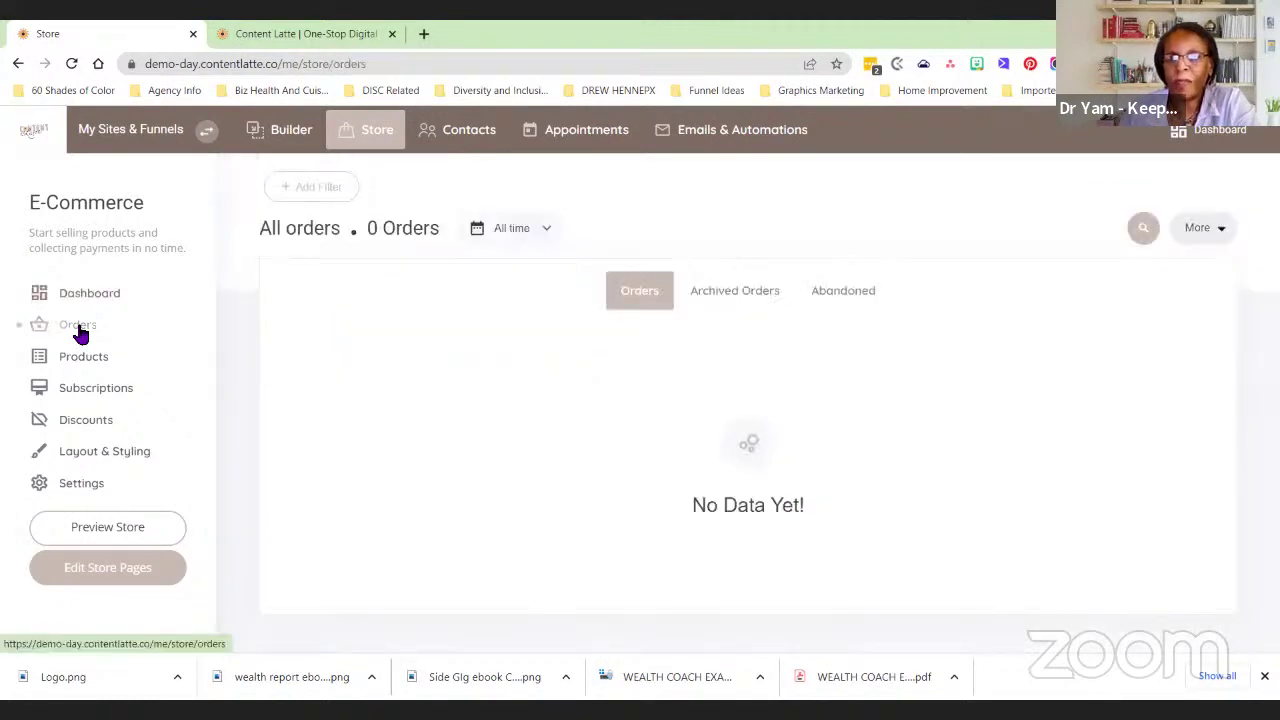
pyautogui.click(90, 360)
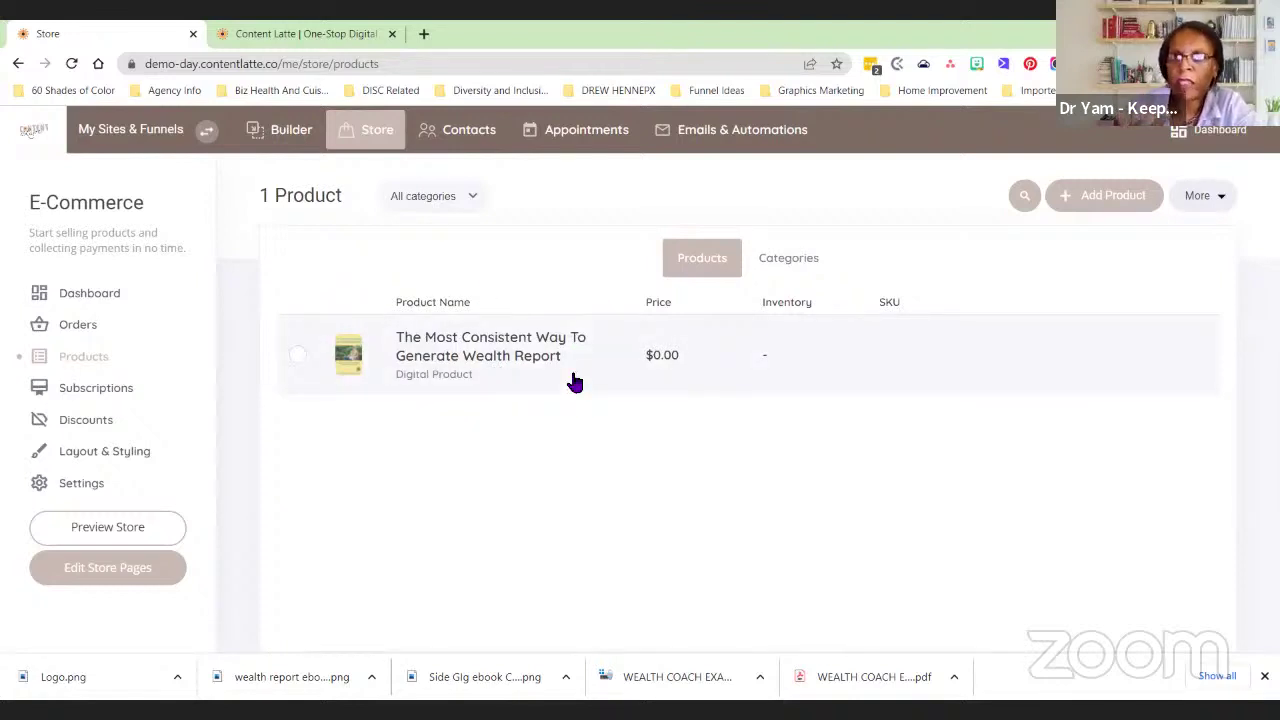
pyautogui.click(1097, 198)
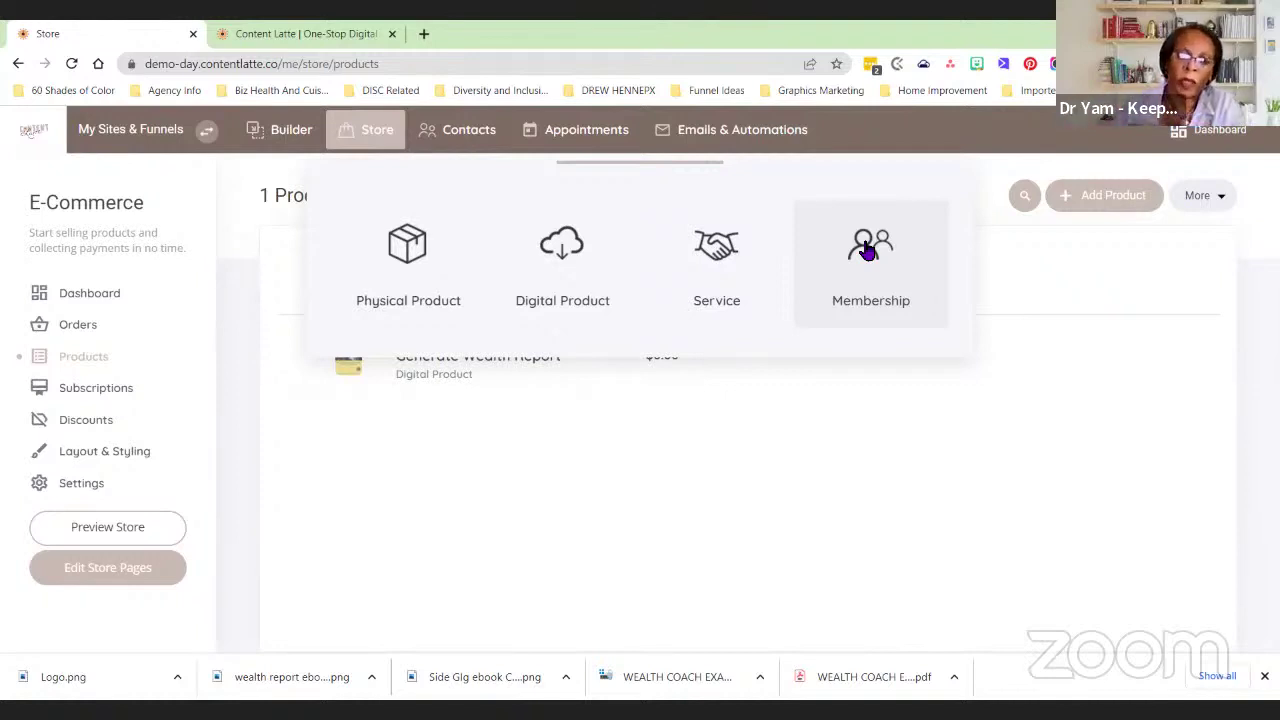
pyautogui.click(557, 287)
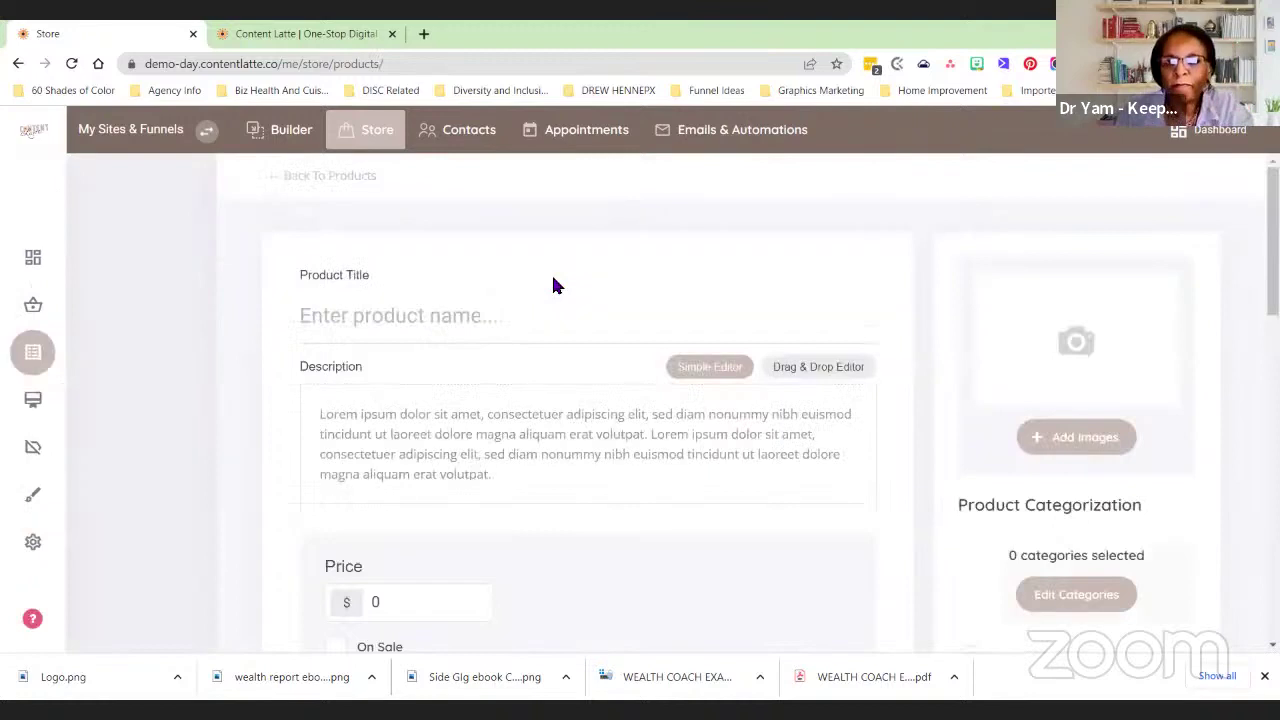
pyautogui.click(521, 317)
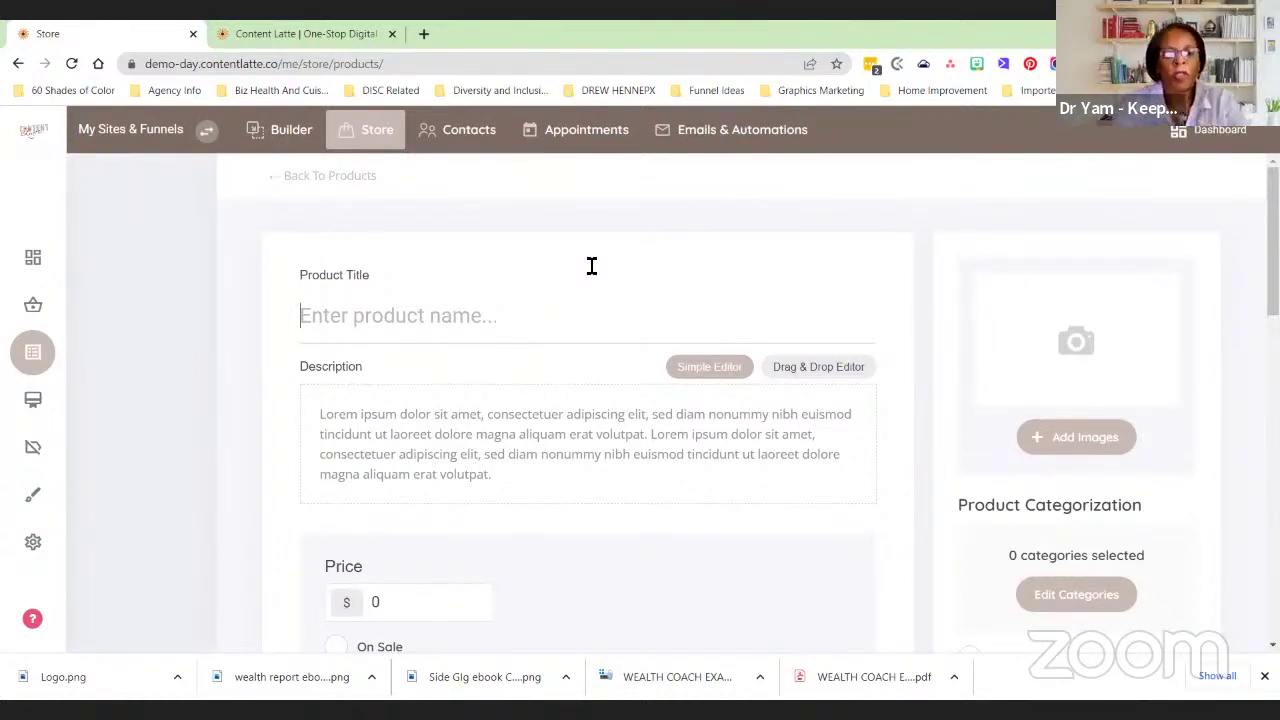
pyautogui.write('Demo Day Product')
pyautogui.tripleClick(377, 425)
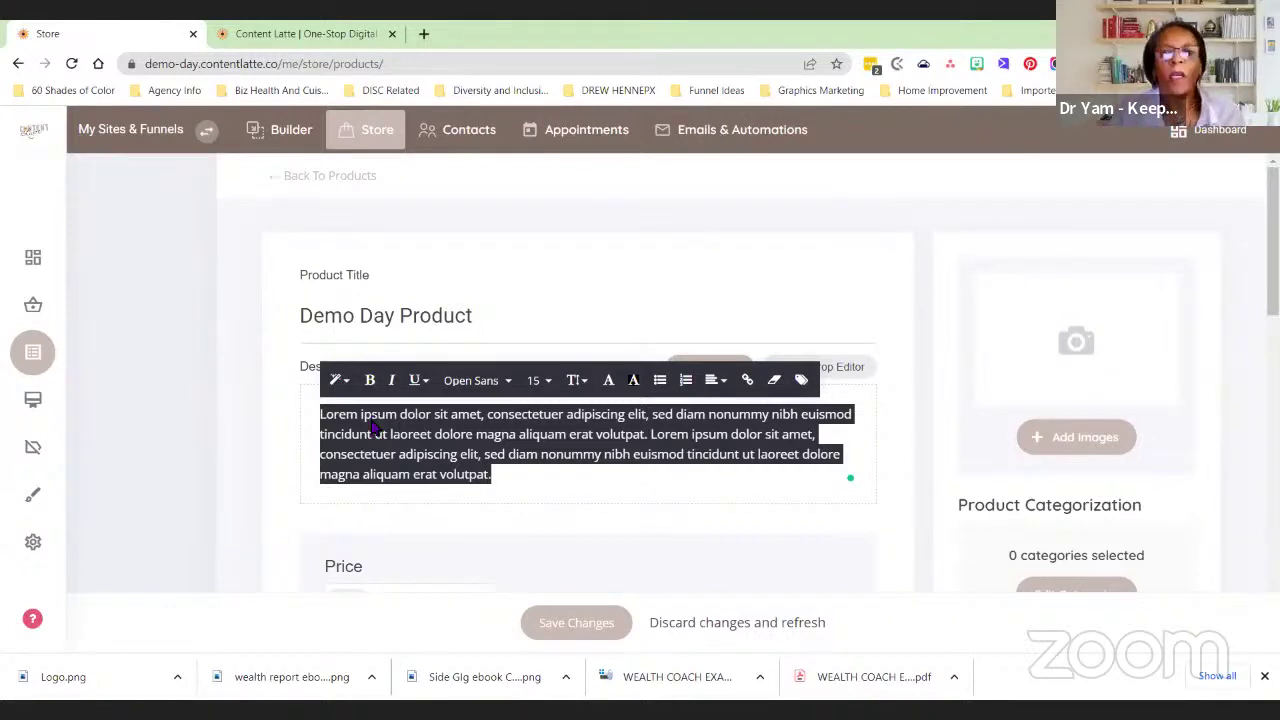
pyautogui.scroll(-1, 840, 326)
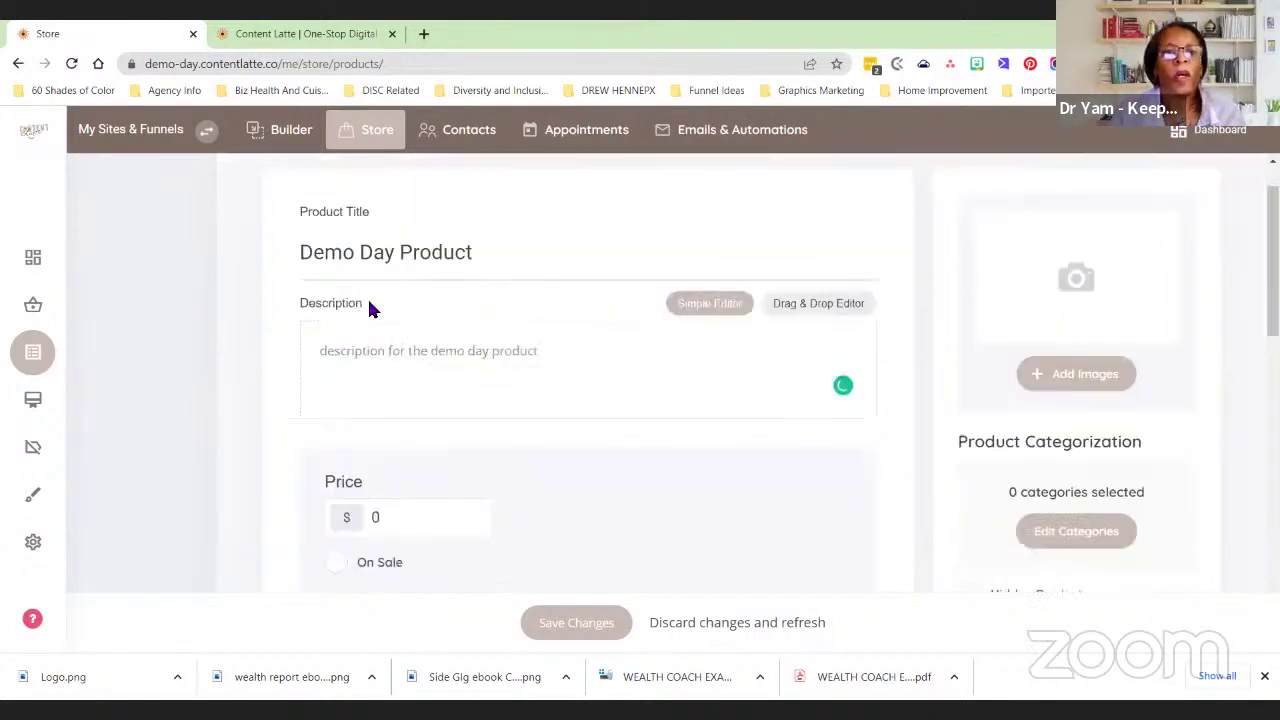
pyautogui.scroll(-3, 457, 277)
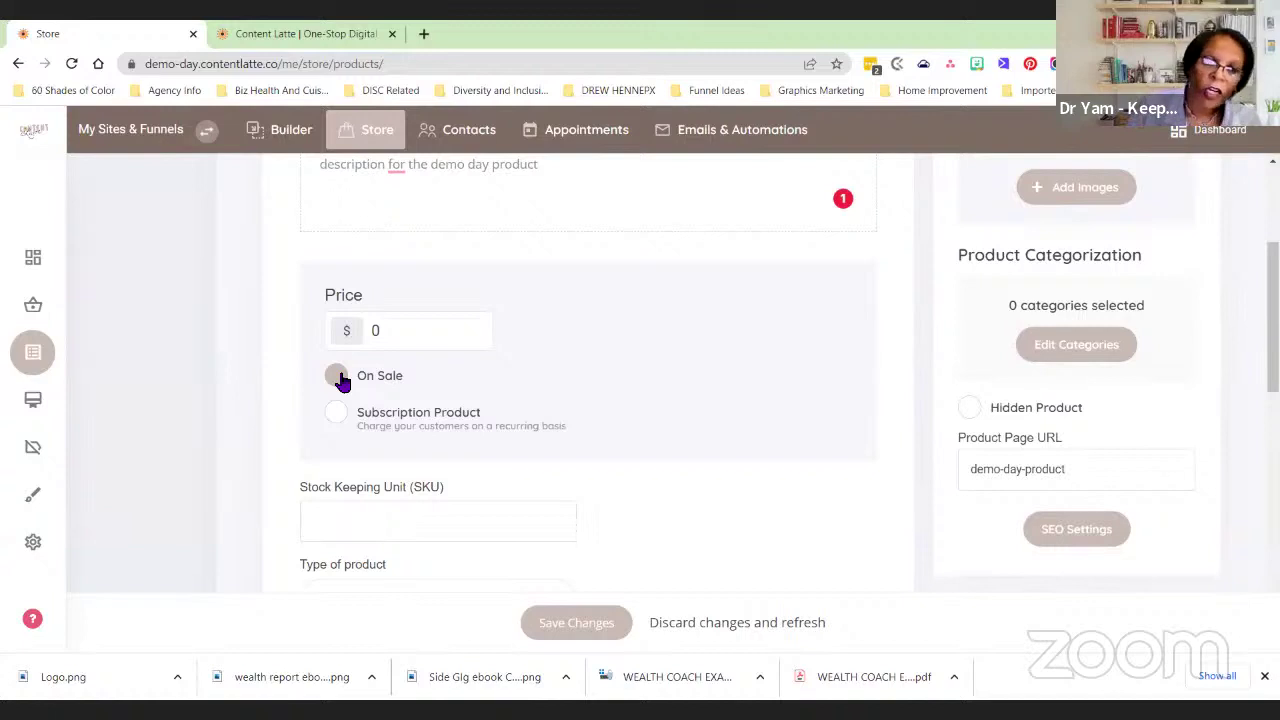
# Price the Demo Day Product at $17, switch On Sale on, and set a $5 sale price
pyautogui.doubleClick(383, 334)
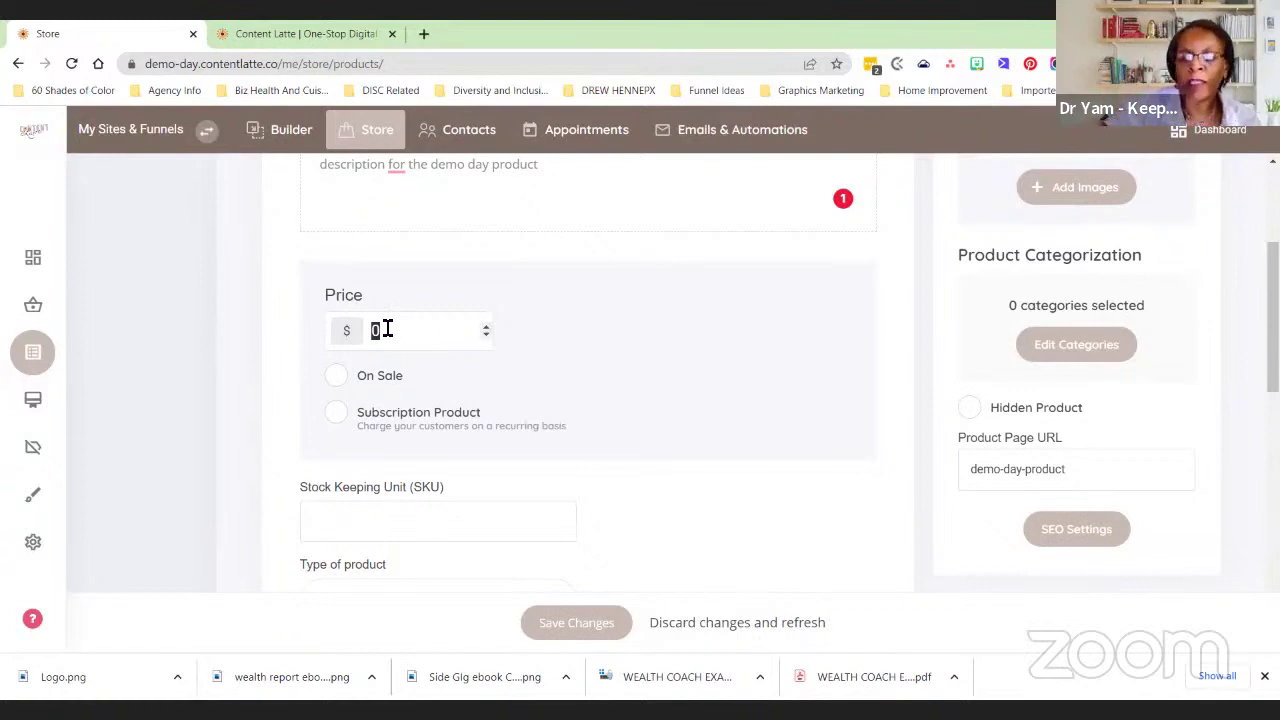
pyautogui.write('17')
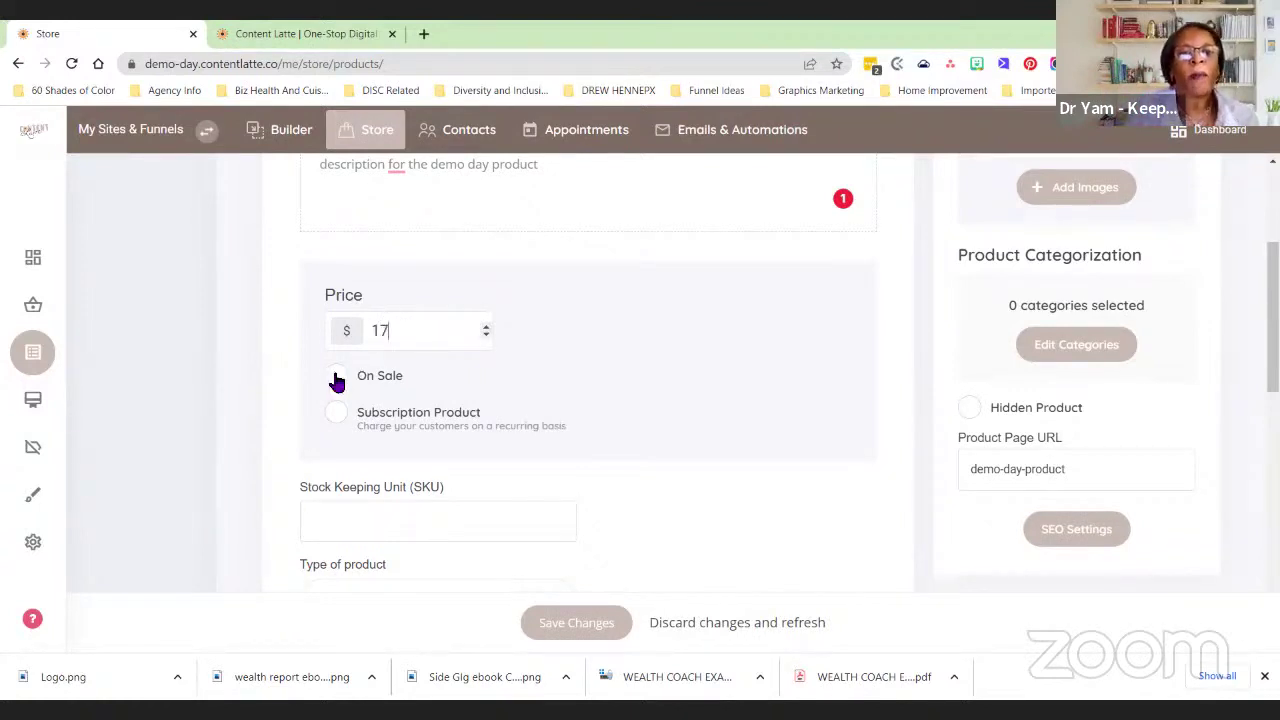
pyautogui.click(337, 379)
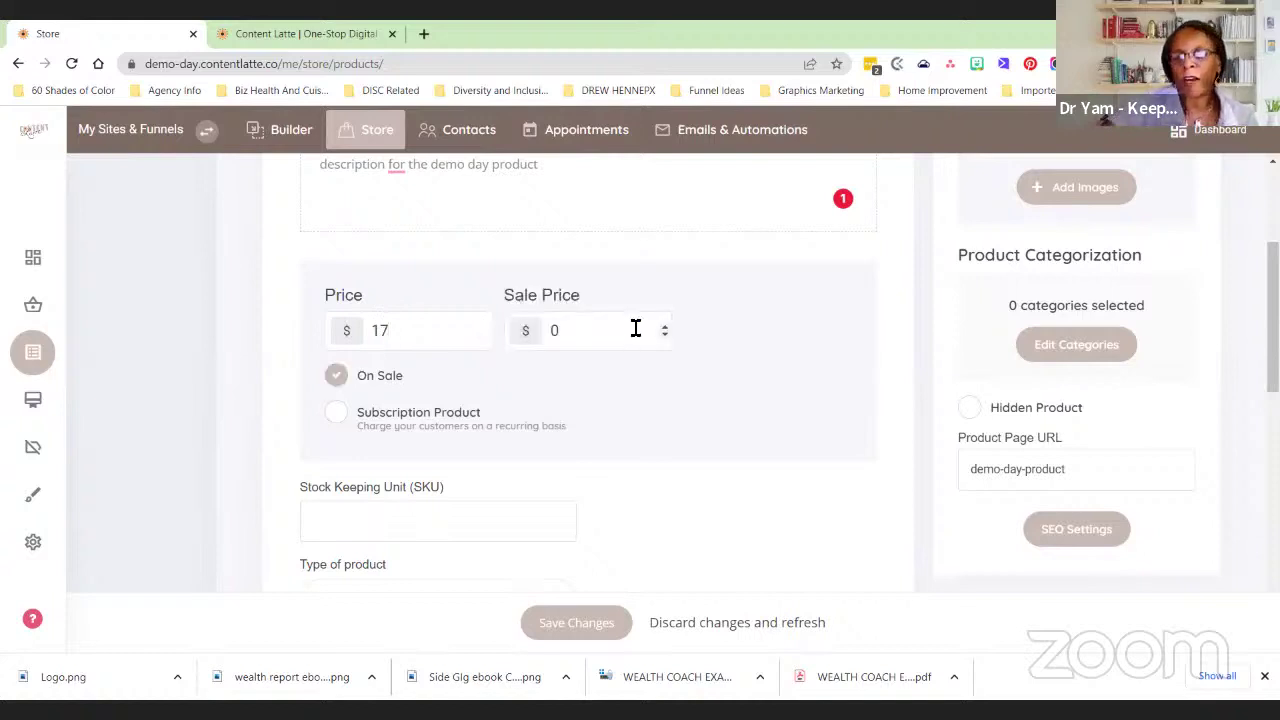
pyautogui.write('5')
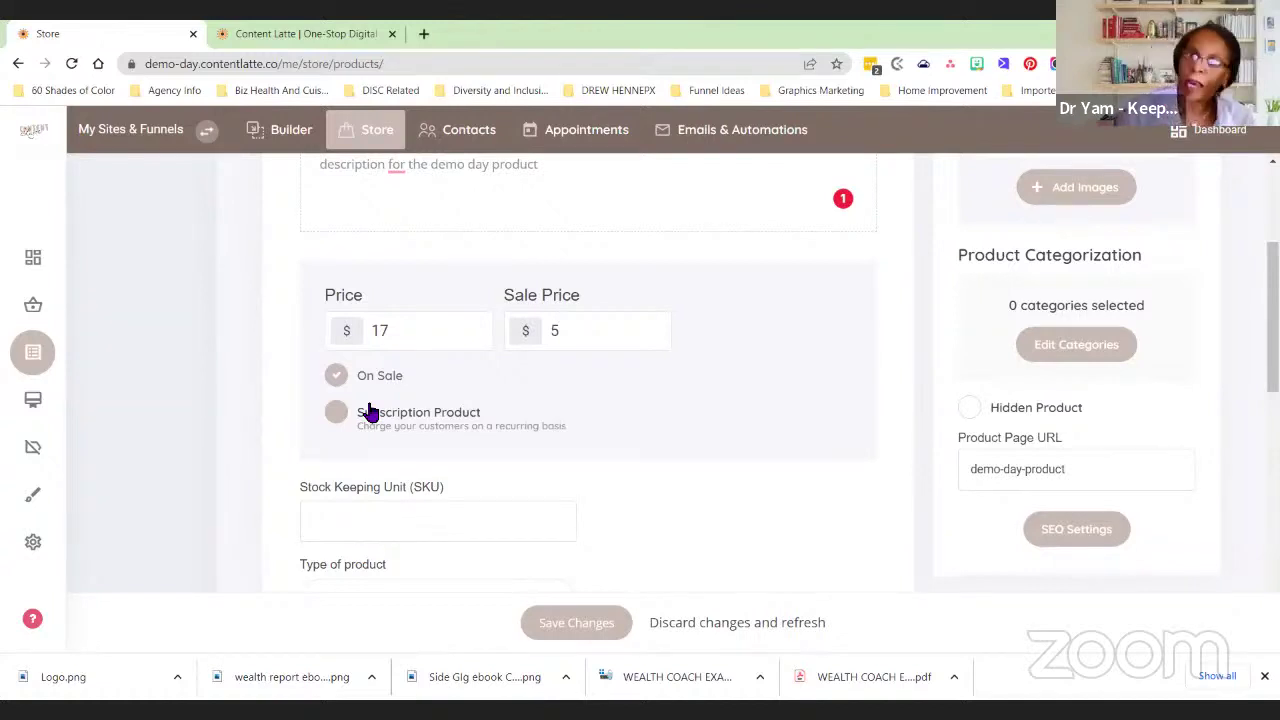
pyautogui.scroll(-2, 623, 446)
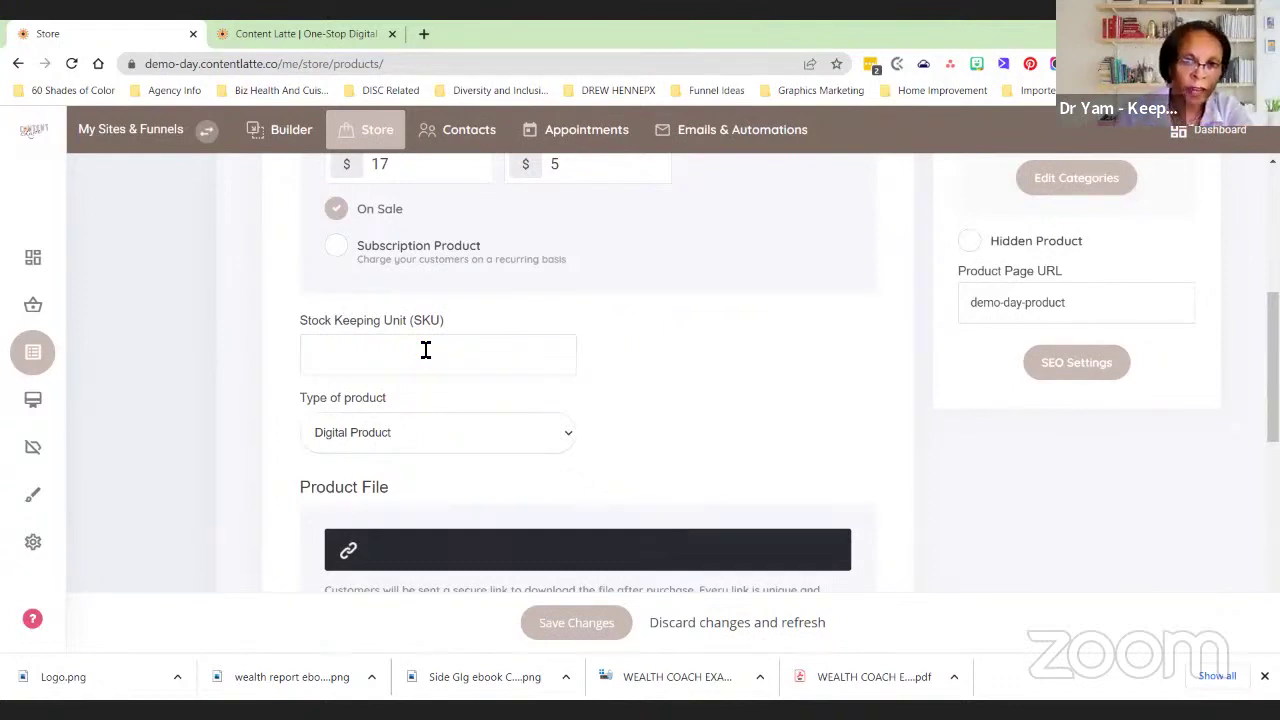
pyautogui.click(447, 443)
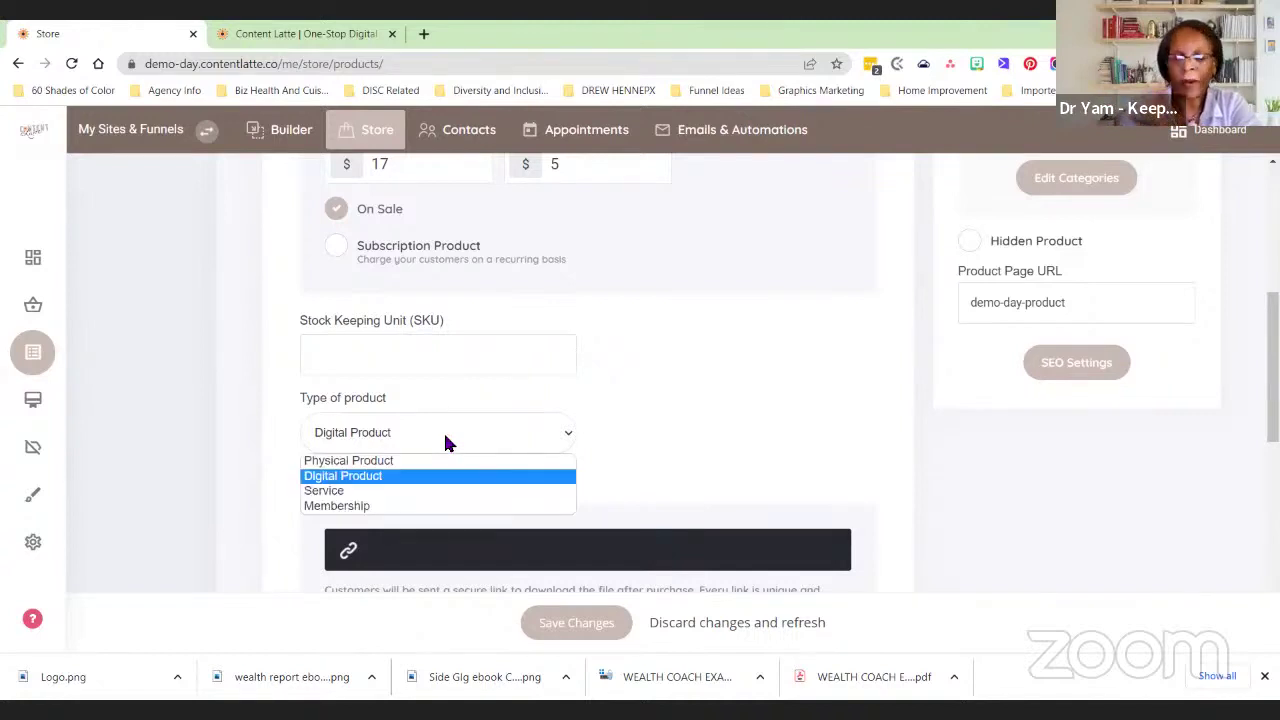
pyautogui.click(740, 430)
pyautogui.scroll(-2, 686, 431)
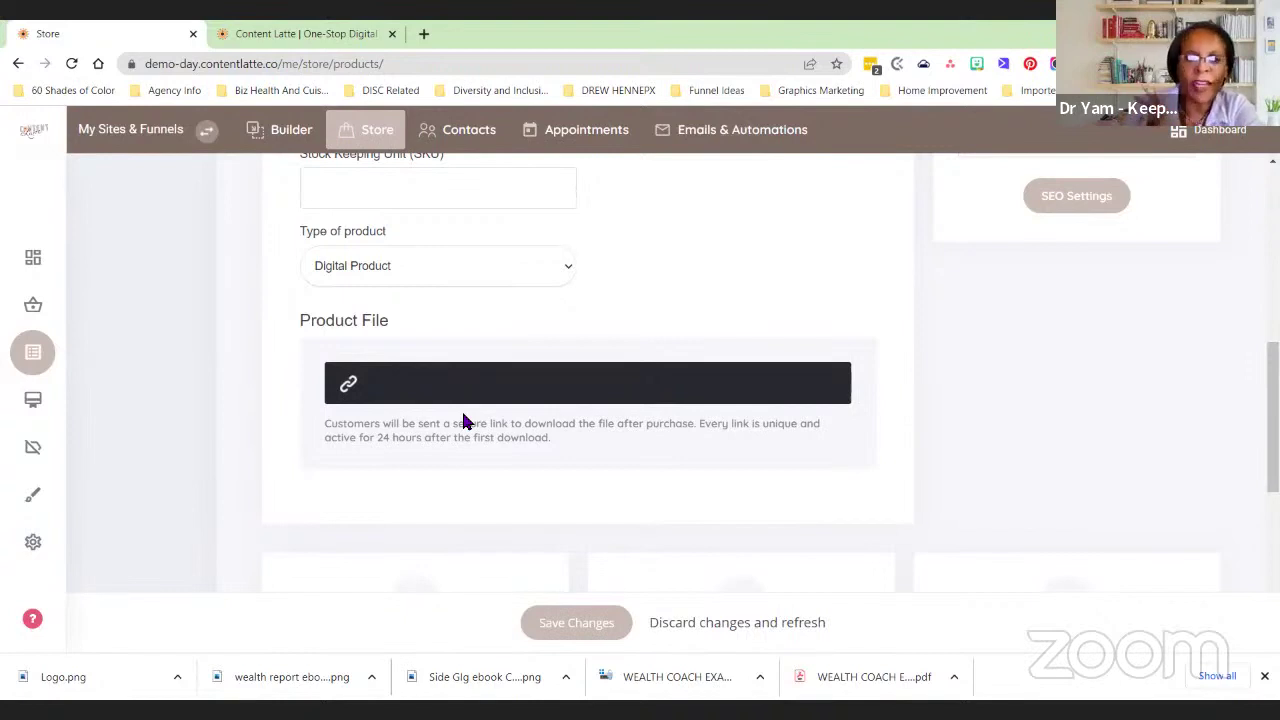
# Attach WEALTH COACH EXAMPLE LEAD MAGNET.pdf as the product's downloadable file
pyautogui.click(410, 388)
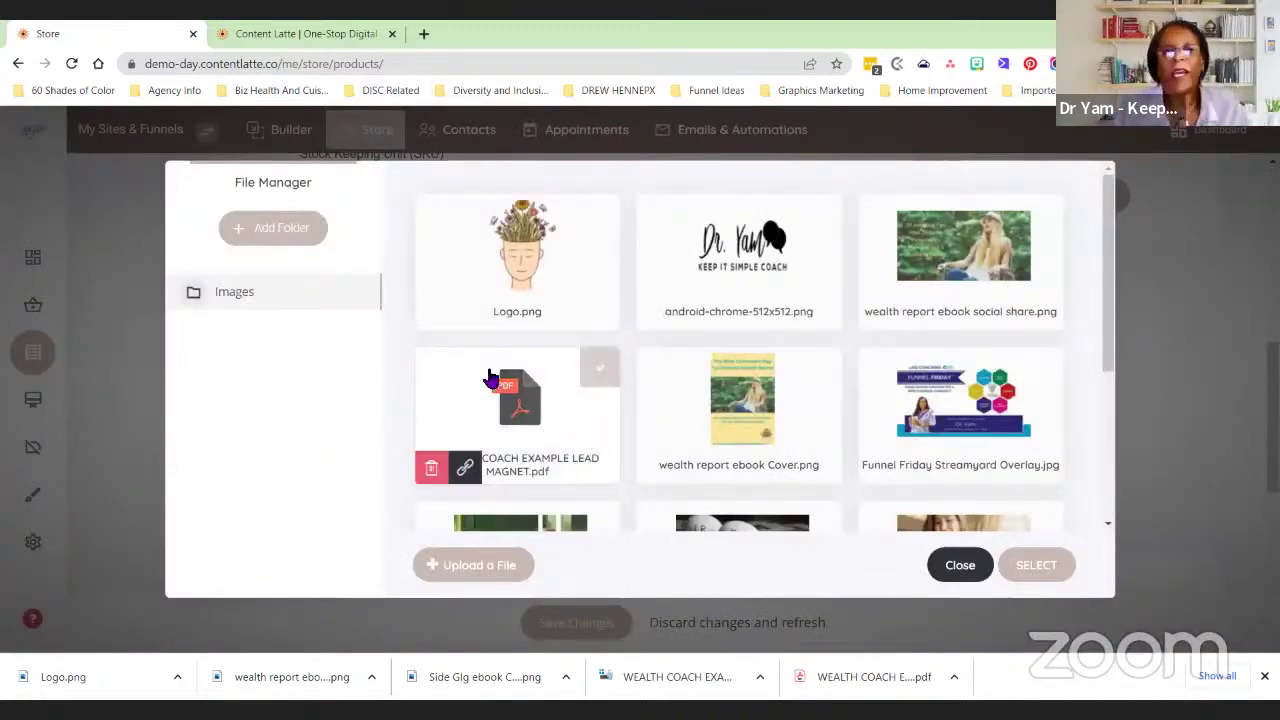
pyautogui.click(1040, 566)
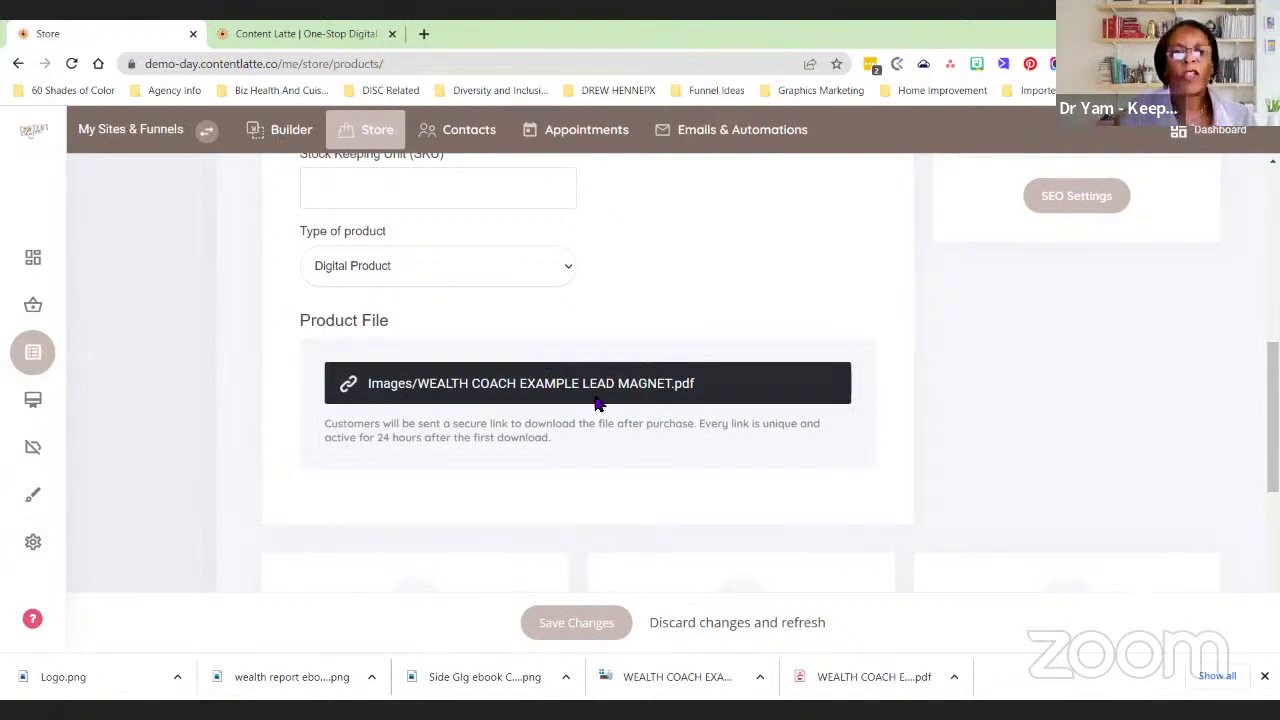
pyautogui.scroll(-3, 742, 454)
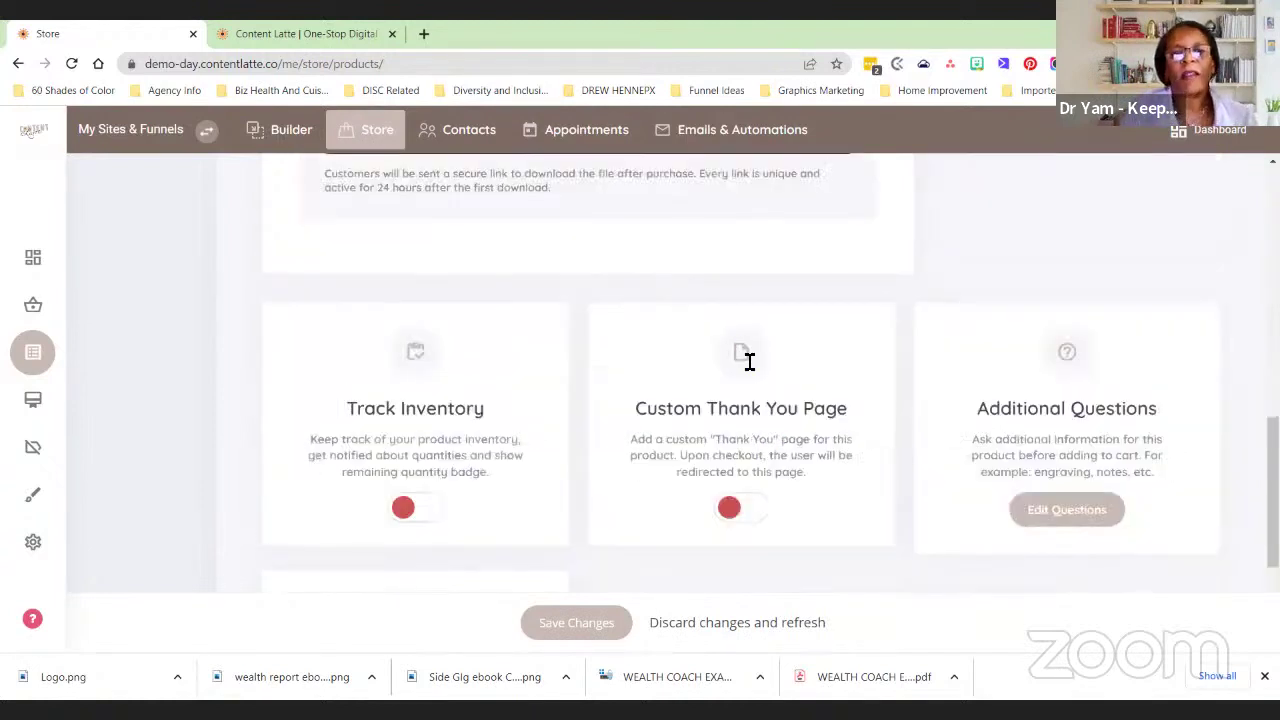
pyautogui.scroll(-1, 750, 355)
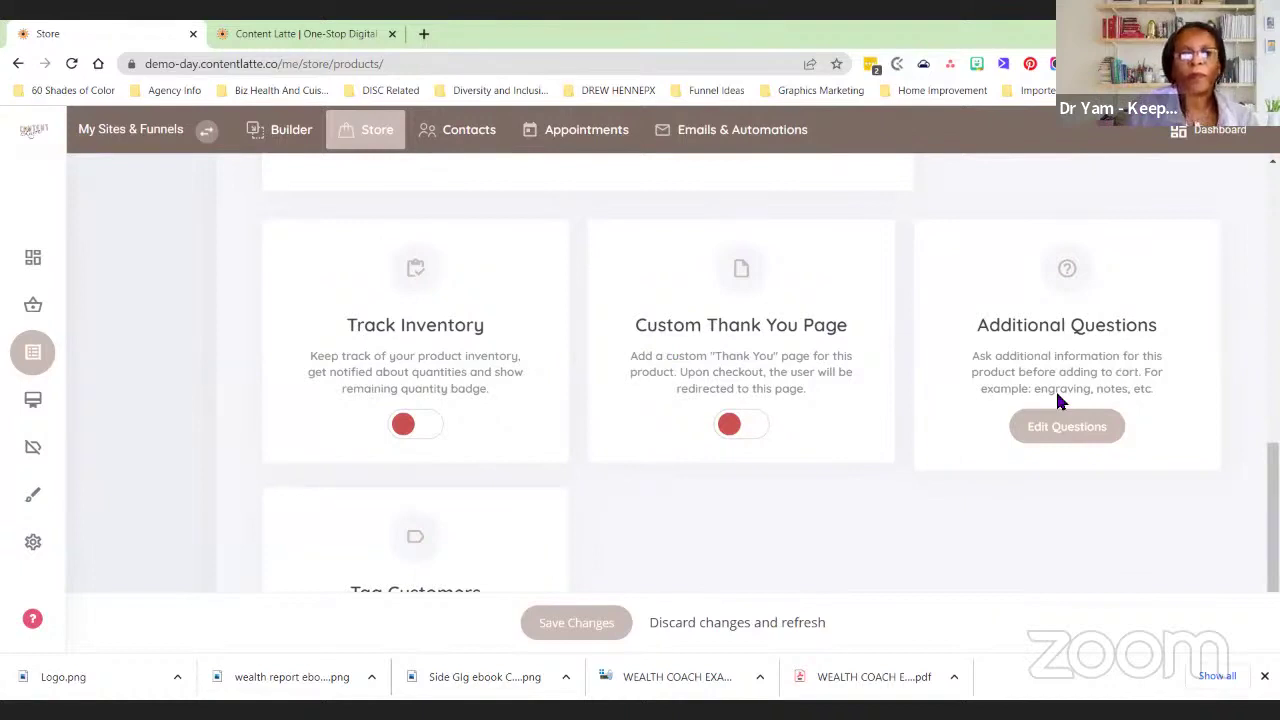
pyautogui.scroll(-2, 916, 494)
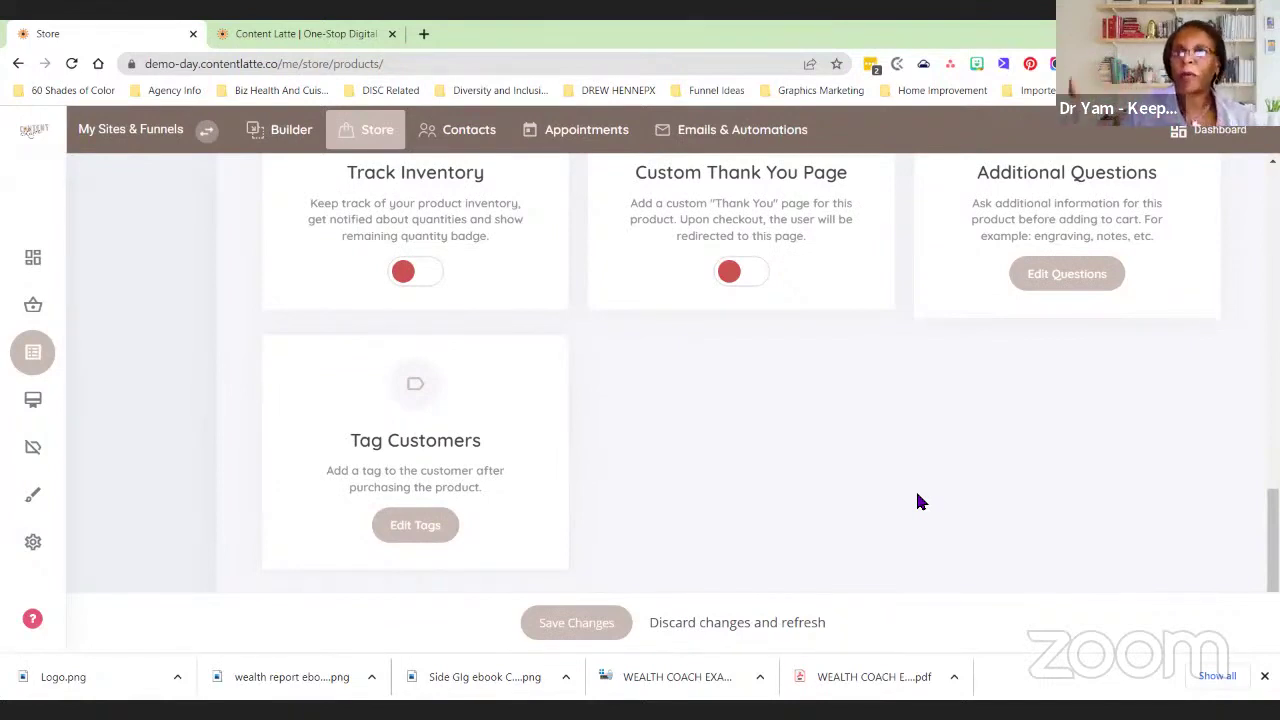
# Give buyers a new 'Demo Day Project' tag and save the product changes
pyautogui.click(447, 538)
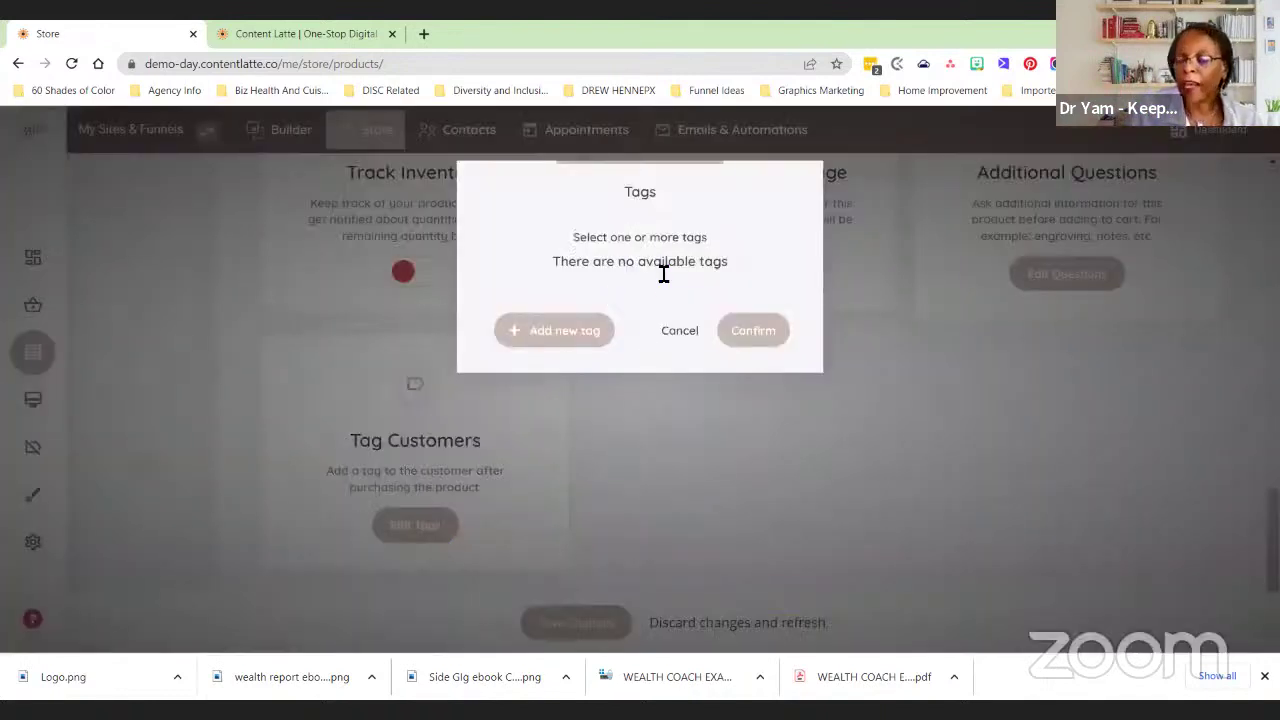
pyautogui.click(560, 340)
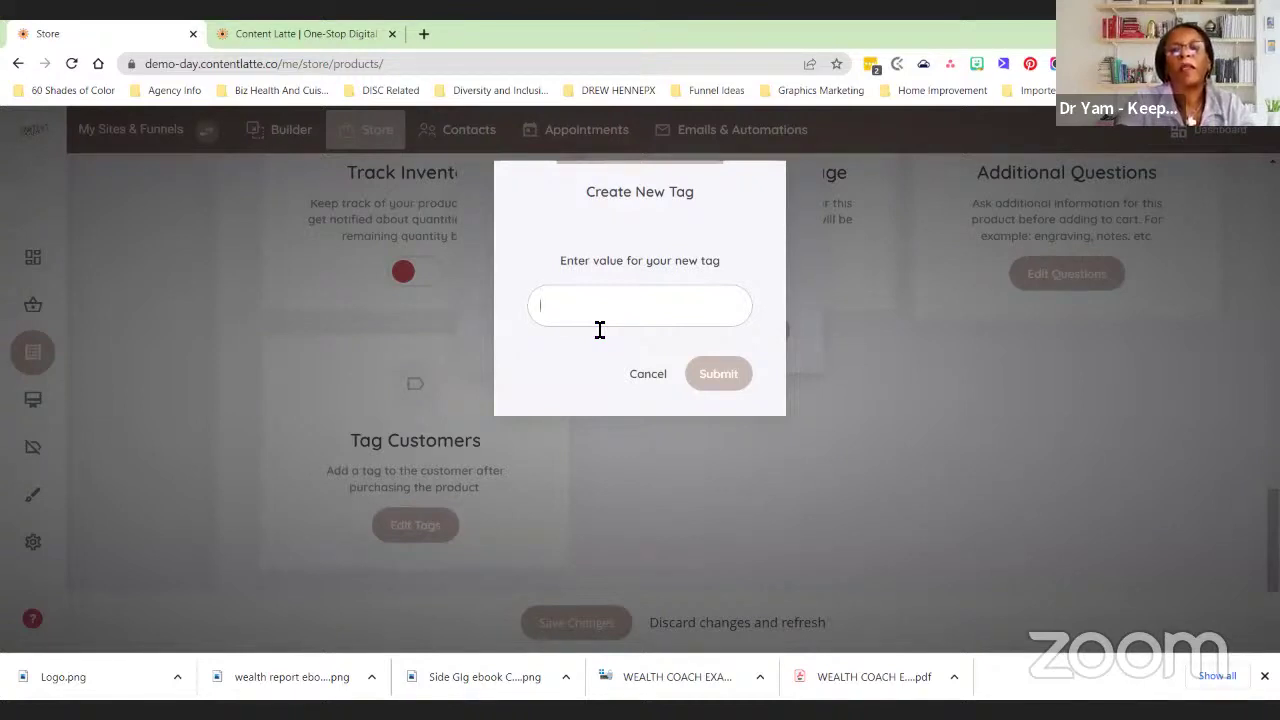
pyautogui.write('Demo Day Project')
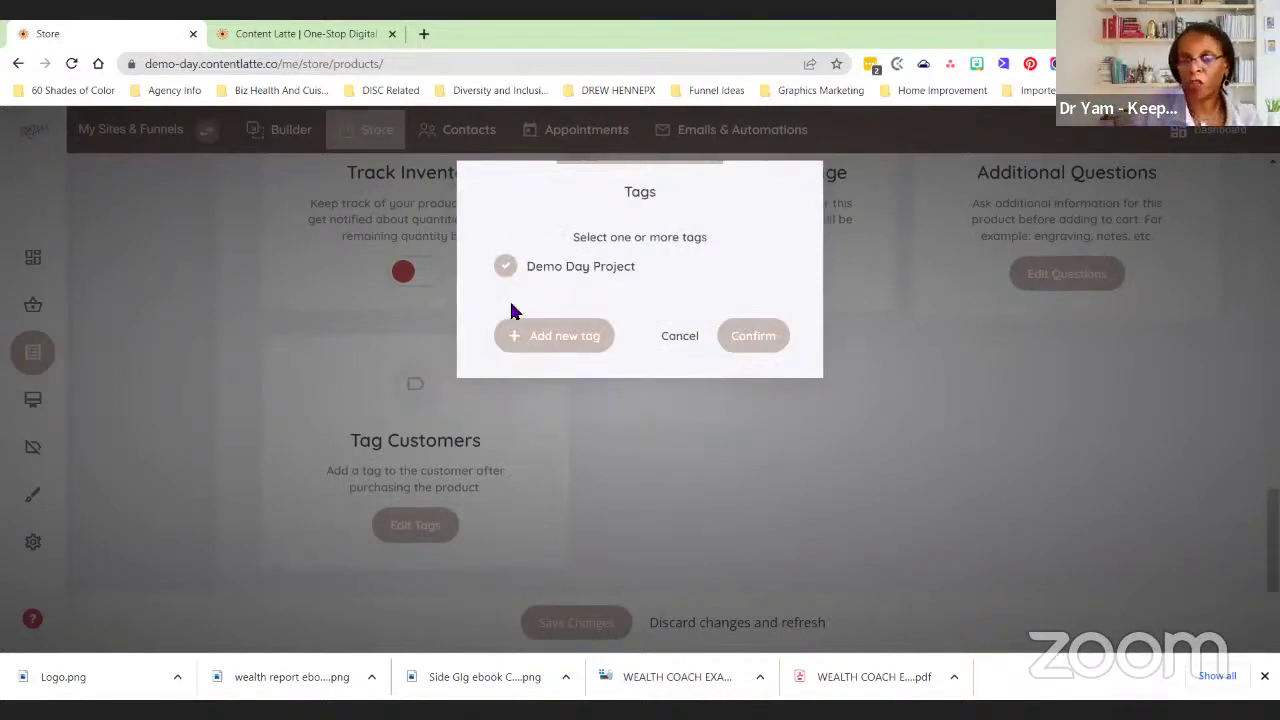
pyautogui.click(749, 334)
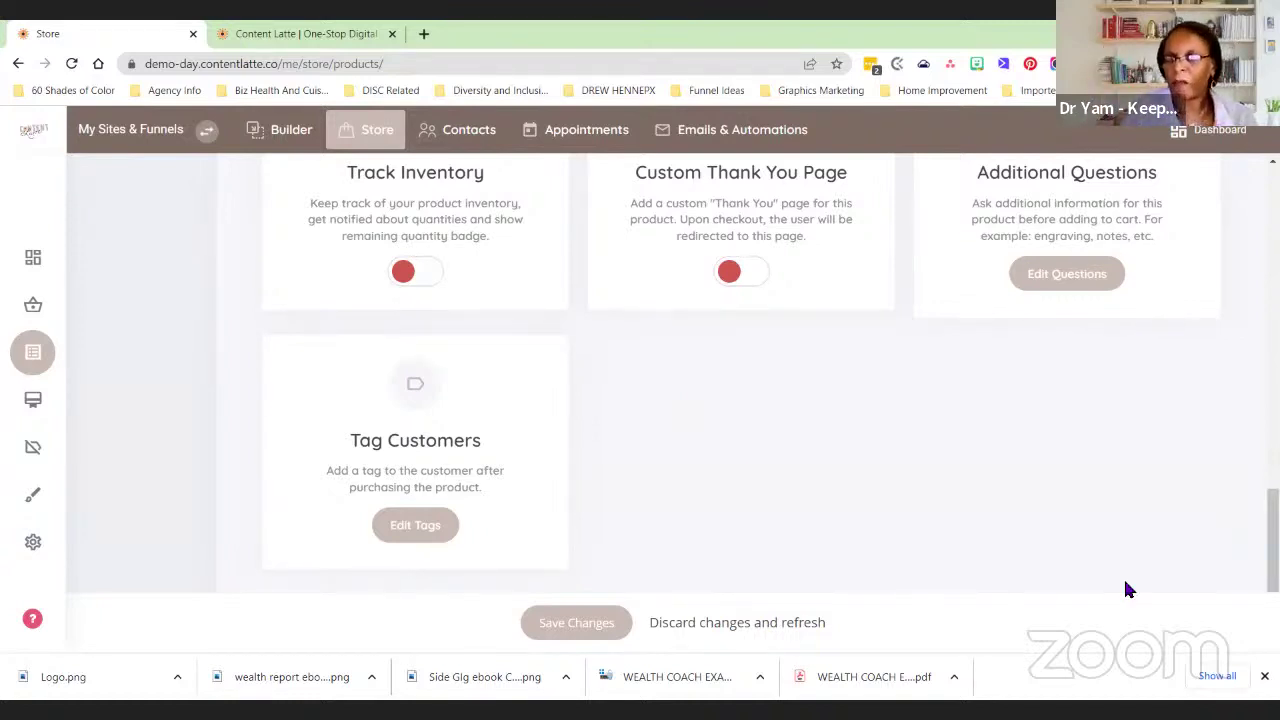
pyautogui.click(598, 630)
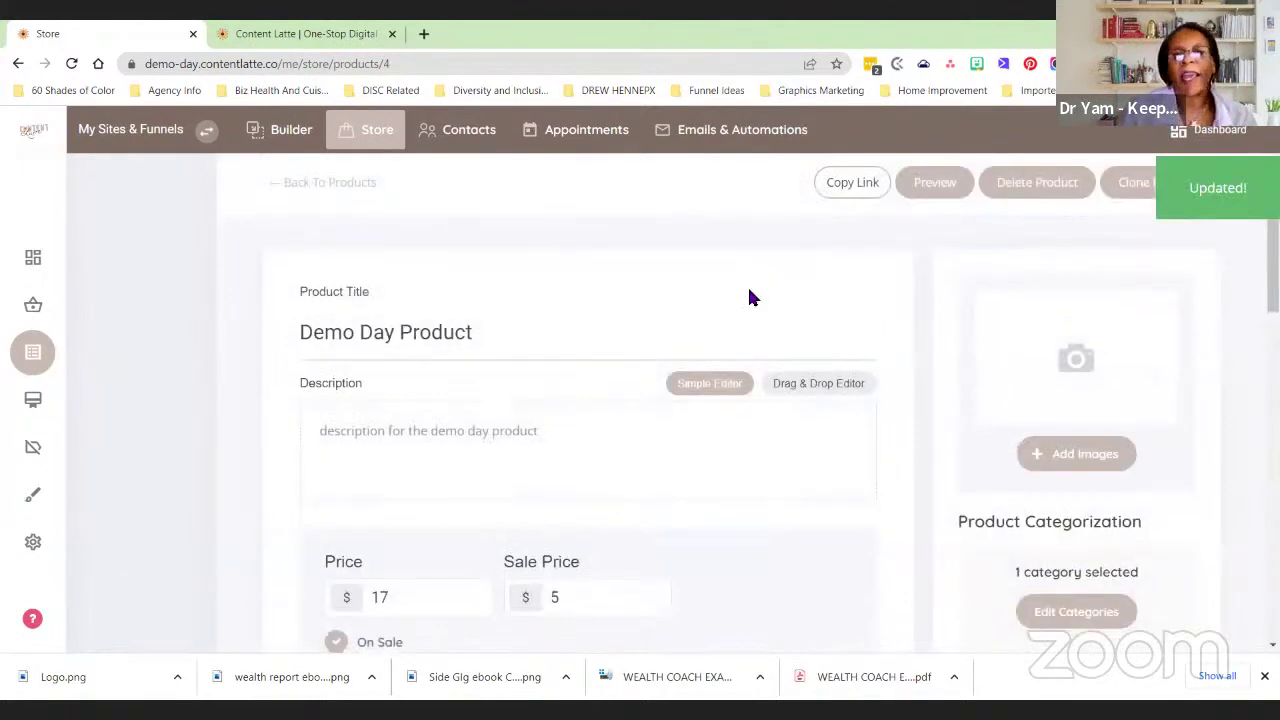
# Add the wealth report ebook cover from uploaded files as the product image
pyautogui.scroll(-2, 855, 396)
pyautogui.scroll(2, 1083, 370)
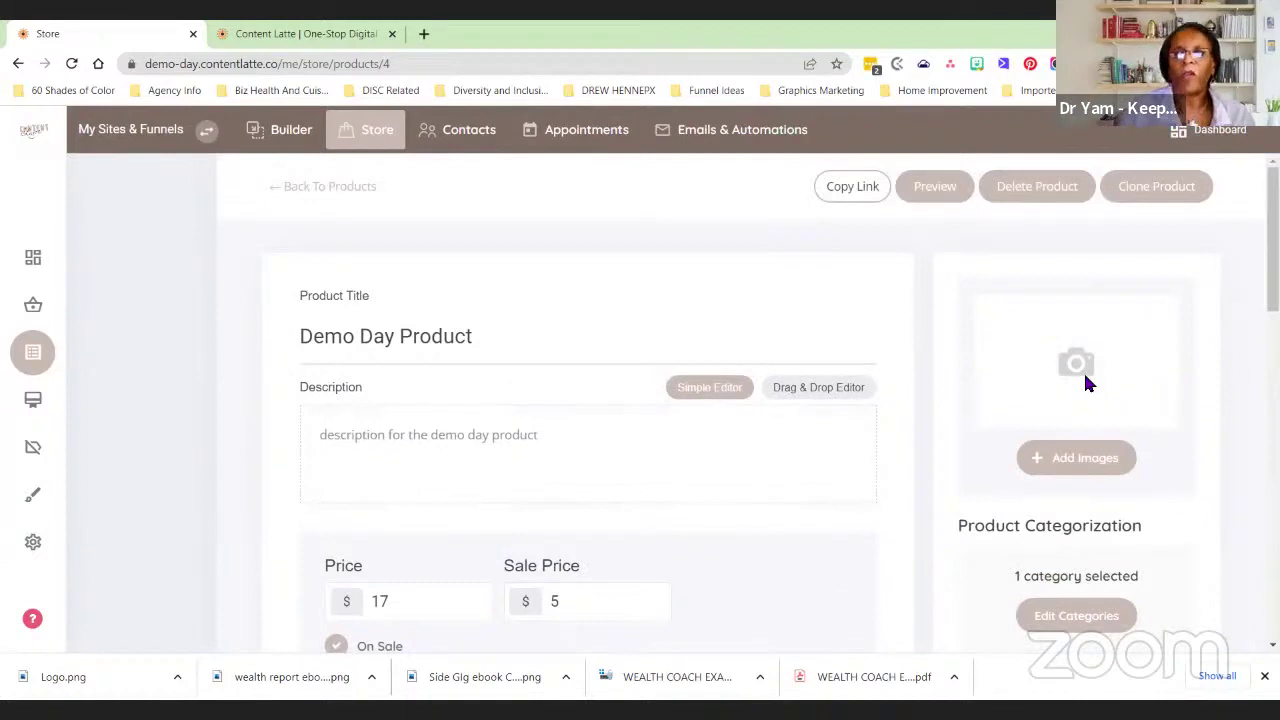
pyautogui.click(1077, 461)
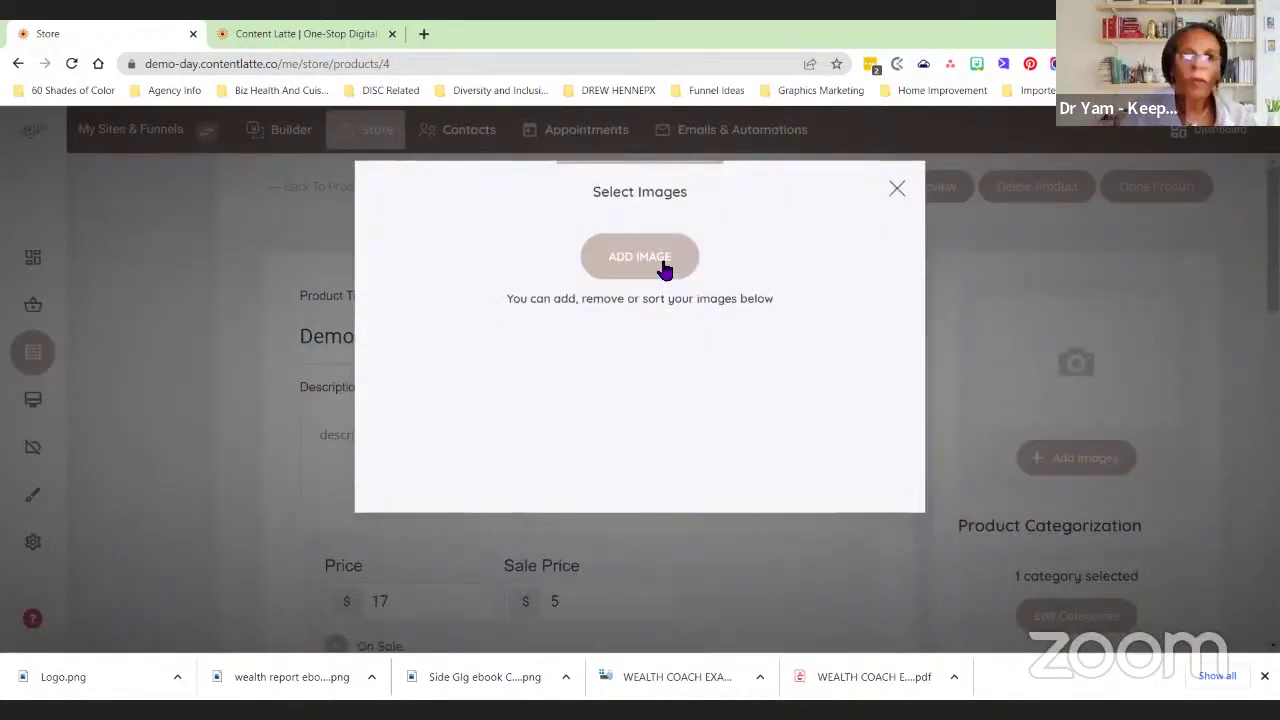
pyautogui.click(650, 262)
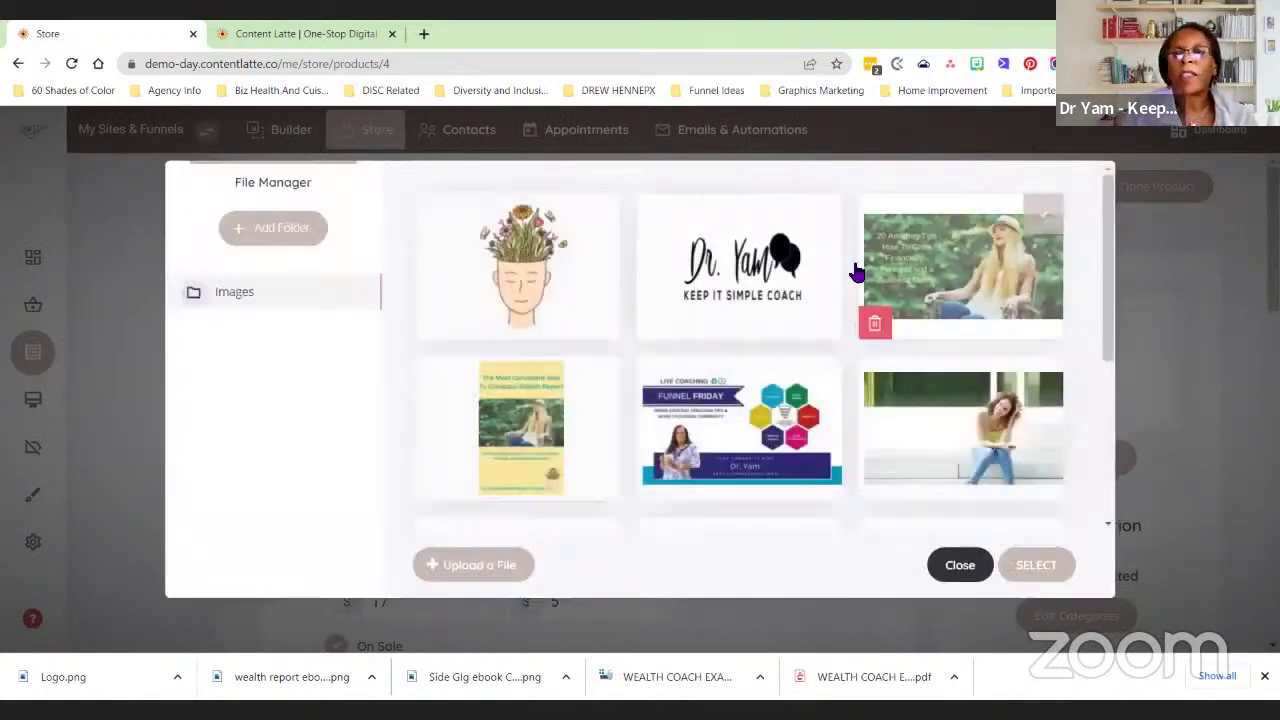
pyautogui.click(520, 430)
pyautogui.click(1046, 564)
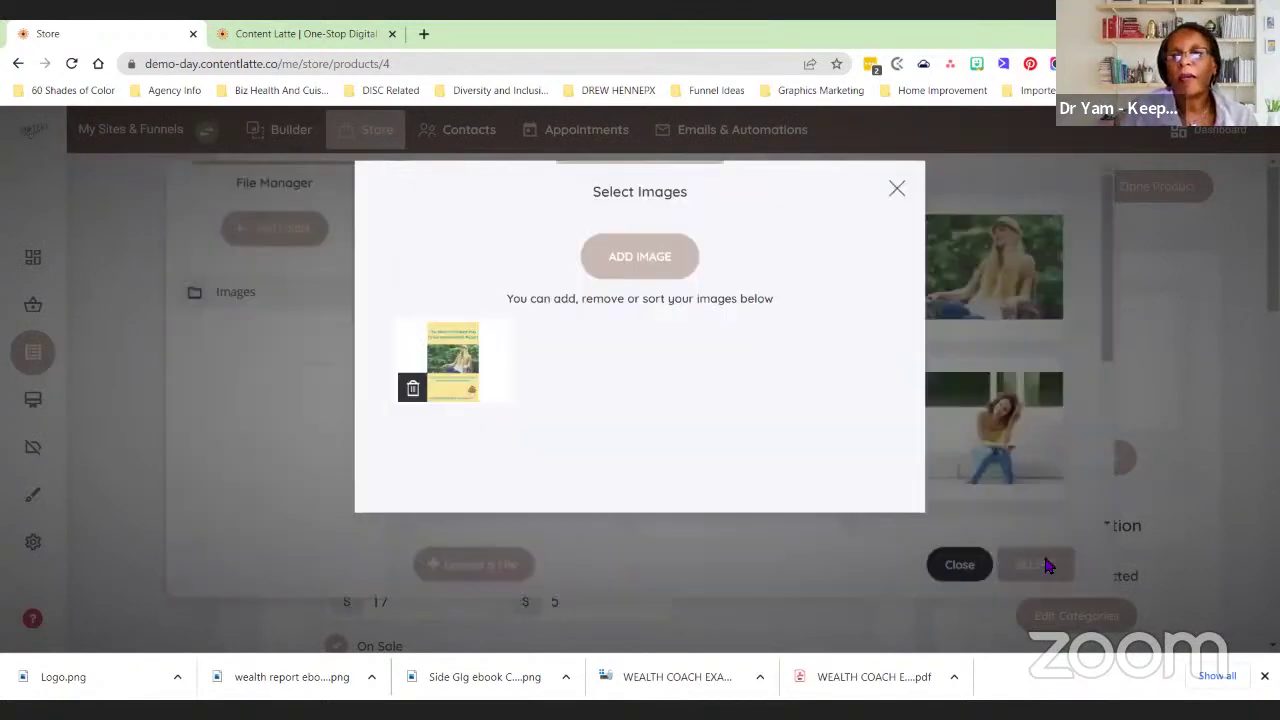
# Add a second copy of the ebook cover and close the Select Images window
pyautogui.click(605, 254)
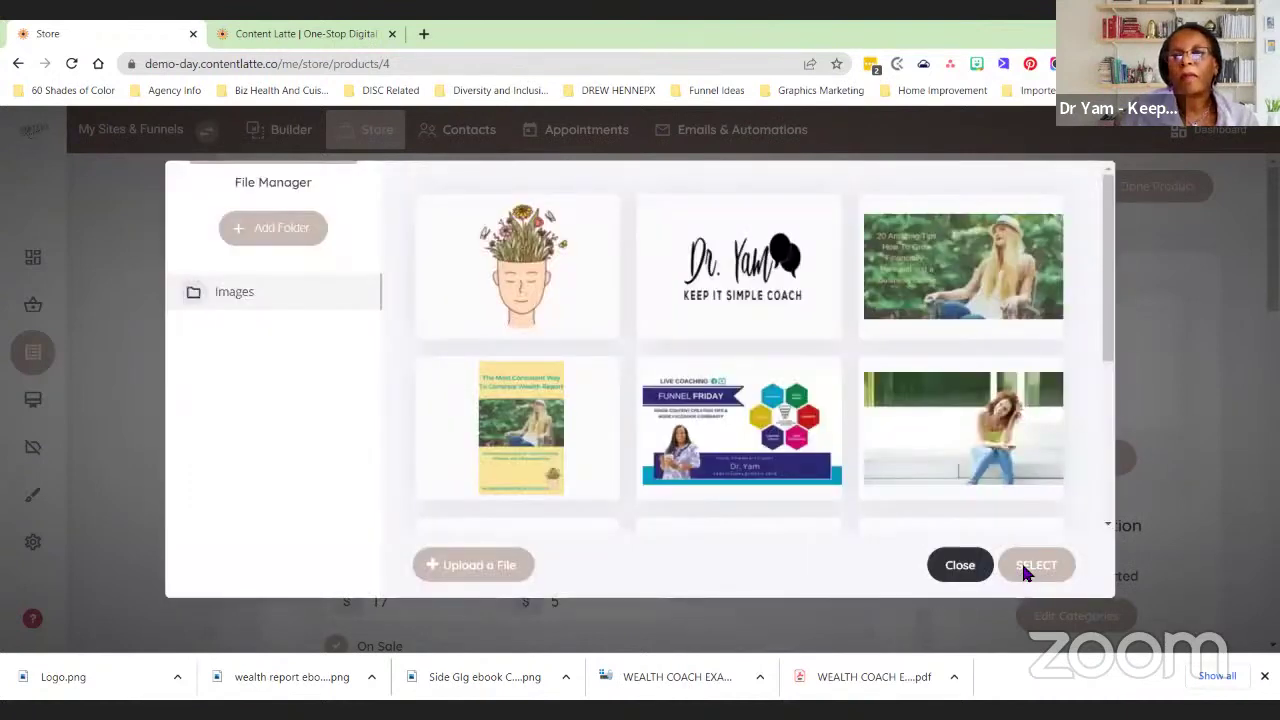
pyautogui.click(1030, 565)
pyautogui.click(611, 454)
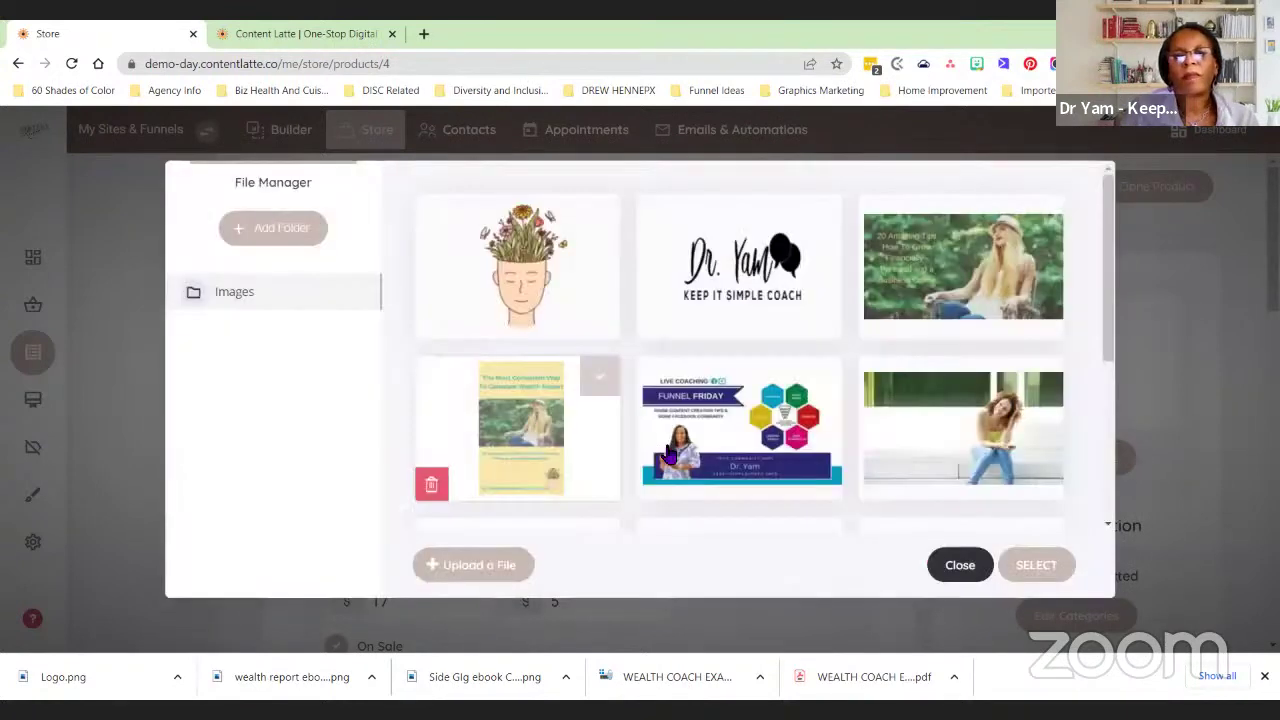
pyautogui.click(1020, 560)
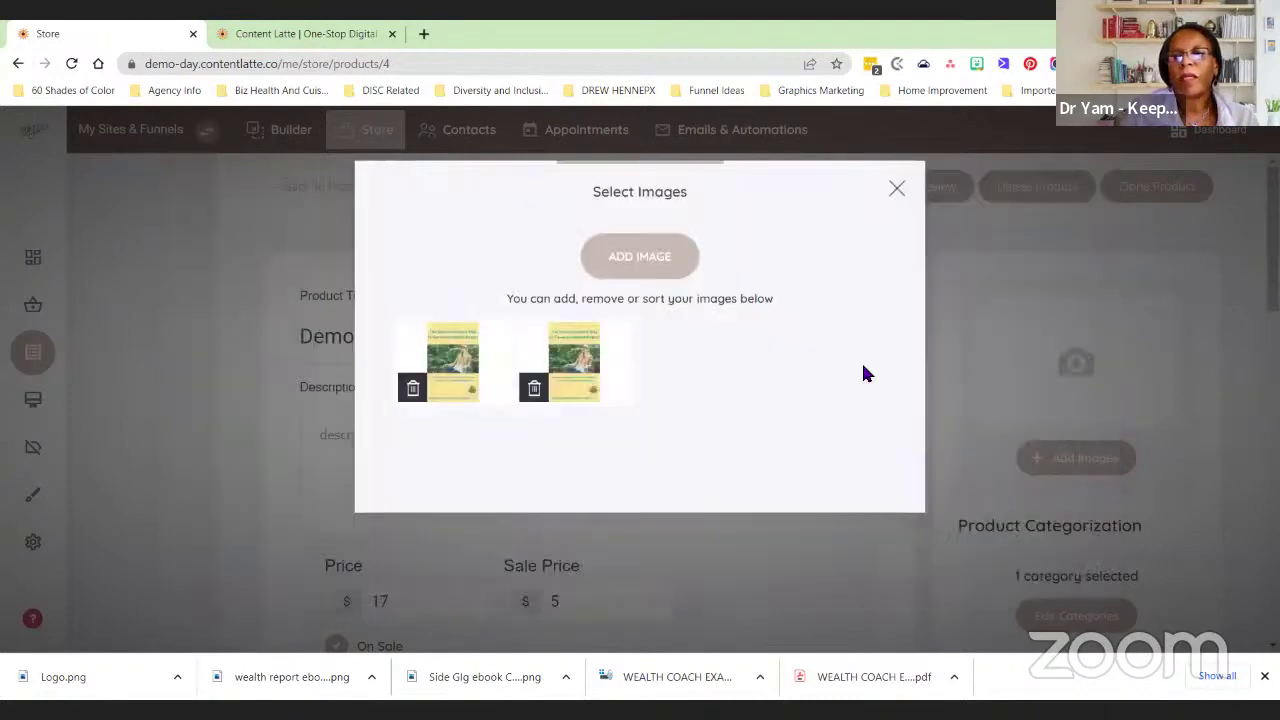
pyautogui.click(978, 355)
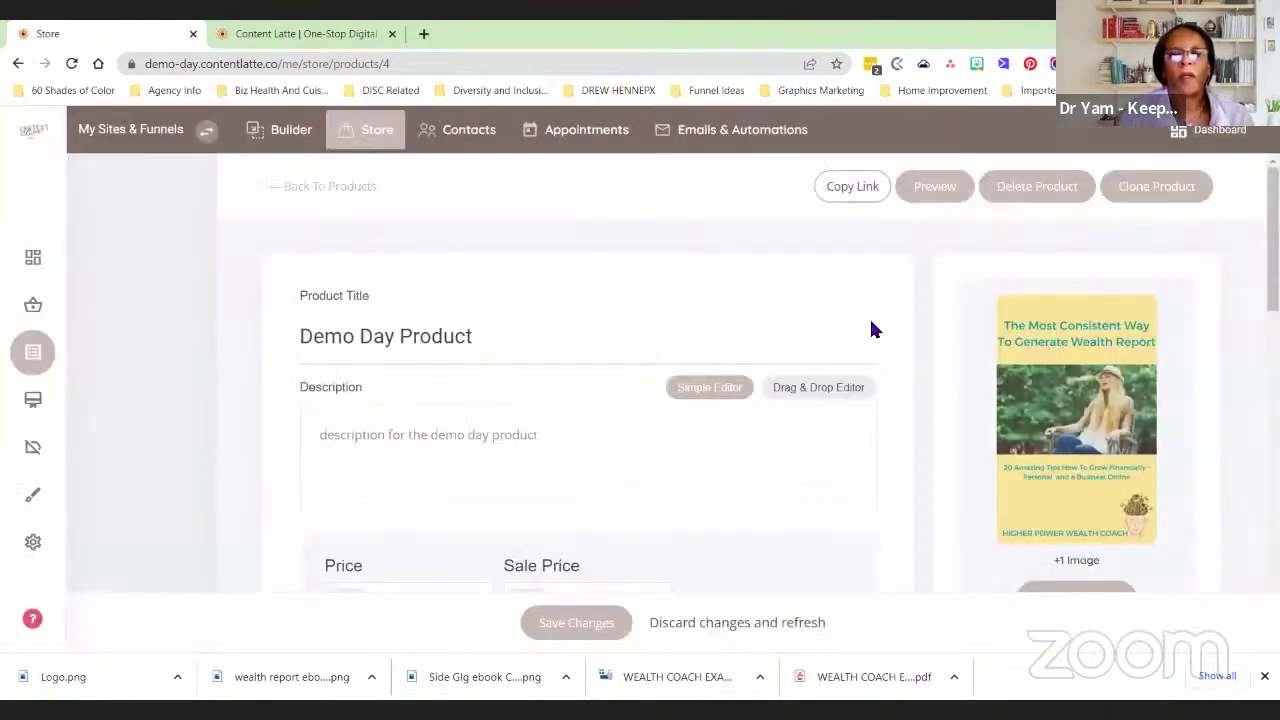
# Save the Demo Day Product edits, then check its price of 17 and sale price of 5
pyautogui.scroll(-2, 1025, 410)
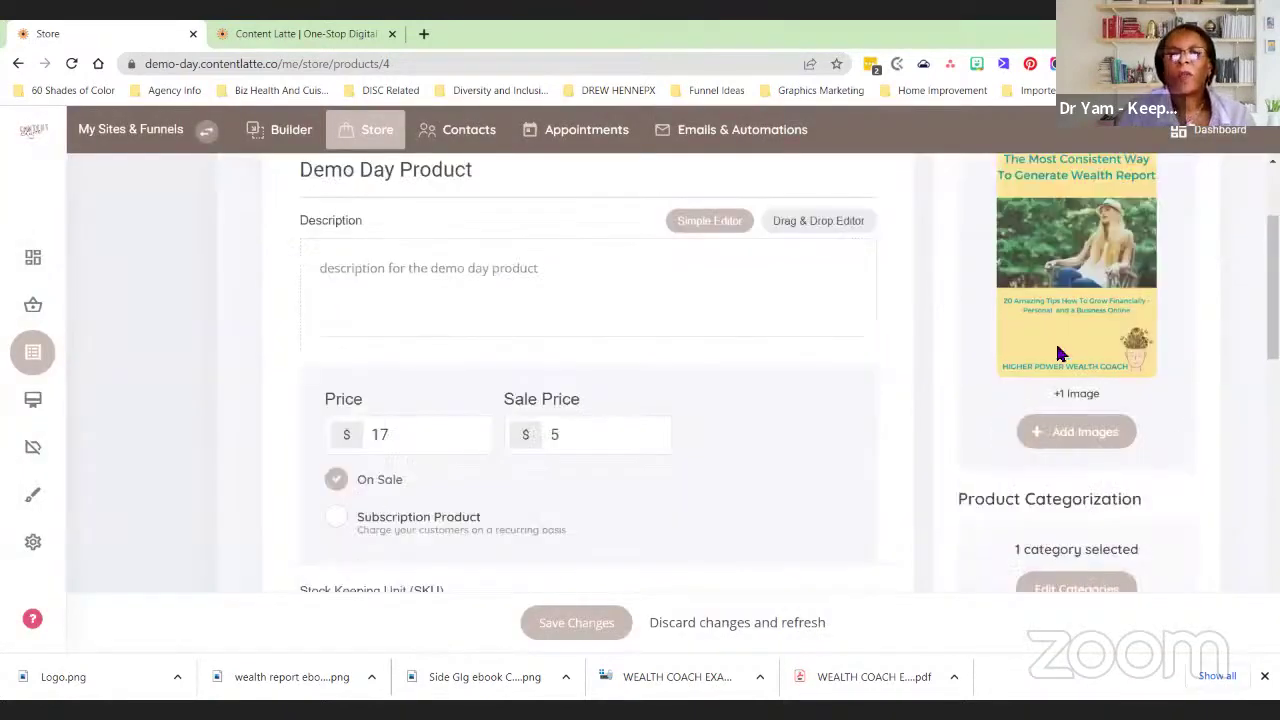
pyautogui.scroll(-3, 769, 400)
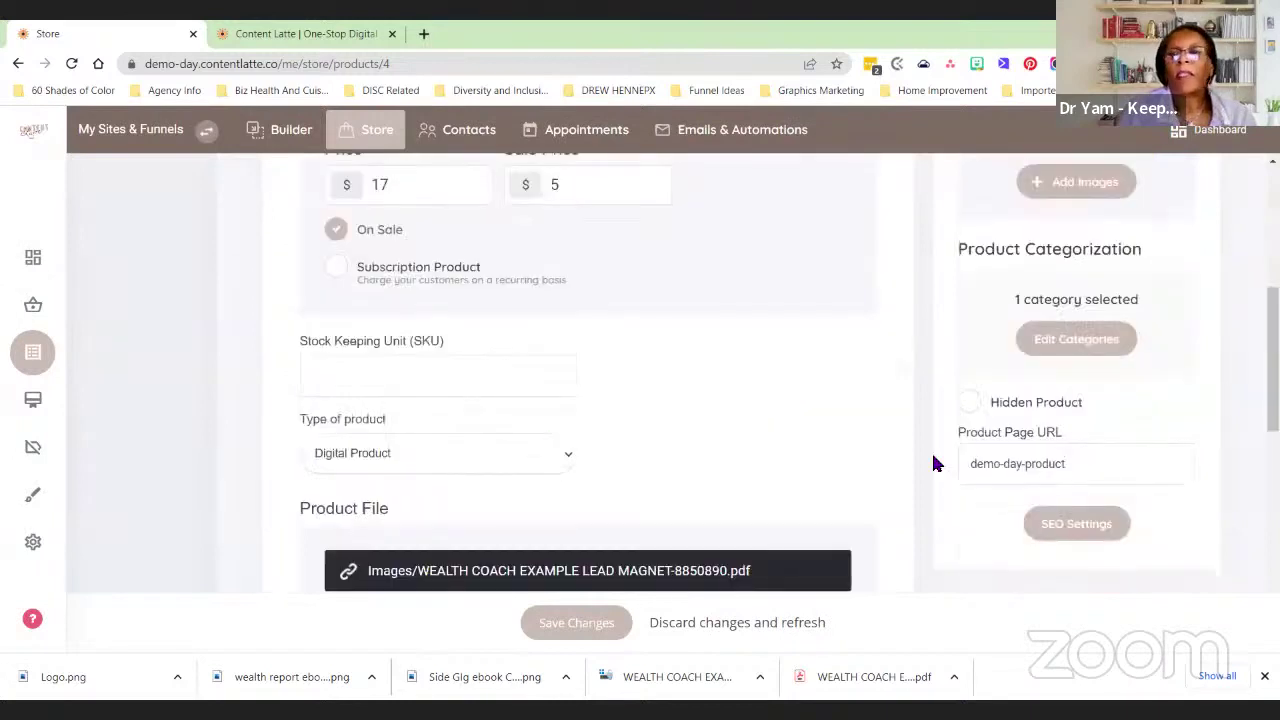
pyautogui.scroll(-1, 935, 464)
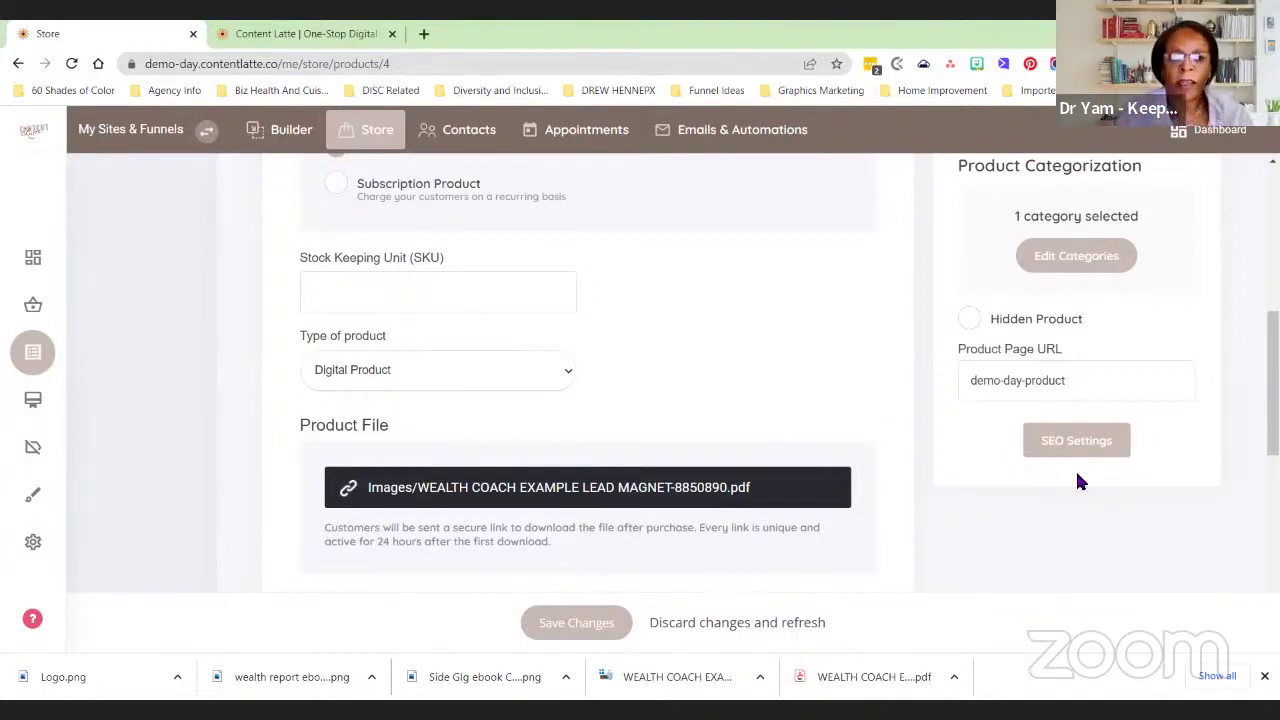
pyautogui.scroll(-4, 797, 403)
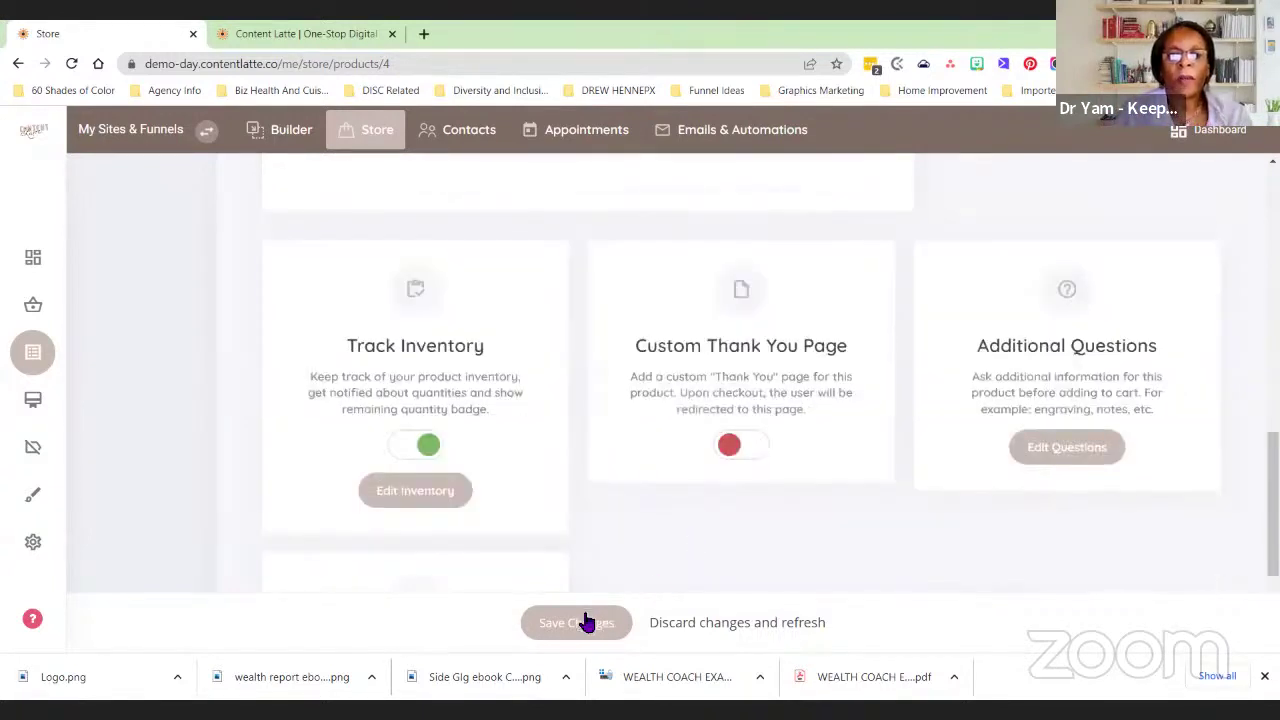
pyautogui.click(585, 622)
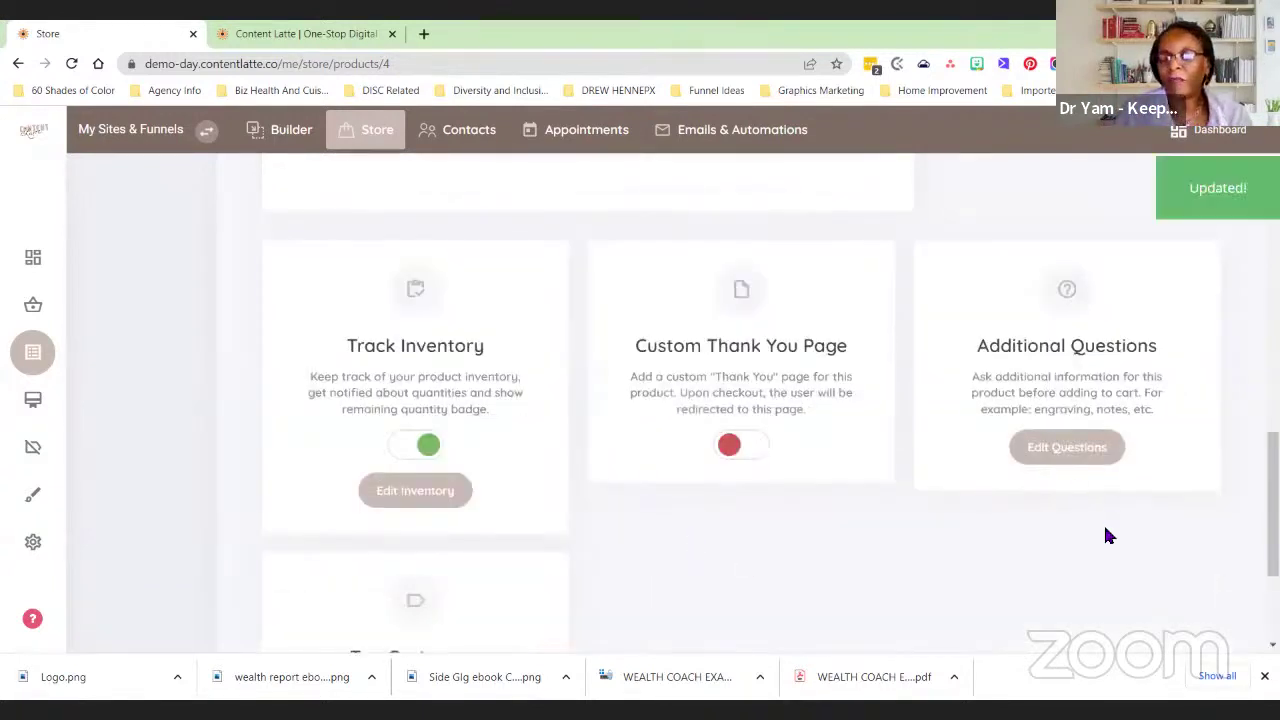
pyautogui.scroll(5, 895, 218)
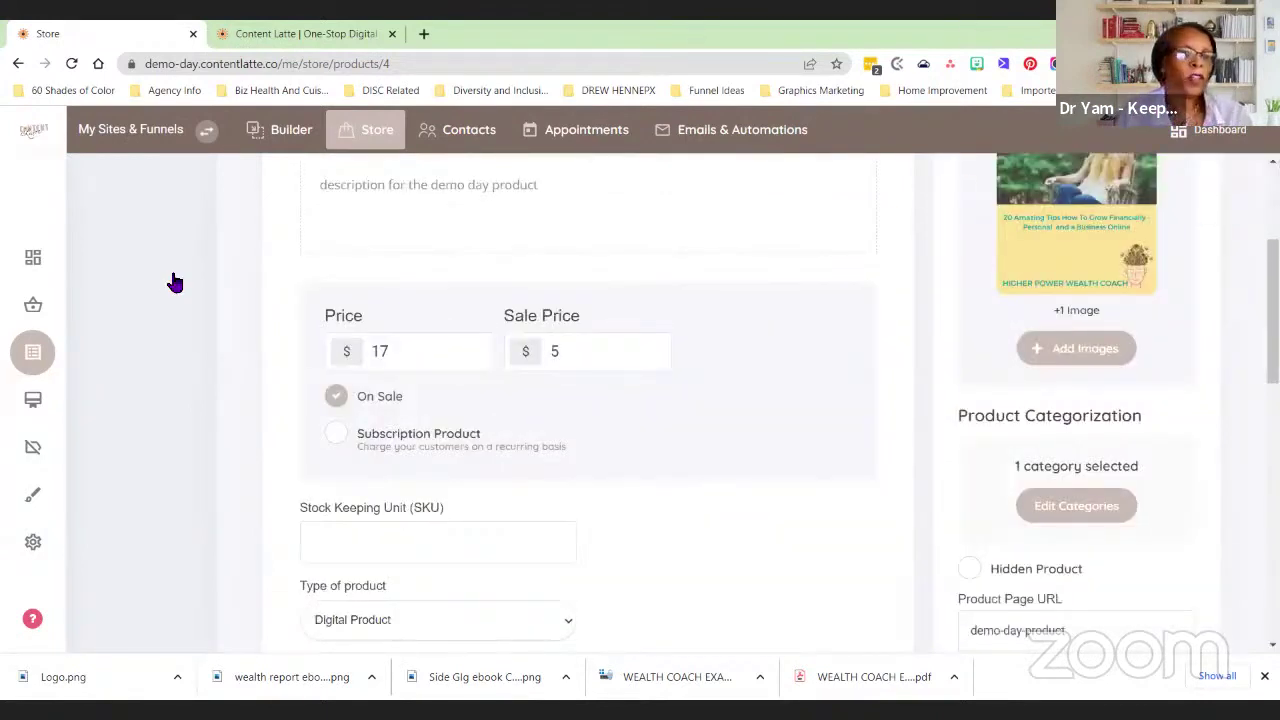
# In the site builder, open the Thank You + Video page and select its Download Report Now button
pyautogui.click(285, 140)
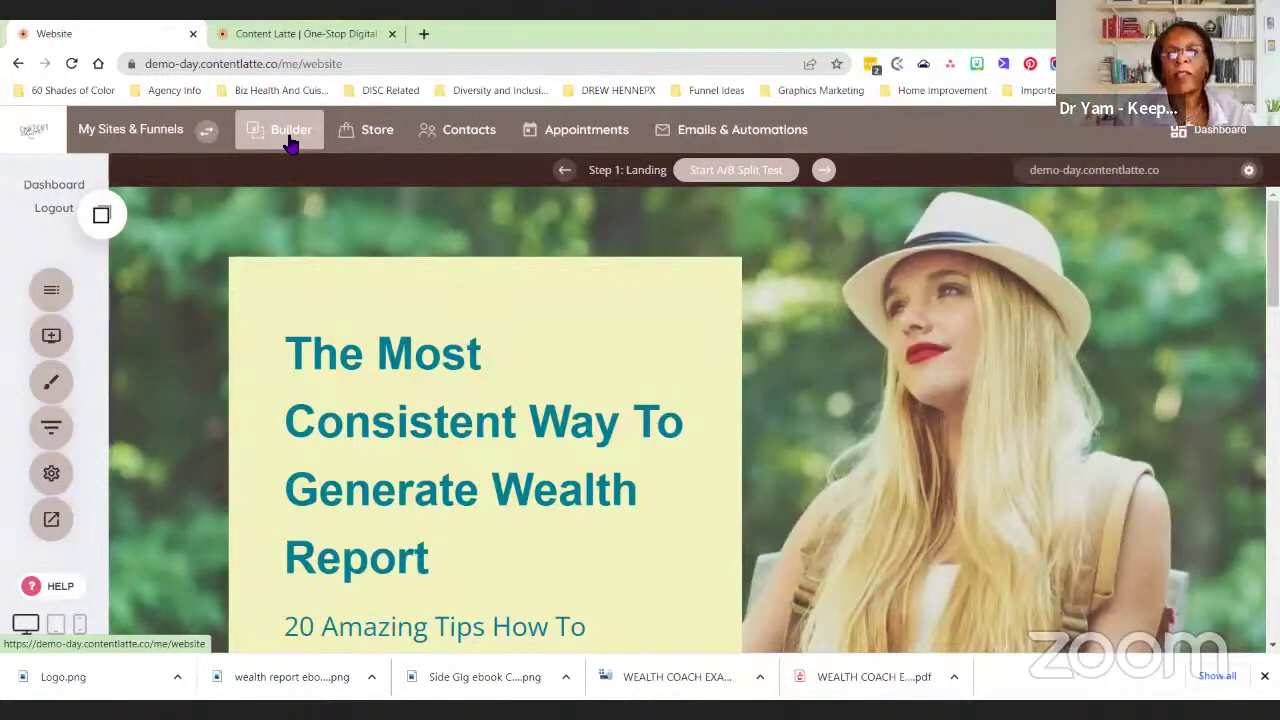
pyautogui.click(288, 140)
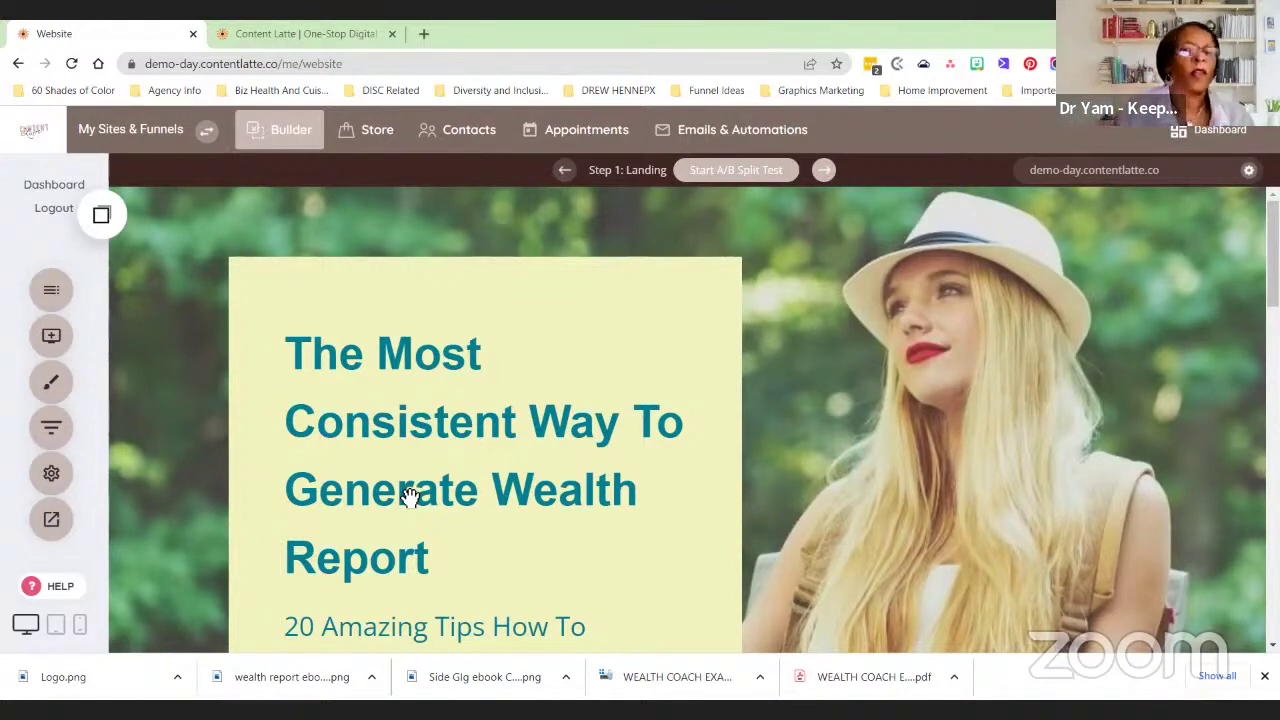
pyautogui.click(52, 292)
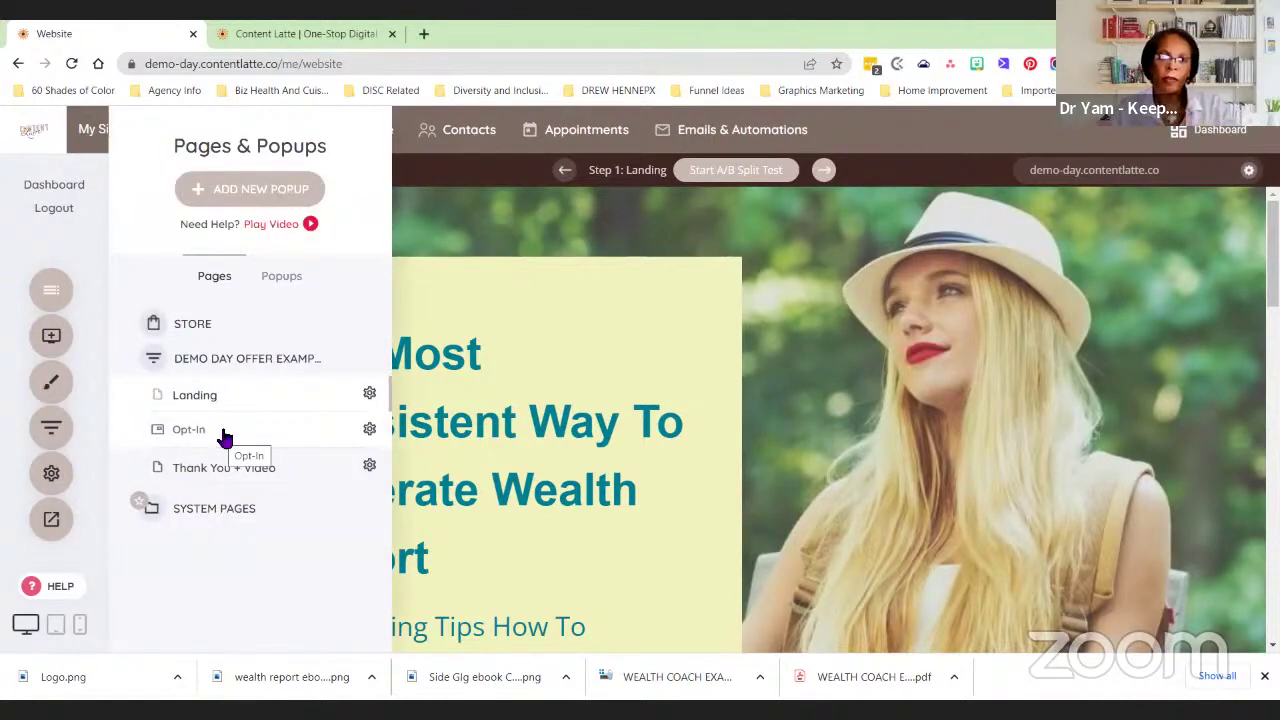
pyautogui.click(270, 470)
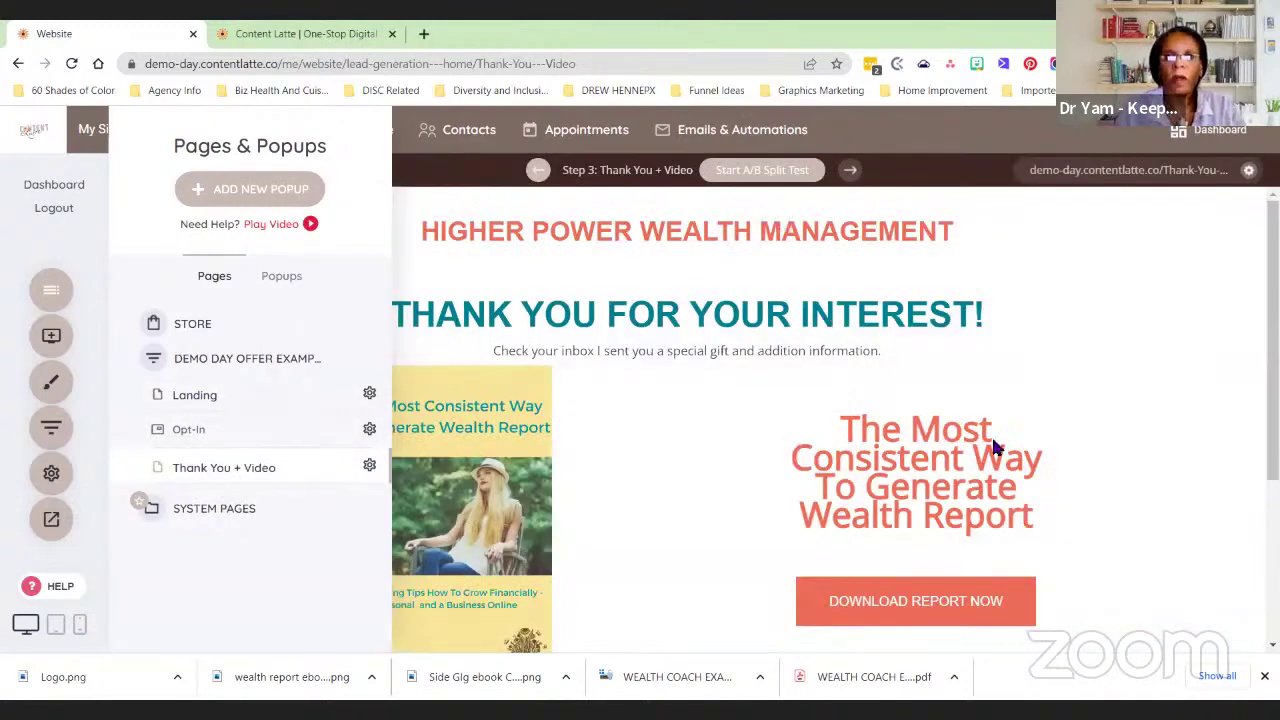
pyautogui.click(957, 612)
pyautogui.click(957, 612)
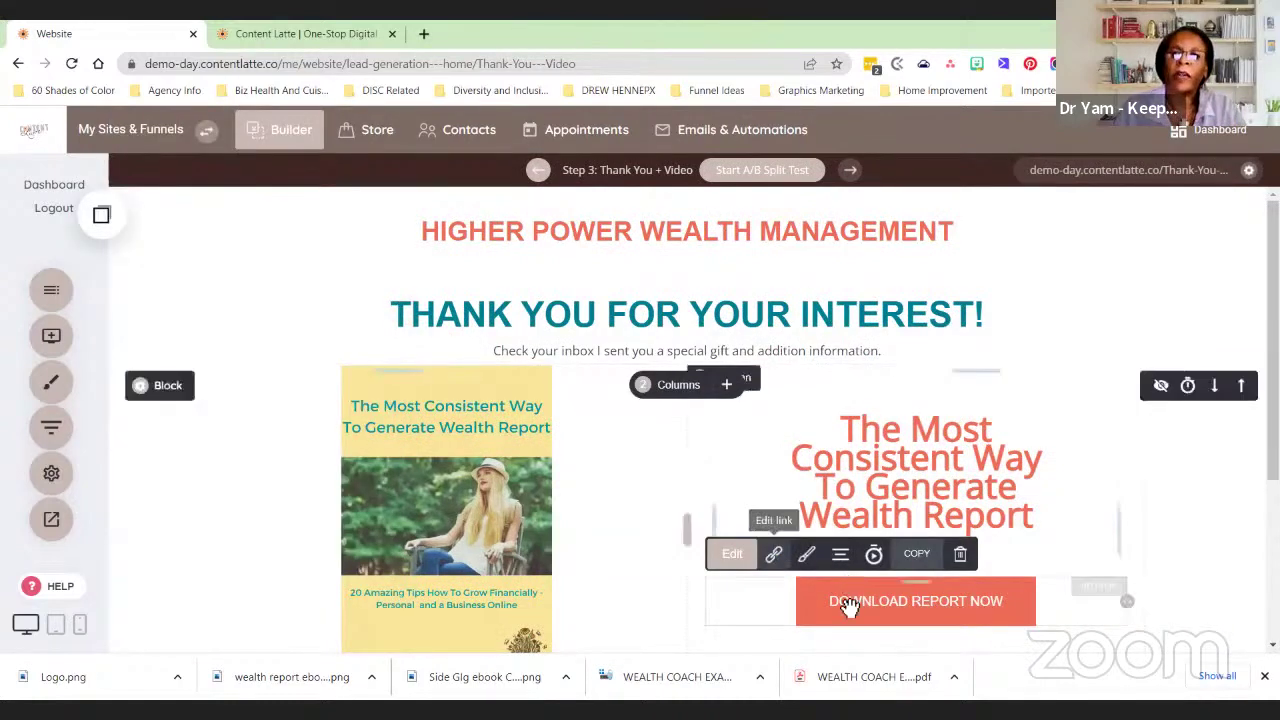
# Link the Download Report Now button to Store > Product: Demo Day Product
pyautogui.click(744, 566)
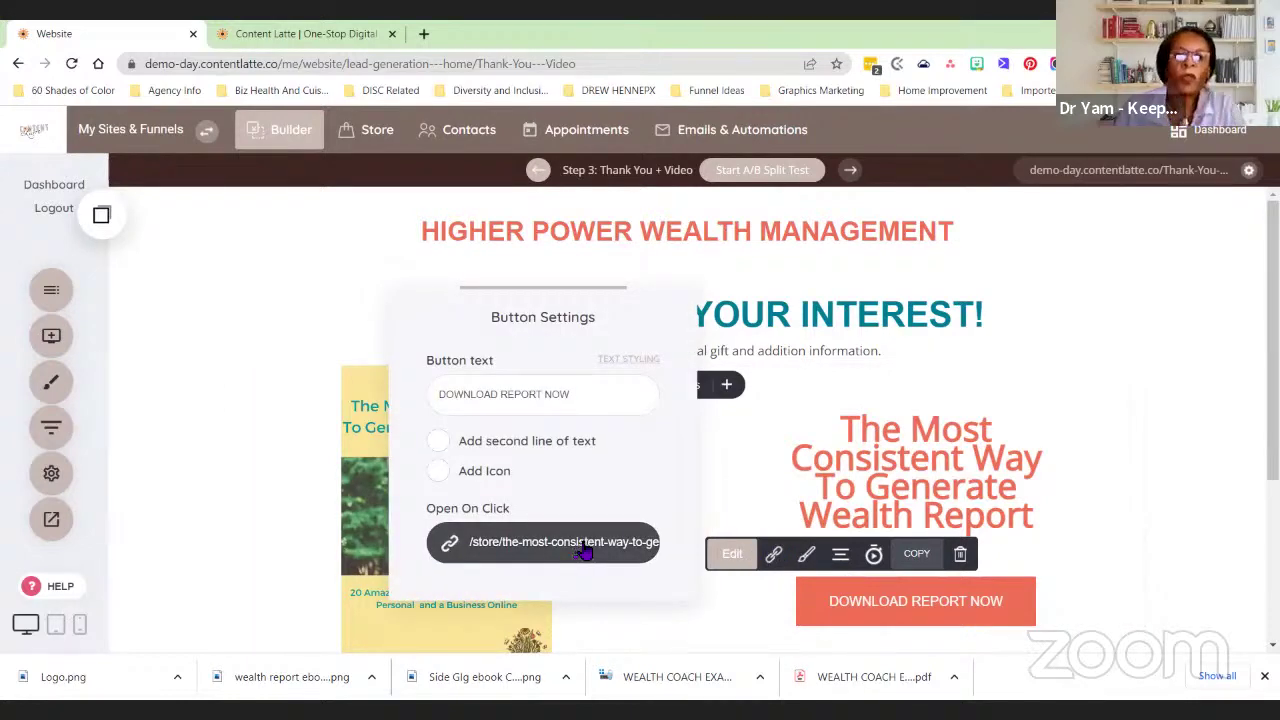
pyautogui.click(510, 542)
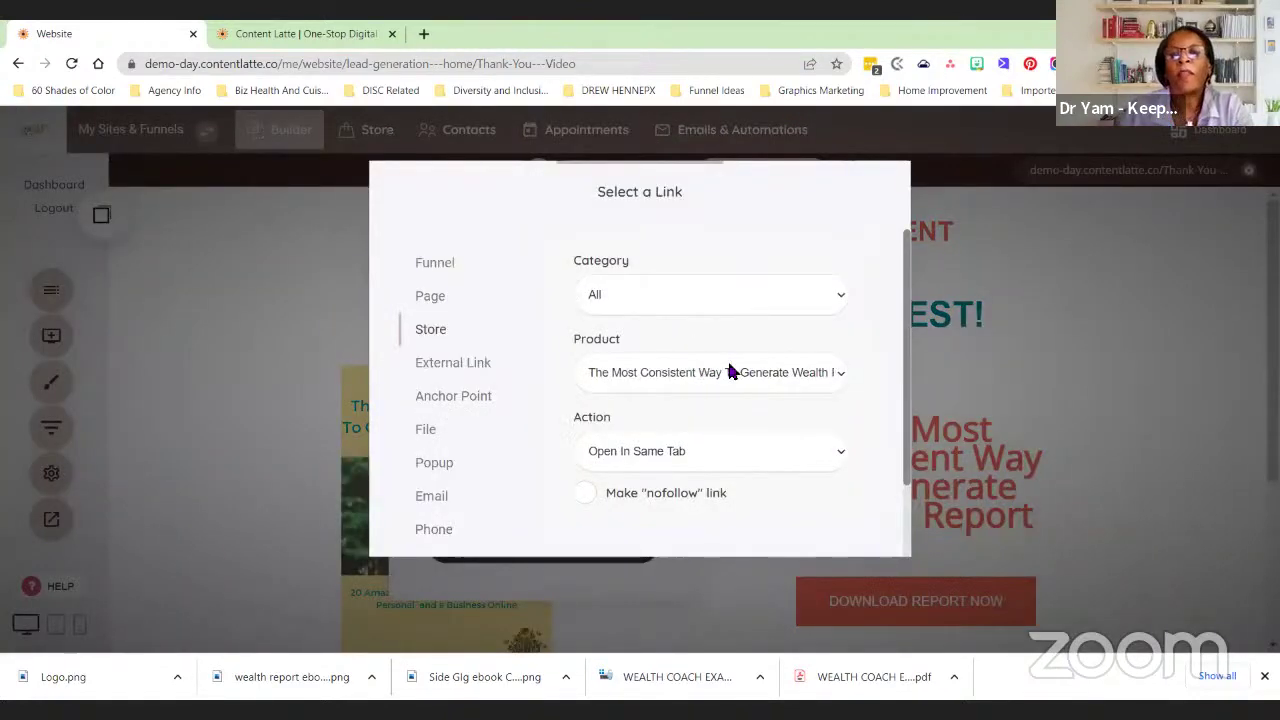
pyautogui.click(797, 376)
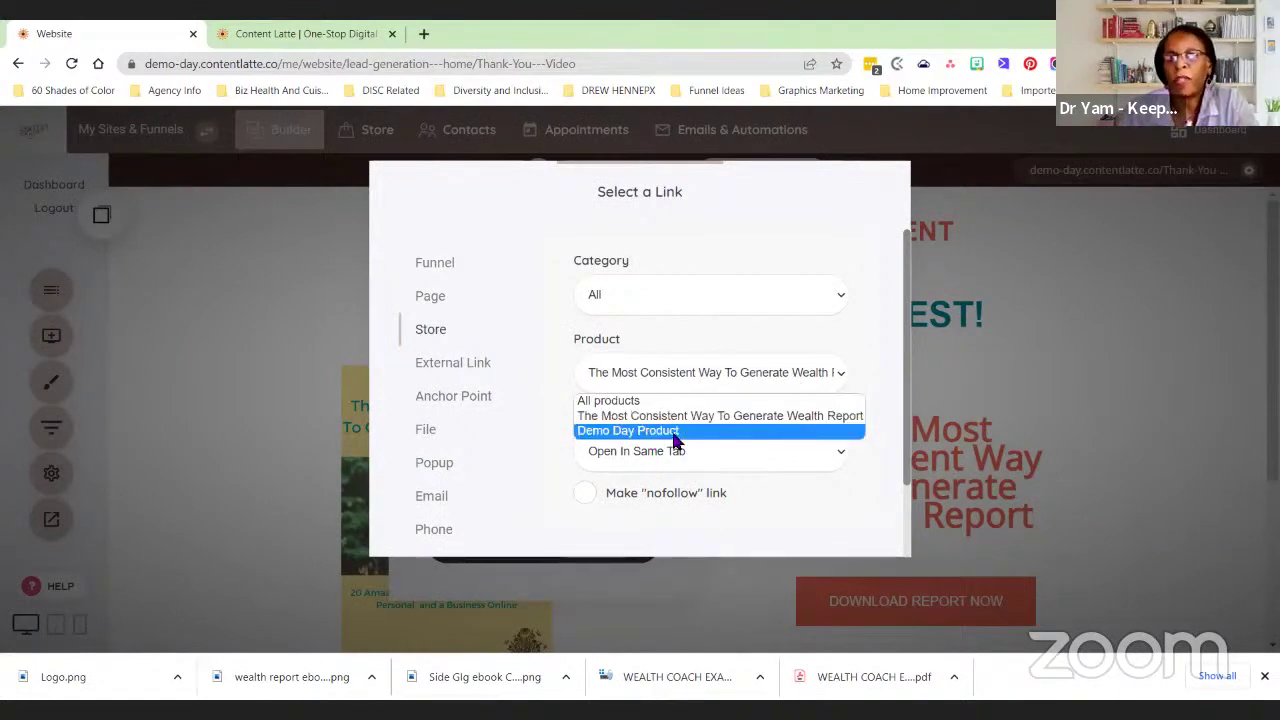
pyautogui.click(676, 431)
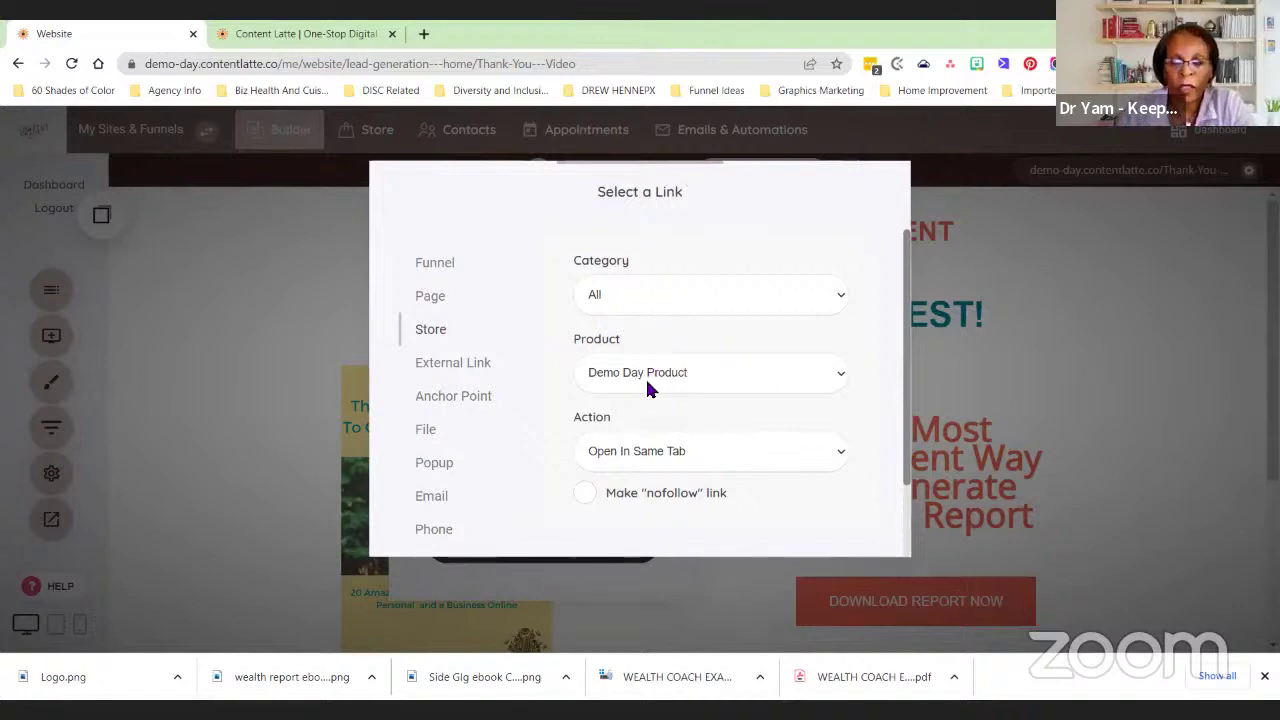
pyautogui.scroll(-2, 760, 420)
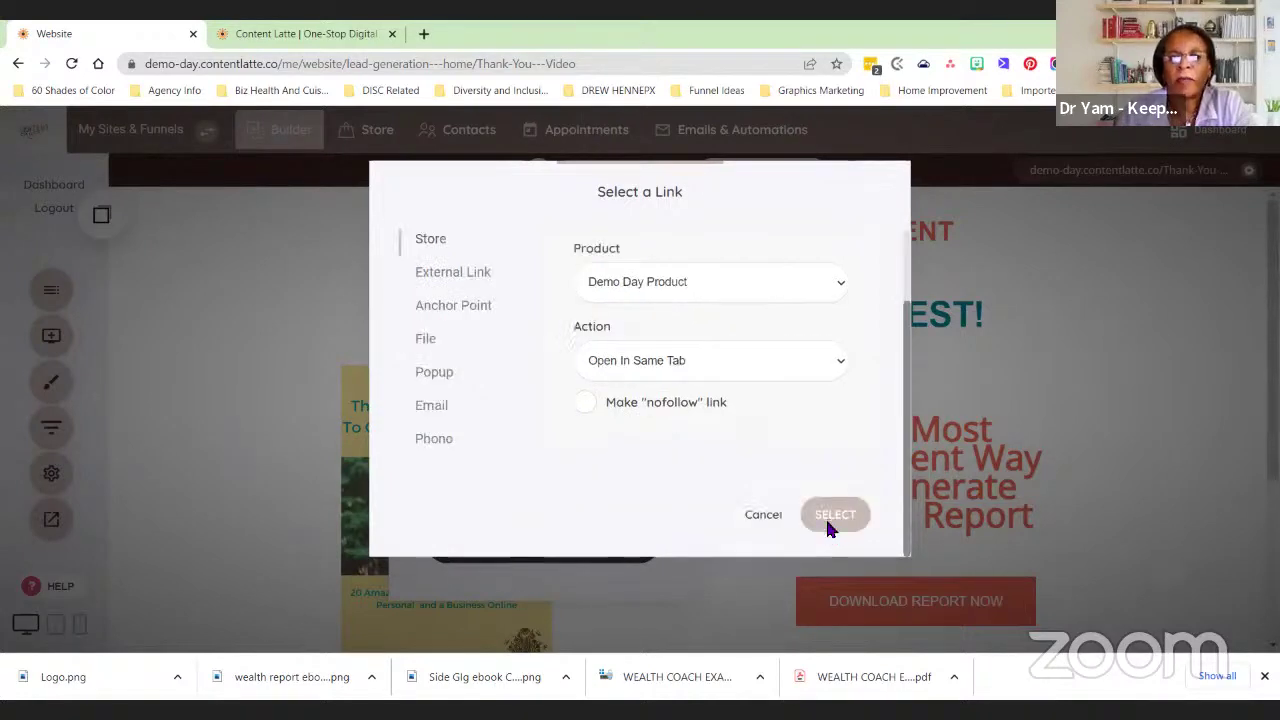
pyautogui.click(826, 516)
pyautogui.click(719, 470)
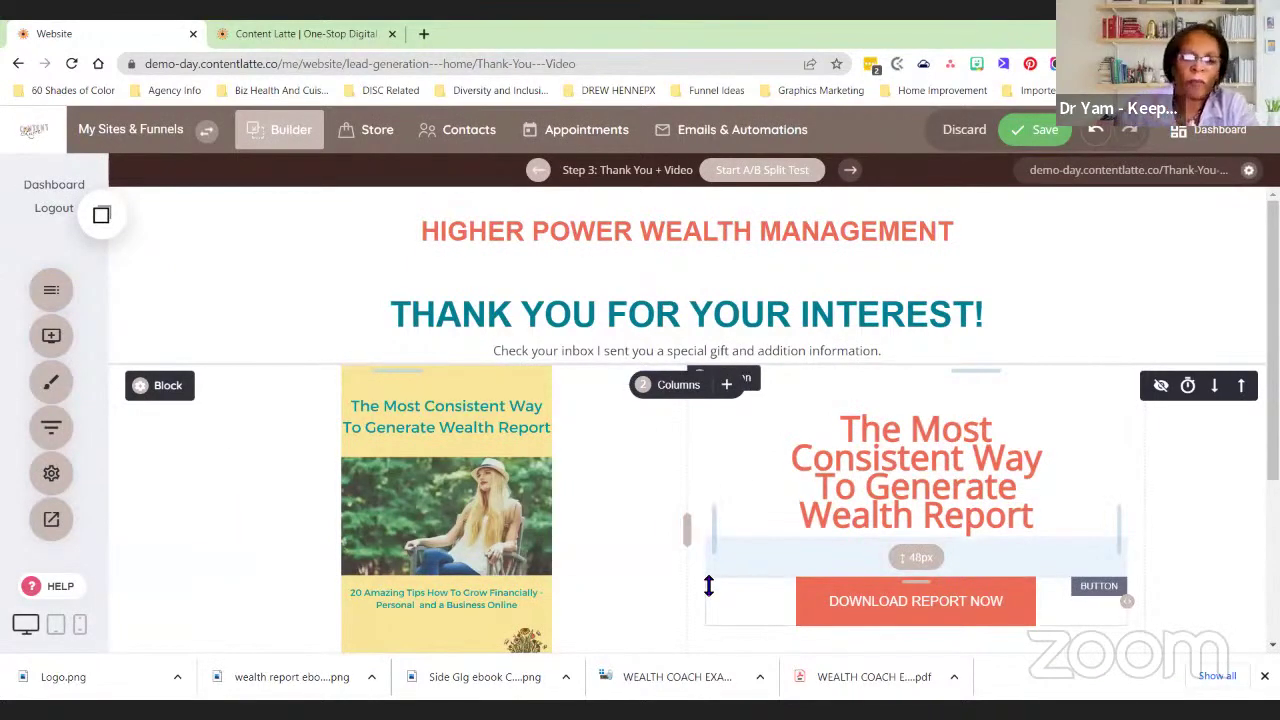
# Reopen the button's link settings and confirm Demo Day Product as the target
pyautogui.click(929, 606)
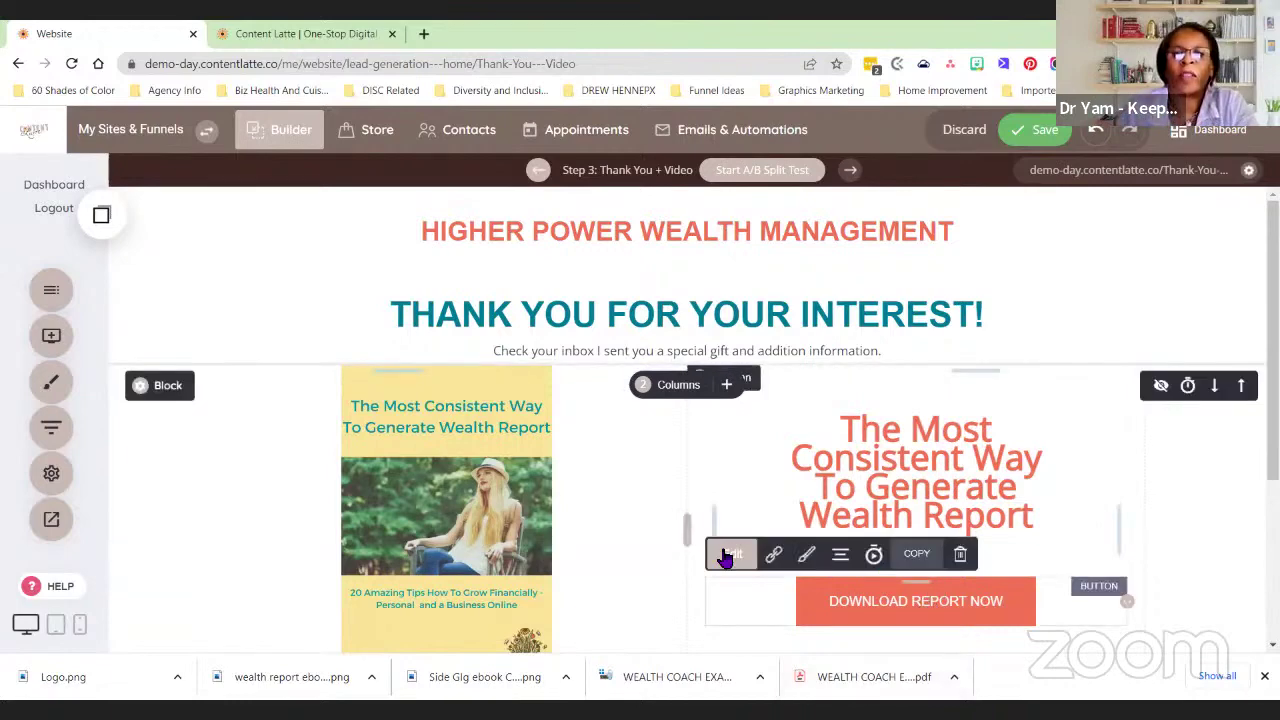
pyautogui.click(727, 557)
pyautogui.click(560, 545)
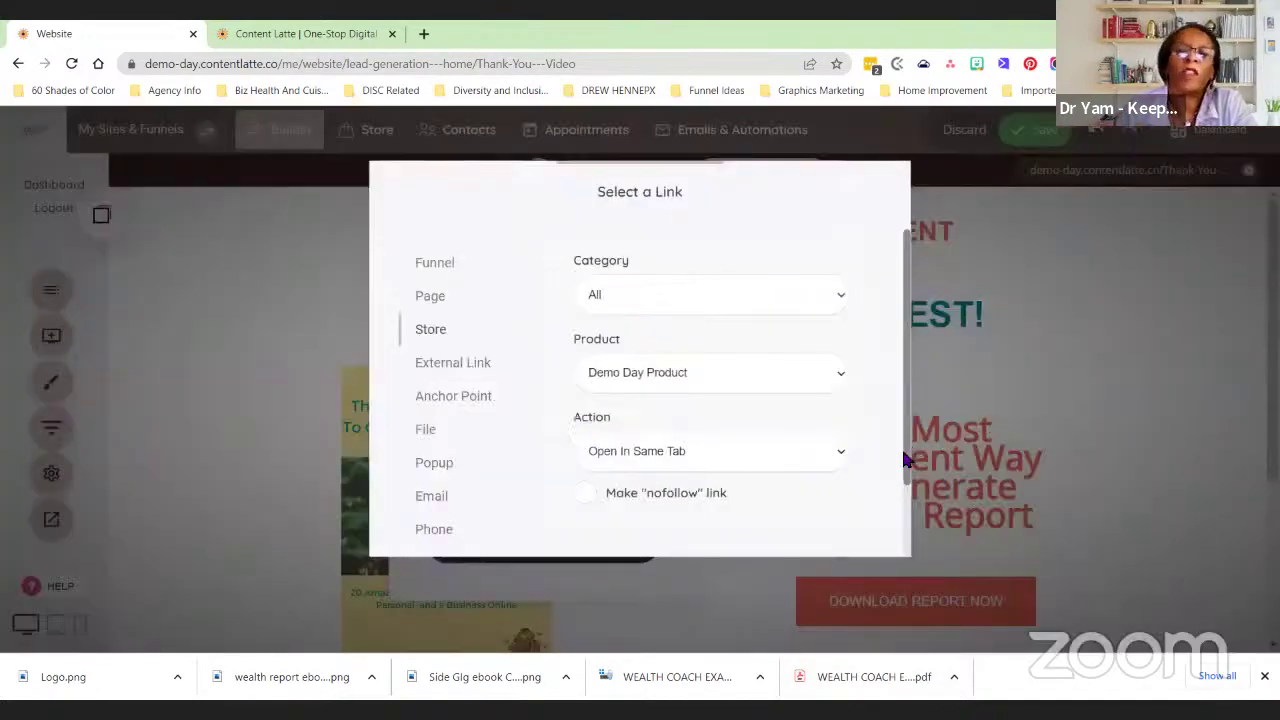
pyautogui.scroll(-1, 891, 548)
pyautogui.scroll(-2, 891, 548)
pyautogui.click(834, 516)
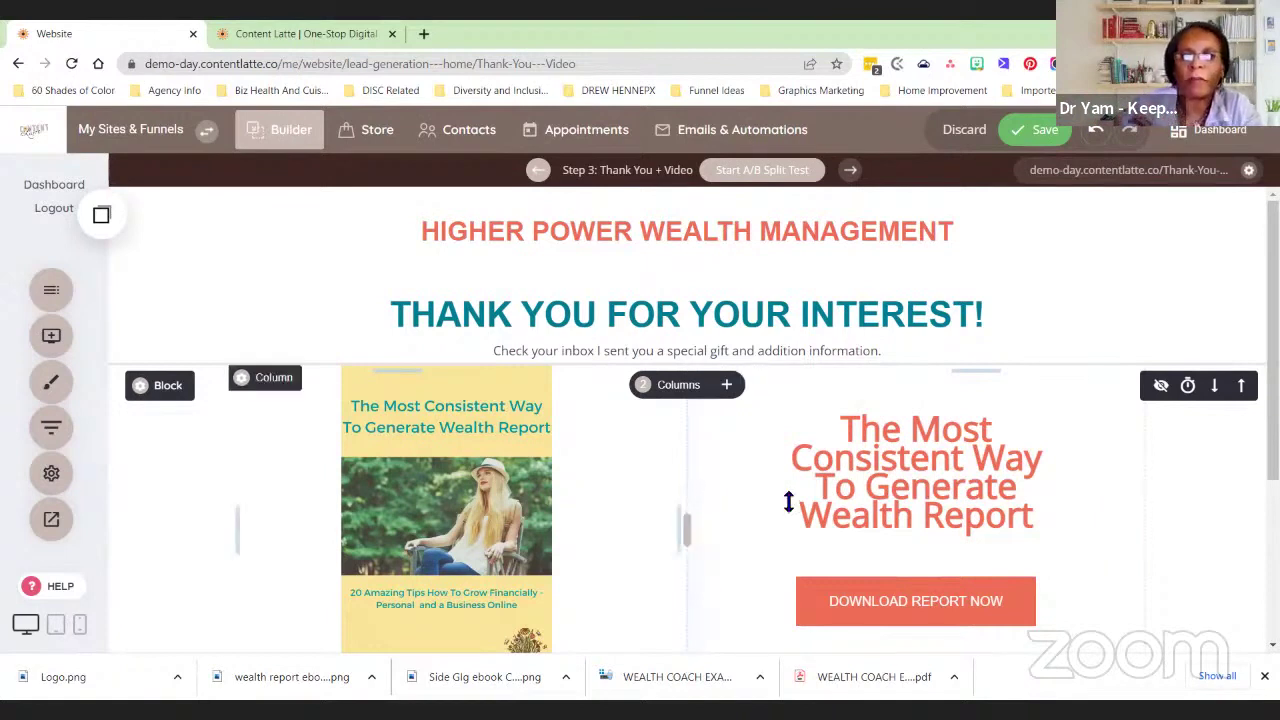
pyautogui.scroll(-3, 934, 531)
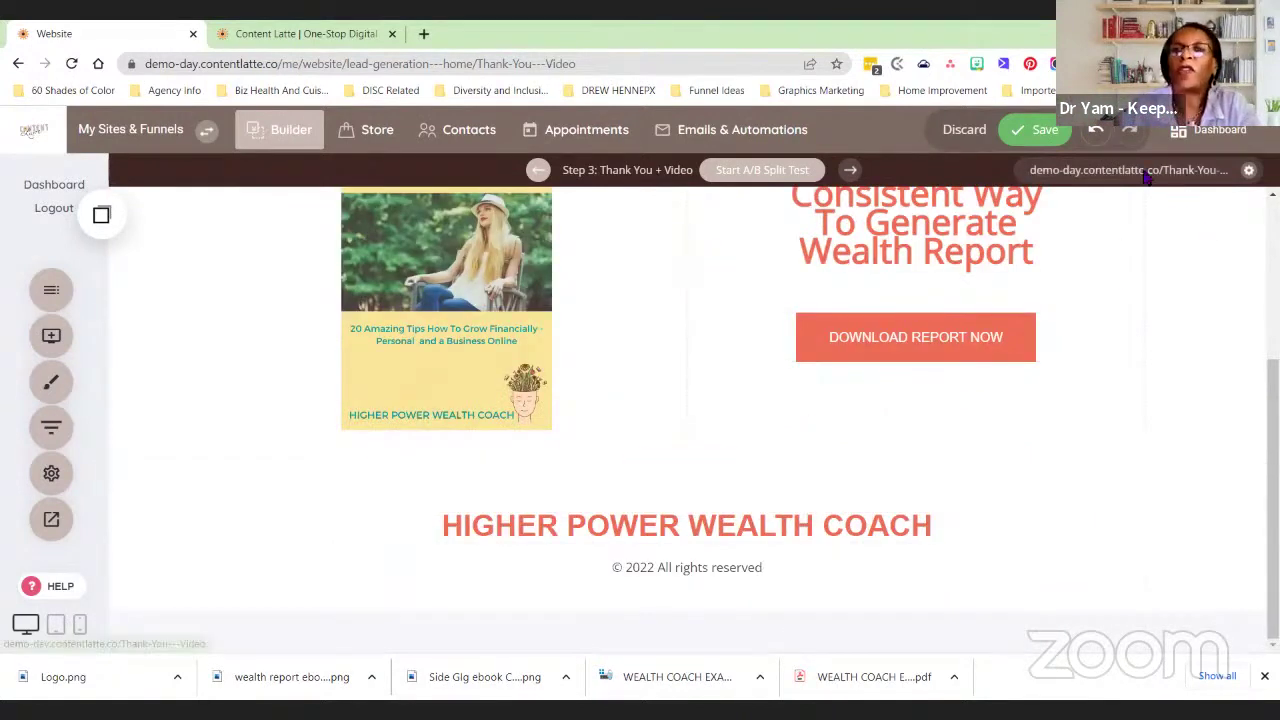
# Preview the site and test that Download Report Now opens the $0.00 wealth report store page
pyautogui.click(53, 522)
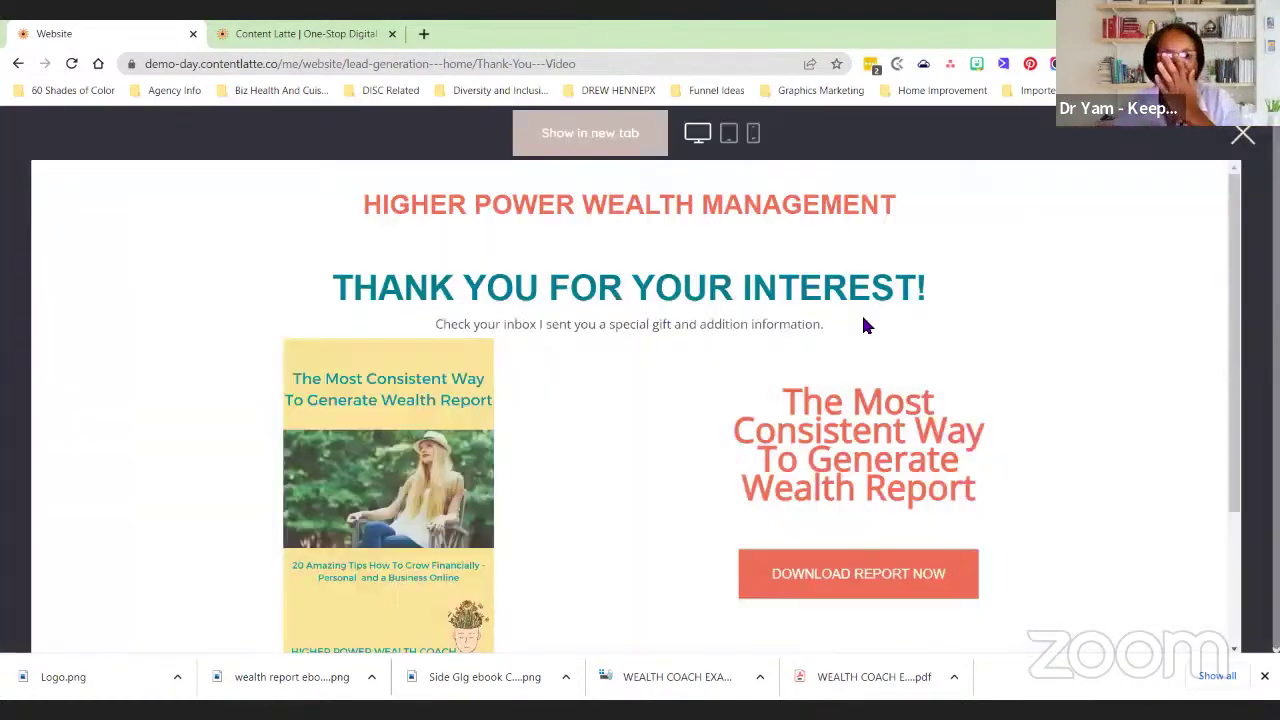
pyautogui.click(866, 577)
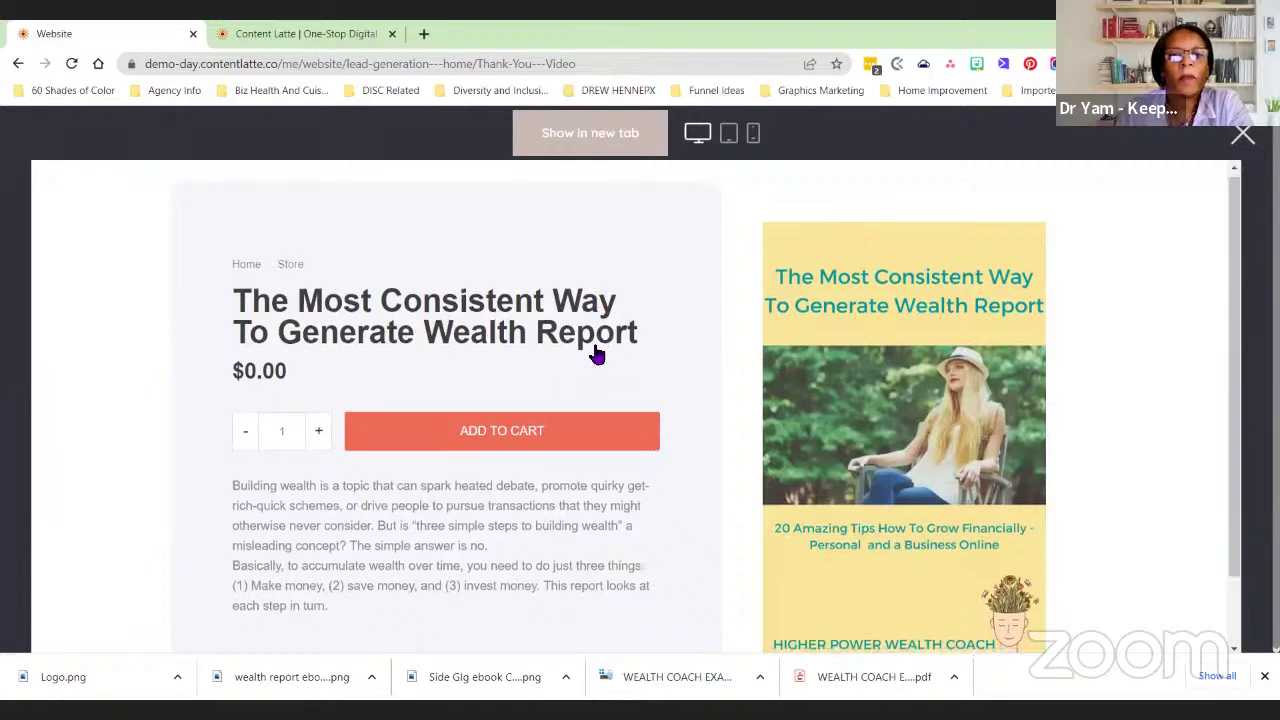
pyautogui.scroll(-1, 591, 345)
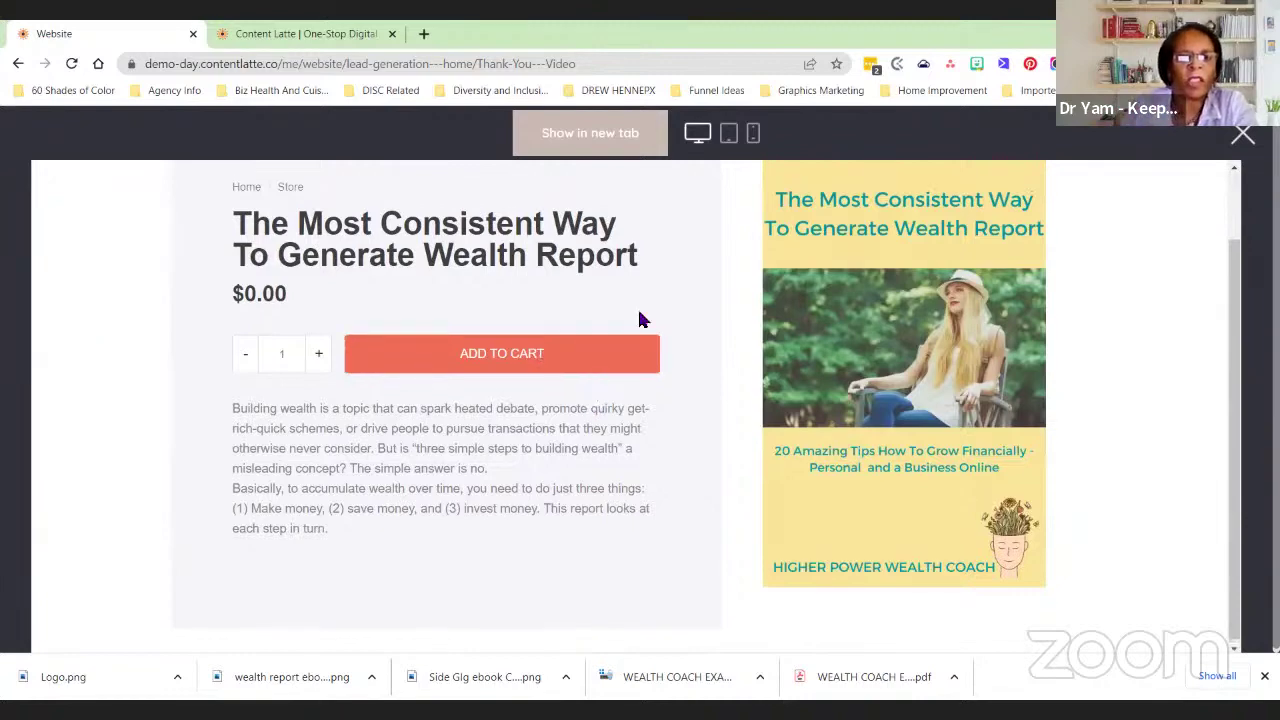
pyautogui.scroll(1, 637, 306)
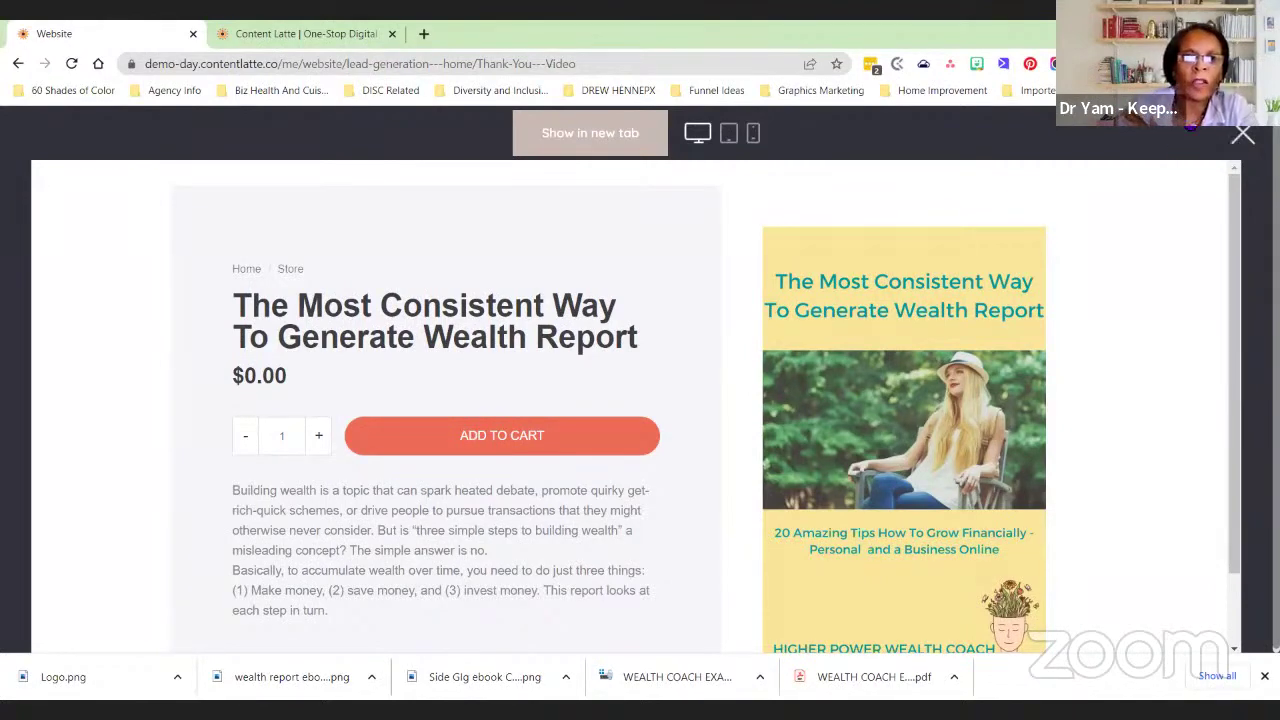
pyautogui.press('Escape')
# Relink the Download Report Now button to 'The Most Consistent Way To Generate Wealth Report' product
pyautogui.click(951, 357)
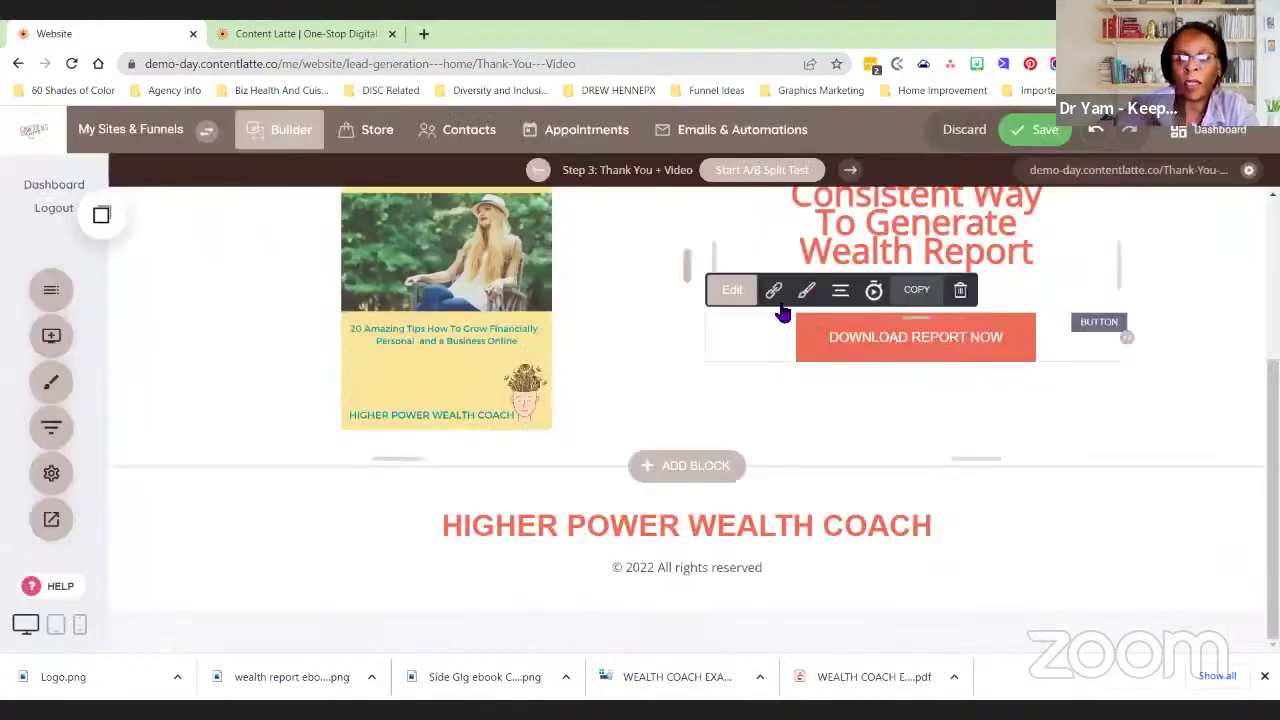
pyautogui.click(774, 290)
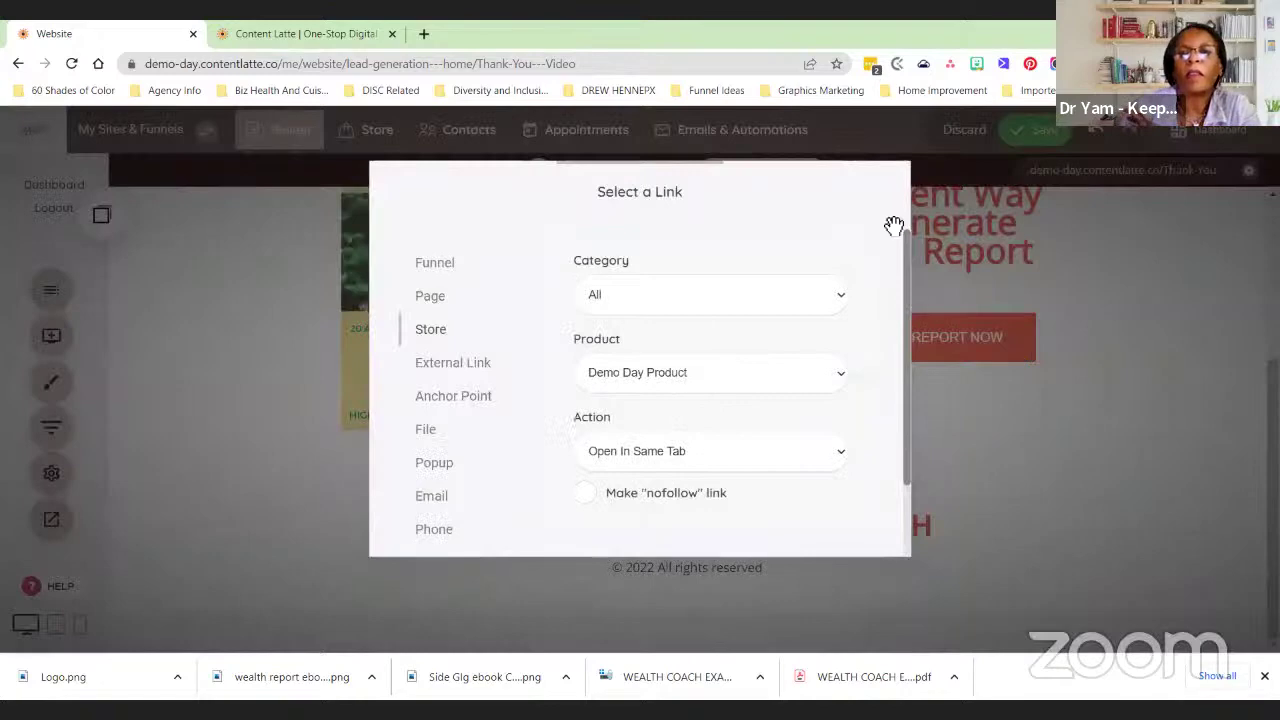
pyautogui.moveTo(908, 432); pyautogui.dragTo(900, 517)
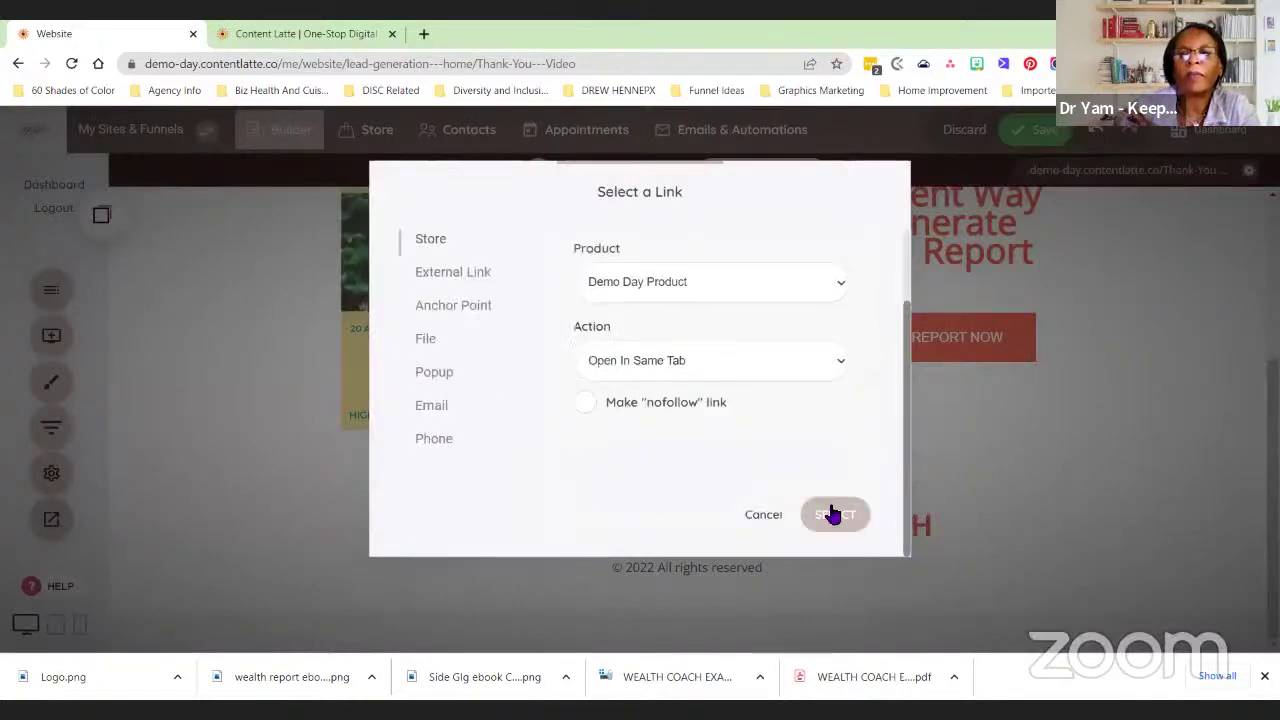
pyautogui.click(766, 516)
pyautogui.click(763, 318)
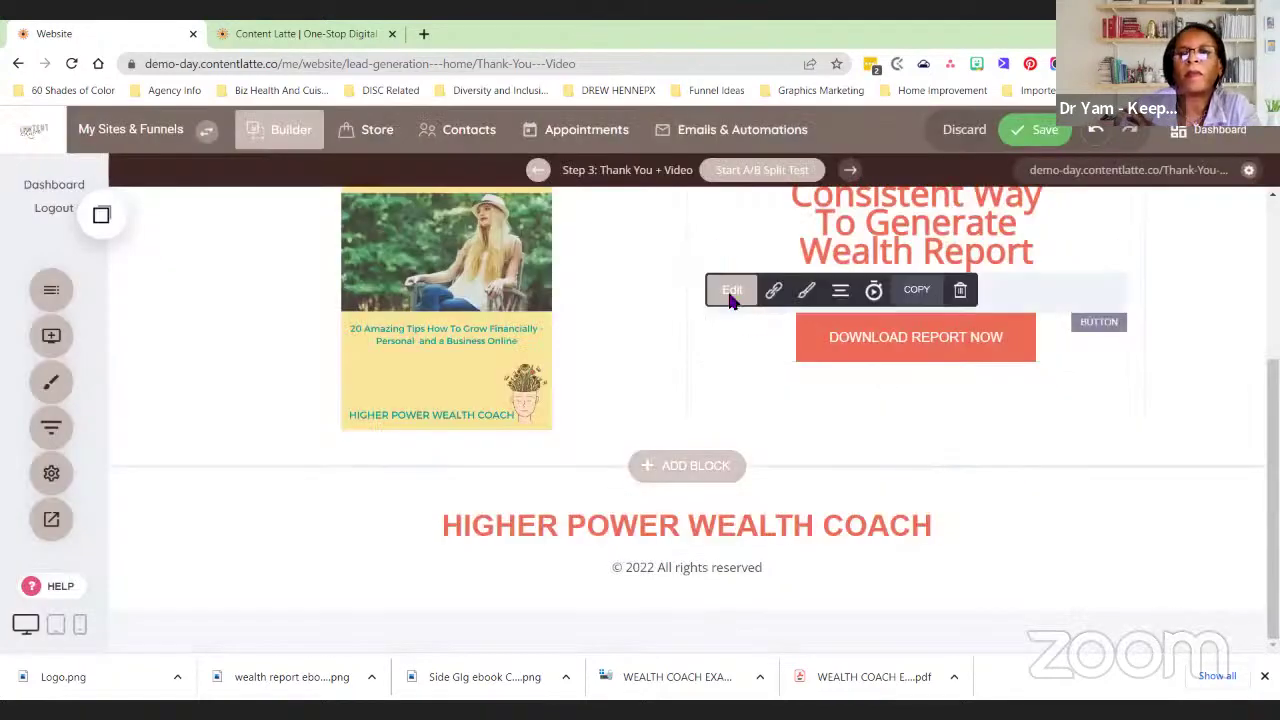
pyautogui.click(731, 290)
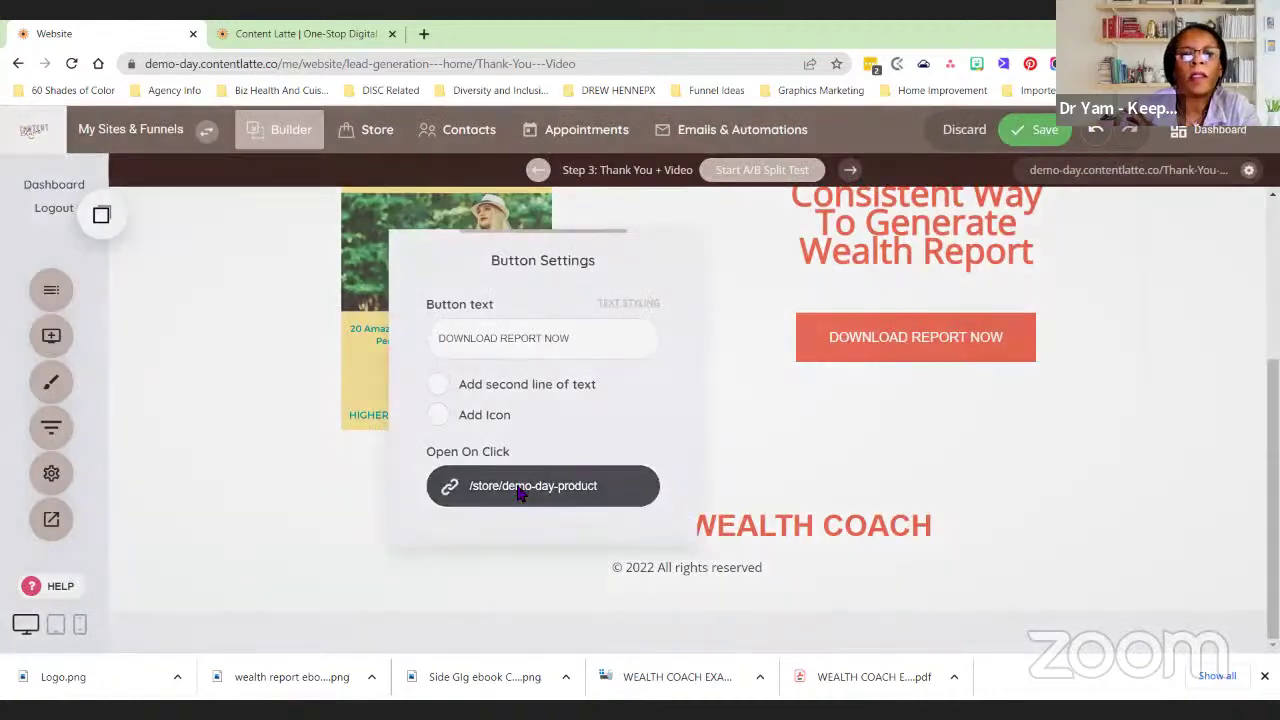
pyautogui.click(522, 488)
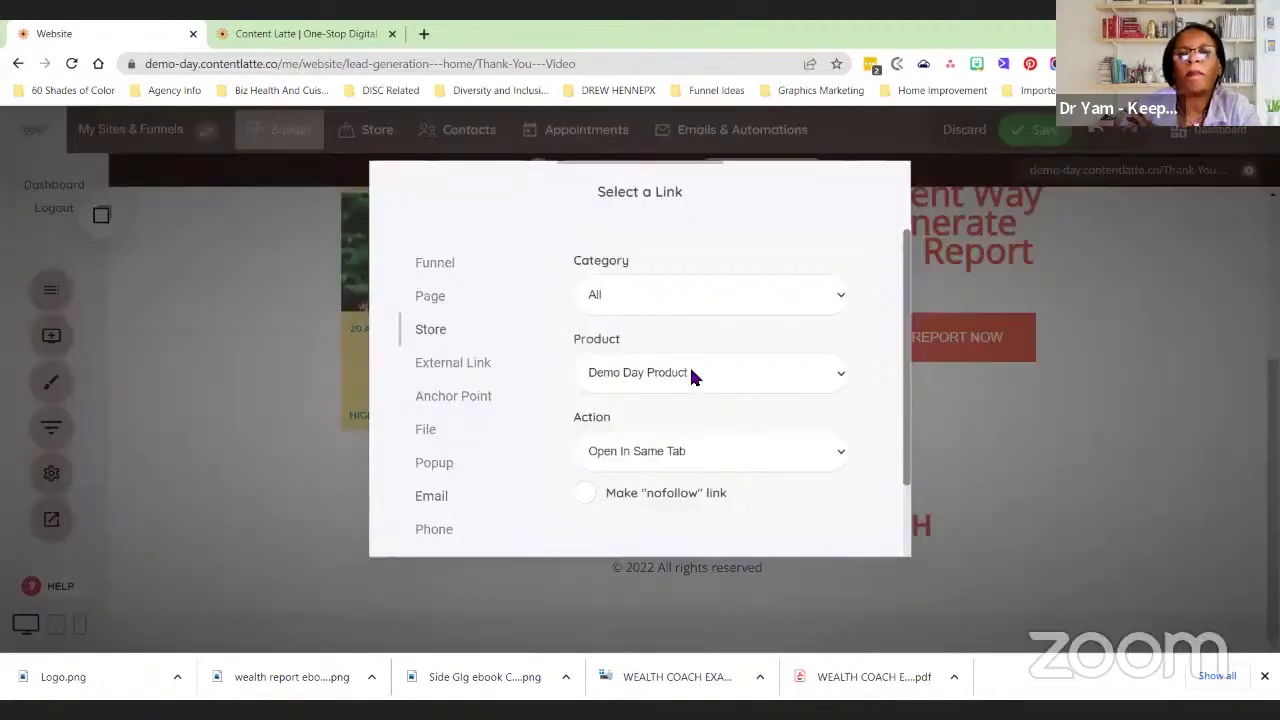
pyautogui.click(667, 414)
pyautogui.scroll(-2, 840, 530)
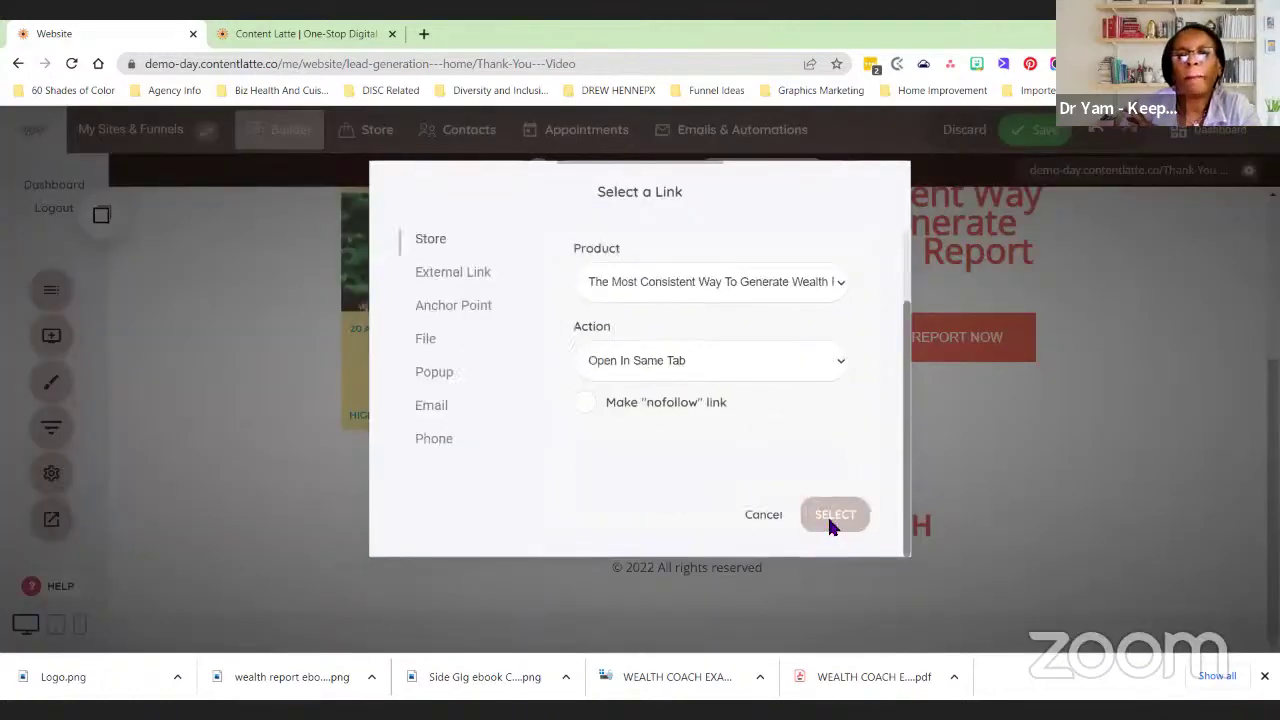
pyautogui.click(827, 514)
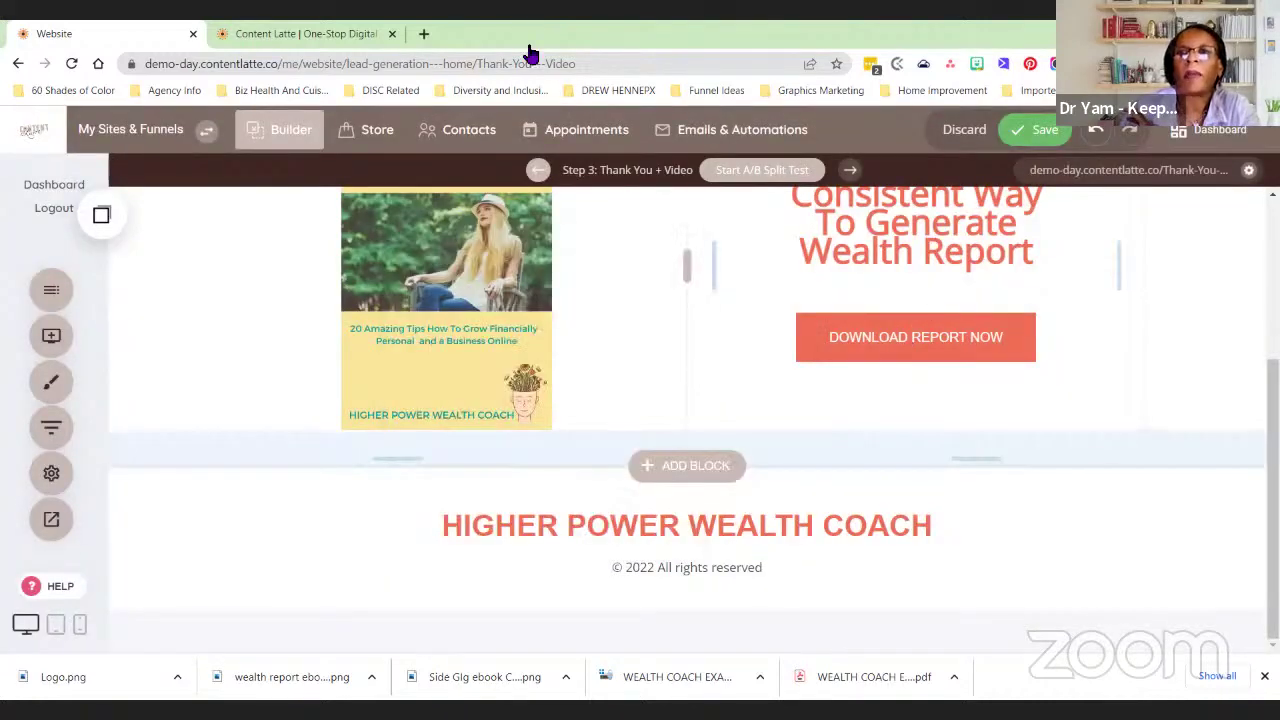
# In the preview, follow Download Report Now and add the free wealth report to the cart
pyautogui.click(52, 519)
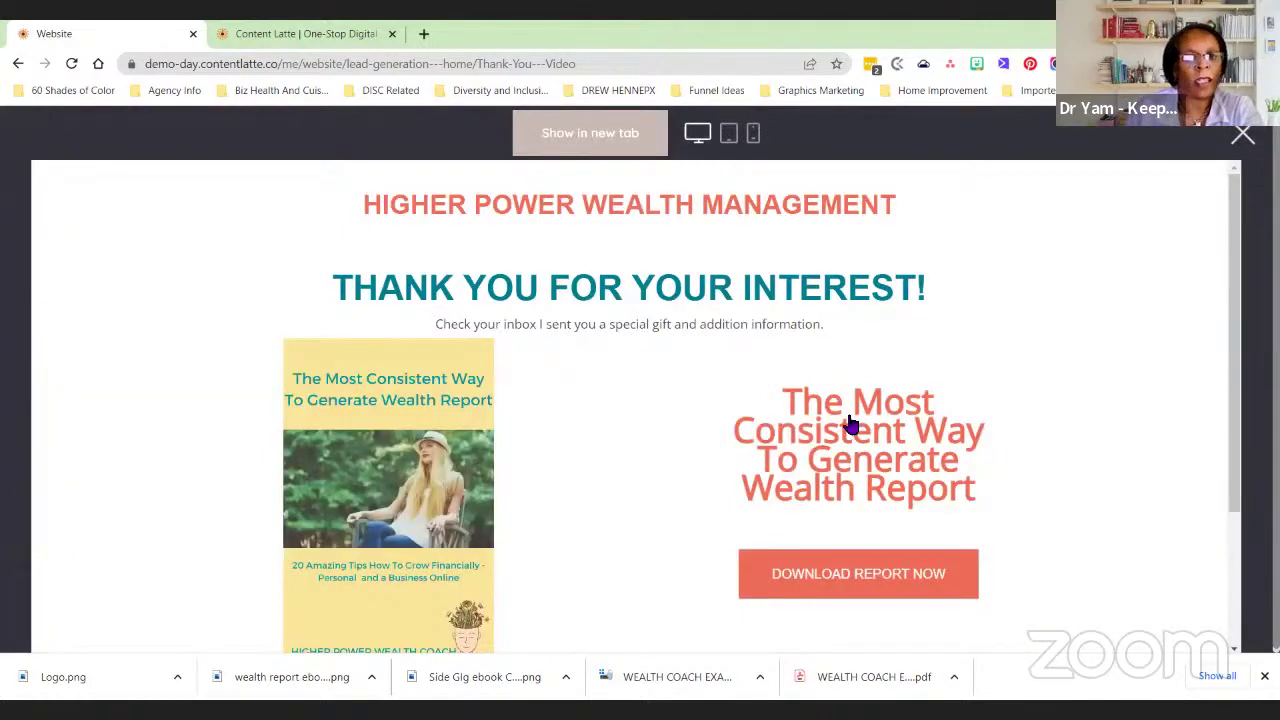
pyautogui.scroll(-2, 850, 424)
pyautogui.click(796, 408)
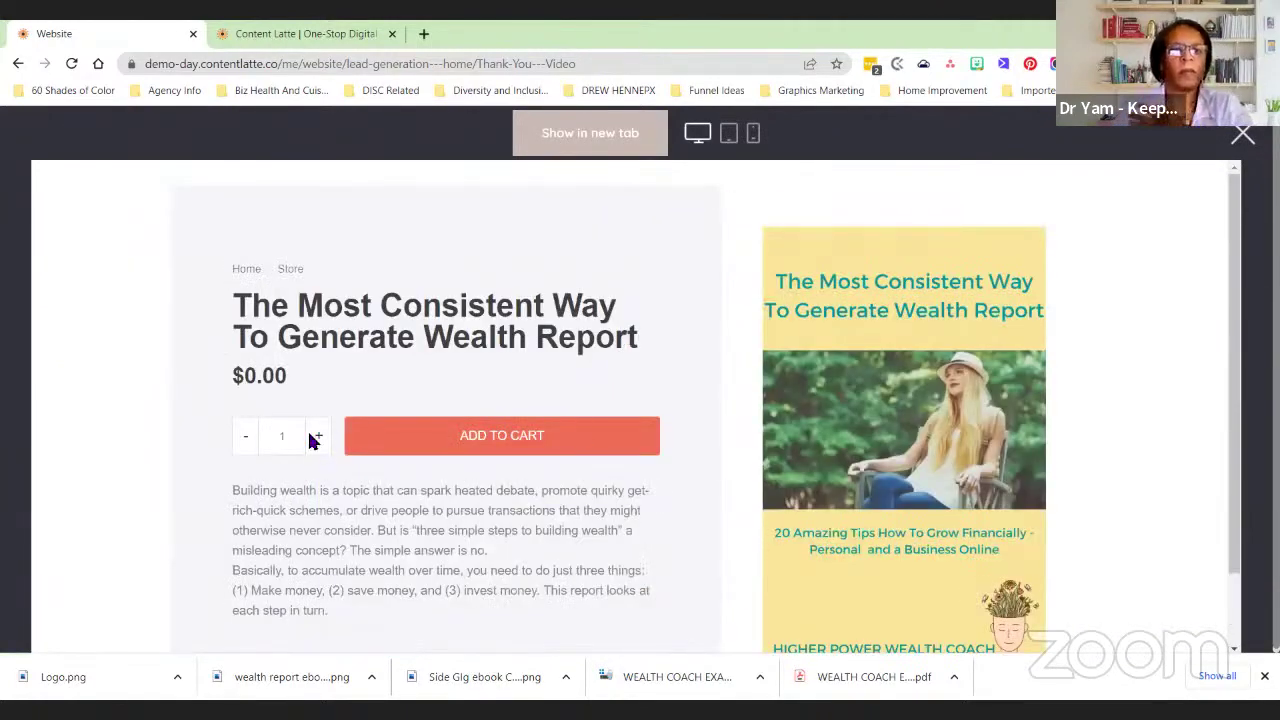
pyautogui.click(555, 440)
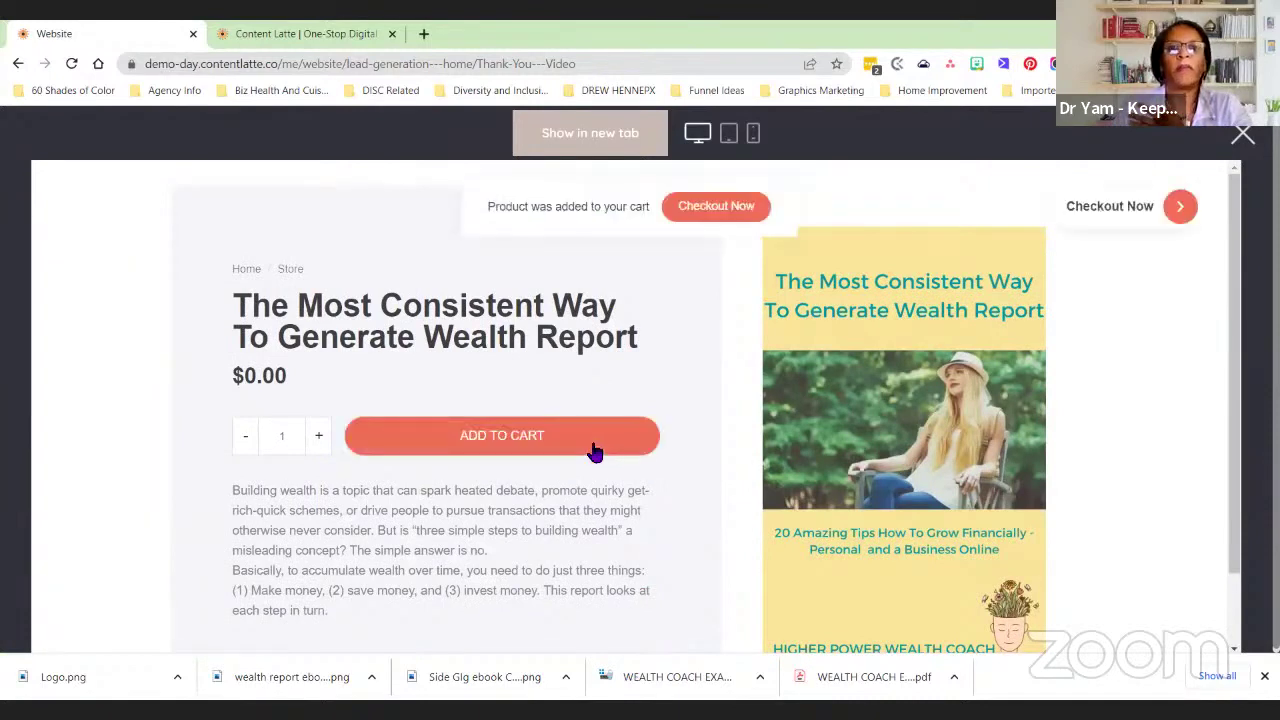
pyautogui.click(701, 206)
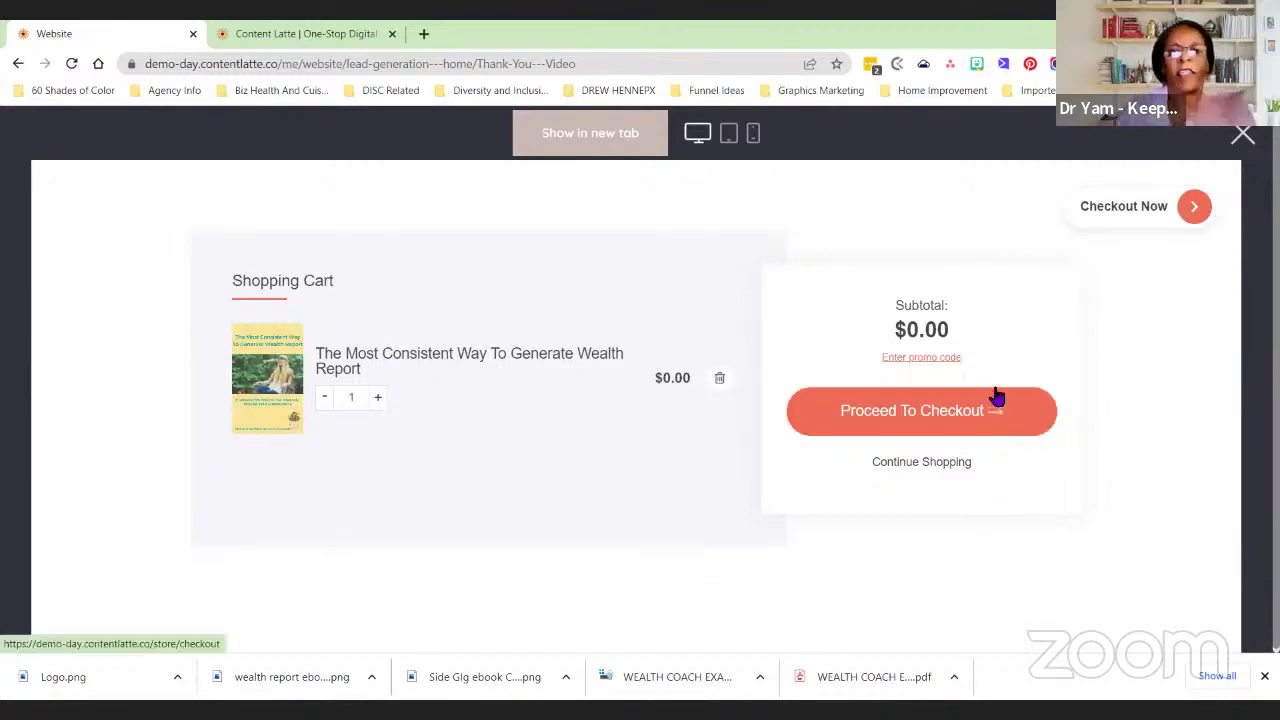
# Proceed through the test checkout form, submit it, and close the preview
pyautogui.click(960, 411)
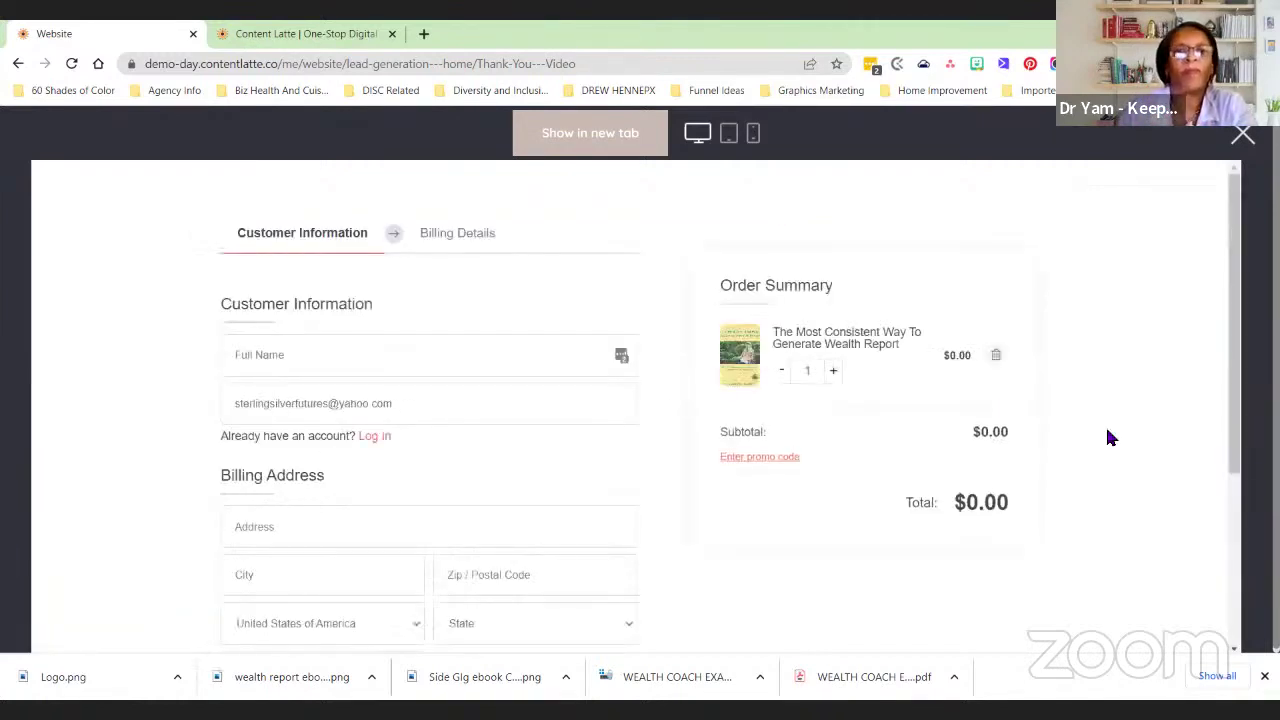
pyautogui.scroll(-3, 1065, 422)
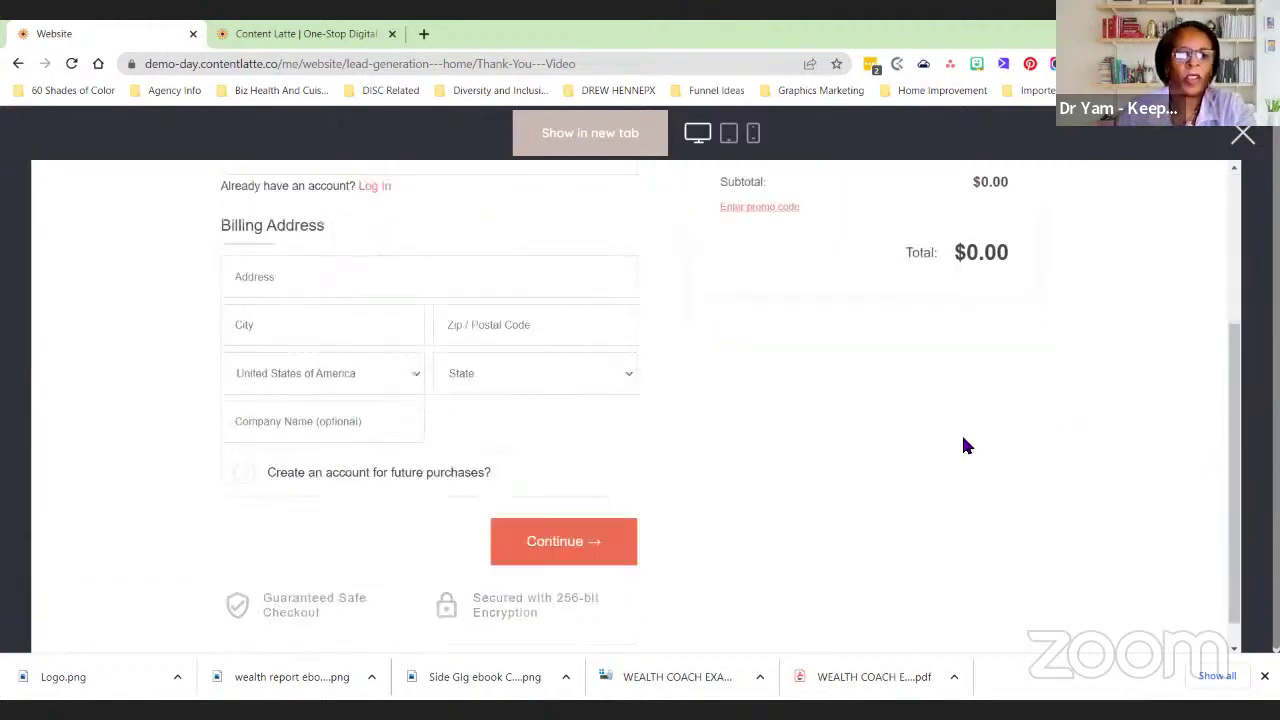
pyautogui.scroll(3, 755, 340)
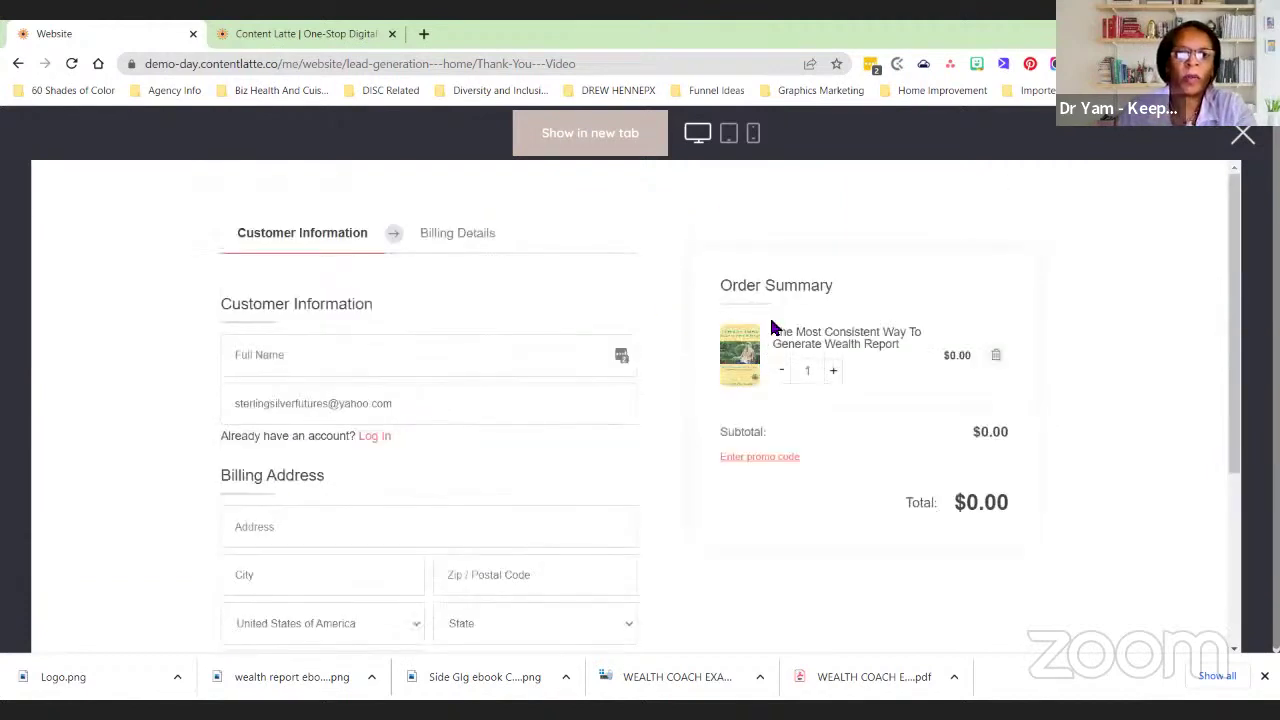
pyautogui.scroll(-3, 771, 320)
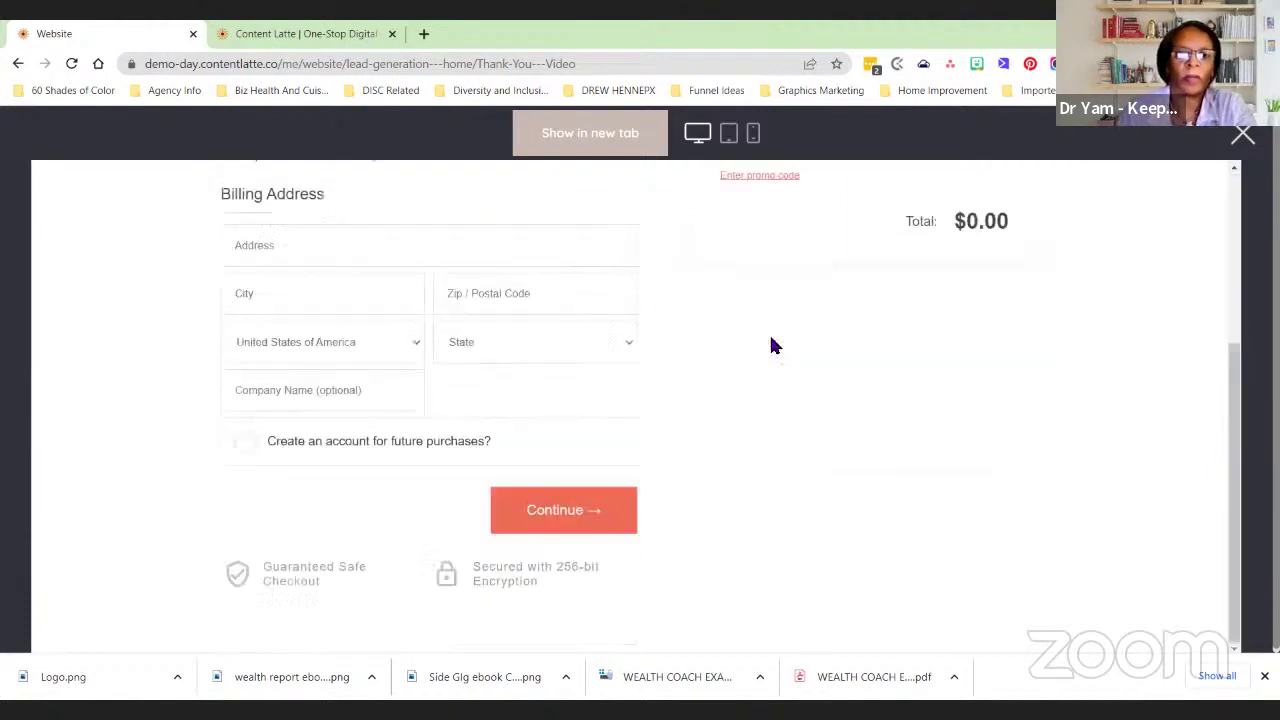
pyautogui.click(580, 514)
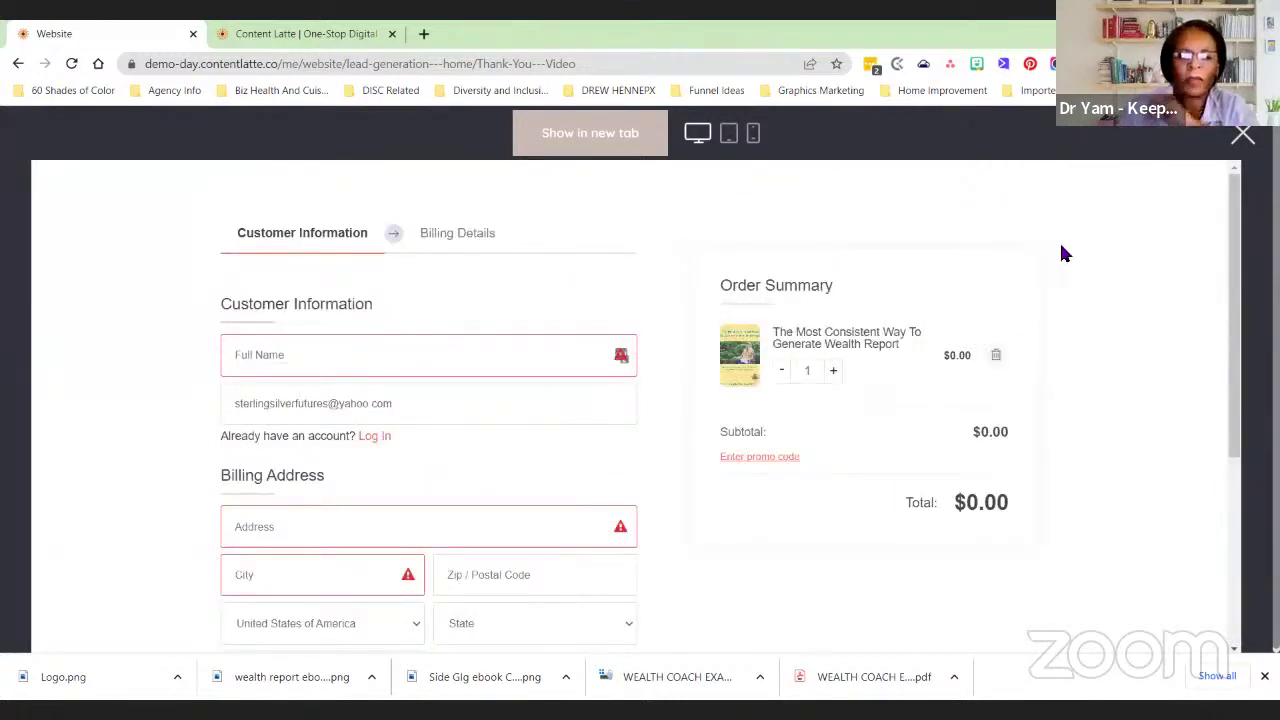
pyautogui.click(1243, 134)
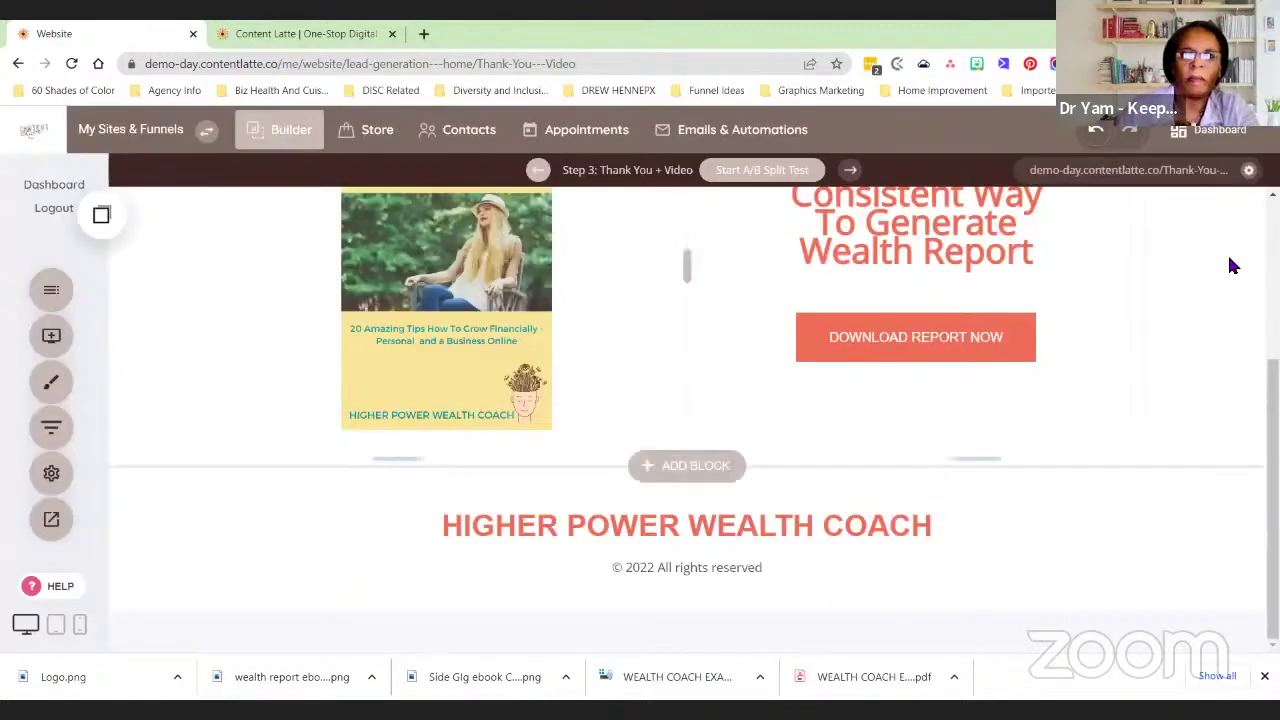
# Return to the top of the Thank You page and show the Pages & Popups list
pyautogui.scroll(3, 1144, 260)
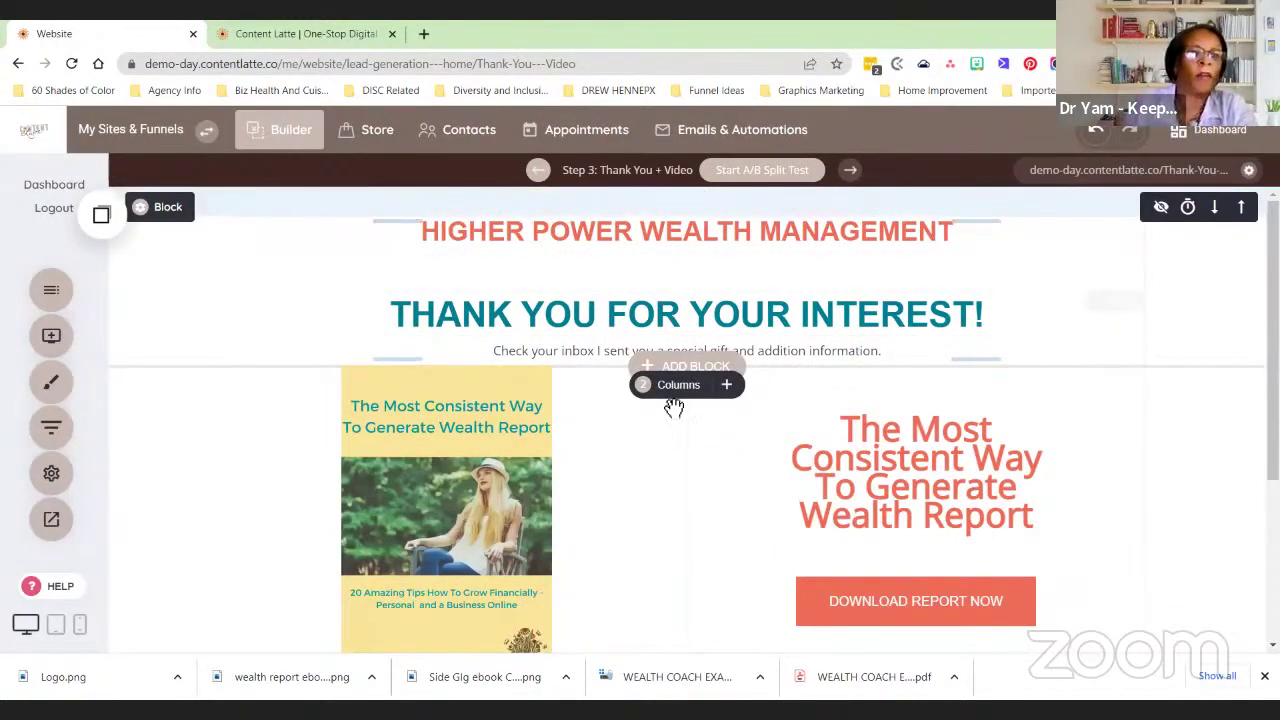
pyautogui.click(50, 292)
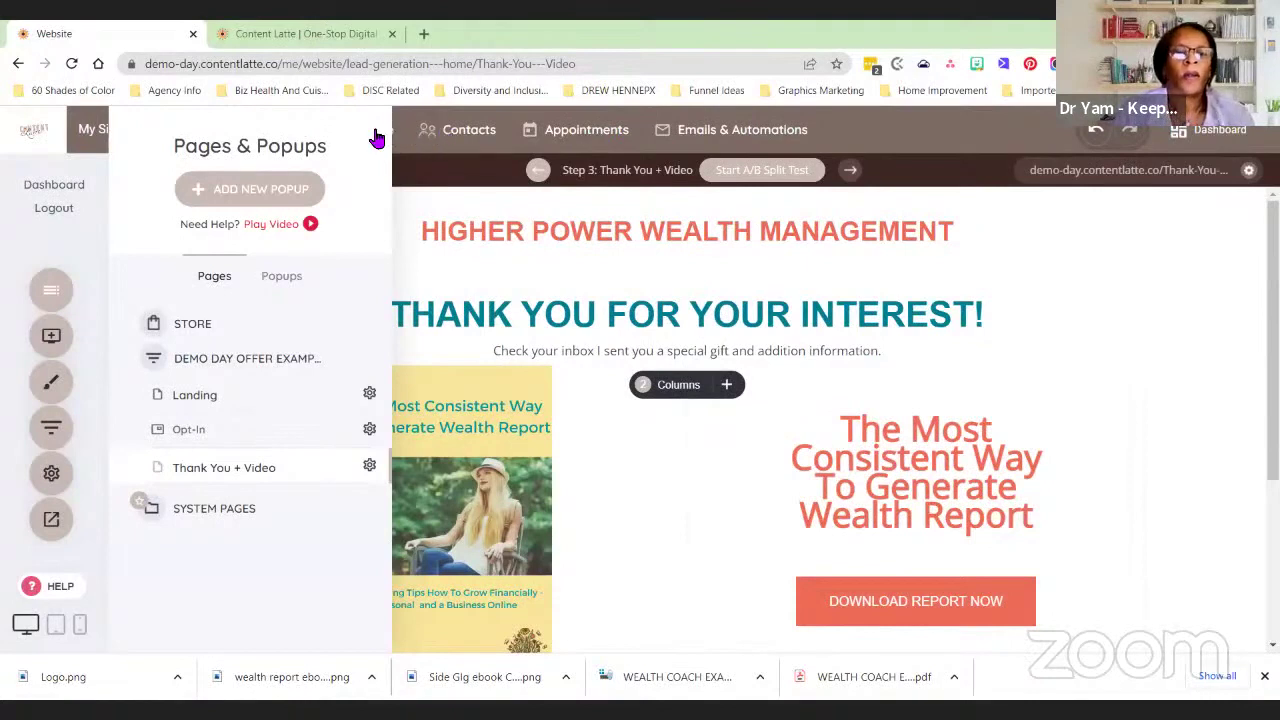
# Go to Contacts, dismiss the intro video, and switch to Emails & Automations
pyautogui.click(468, 135)
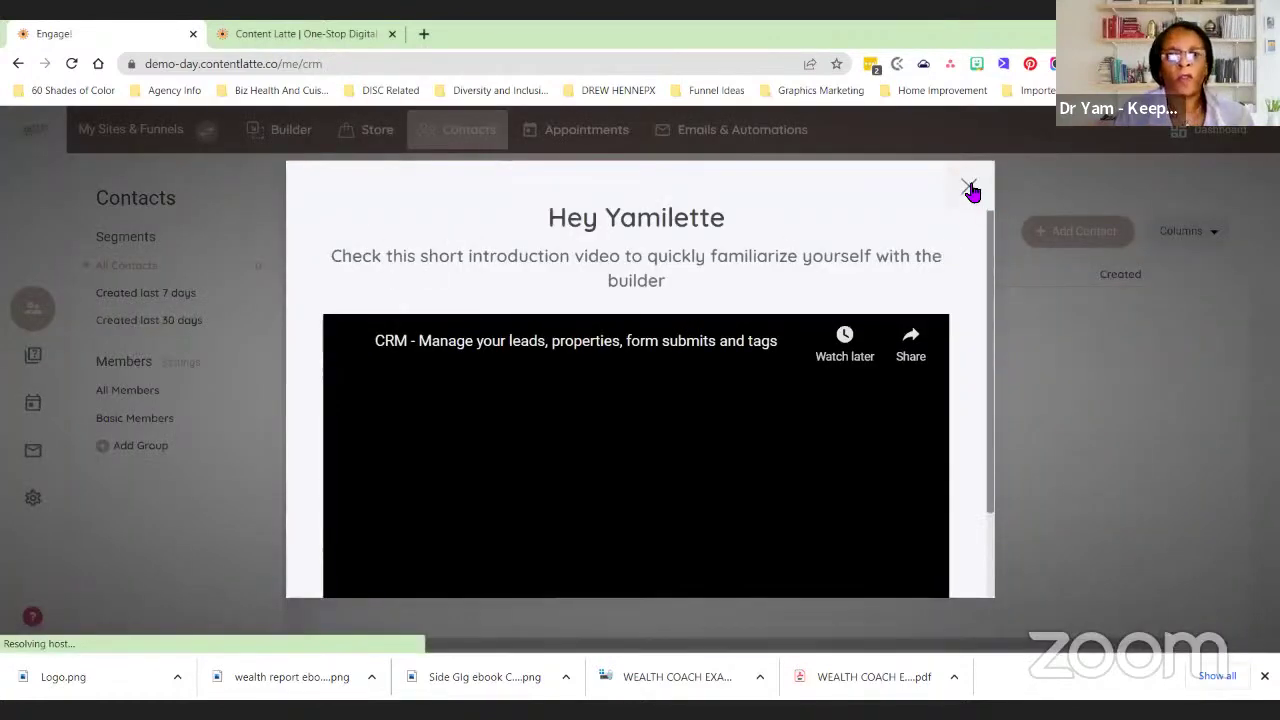
pyautogui.click(970, 190)
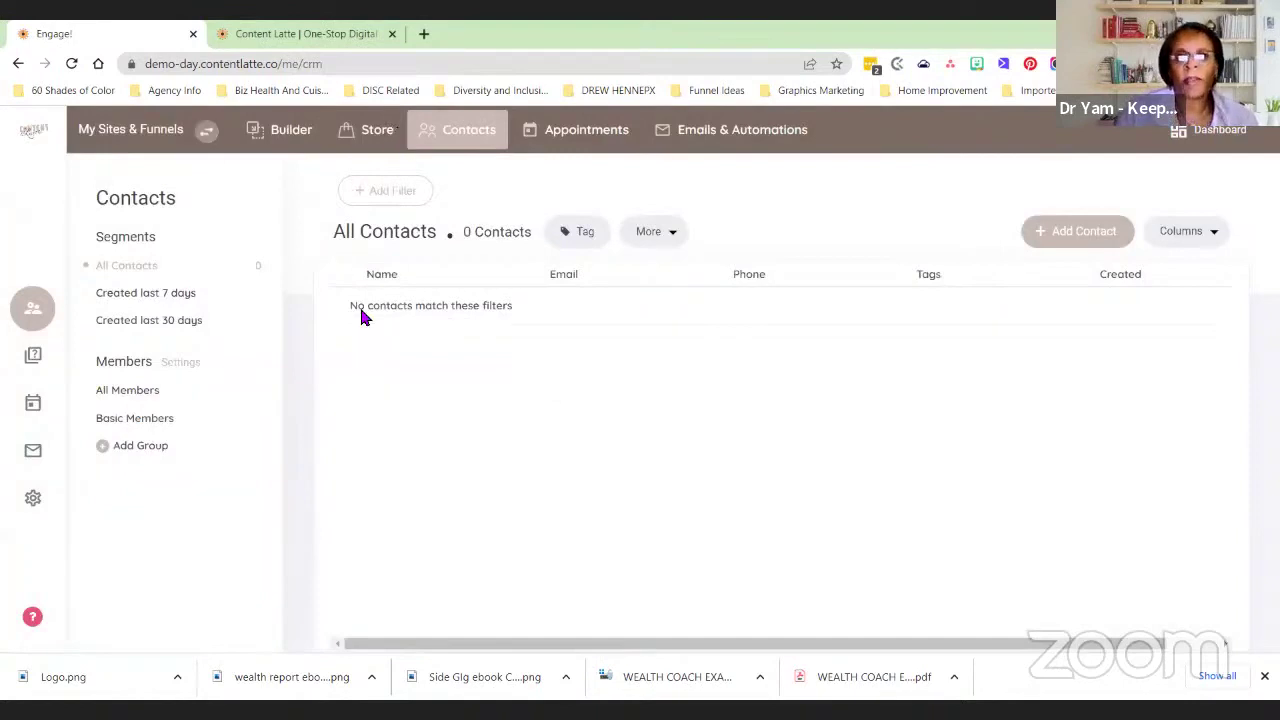
pyautogui.click(731, 145)
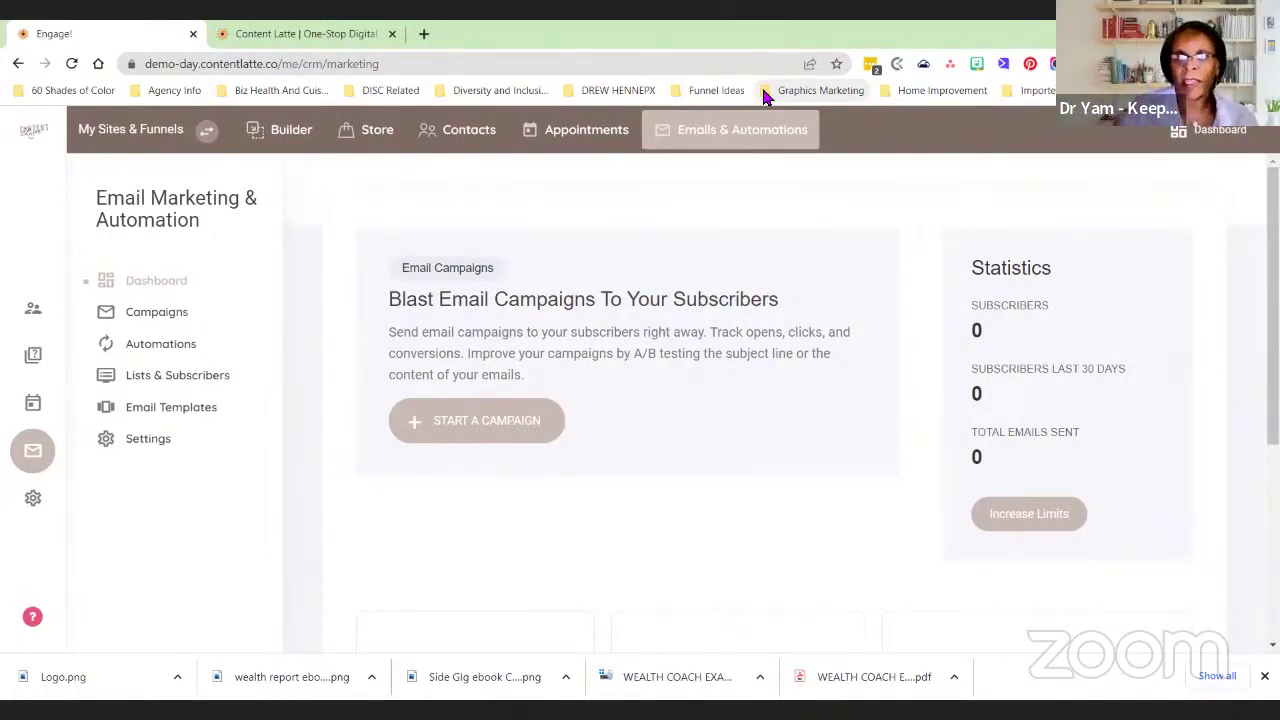
# Open the Welcome to High Power Series automation from the Automations list
pyautogui.click(142, 355)
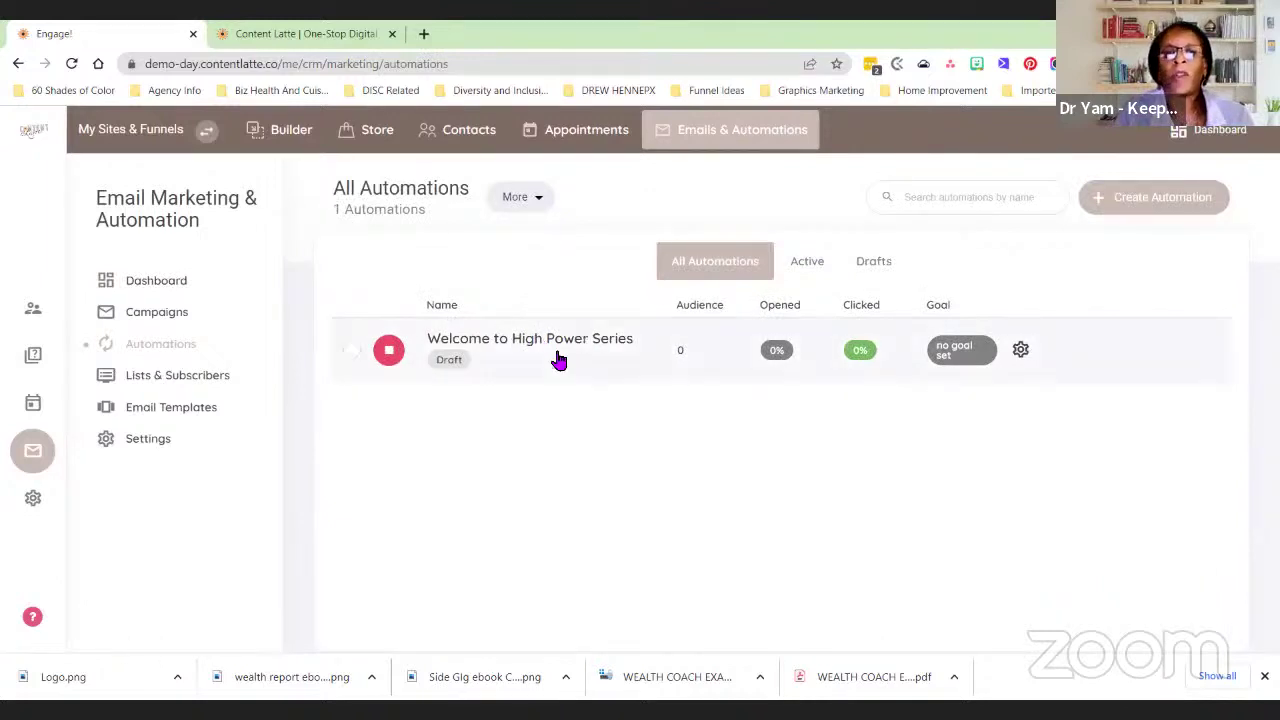
pyautogui.click(591, 325)
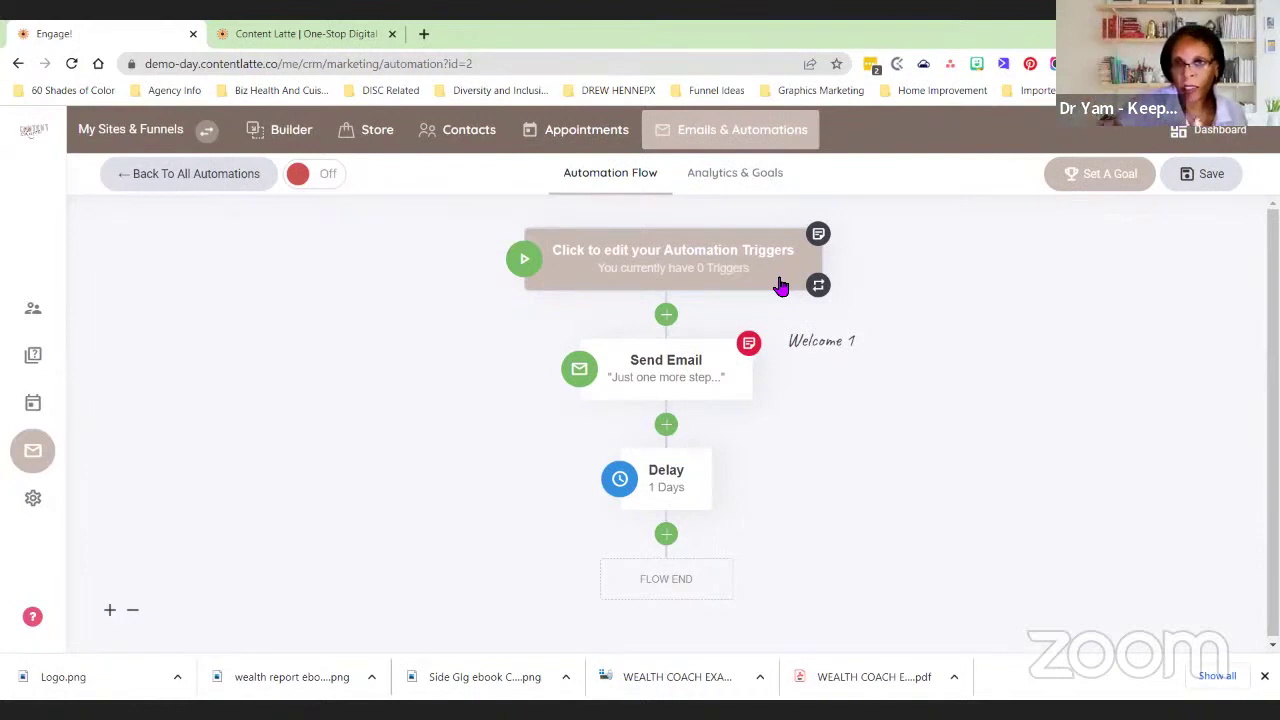
# Add an 'Added to a list' trigger for the Default list to the Welcome to High Power Series automation
pyautogui.click(692, 262)
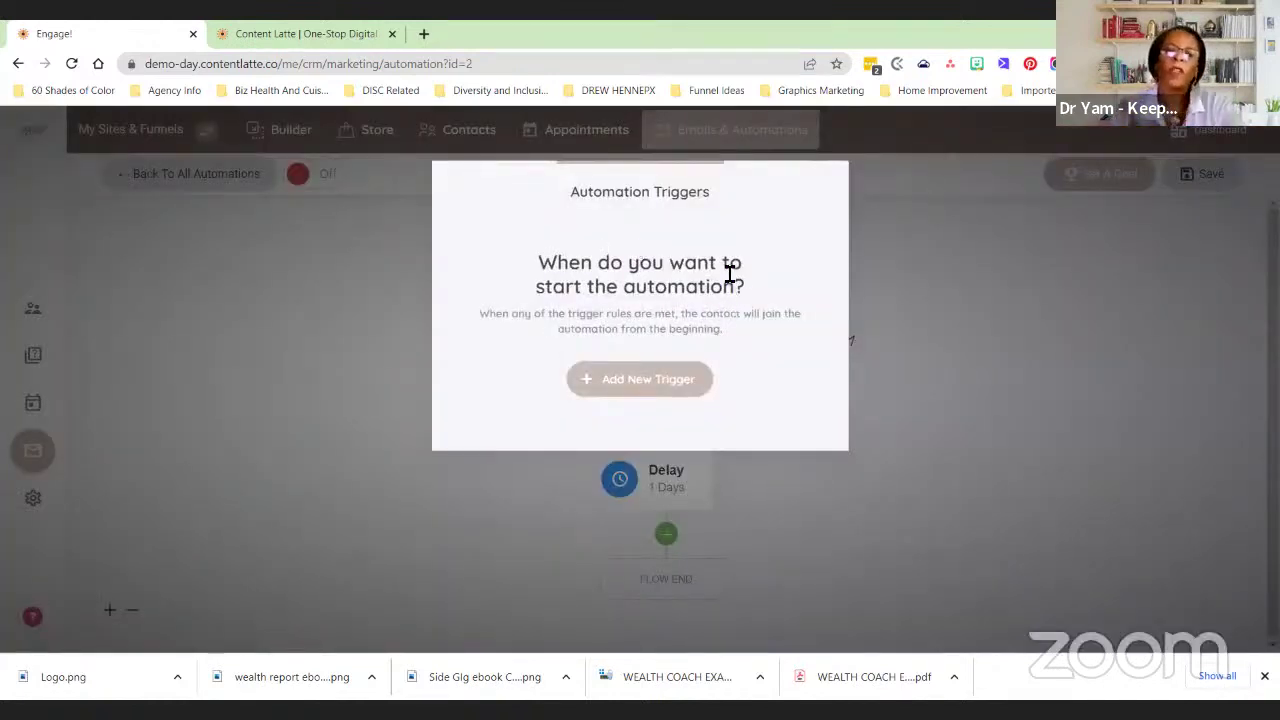
pyautogui.click(662, 396)
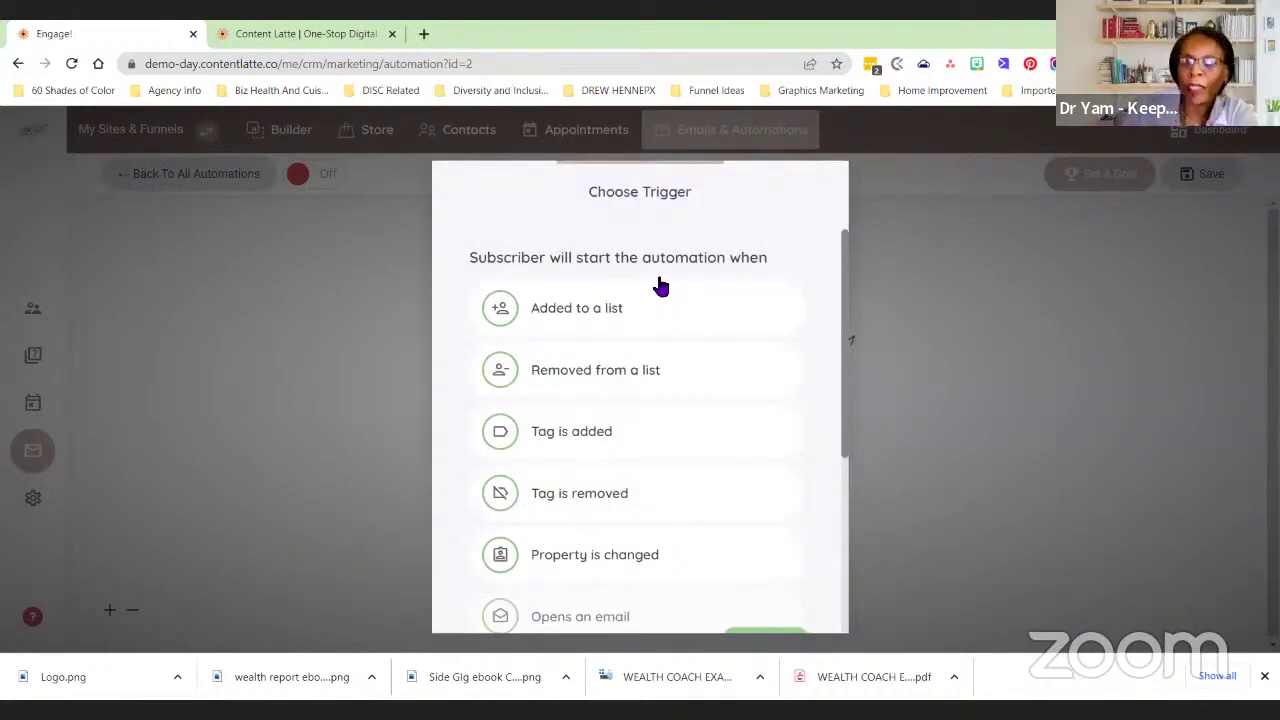
pyautogui.scroll(-3, 713, 315)
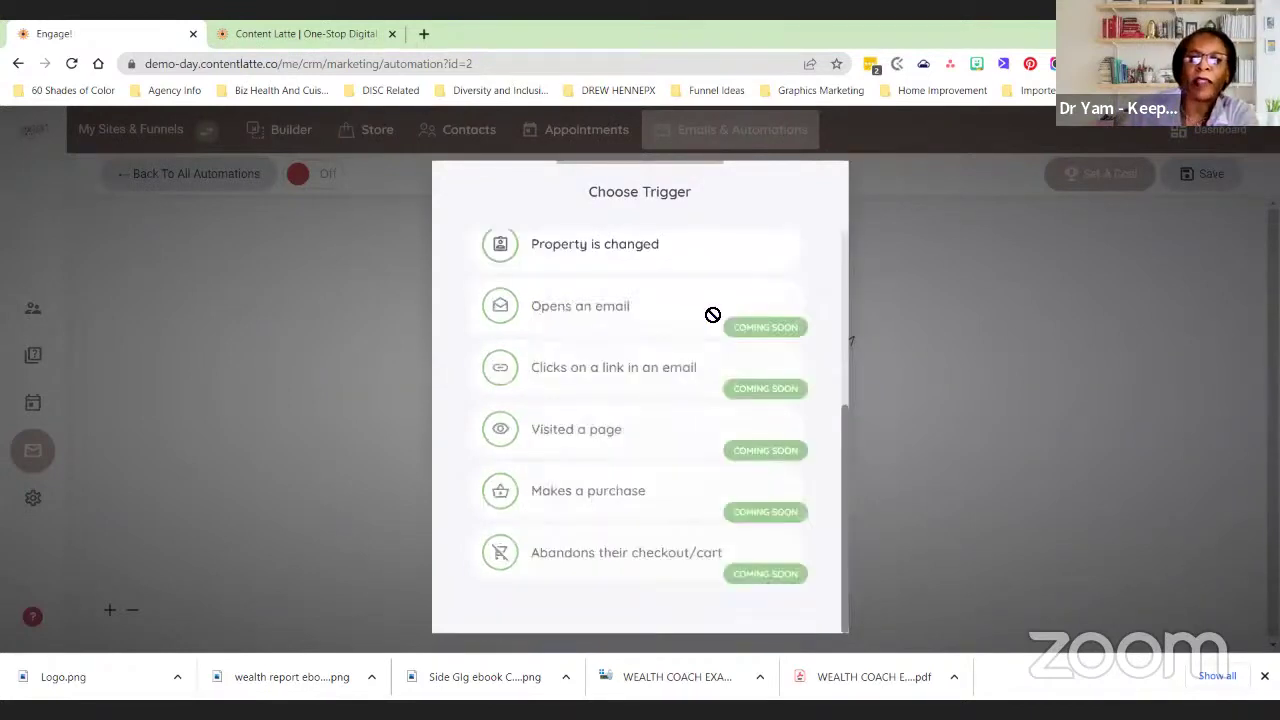
pyautogui.scroll(2, 716, 320)
pyautogui.scroll(-2, 680, 420)
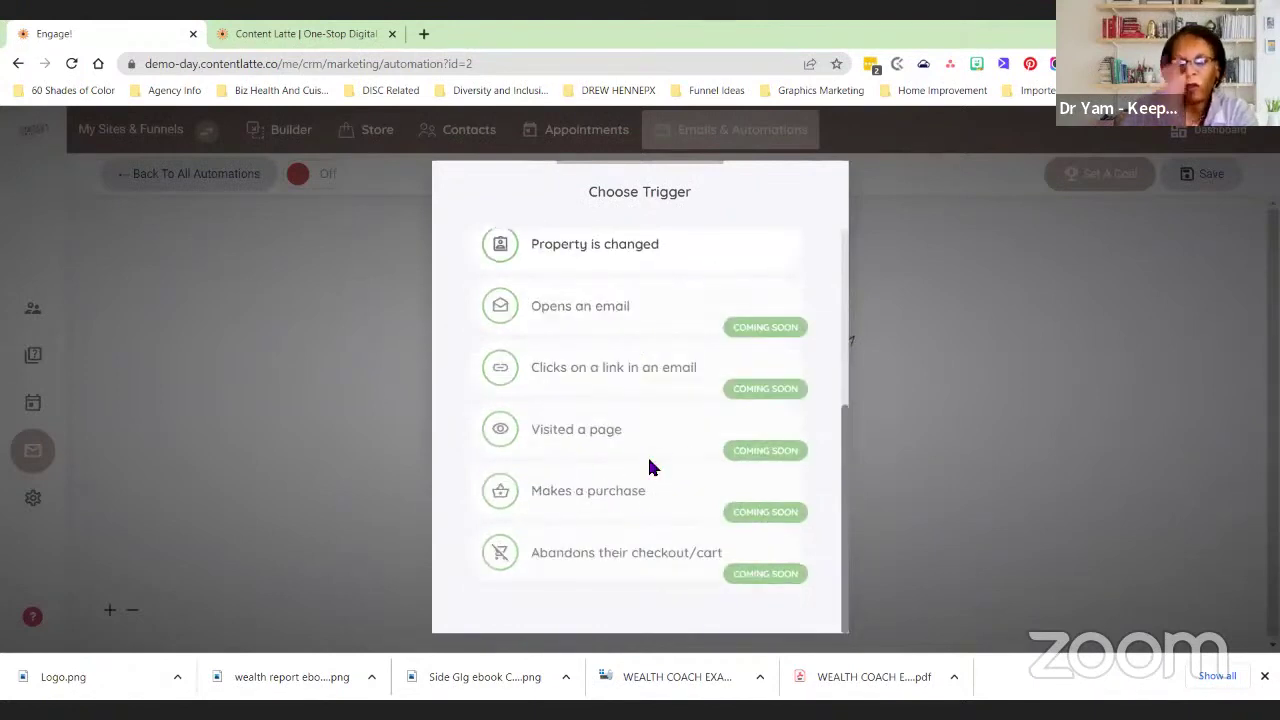
pyautogui.scroll(3, 660, 431)
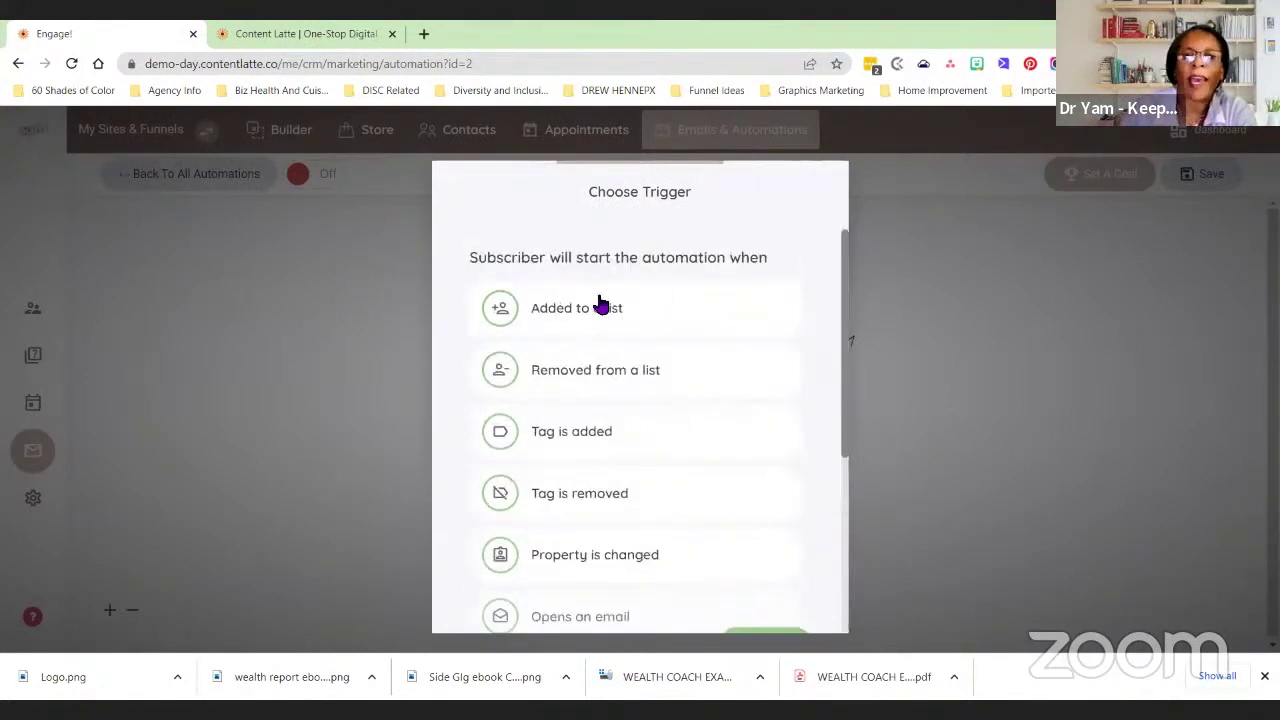
pyautogui.click(600, 306)
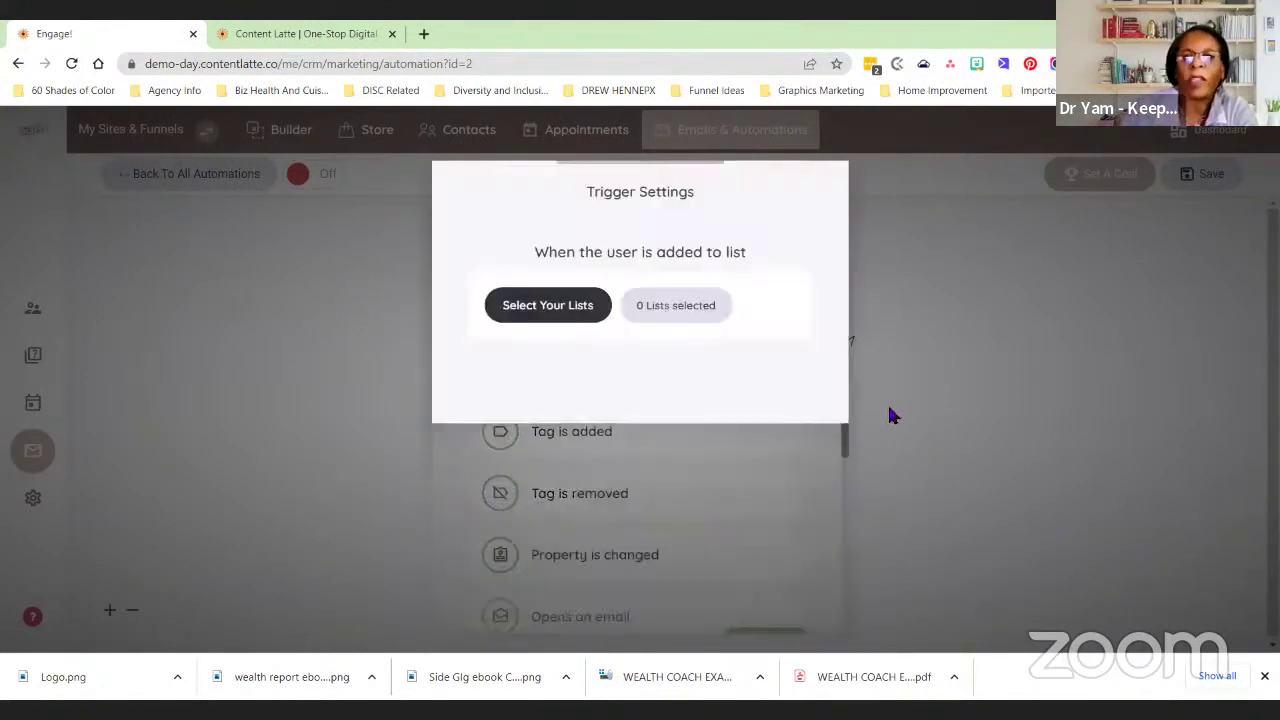
pyautogui.click(553, 318)
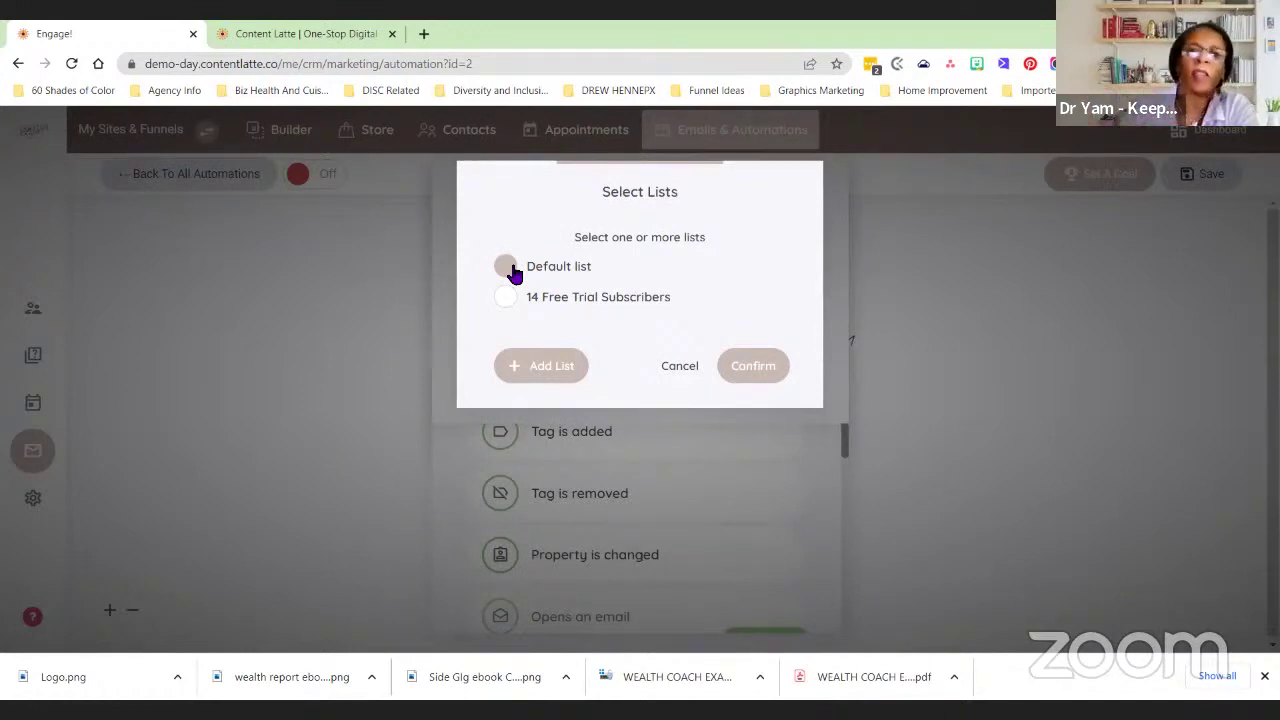
pyautogui.click(510, 270)
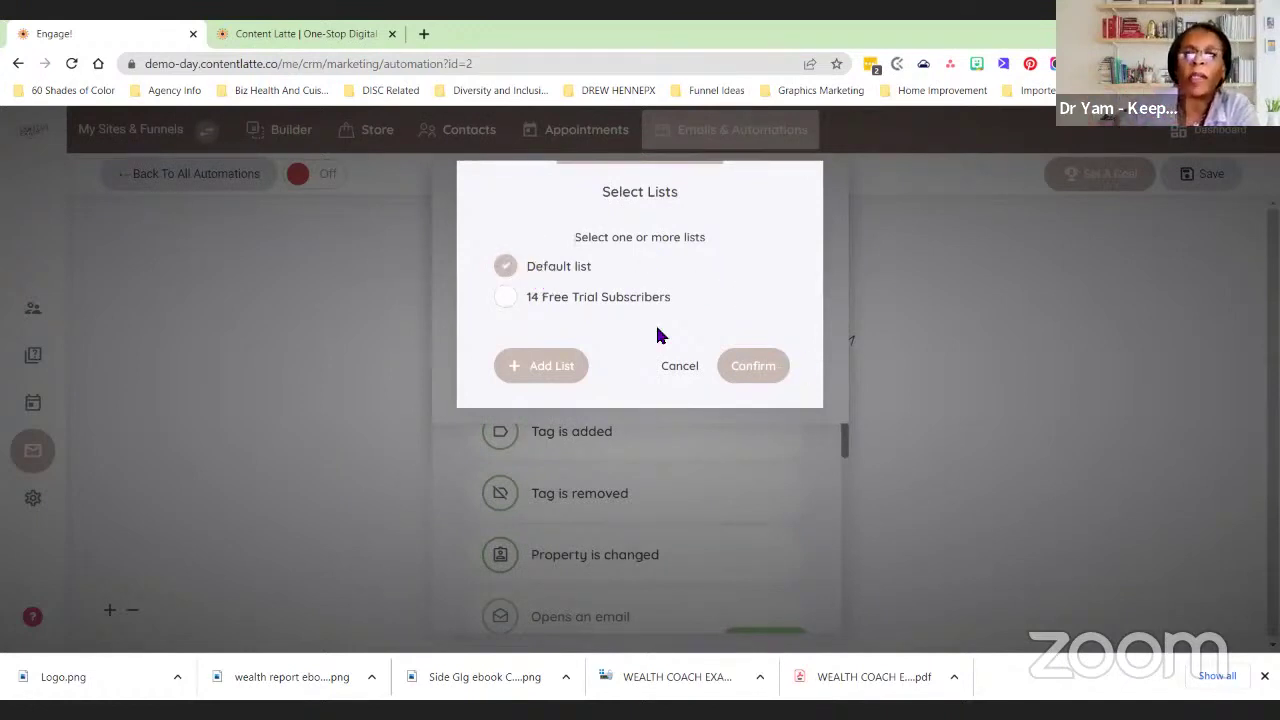
pyautogui.click(749, 374)
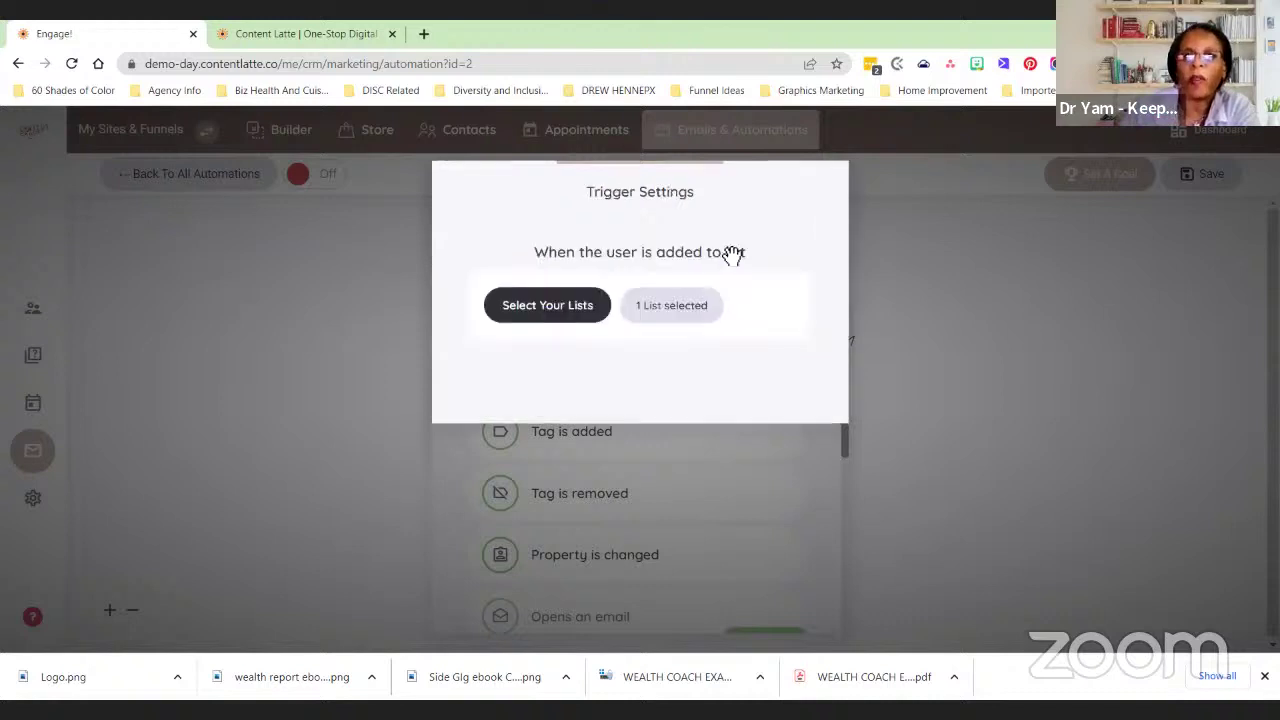
pyautogui.click(914, 512)
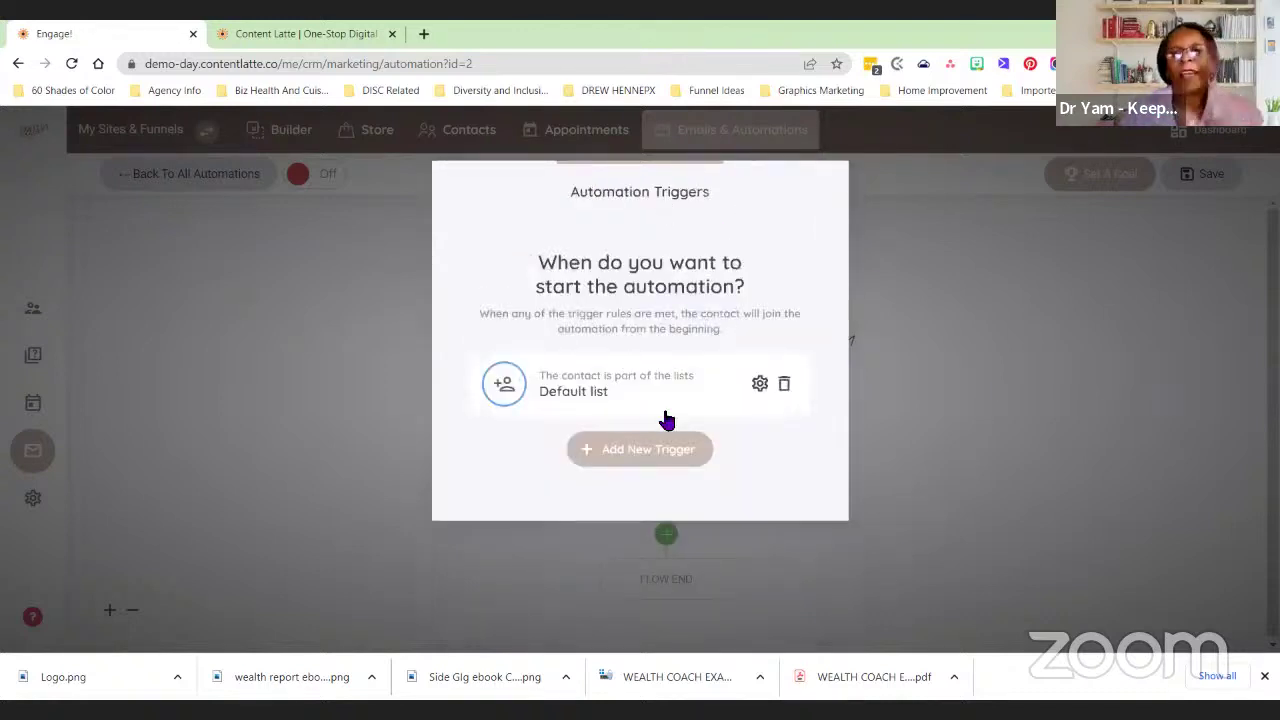
pyautogui.click(940, 471)
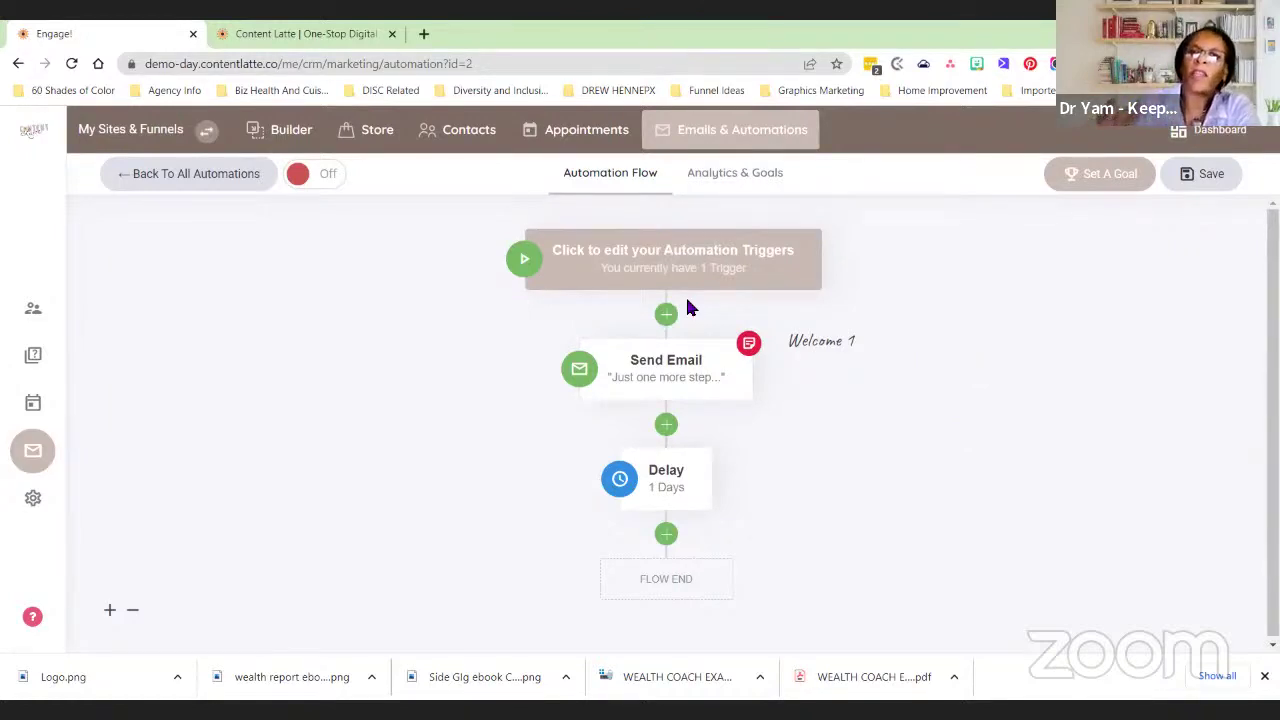
# Open the Send Email step's welcome email in the editor to view its greeting and body text
pyautogui.moveTo(689, 386)
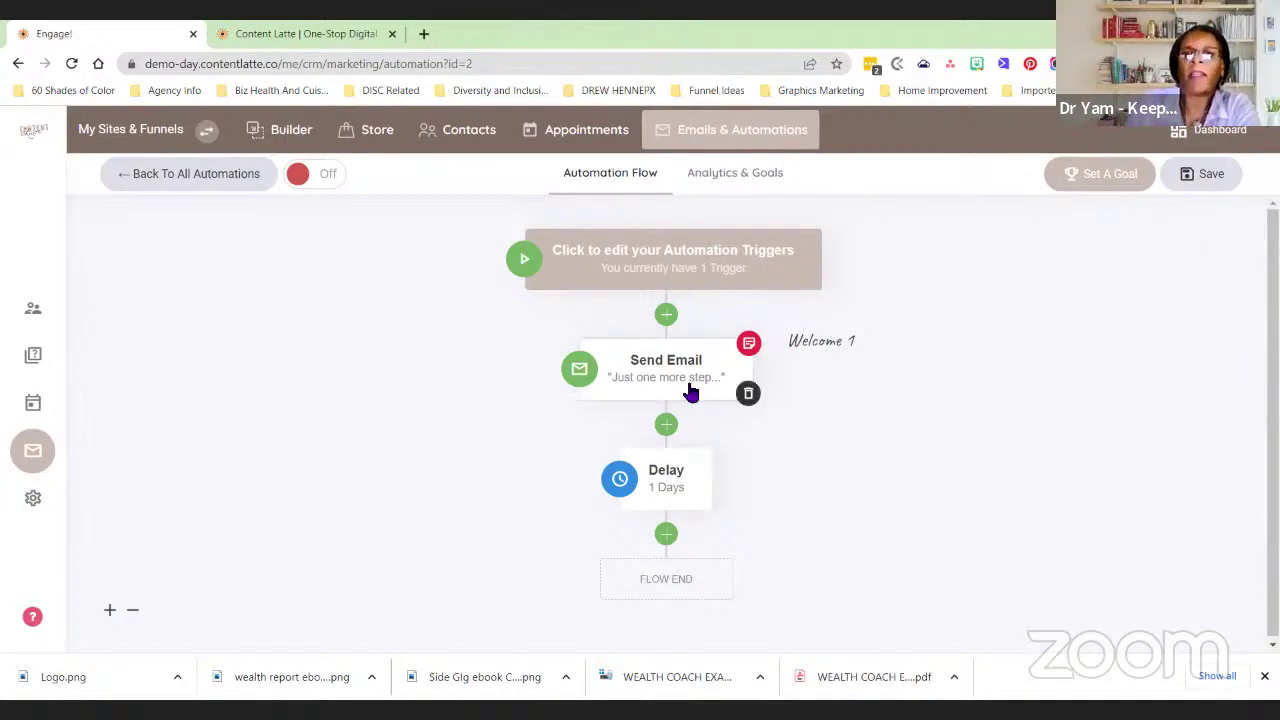
pyautogui.click(706, 370)
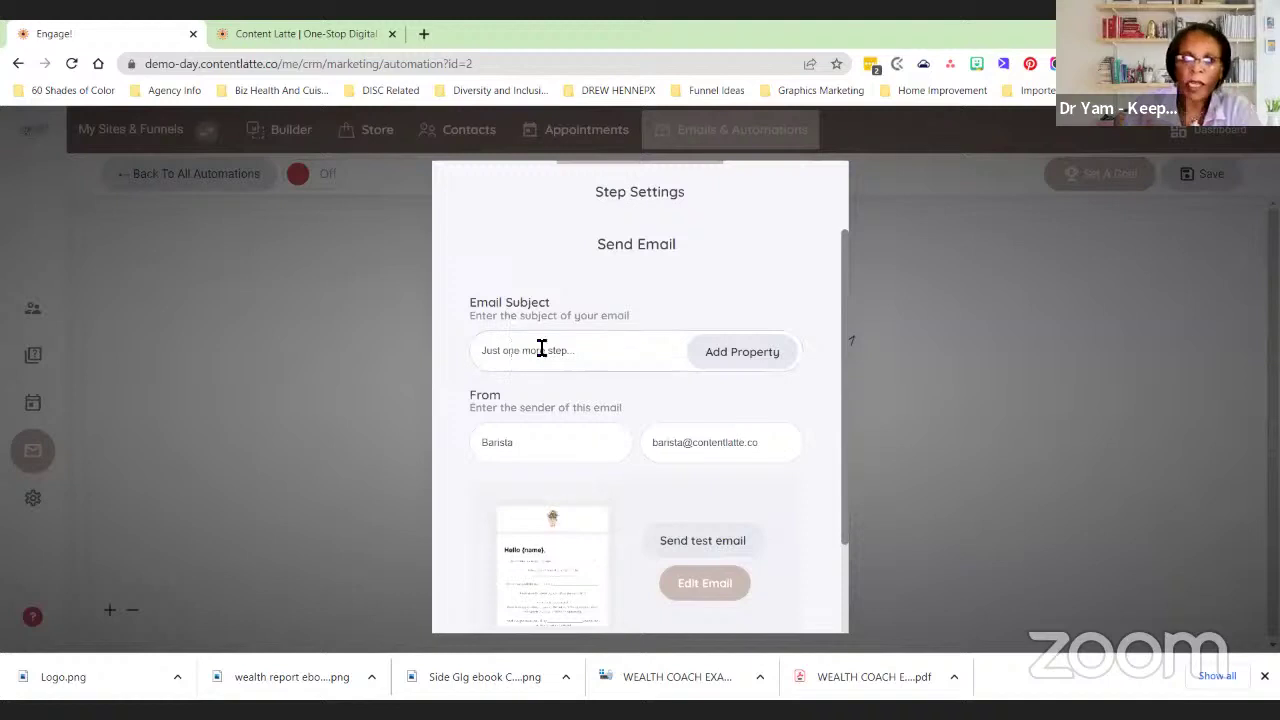
pyautogui.scroll(-1, 715, 440)
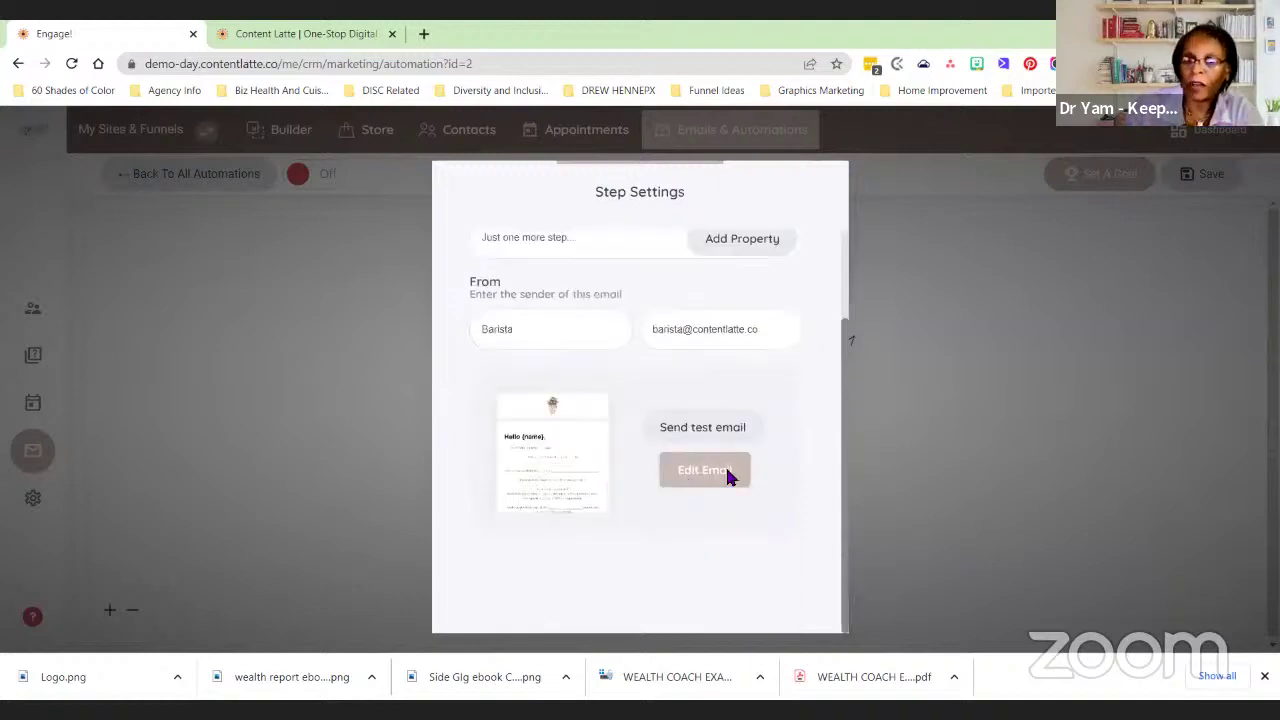
pyautogui.click(729, 478)
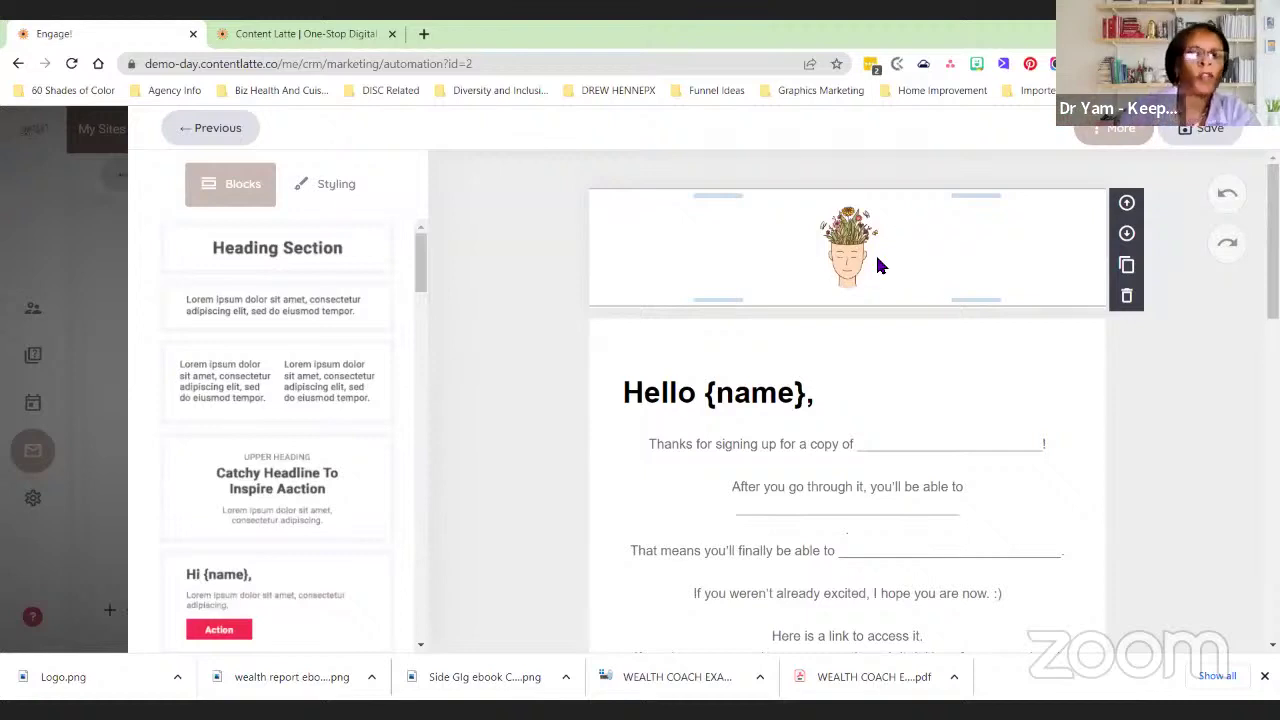
pyautogui.scroll(-1, 877, 264)
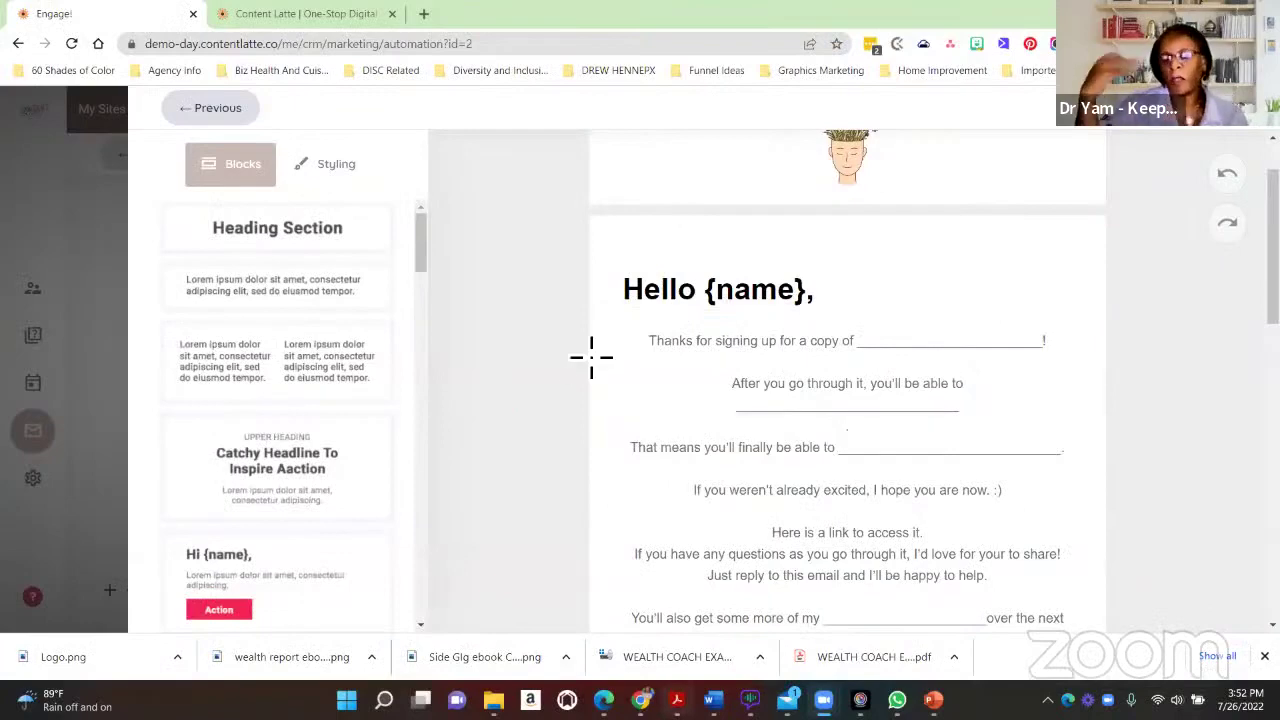
pyautogui.hotkey('alt', 'Tab')
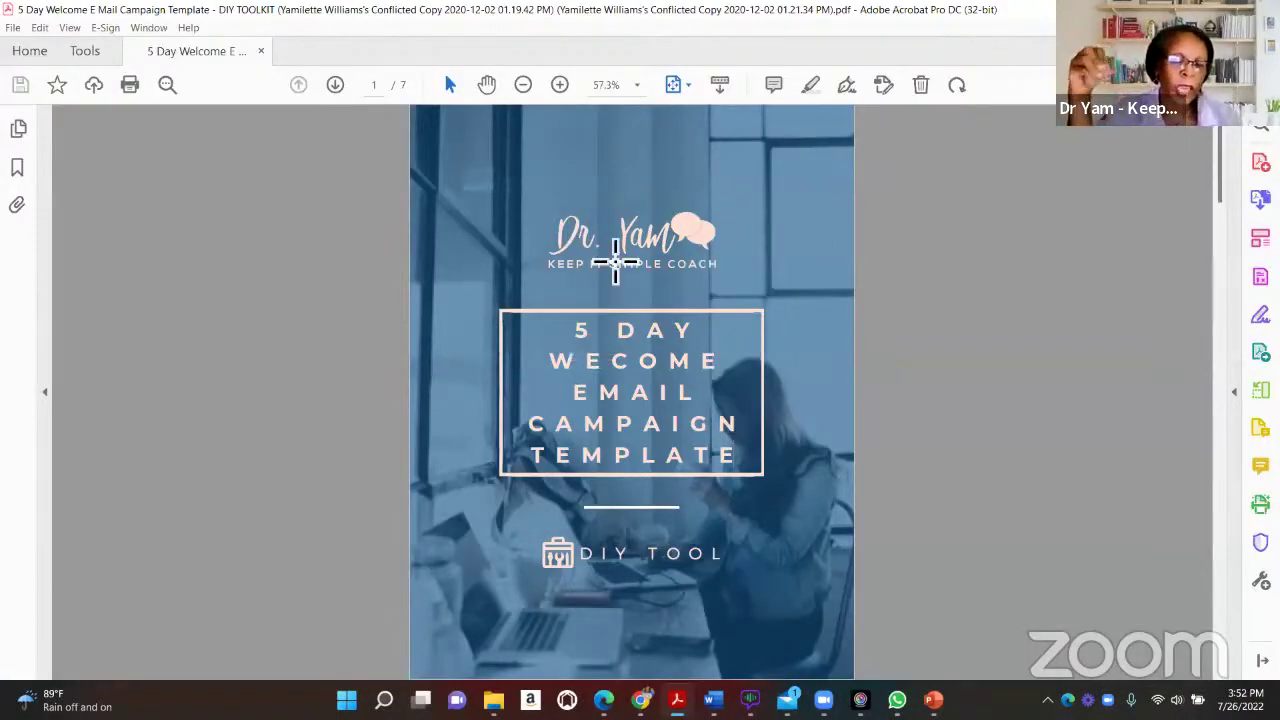
# Select the Email 2 body text in the welcome template PDF, then return to the email editor
pyautogui.scroll(-5, 1130, 520)
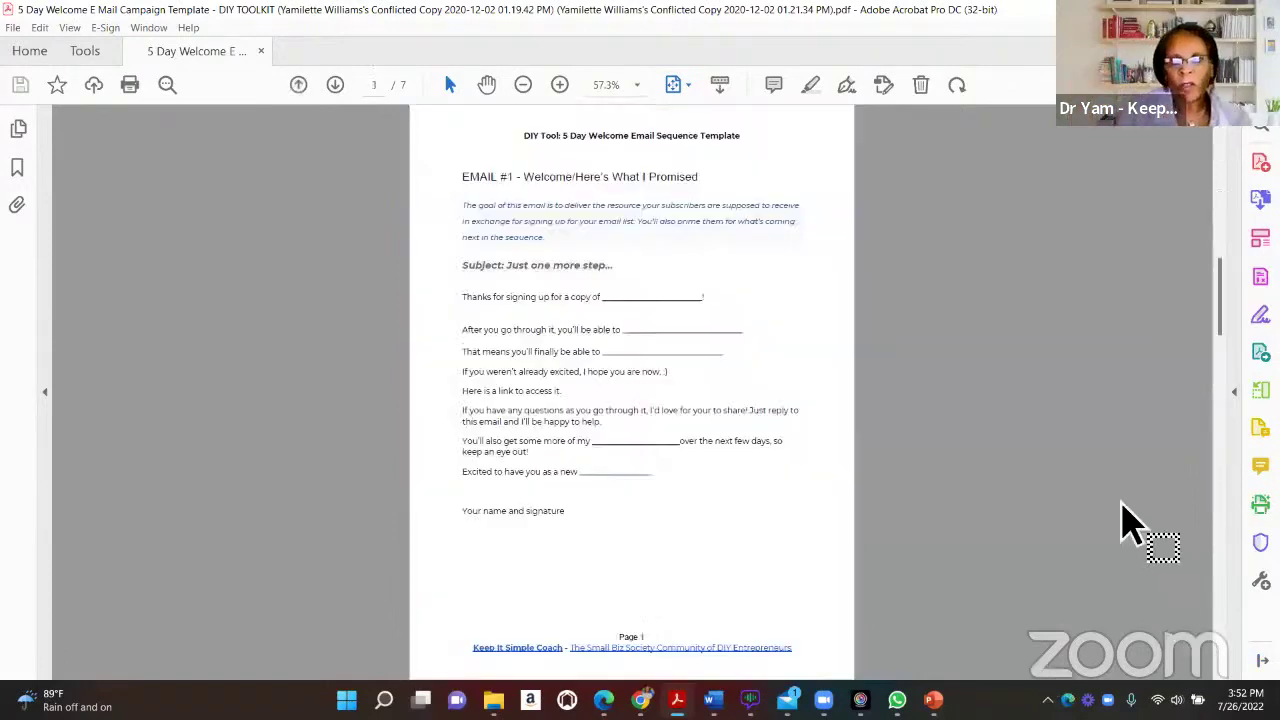
pyautogui.scroll(1, 990, 405)
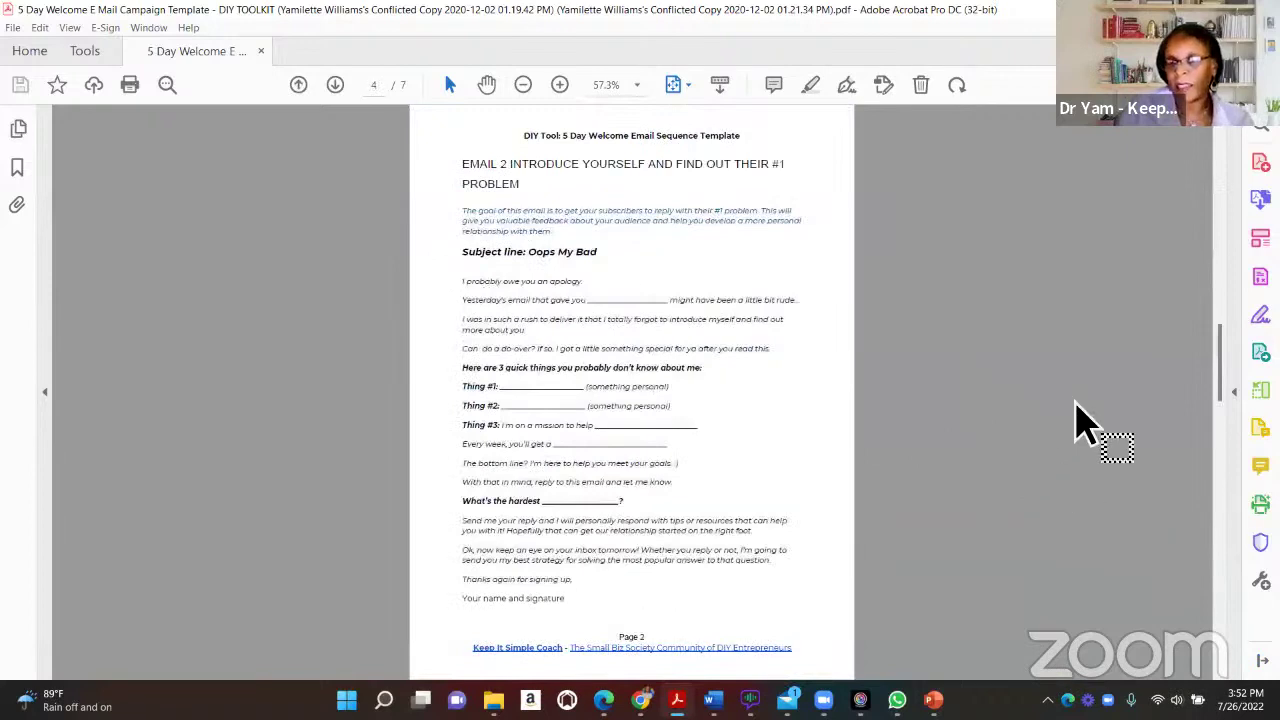
pyautogui.moveTo(1092, 388)
pyautogui.mouseDown()
pyautogui.moveTo(691, 606)
pyautogui.moveTo(711, 620)
pyautogui.mouseUp()
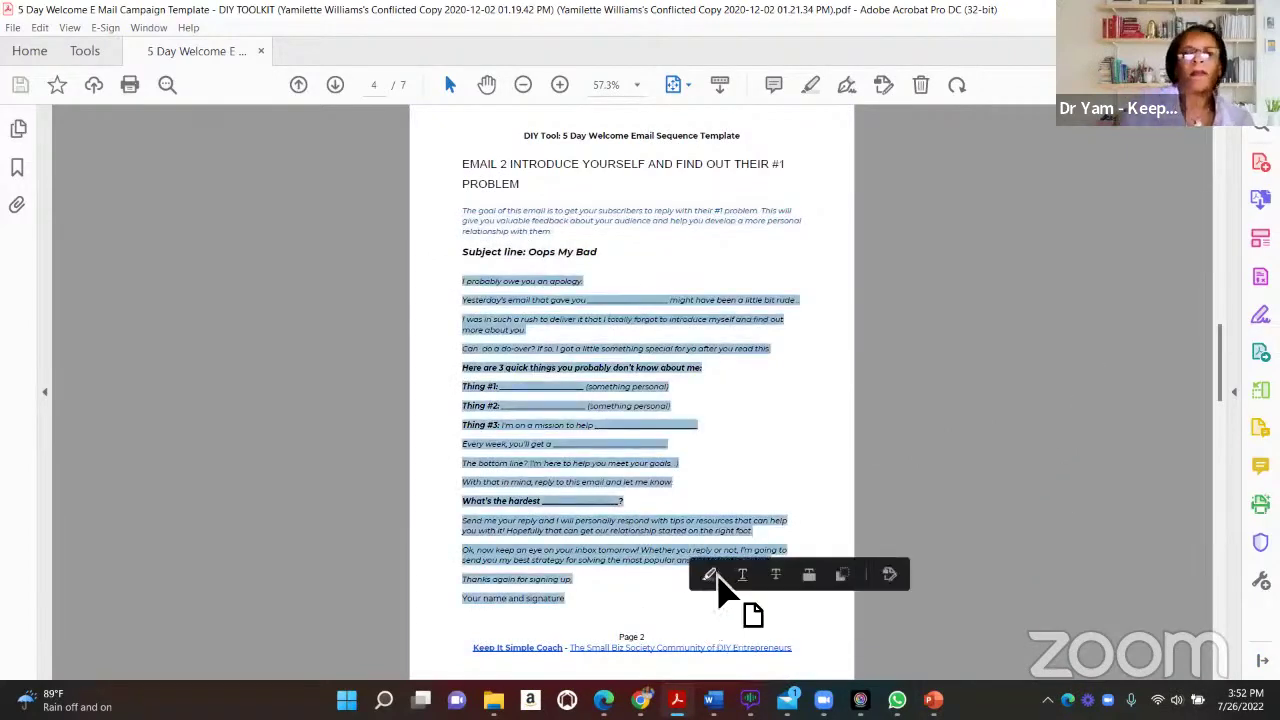
pyautogui.hotkey('alt', 'Tab')
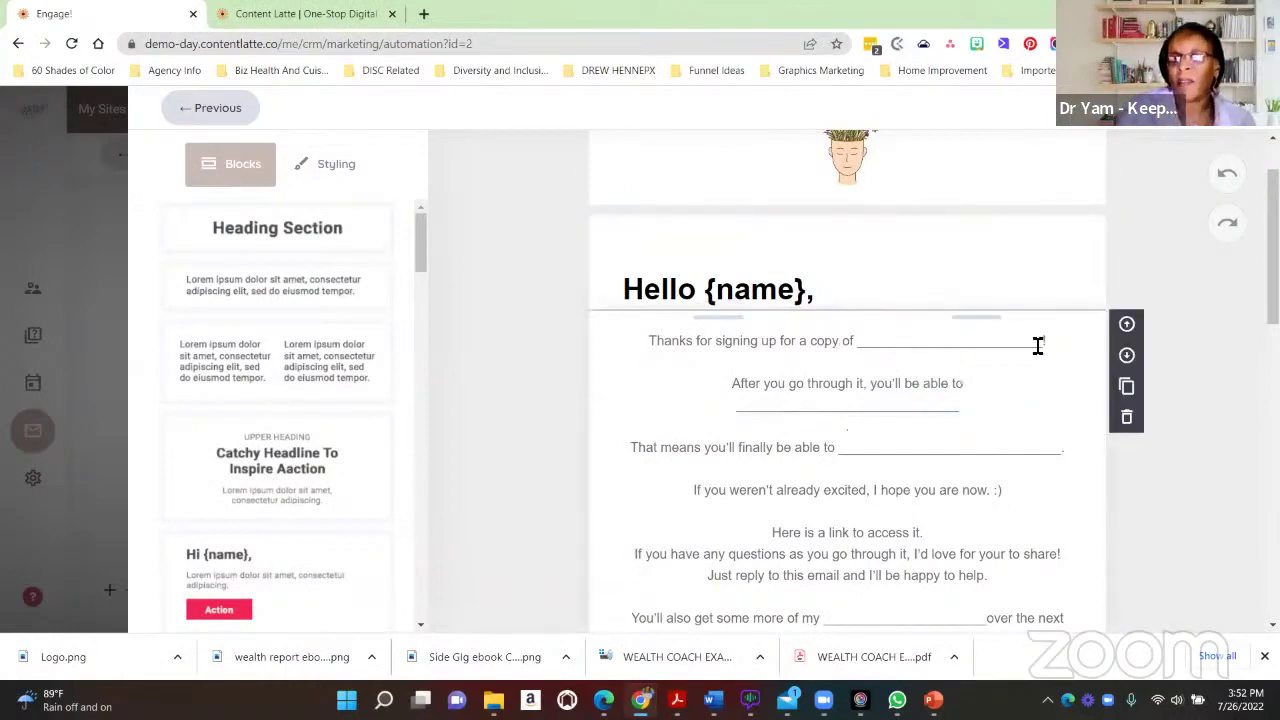
# Add an Image block below the welcome email's text
pyautogui.scroll(-3, 993, 373)
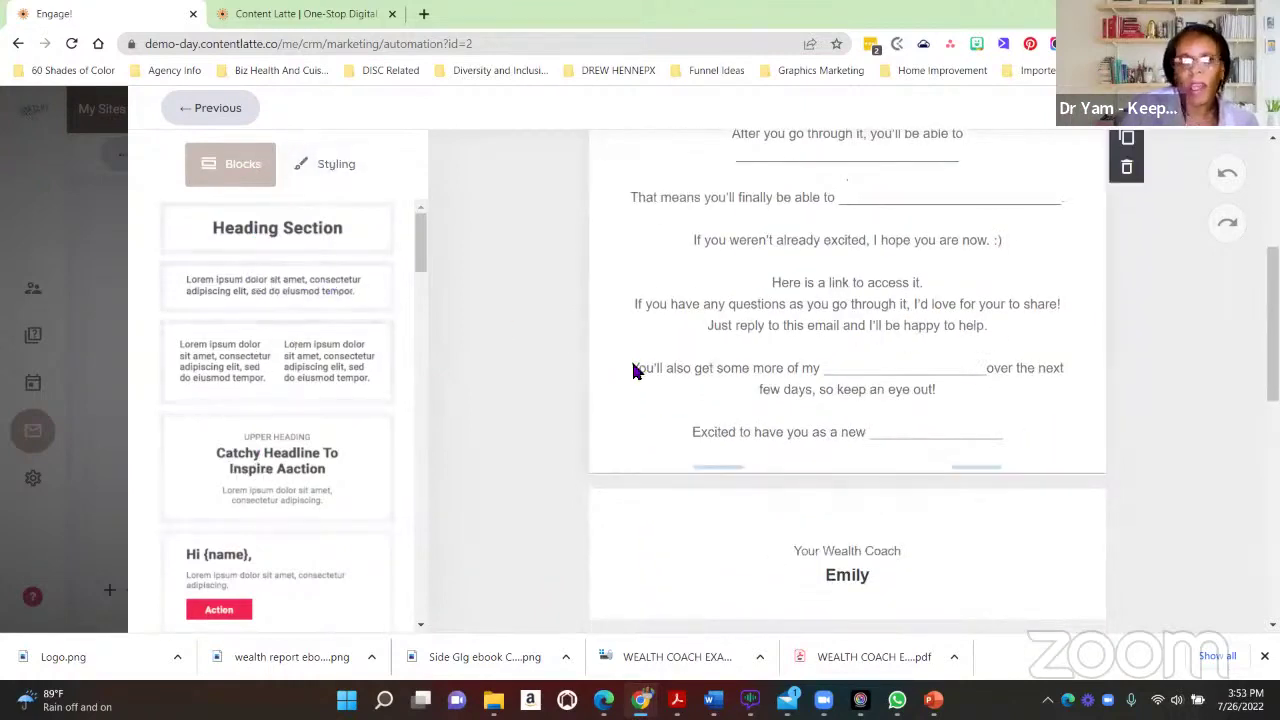
pyautogui.scroll(-2, 409, 417)
pyautogui.moveTo(297, 563); pyautogui.dragTo(594, 463)
# Add a Call To Action button under the image and close the email editor
pyautogui.scroll(-2, 543, 398)
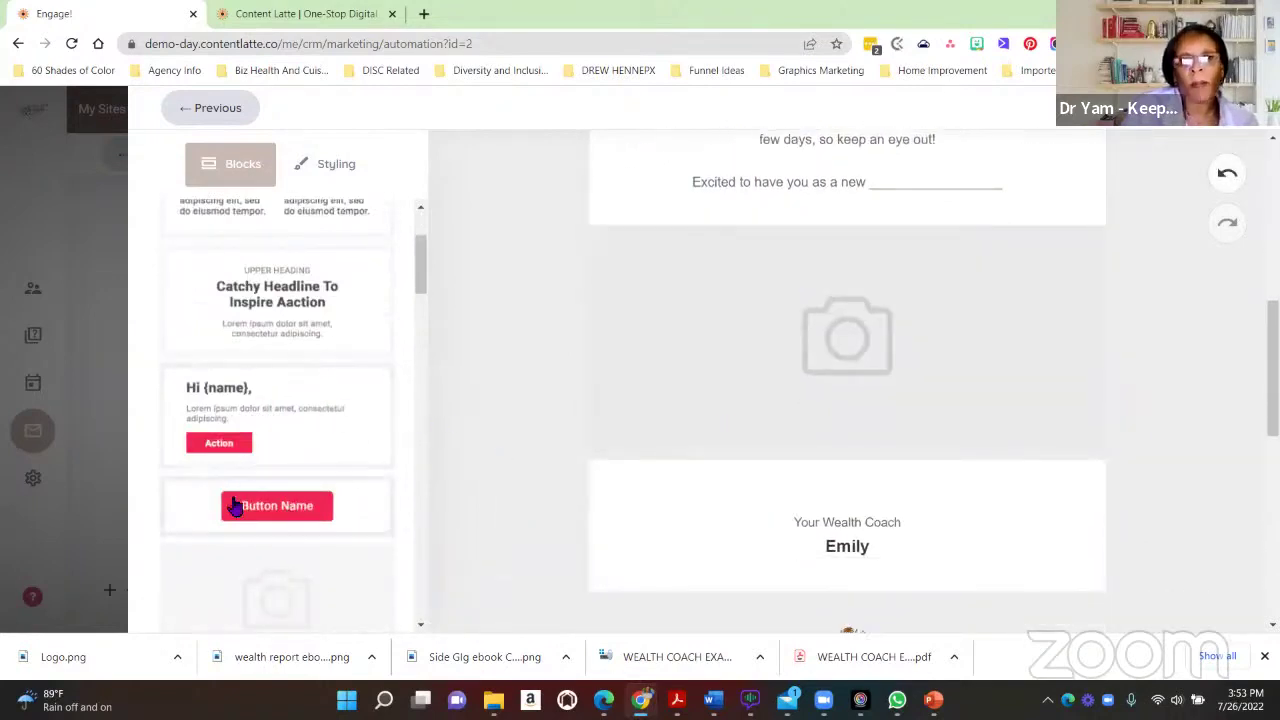
pyautogui.moveTo(234, 504); pyautogui.dragTo(819, 428)
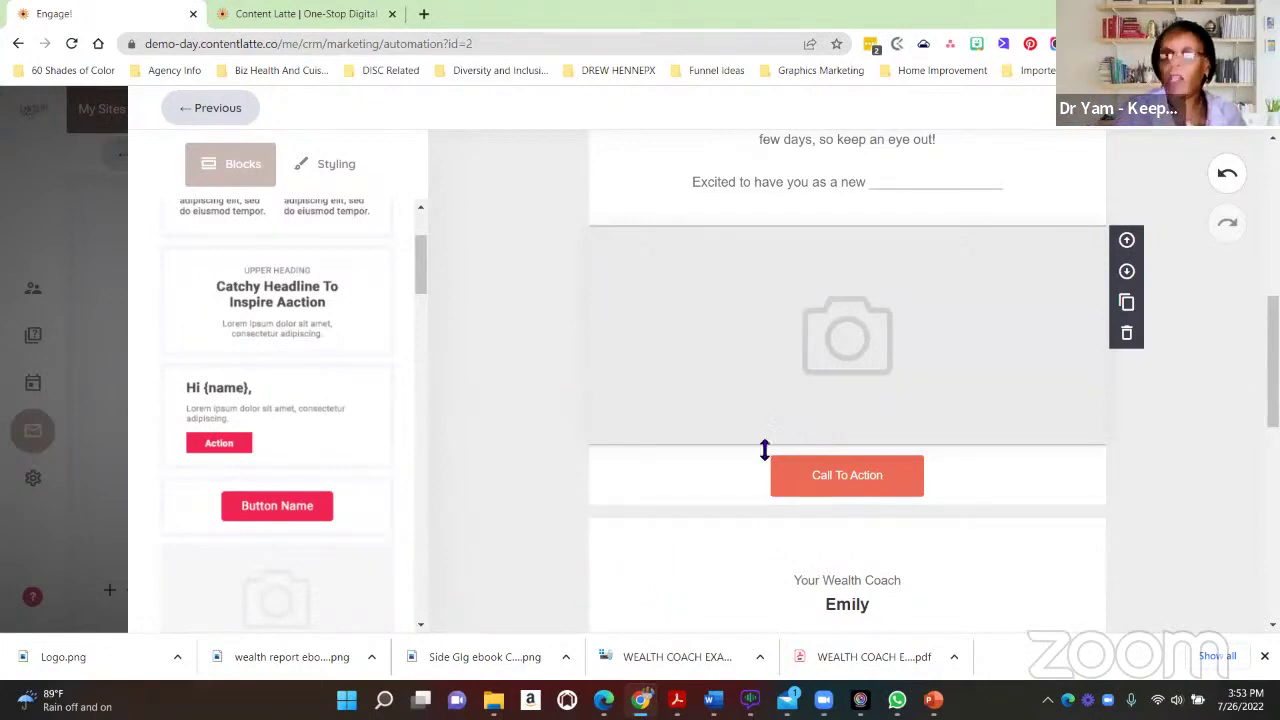
pyautogui.scroll(5, 911, 420)
pyautogui.scroll(2, 908, 408)
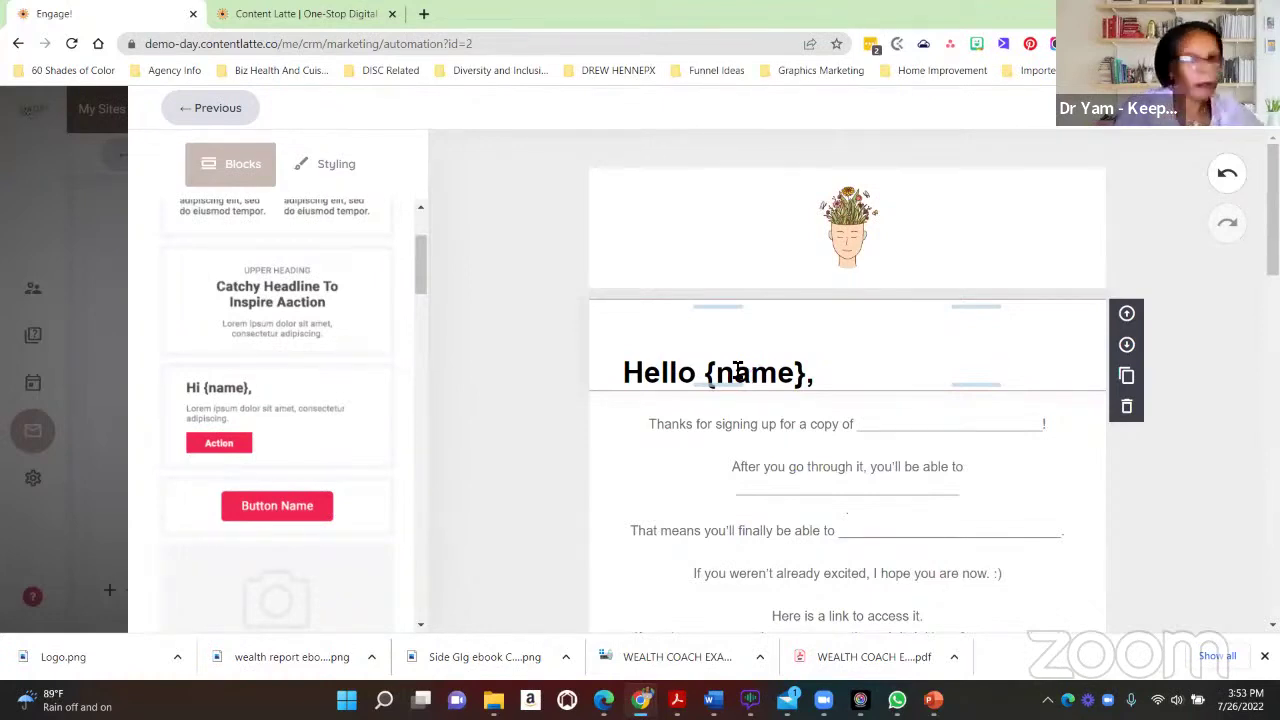
pyautogui.scroll(-3, 894, 391)
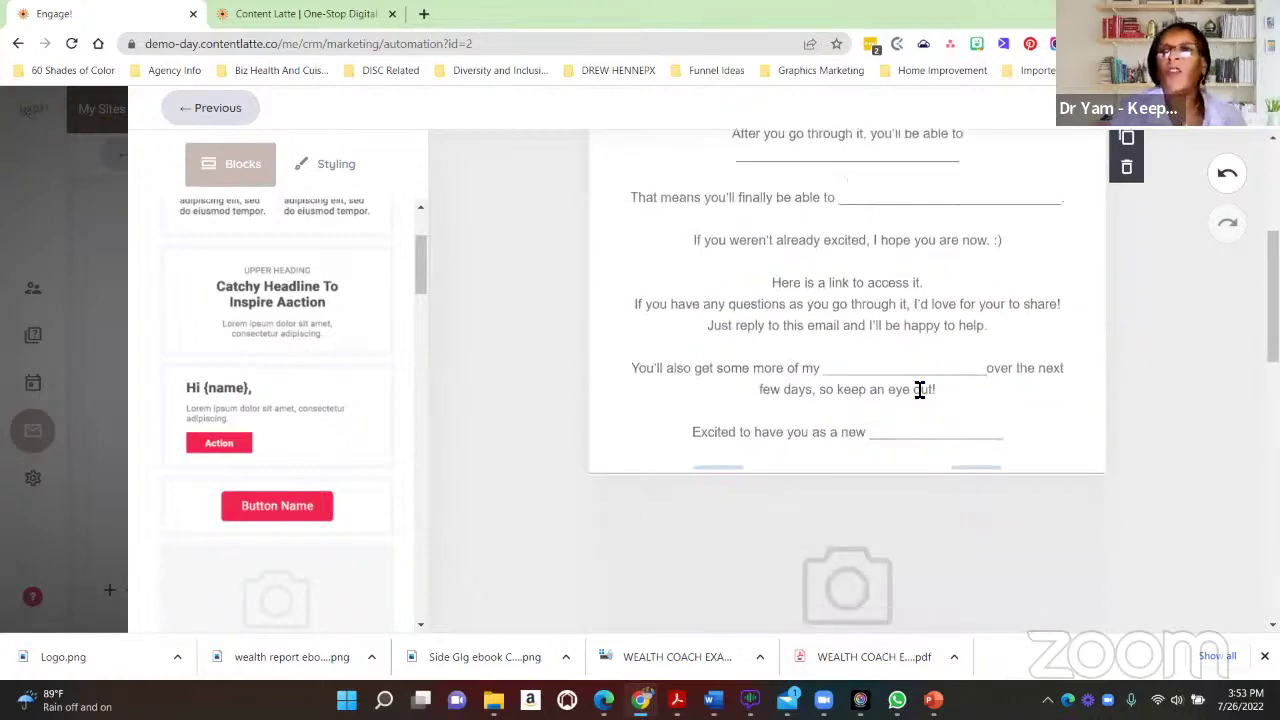
pyautogui.scroll(-2, 915, 400)
pyautogui.scroll(5, 934, 351)
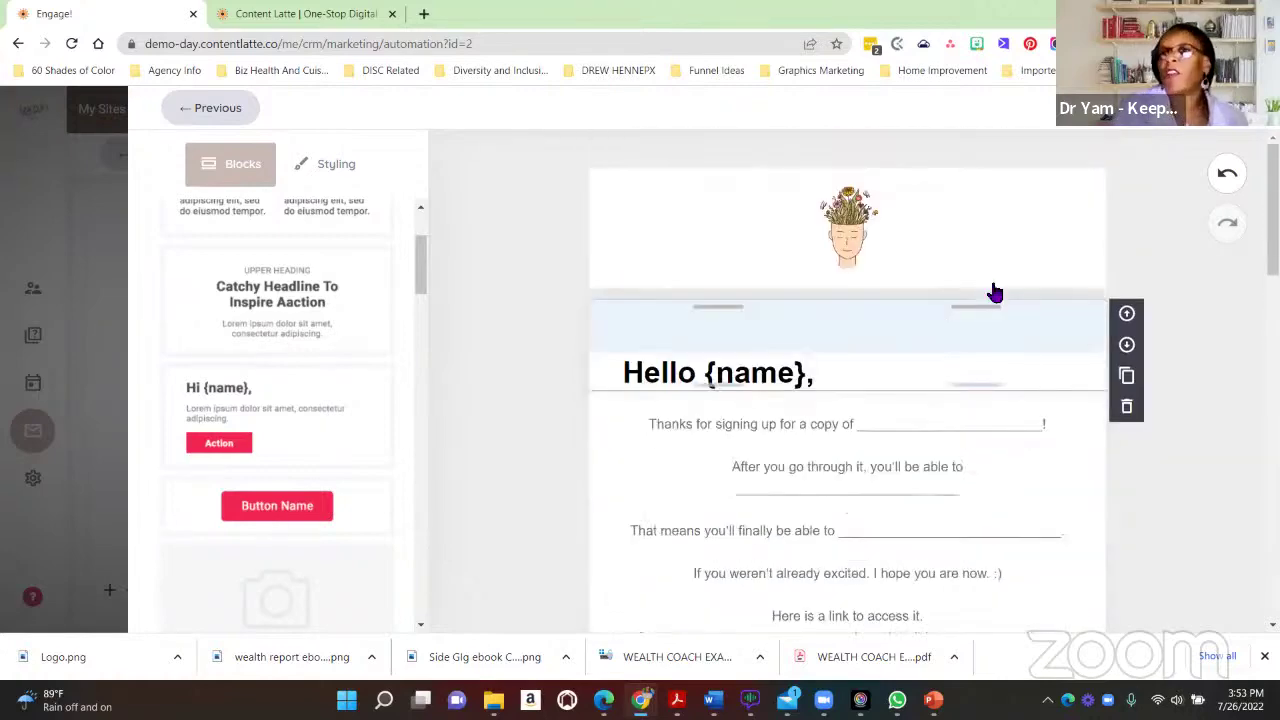
pyautogui.press('Escape')
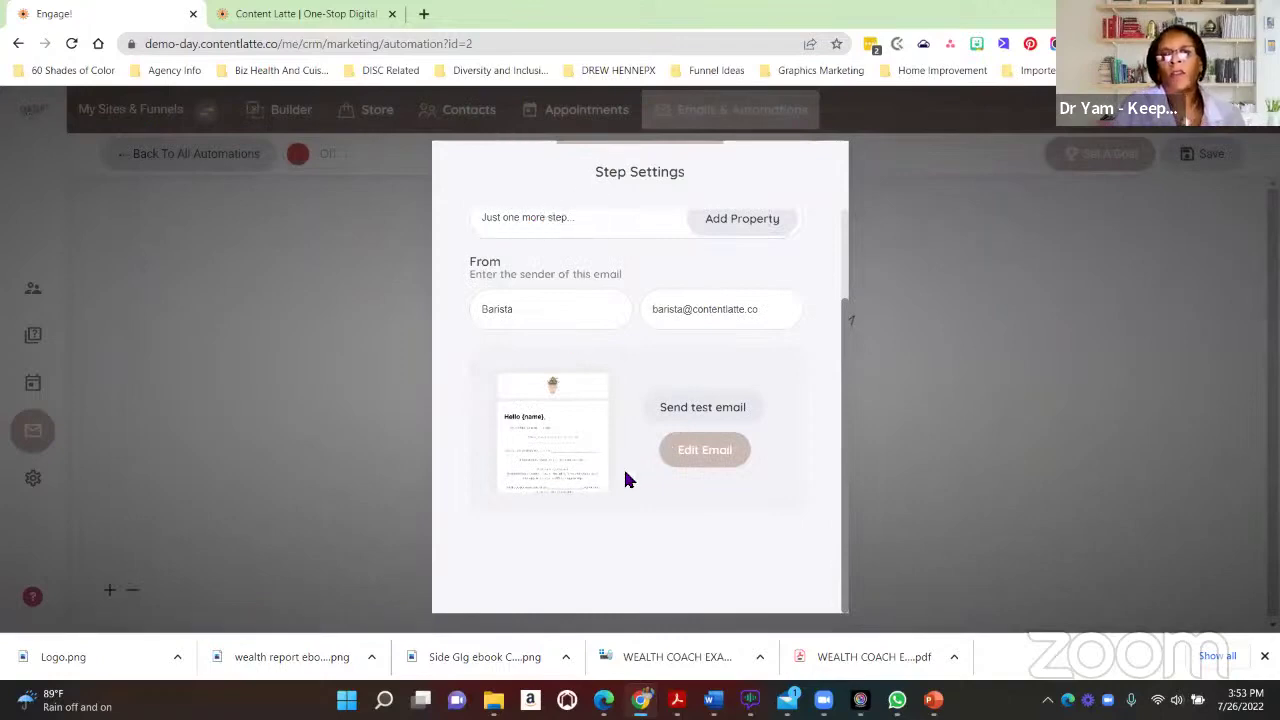
# Close the Send Email step settings to return to the automation flow
pyautogui.scroll(2, 800, 388)
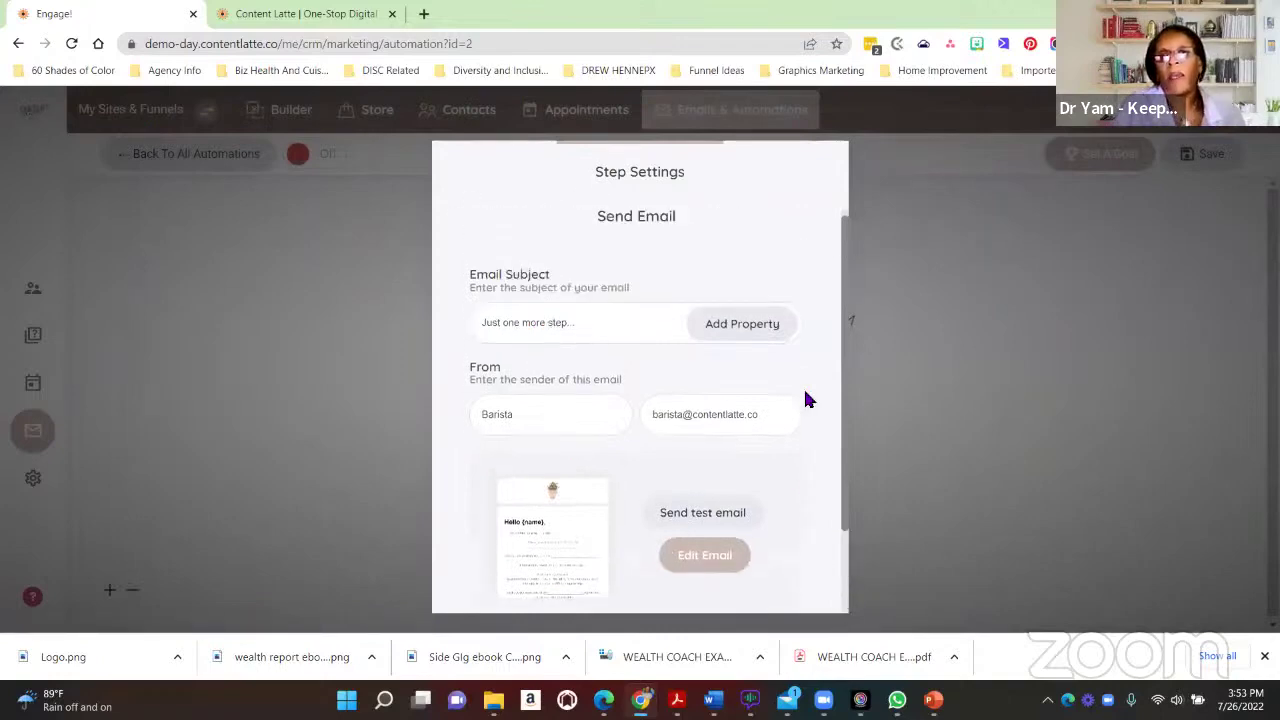
pyautogui.click(985, 398)
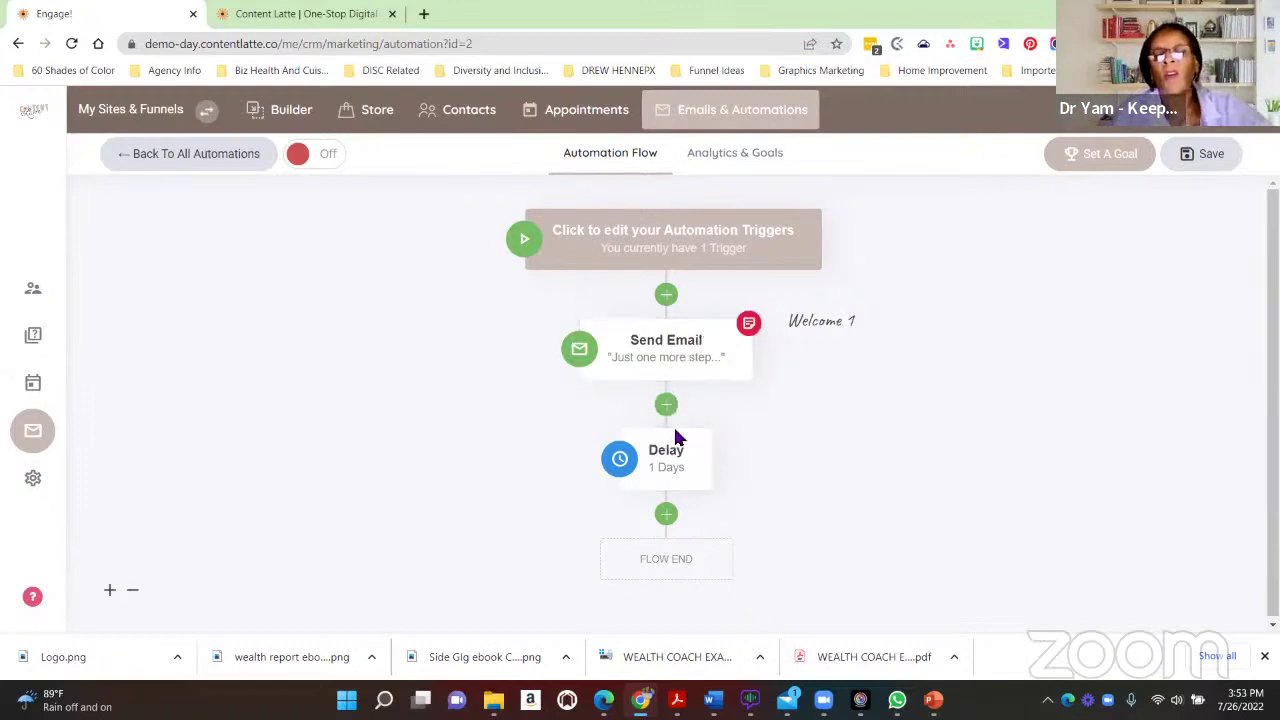
pyautogui.moveTo(675, 437)
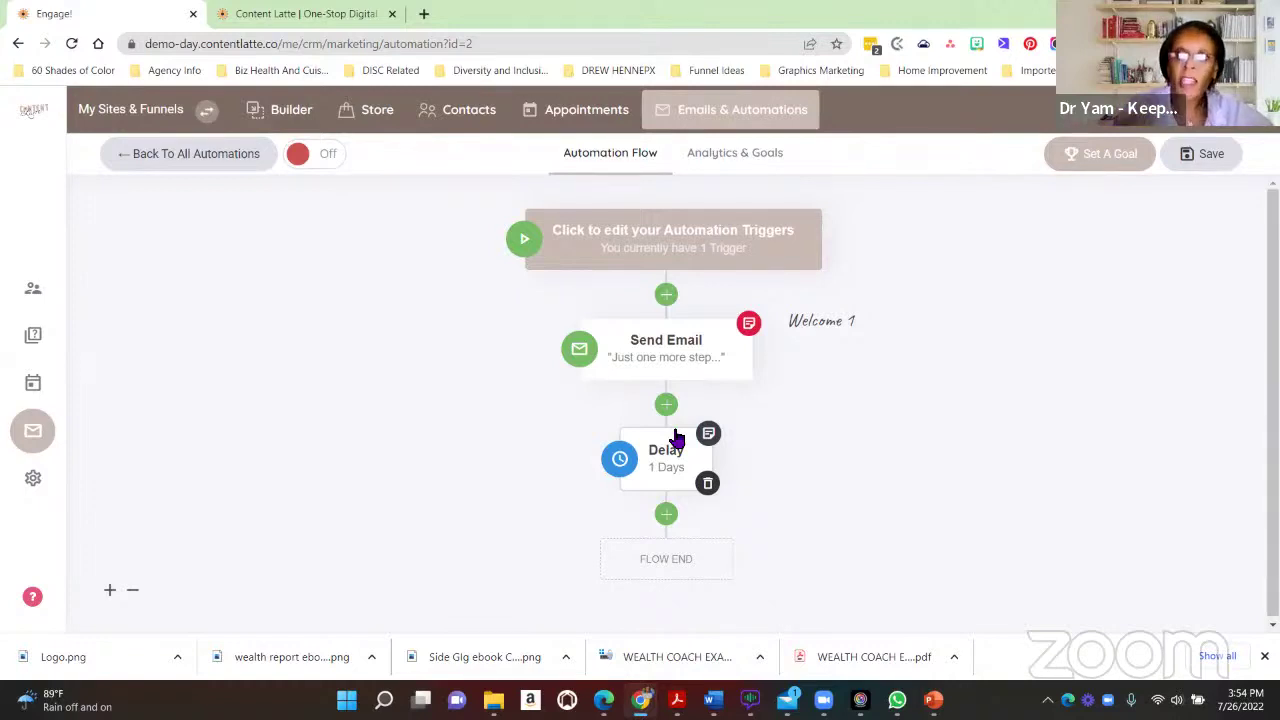
# Post a 'This is a demo' sticky note on the Send Email step
pyautogui.click(750, 322)
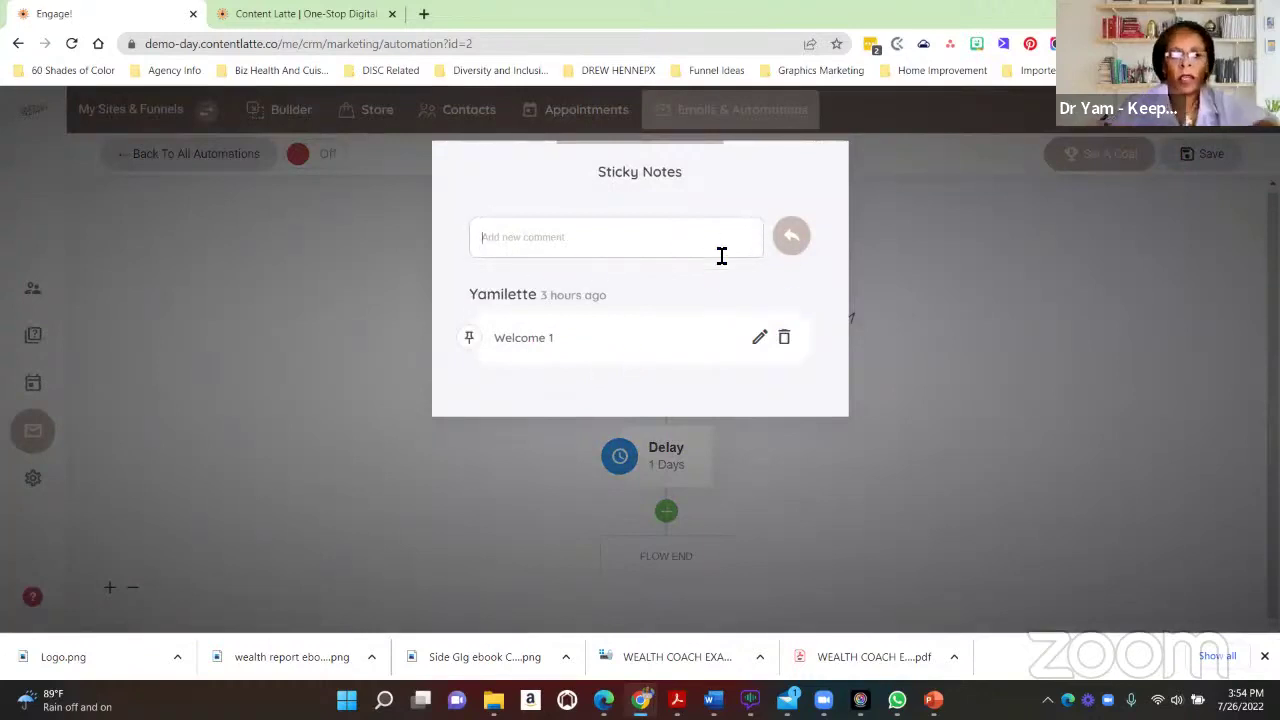
pyautogui.write('This is a demo')
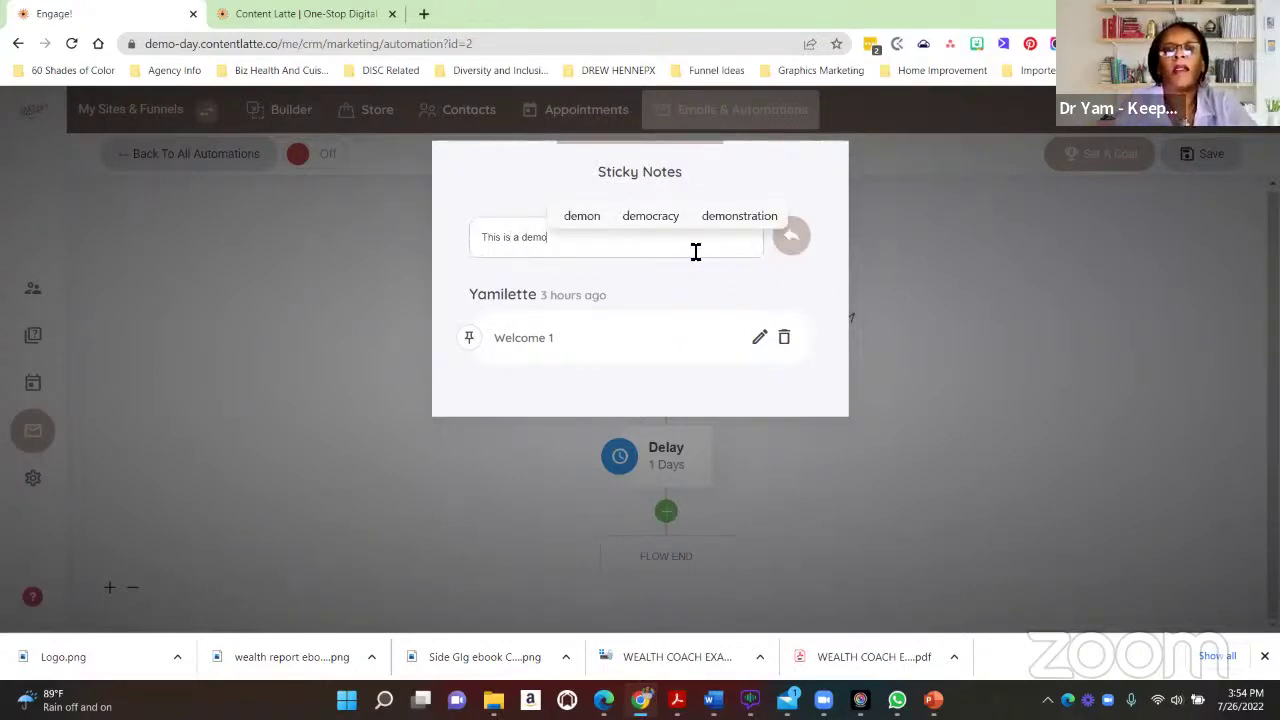
pyautogui.press('Return')
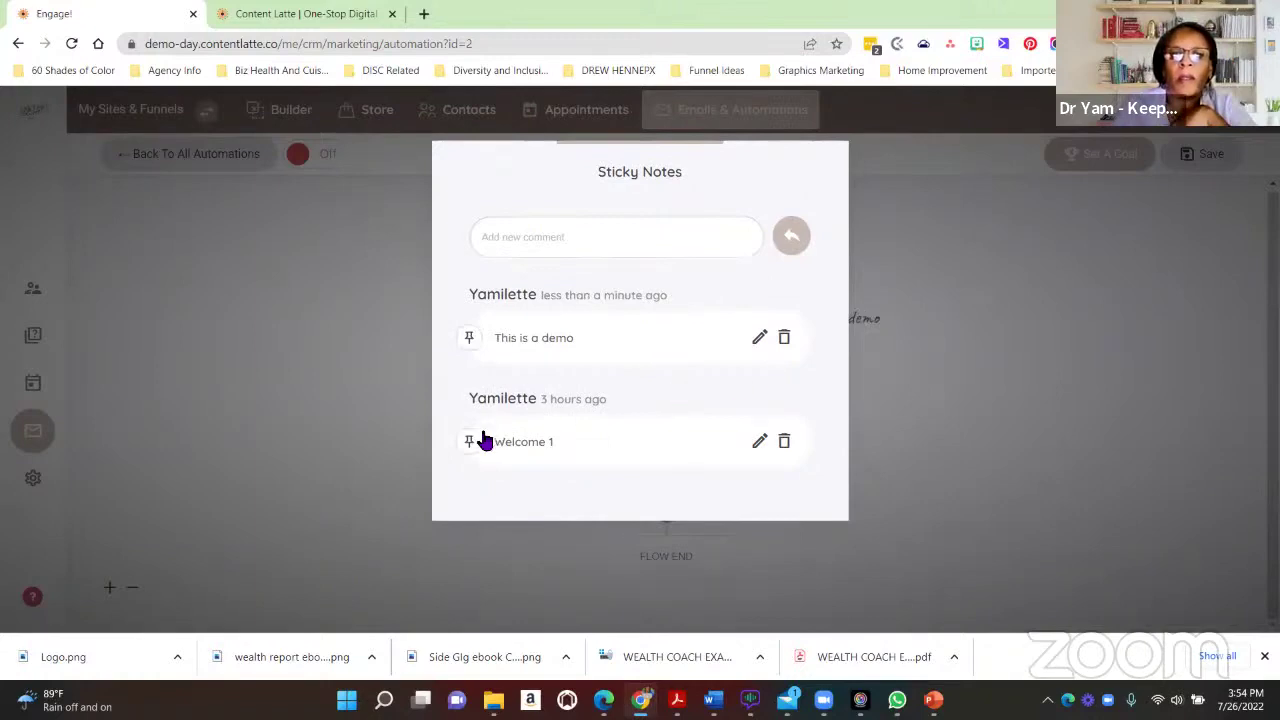
pyautogui.click(953, 355)
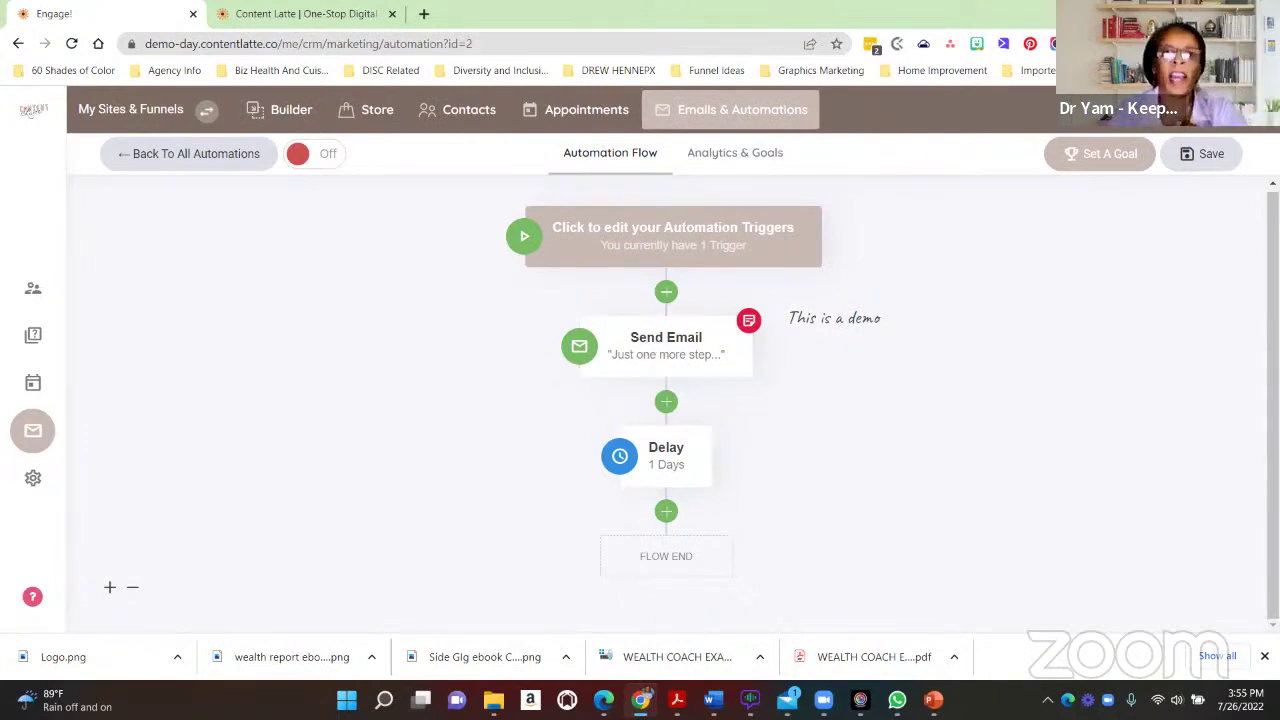
# Open the Demo Day Offer Example funnel from My Sites & Funnels, discarding unsaved automation changes
pyautogui.moveTo(640, 700)
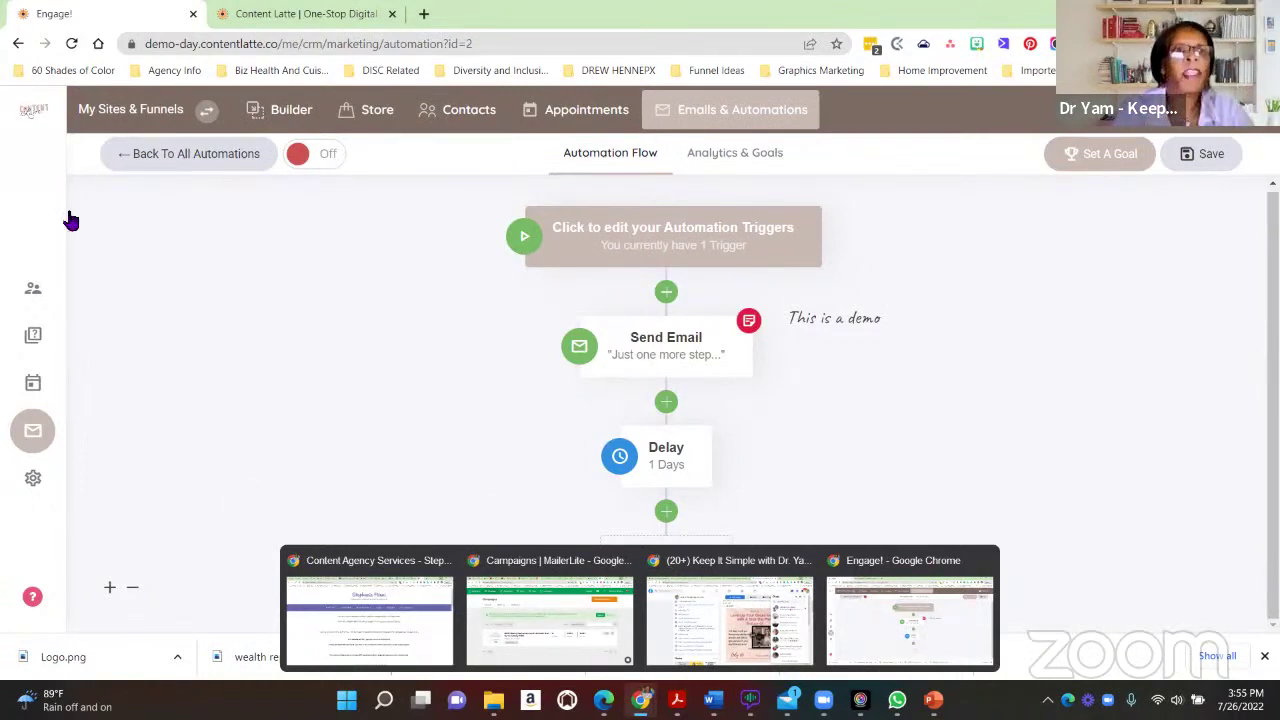
pyautogui.click(128, 110)
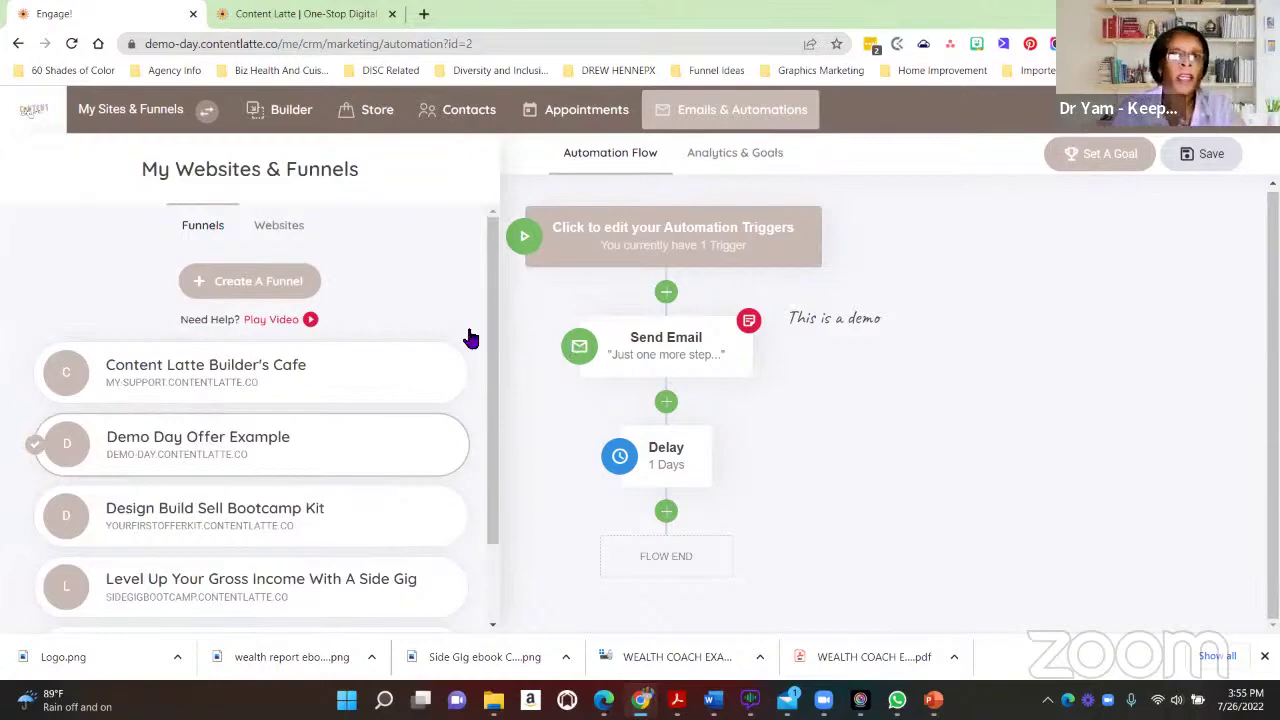
pyautogui.click(229, 437)
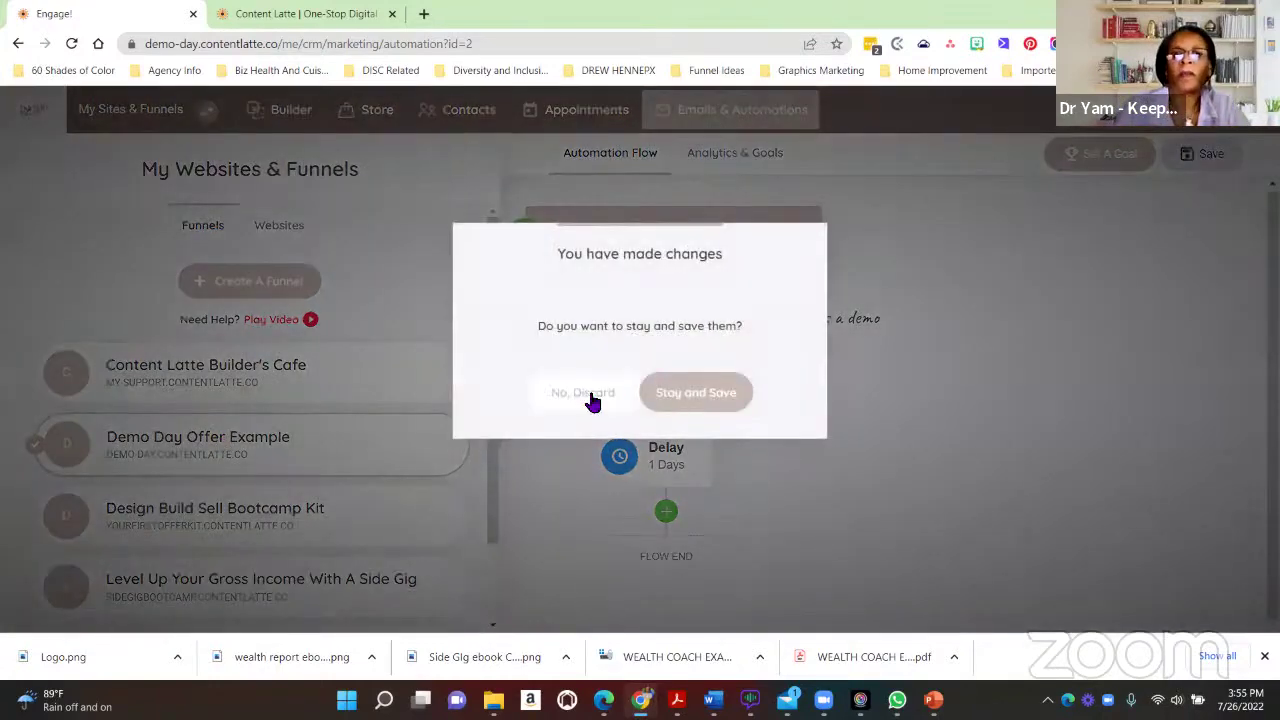
pyautogui.click(595, 393)
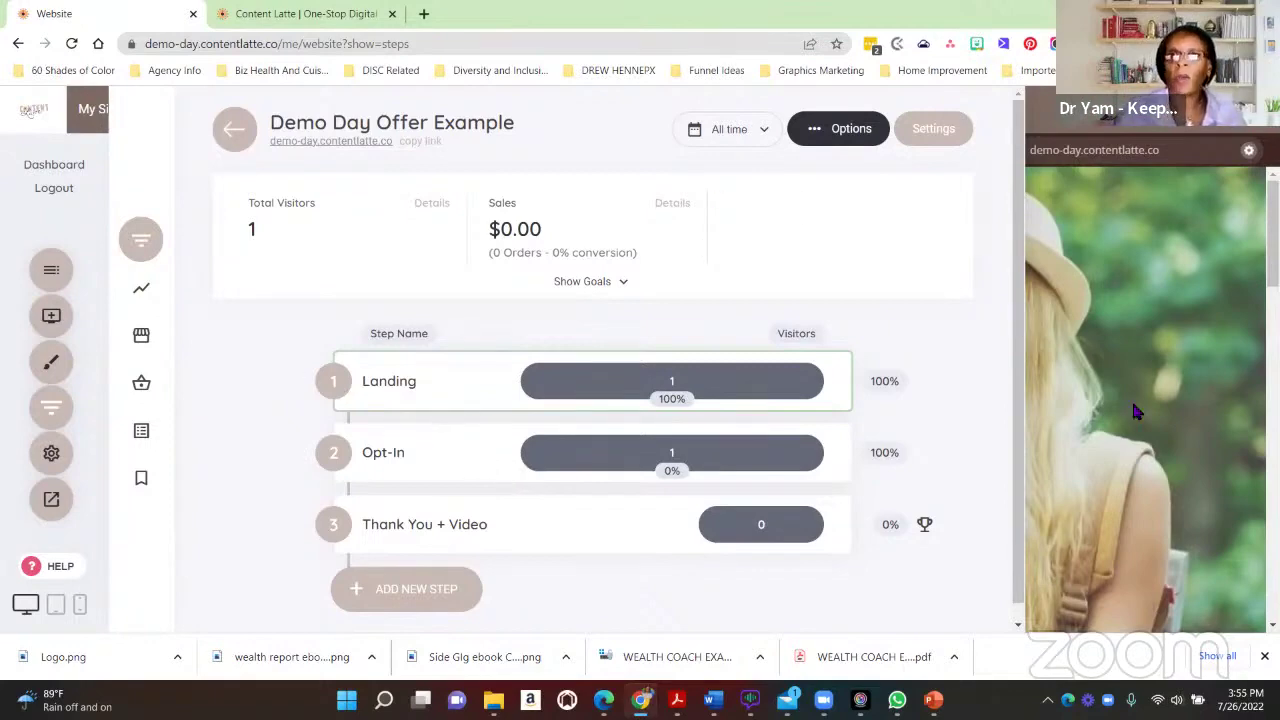
# Go to the Store's Subscriptions page
pyautogui.click(373, 118)
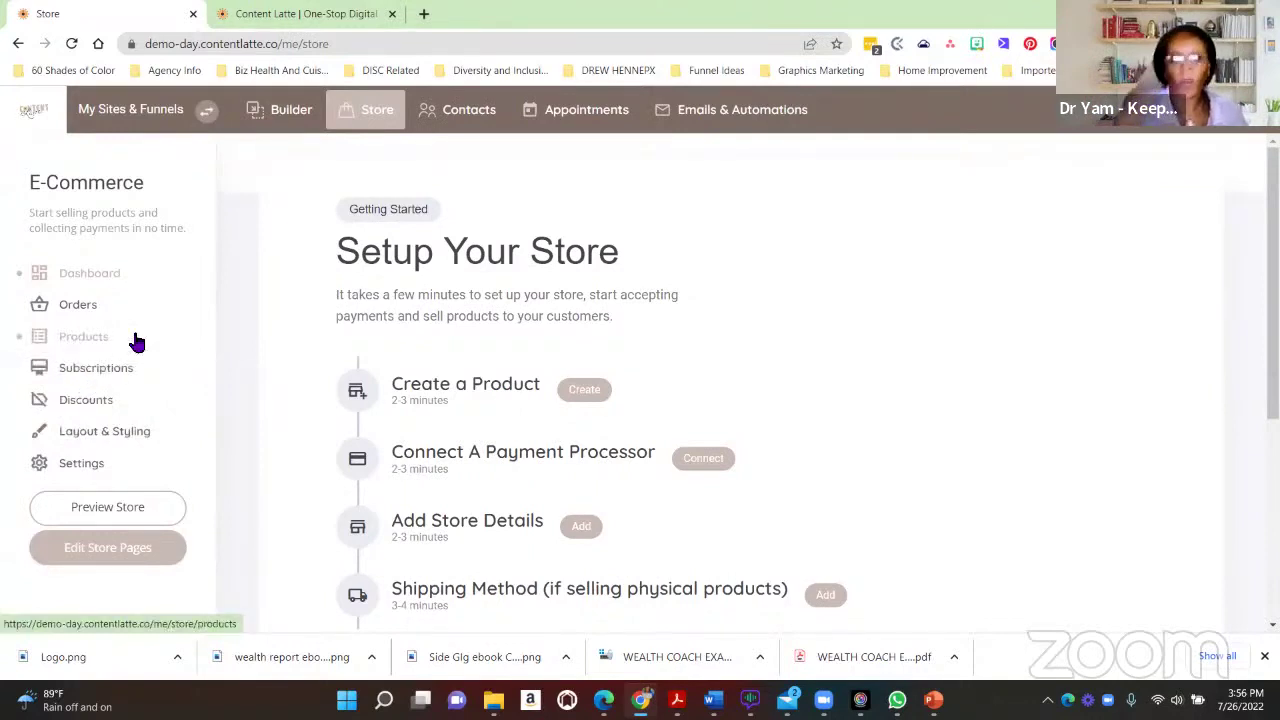
pyautogui.click(92, 370)
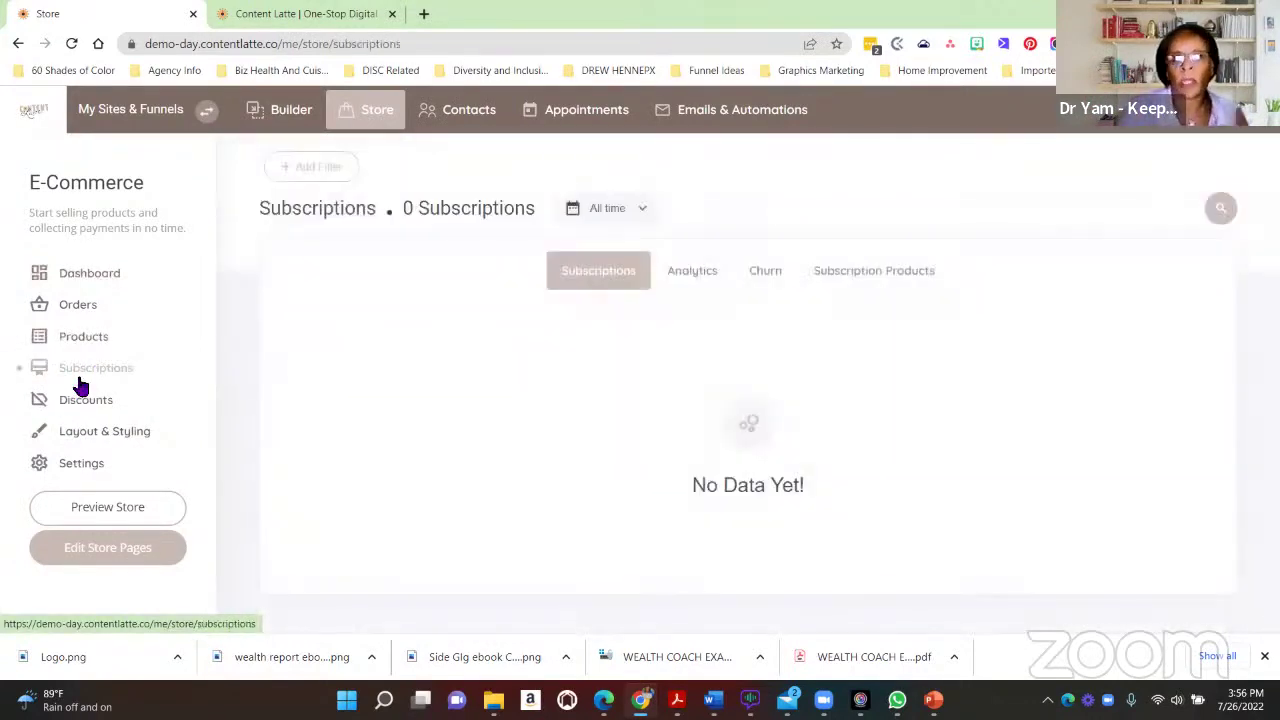